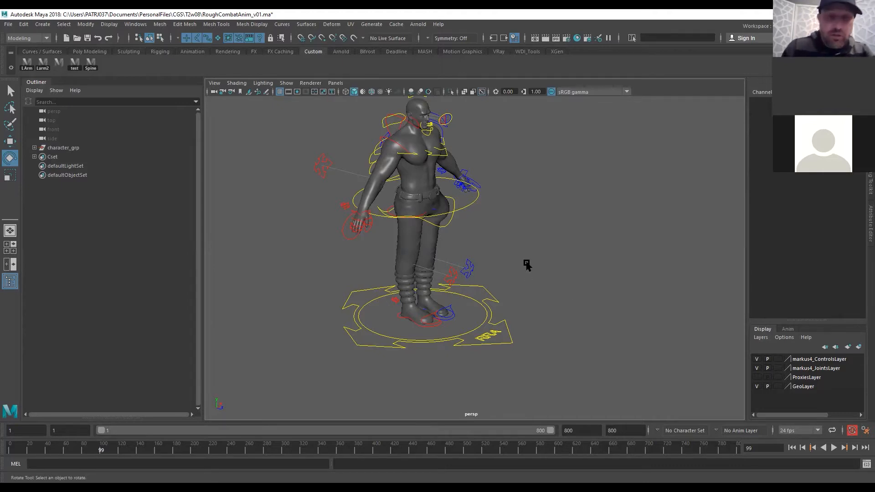
# Lower the character's root control around the waist so that the knees bend
pyautogui.keyDown('alt'); pyautogui.moveTo(527, 276); pyautogui.dragTo(602, 245, button='right'); pyautogui.keyUp('alt')
pyautogui.keyDown('alt'); pyautogui.moveTo(602, 245); pyautogui.dragTo(586, 237); pyautogui.keyUp('alt')
pyautogui.keyDown('alt'); pyautogui.moveTo(586, 237); pyautogui.dragTo(549, 244, button='right'); pyautogui.keyUp('alt')
pyautogui.keyDown('alt'); pyautogui.moveTo(549, 244); pyautogui.dragTo(520, 291); pyautogui.keyUp('alt')
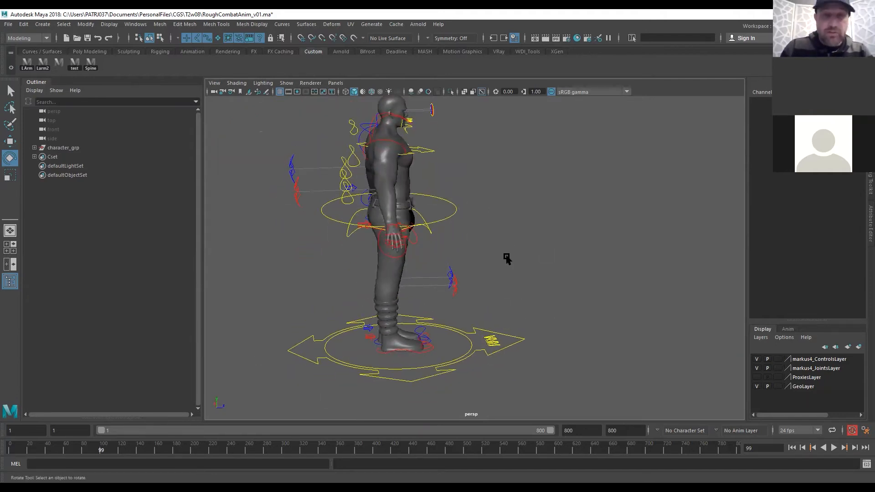
pyautogui.click(454, 209)
pyautogui.press('w')
pyautogui.keyDown('alt'); pyautogui.moveTo(451, 247); pyautogui.dragTo(478, 259); pyautogui.keyUp('alt')
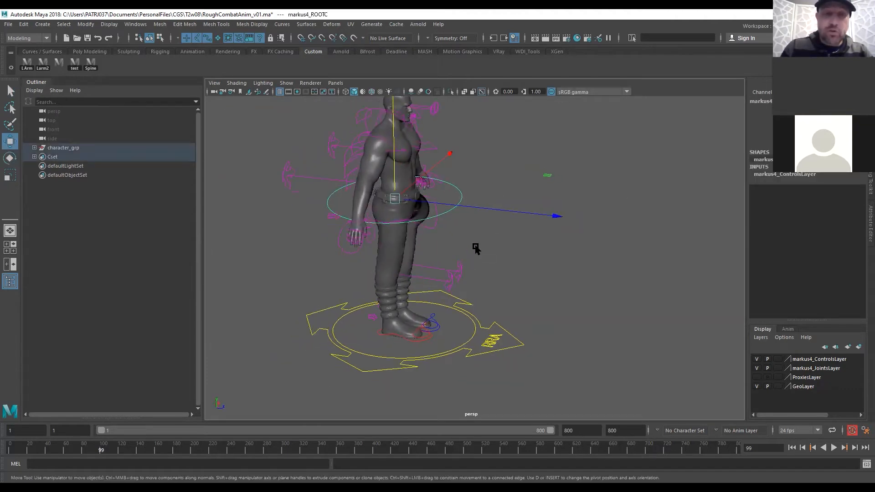
pyautogui.click(458, 247)
pyautogui.click(459, 199)
pyautogui.moveTo(395, 117); pyautogui.dragTo(398, 127)
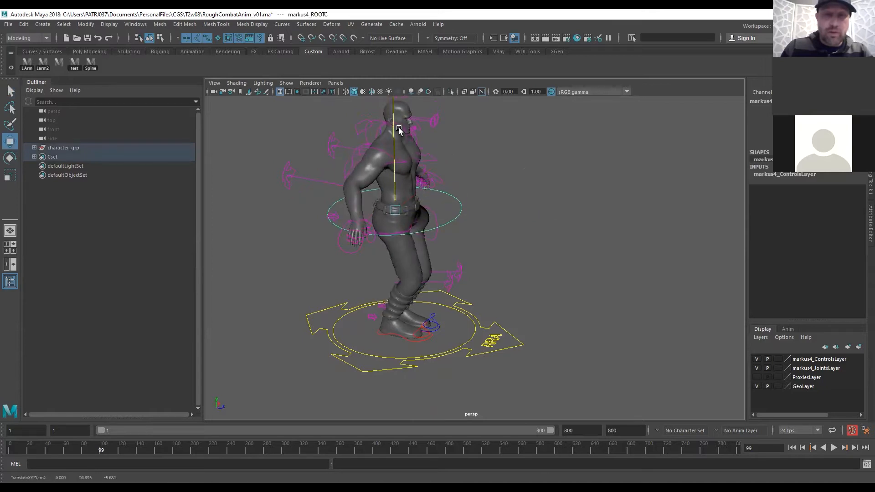
# Rotate the root control around the vertical axis to turn the hips and upper body over the feet
pyautogui.click(485, 345)
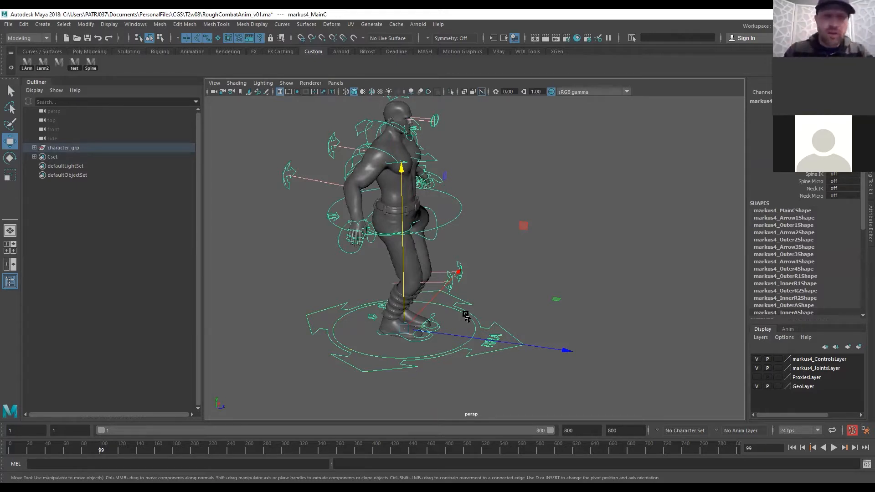
pyautogui.moveTo(459, 322)
pyautogui.keyDown('alt'); pyautogui.mouseDown()
pyautogui.moveTo(499, 336)
pyautogui.moveTo(460, 322)
pyautogui.mouseUp(); pyautogui.keyUp('alt')
pyautogui.scroll(4, 500, 250)
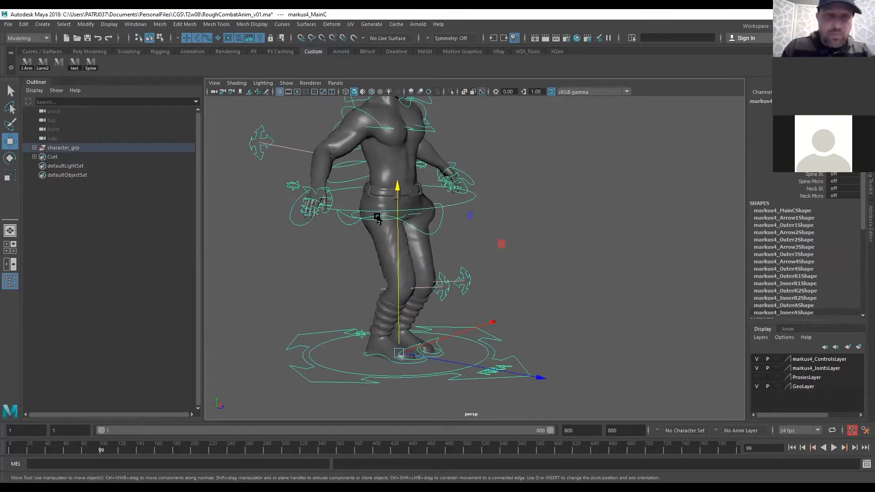
pyautogui.scroll(5, 286, 233)
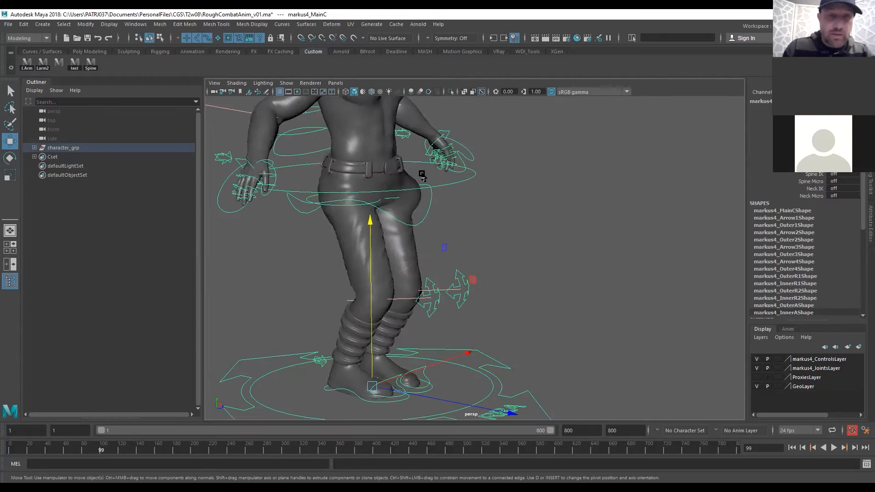
pyautogui.click(445, 183)
pyautogui.press('e')
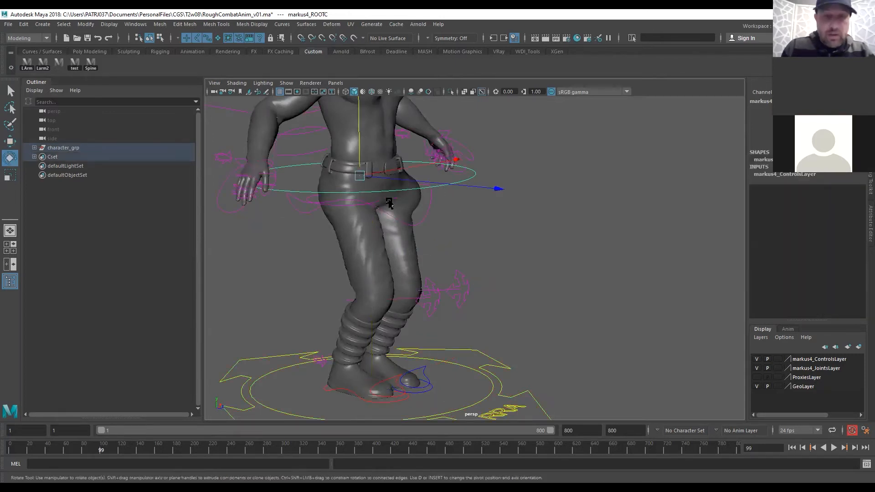
pyautogui.moveTo(404, 198); pyautogui.dragTo(329, 196)
pyautogui.keyDown('alt'); pyautogui.moveTo(423, 185); pyautogui.dragTo(398, 201); pyautogui.keyUp('alt')
pyautogui.keyDown('alt'); pyautogui.moveTo(387, 268); pyautogui.dragTo(368, 223, button='right'); pyautogui.keyUp('alt')
# Select the whole character rig in wireframe display and play the animation from frame 1
pyautogui.click(294, 118)
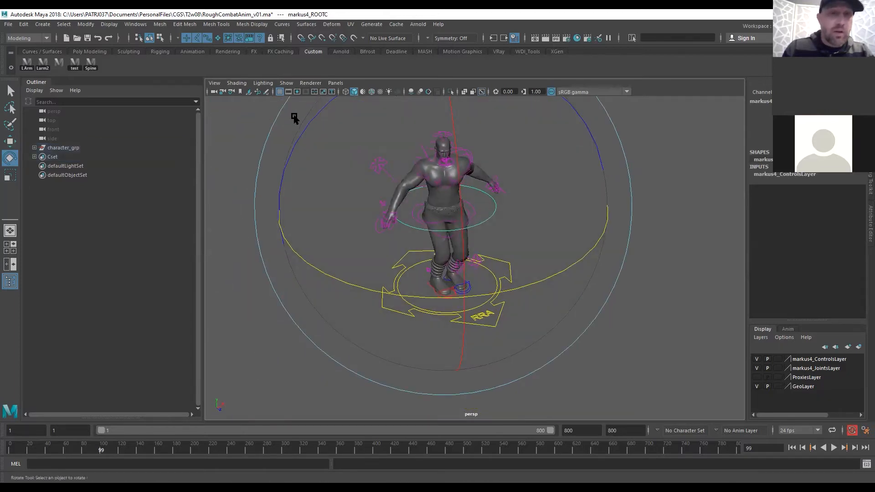
pyautogui.press('4')
pyautogui.moveTo(279, 109); pyautogui.dragTo(637, 420)
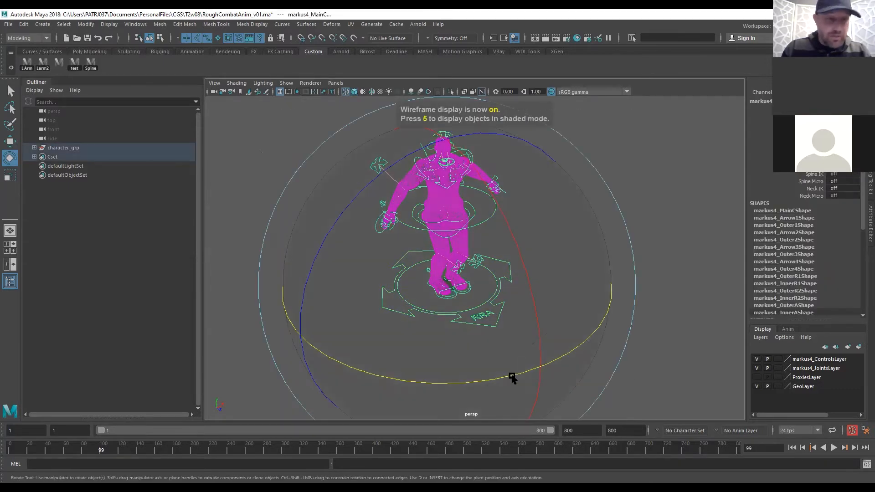
pyautogui.click(792, 448)
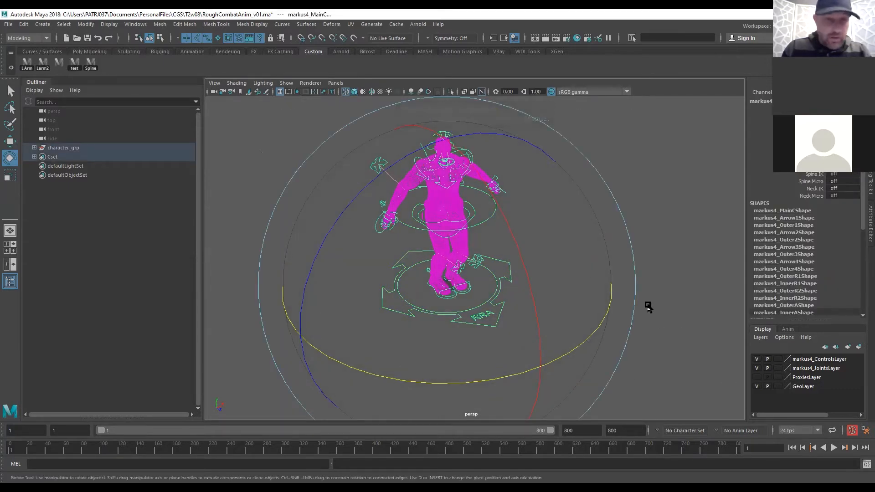
pyautogui.hotkey('alt', 'v')
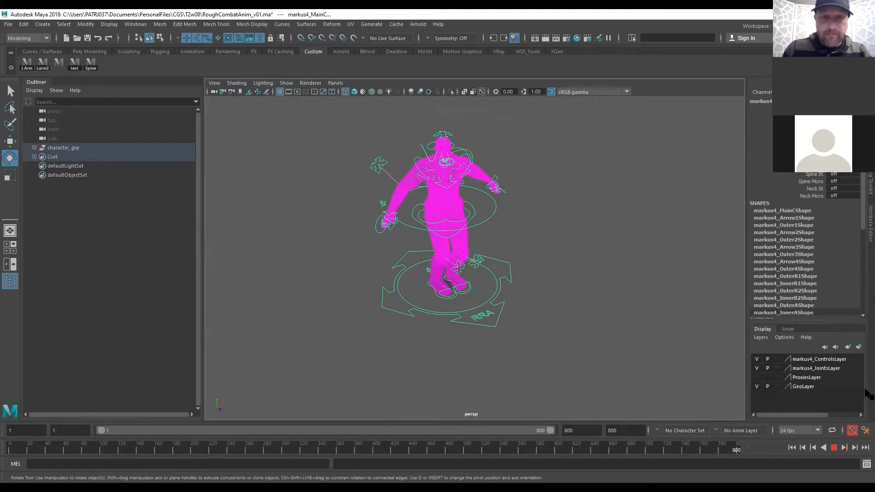
pyautogui.hotkey('alt', 'v')
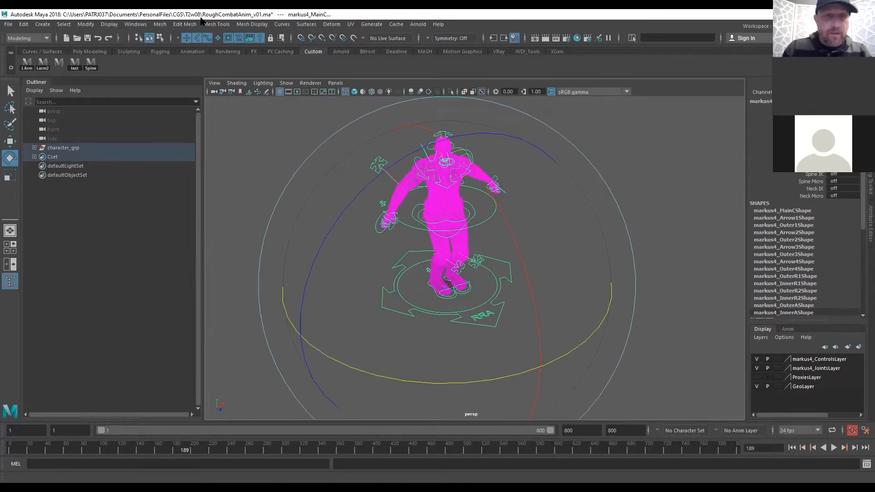
# Make all object types visible in the viewport and scrub through the timeline to frame 800
pyautogui.click(286, 83)
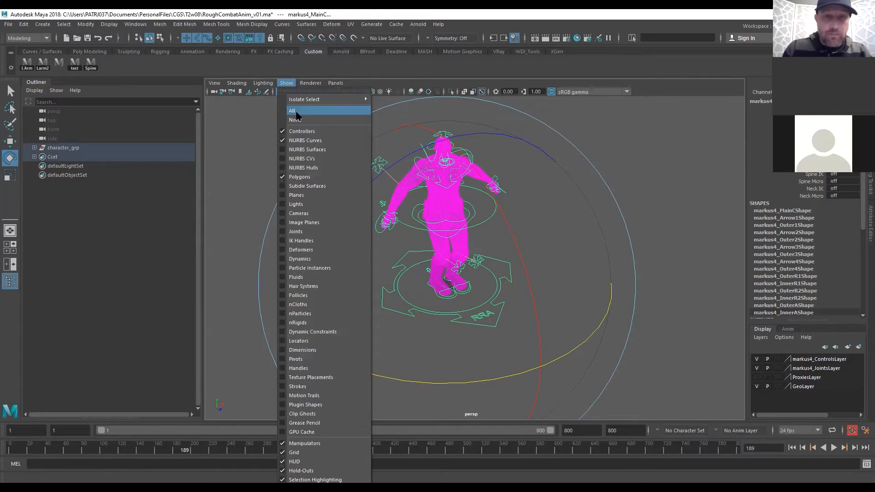
pyautogui.click(296, 111)
pyautogui.moveTo(16, 451); pyautogui.dragTo(788, 417)
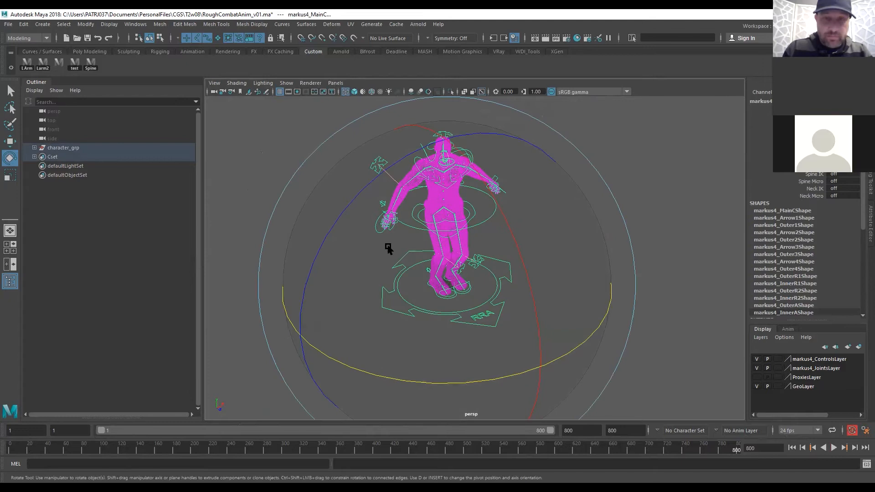
pyautogui.keyDown('alt'); pyautogui.moveTo(388, 248); pyautogui.dragTo(734, 235, button='right'); pyautogui.keyUp('alt')
pyautogui.keyDown('alt'); pyautogui.moveTo(457, 173); pyautogui.dragTo(471, 338, button='middle'); pyautogui.keyUp('alt')
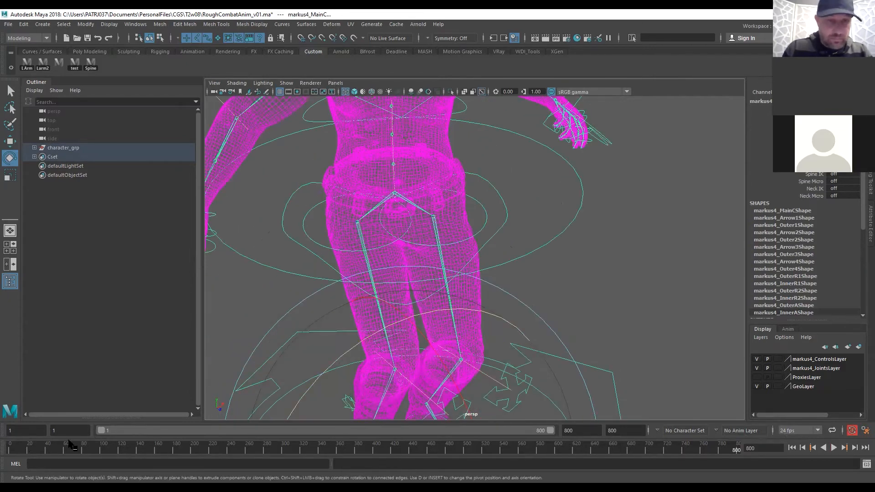
pyautogui.moveTo(70, 447); pyautogui.dragTo(870, 410)
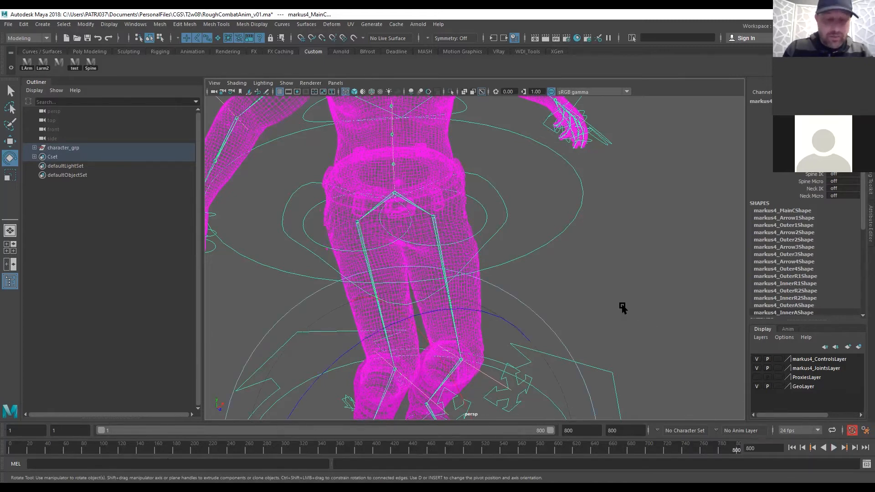
# Examine the main, left hip FK, main hip and root controls one at a time for keyframes on the timeline
pyautogui.keyDown('alt'); pyautogui.moveTo(622, 308); pyautogui.dragTo(510, 340, button='right'); pyautogui.keyUp('alt')
pyautogui.press('q')
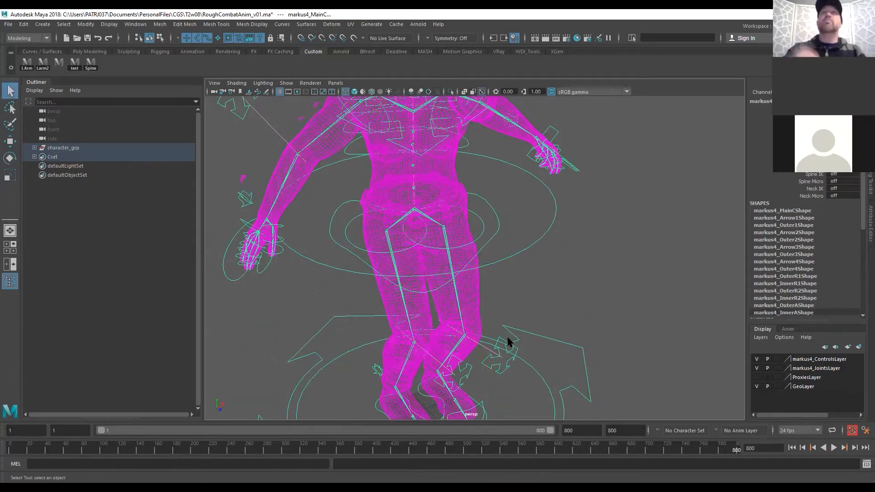
pyautogui.click(587, 381)
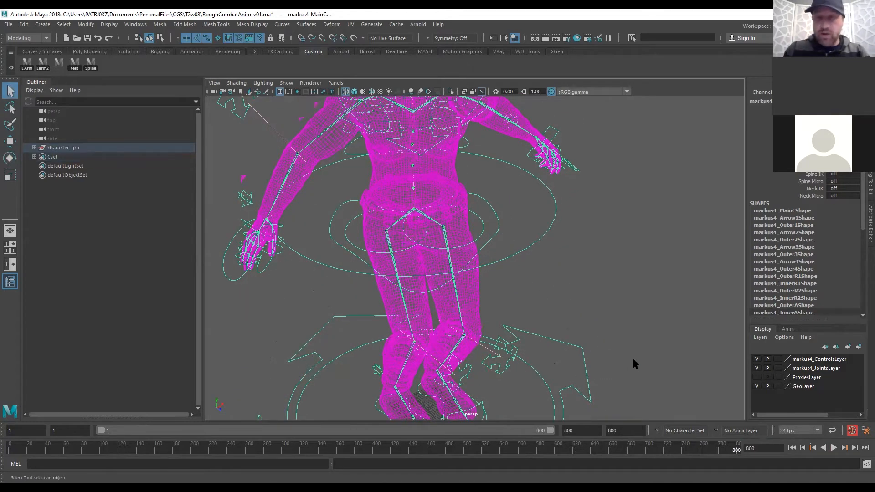
pyautogui.click(487, 231)
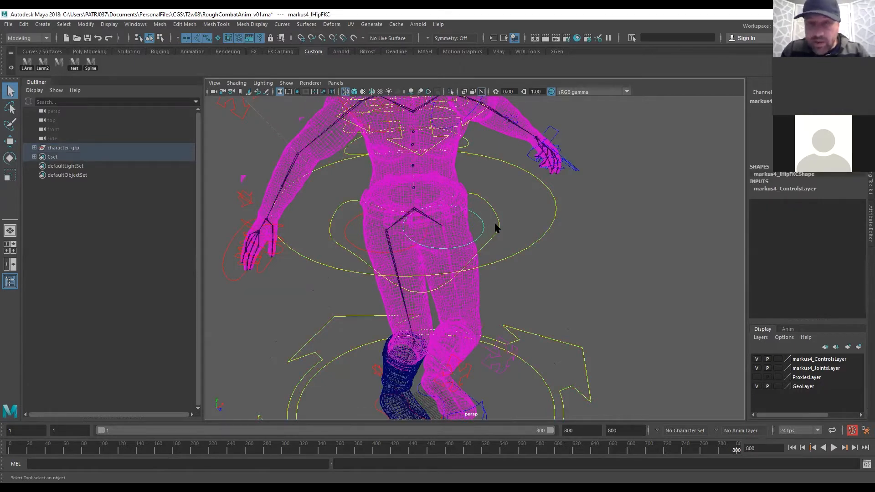
pyautogui.click(513, 235)
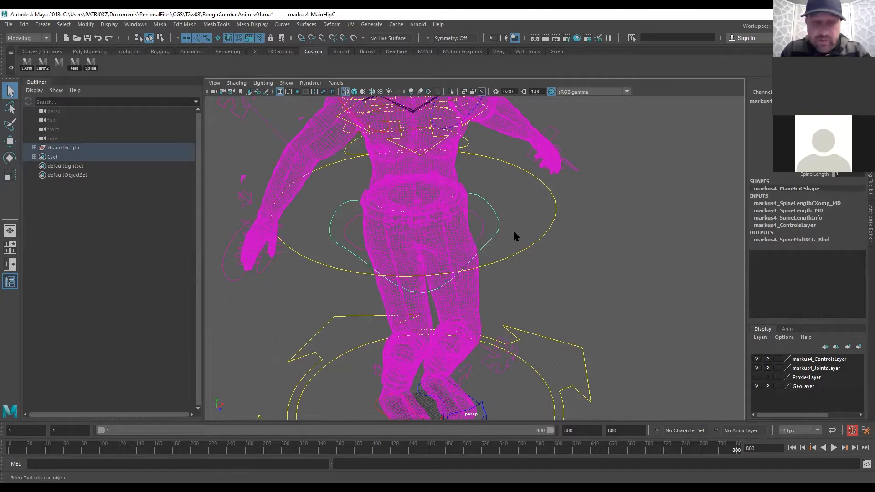
pyautogui.press('4')
pyautogui.press('5')
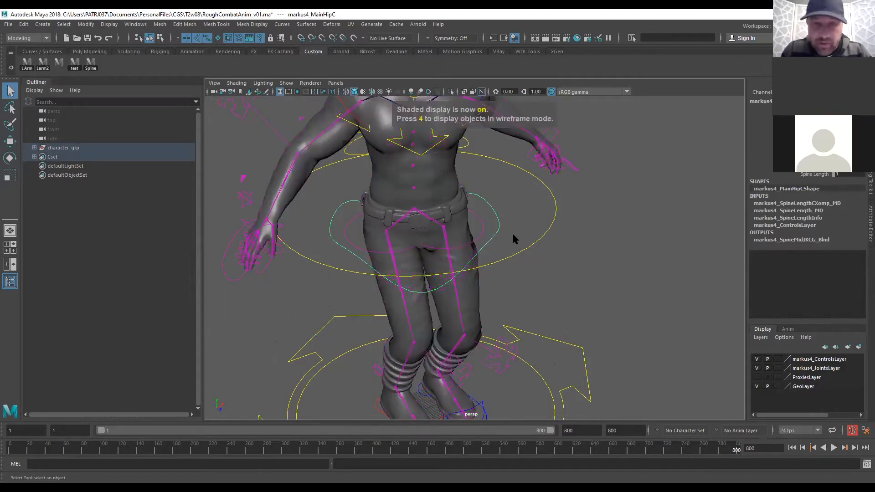
pyautogui.click(521, 260)
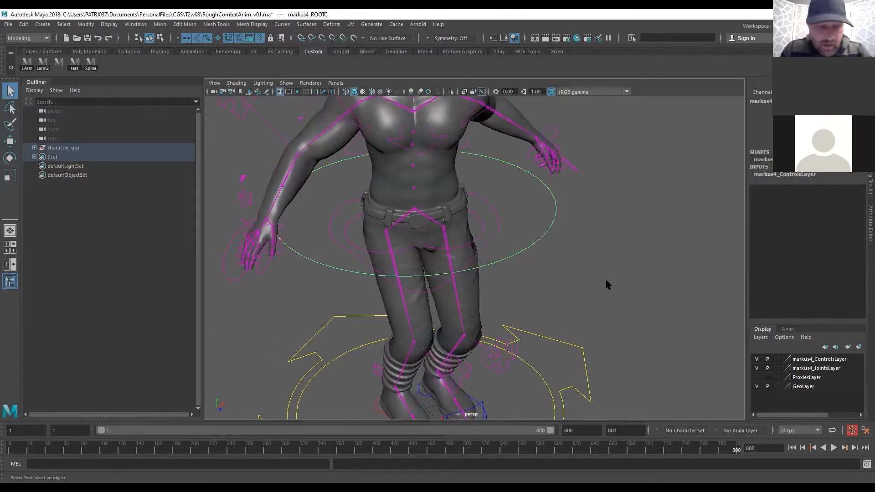
# Select ikHandle1 in wireframe display and delete all of its keyframes in the Graph Editor
pyautogui.keyDown('alt'); pyautogui.moveTo(616, 274); pyautogui.dragTo(292, 255, button='right'); pyautogui.keyUp('alt')
pyautogui.press('4')
pyautogui.moveTo(410, 210); pyautogui.dragTo(665, 367)
pyautogui.moveTo(381, 203); pyautogui.dragTo(574, 385)
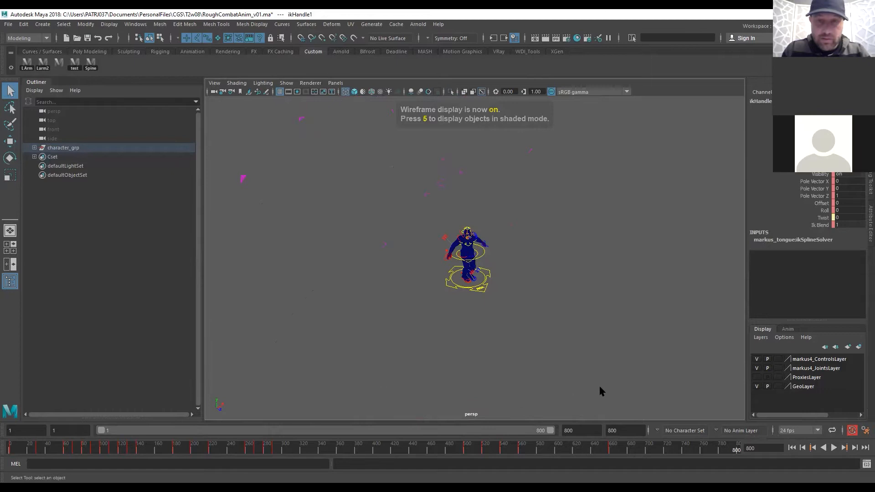
pyautogui.press('space')
pyautogui.moveTo(347, 292); pyautogui.dragTo(810, 463)
pyautogui.press('Delete')
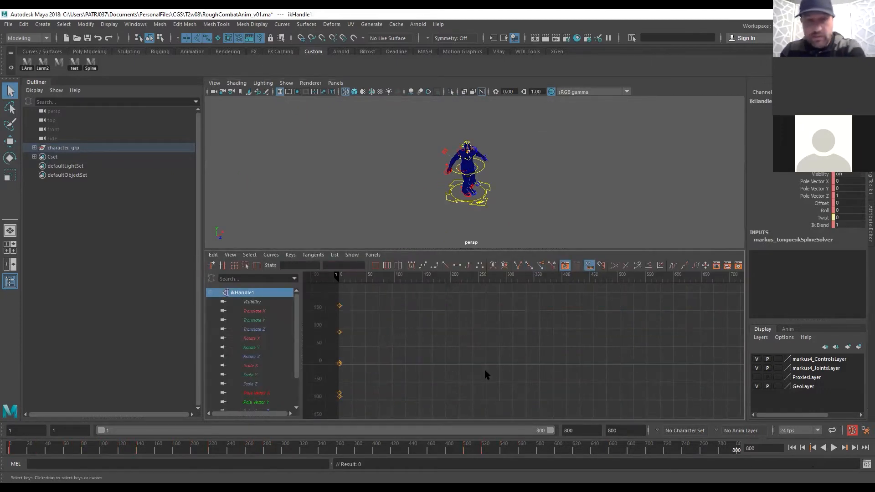
pyautogui.moveTo(382, 292); pyautogui.dragTo(289, 411)
pyautogui.press('Delete')
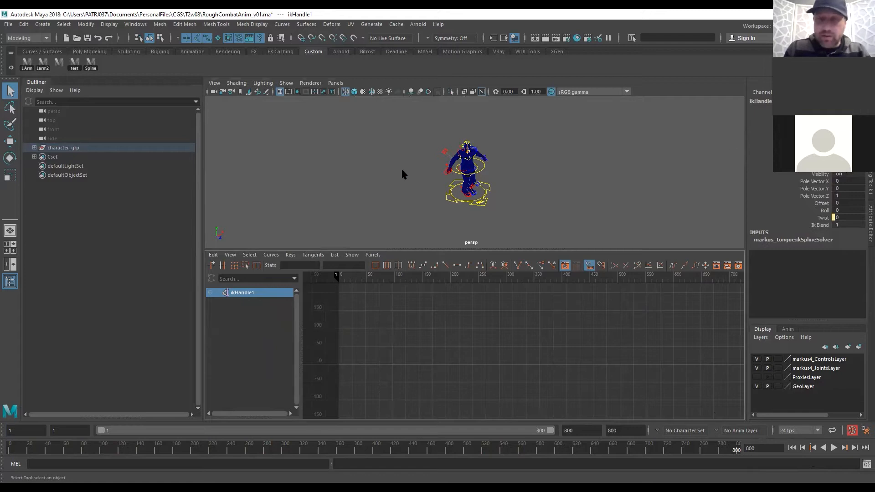
# Hide the IK handles in the perspective viewport
pyautogui.keyDown('alt'); pyautogui.moveTo(417, 179); pyautogui.dragTo(730, 204, button='right'); pyautogui.keyUp('alt')
pyautogui.keyDown('alt'); pyautogui.moveTo(557, 176); pyautogui.dragTo(510, 215); pyautogui.keyUp('alt')
pyautogui.click(286, 83)
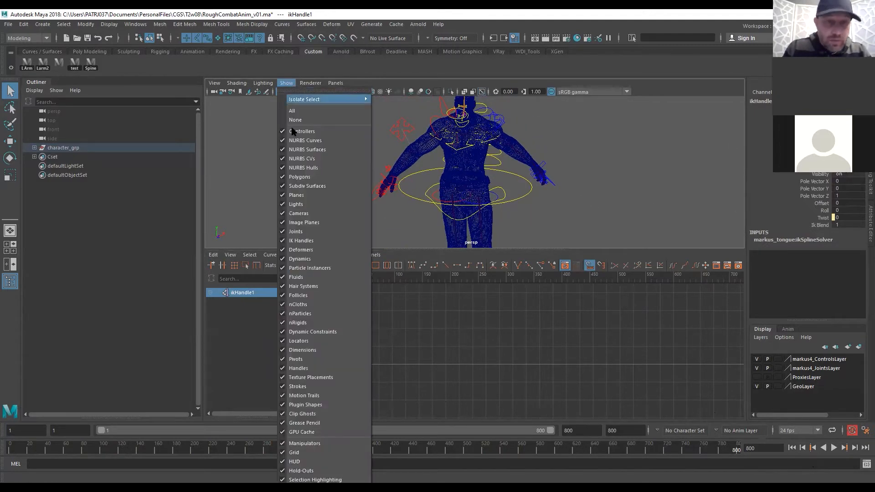
pyautogui.click(314, 241)
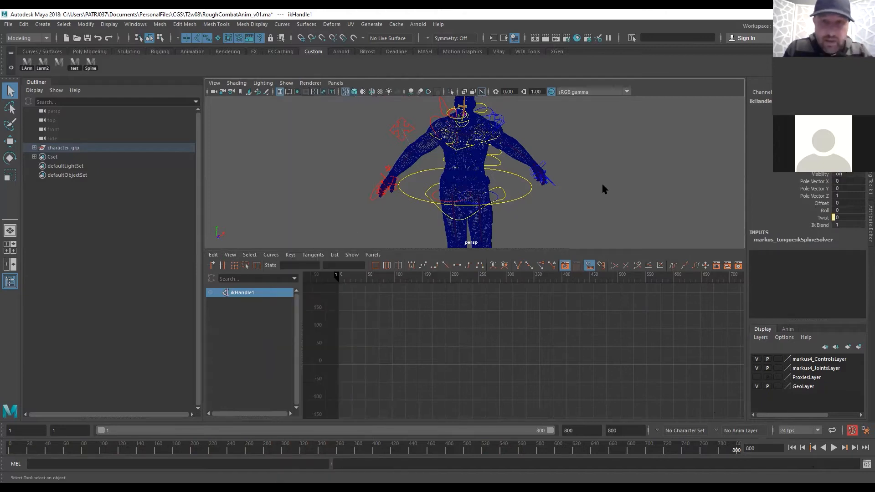
# Select the character's joints in the viewport and extend the selection to their full hierarchy
pyautogui.click(643, 187)
pyautogui.keyDown('alt'); pyautogui.moveTo(643, 188); pyautogui.dragTo(423, 172, button='right'); pyautogui.keyUp('alt')
pyautogui.keyDown('alt'); pyautogui.moveTo(578, 209); pyautogui.dragTo(576, 192, button='middle'); pyautogui.keyUp('alt')
pyautogui.keyDown('alt'); pyautogui.moveTo(576, 192); pyautogui.dragTo(546, 182, button='right'); pyautogui.keyUp('alt')
pyautogui.moveTo(381, 101); pyautogui.dragTo(580, 276)
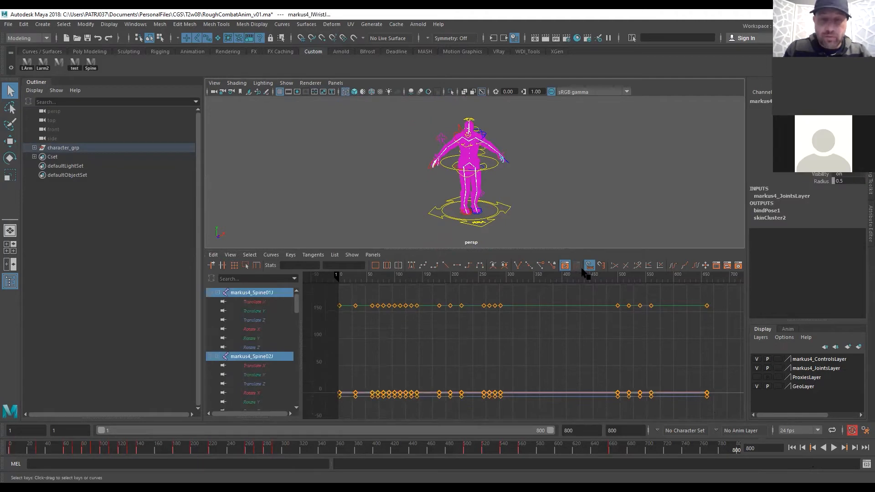
pyautogui.keyDown('alt'); pyautogui.moveTo(307, 177); pyautogui.dragTo(488, 141, button='right'); pyautogui.keyUp('alt')
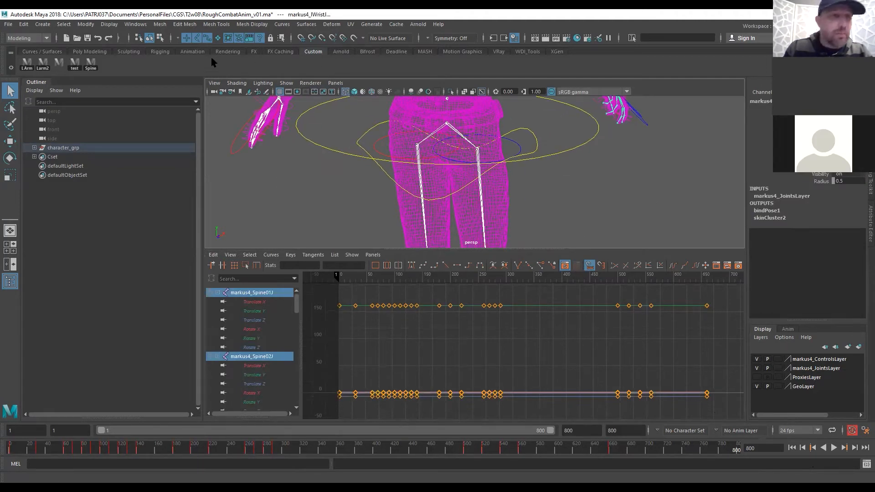
pyautogui.click(64, 25)
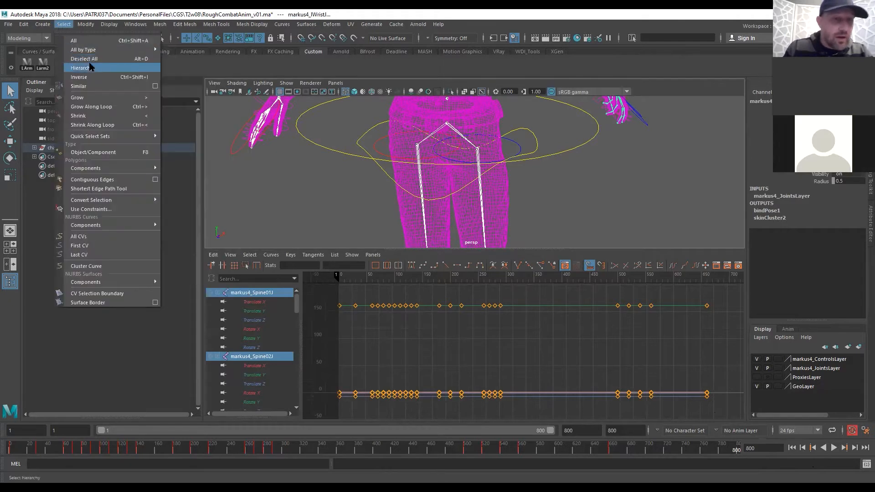
pyautogui.click(83, 59)
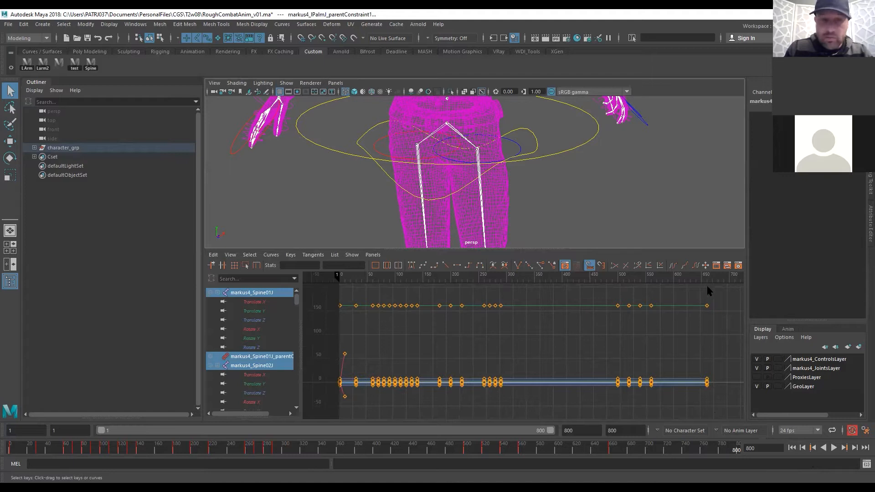
# Delete the joint hierarchy's long animation curves in the Graph Editor and frame the remaining curves
pyautogui.moveTo(734, 288); pyautogui.dragTo(361, 416)
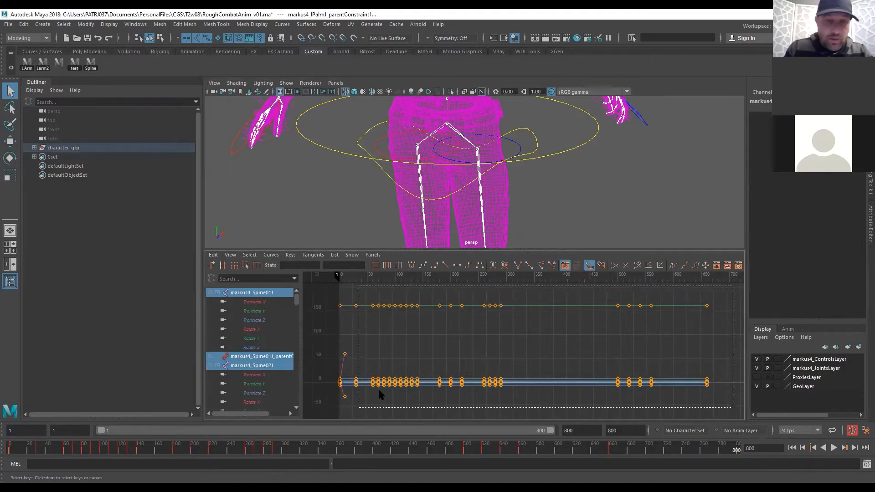
pyautogui.moveTo(360, 367); pyautogui.dragTo(359, 365)
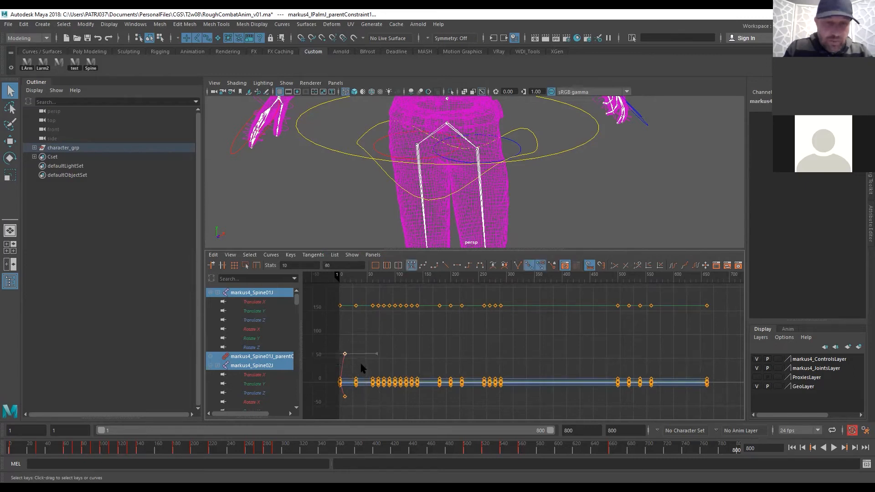
pyautogui.moveTo(571, 297); pyautogui.dragTo(556, 416)
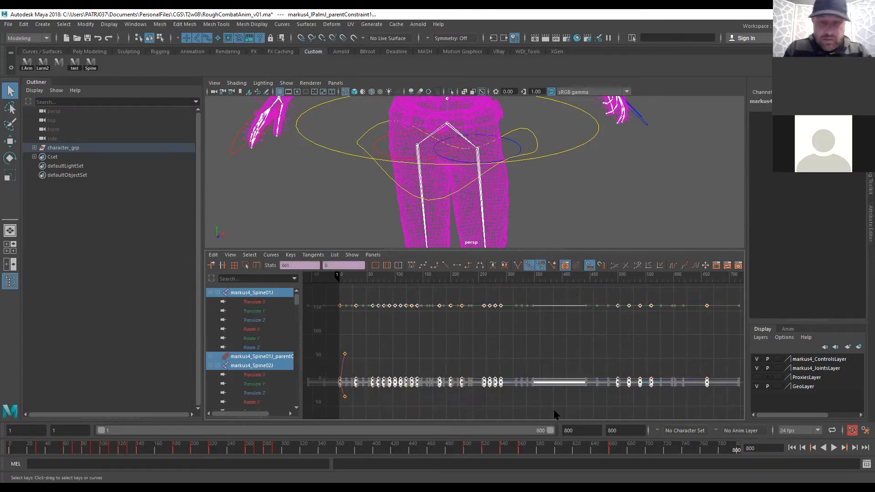
pyautogui.press('Delete')
pyautogui.press('f')
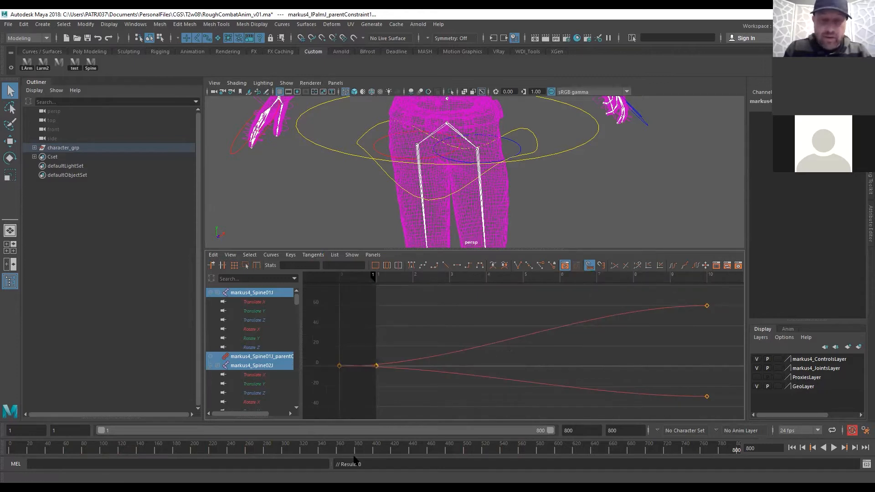
# Play back the scene, return to frame 1 and examine the joint hierarchy's remaining curves in the Graph Editor, from individual channels to all joints
pyautogui.hotkey('alt', 'v')
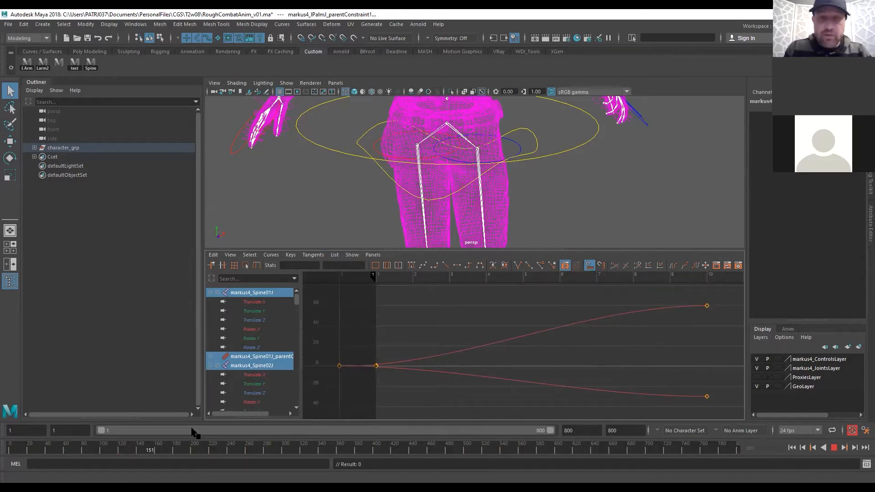
pyautogui.moveTo(293, 407); pyautogui.dragTo(4, 407)
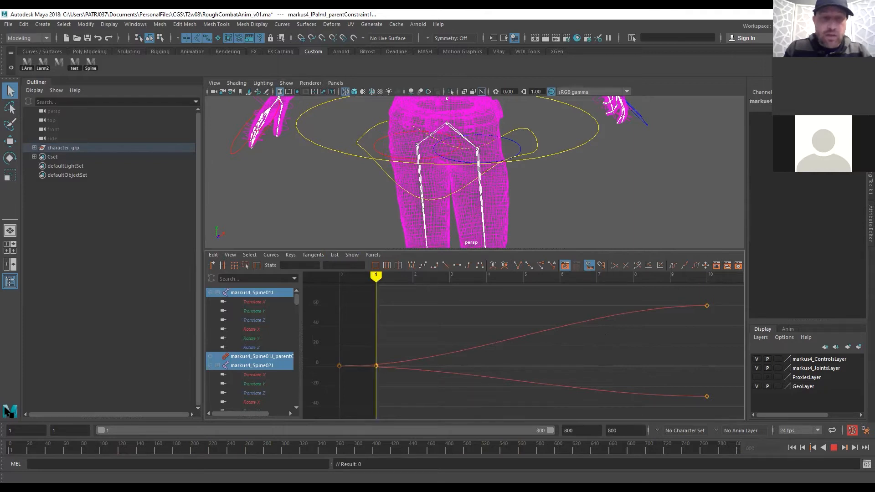
pyautogui.click(277, 305)
pyautogui.click(275, 320)
pyautogui.click(277, 338)
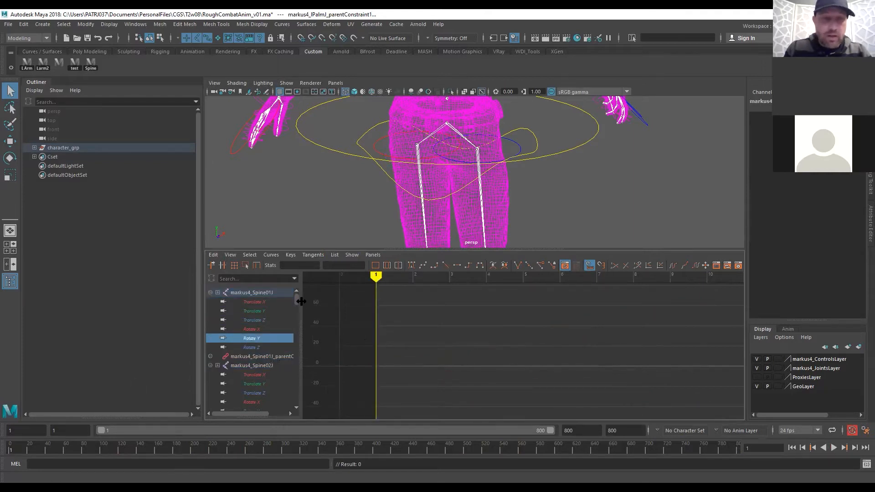
pyautogui.click(259, 293)
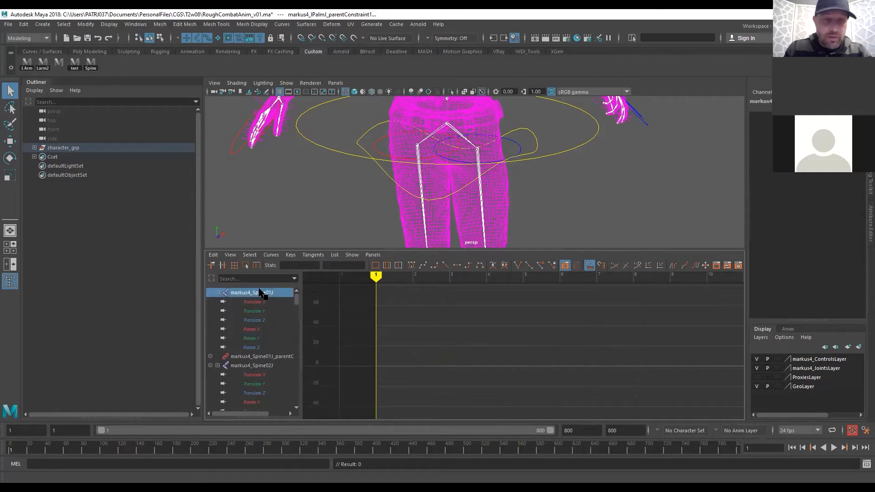
pyautogui.moveTo(296, 300); pyautogui.dragTo(281, 442)
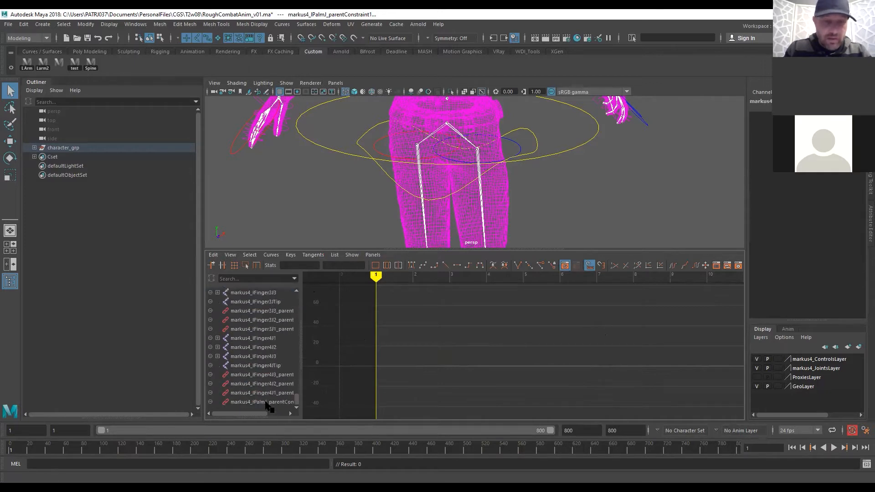
pyautogui.keyDown('shift'); pyautogui.click(266, 402); pyautogui.keyUp('shift')
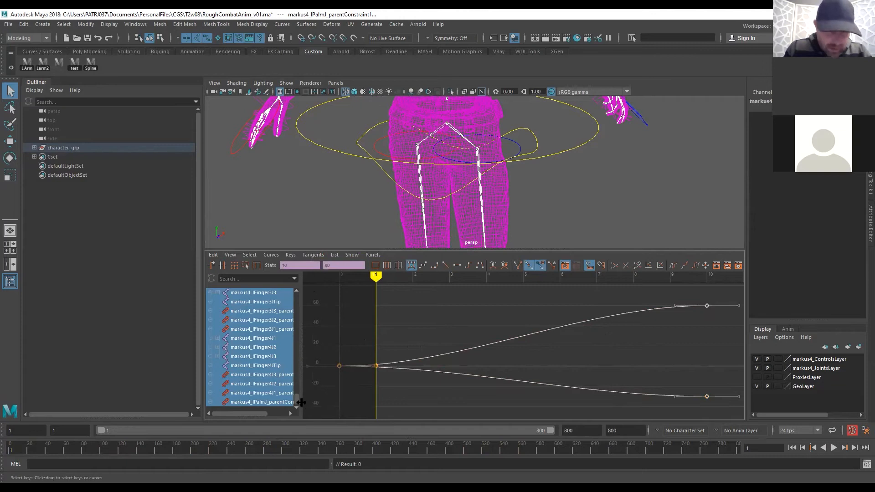
pyautogui.moveTo(297, 398); pyautogui.dragTo(347, 351)
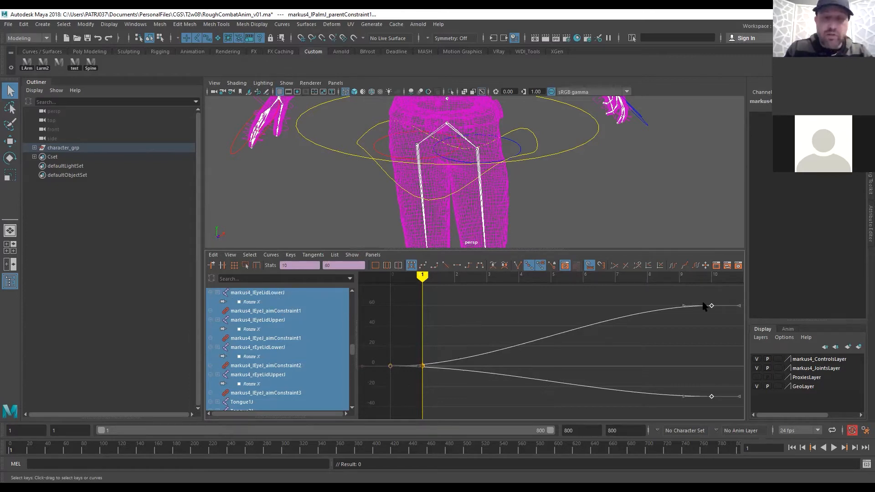
# Clear the selection and hide the joints in the perspective viewport
pyautogui.click(570, 196)
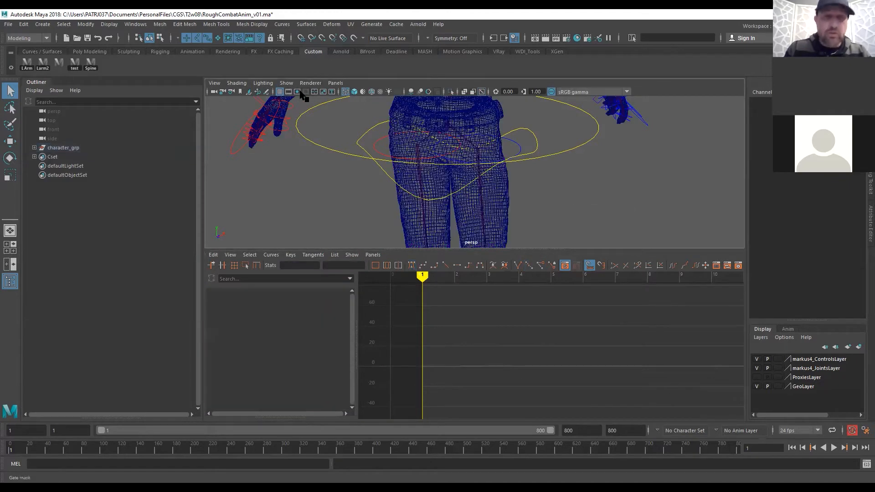
pyautogui.click(283, 82)
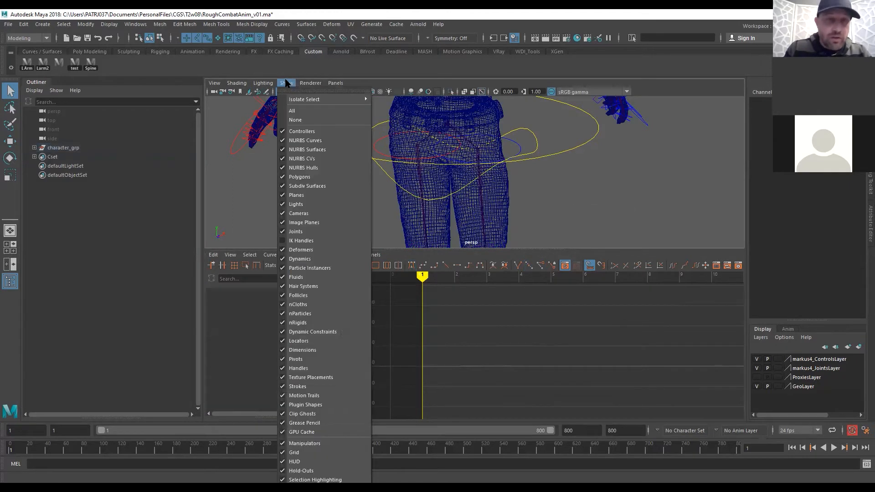
pyautogui.click(317, 232)
# Select the entire visible character rig and check the Graph Editor for remaining animation curves, then clear the selection
pyautogui.press('f')
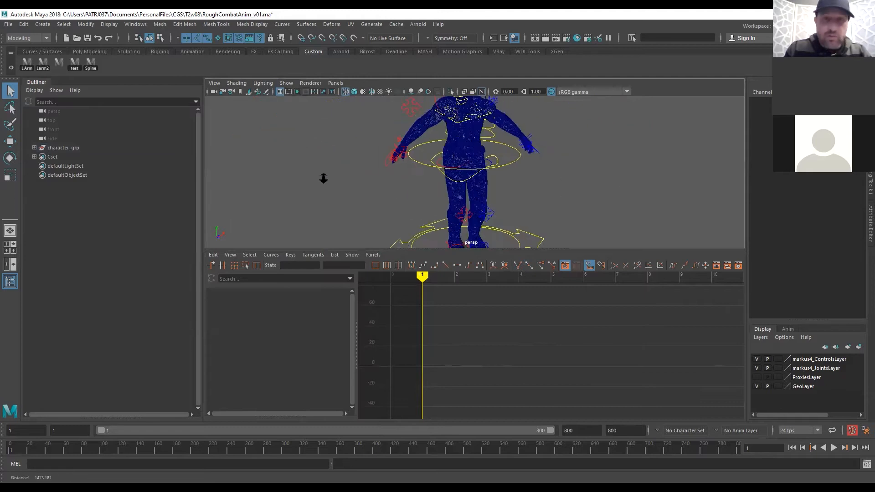
pyautogui.scroll(-1, 552, 147)
pyautogui.moveTo(397, 104); pyautogui.dragTo(598, 272)
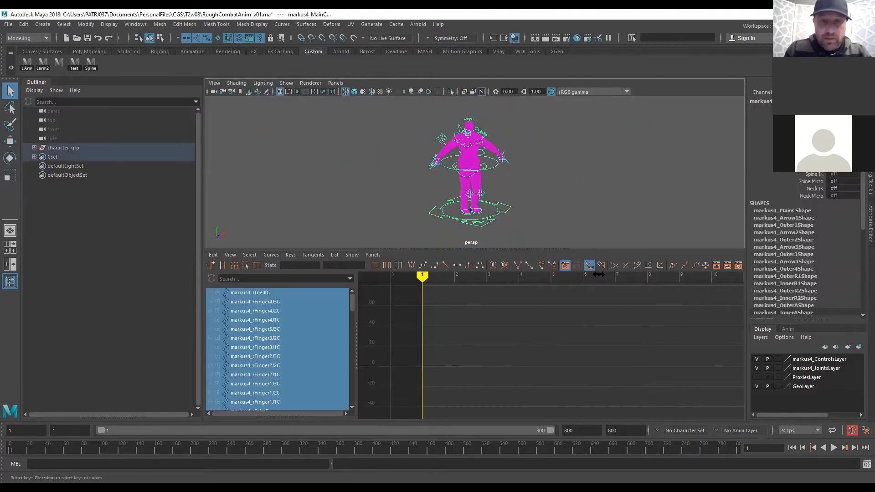
pyautogui.press('a')
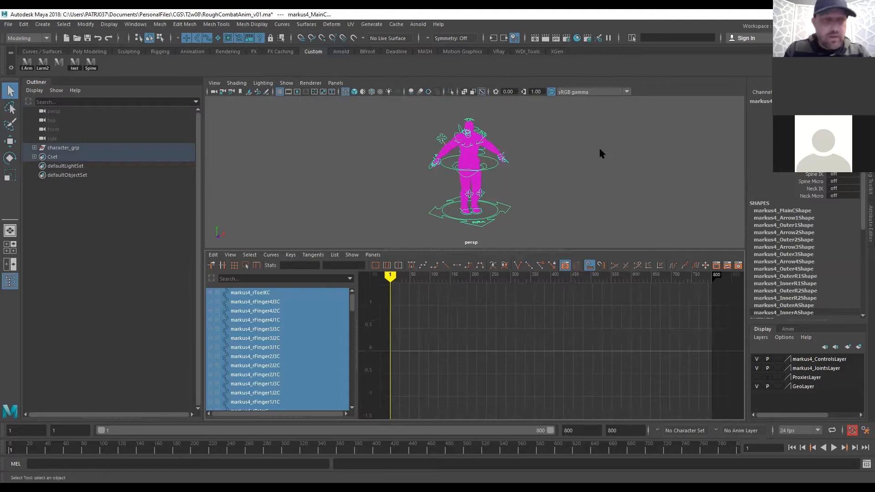
pyautogui.click(573, 151)
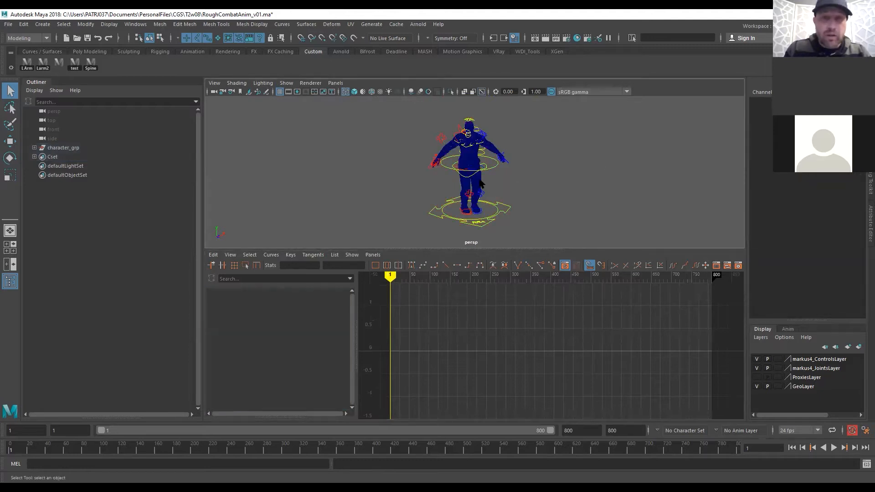
pyautogui.scroll(4, 391, 192)
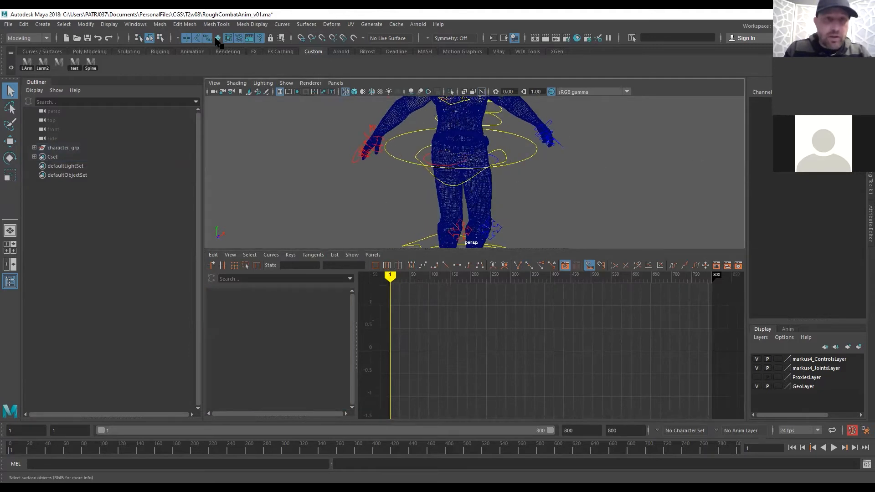
# Select pants_geo and delete the nonzero keys from its pants.right and pants.left curves in the Graph Editor
pyautogui.click(489, 195)
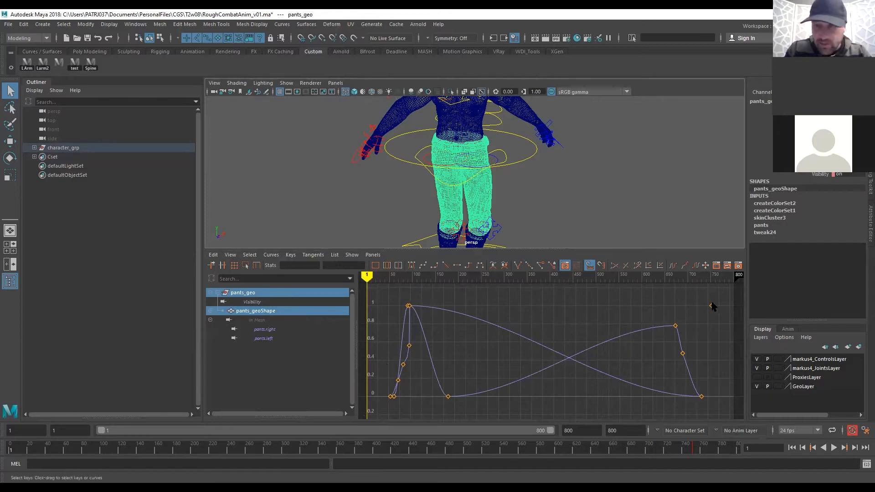
pyautogui.moveTo(702, 295); pyautogui.dragTo(727, 320)
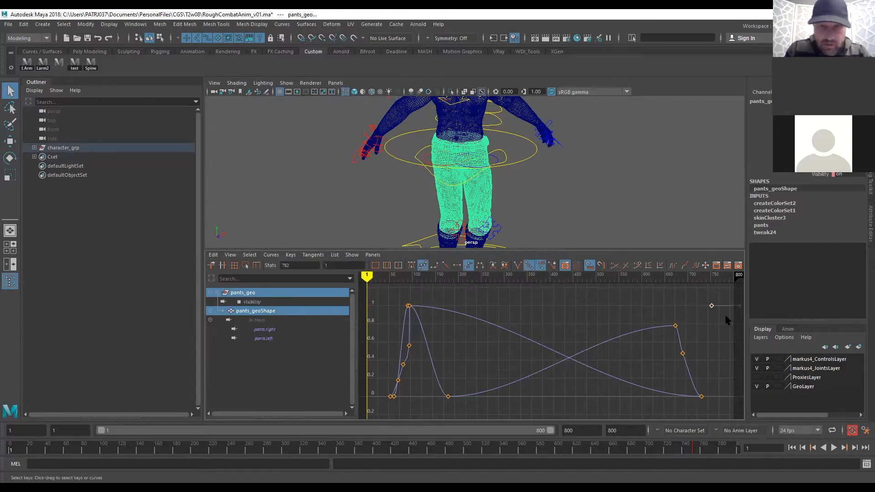
pyautogui.moveTo(691, 295); pyautogui.dragTo(396, 422)
pyautogui.press('Delete')
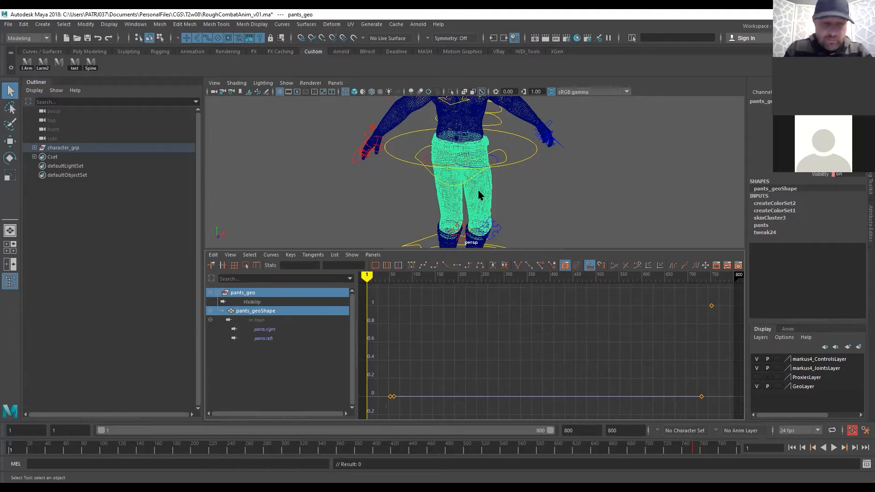
# Frame the pants in shaded display, play back the animation to check them and return to frame 1
pyautogui.press('f')
pyautogui.press('5')
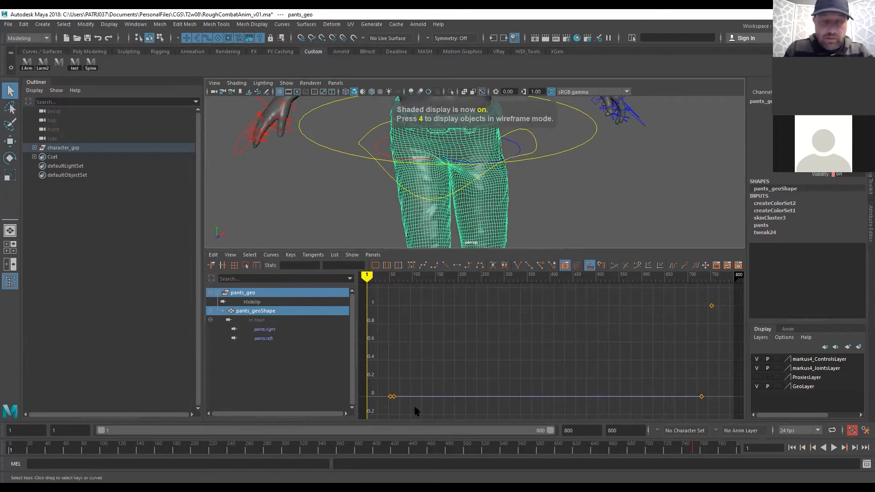
pyautogui.hotkey('alt', 'v')
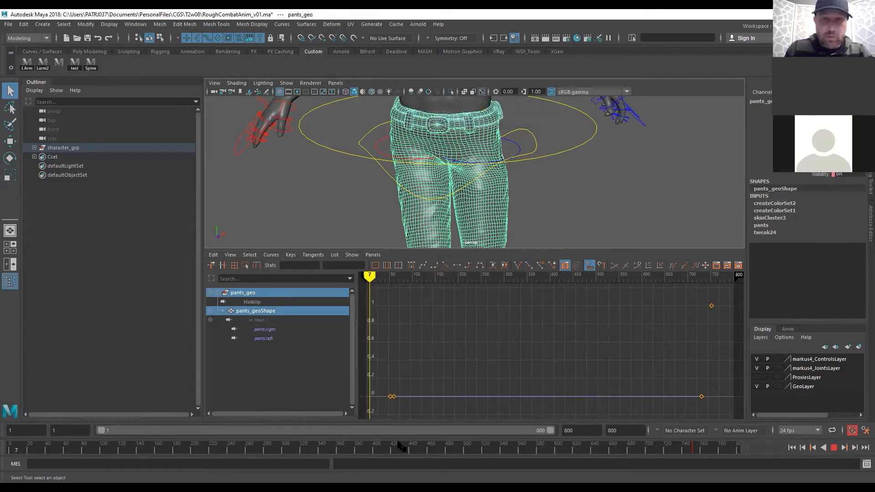
pyautogui.click(6, 452)
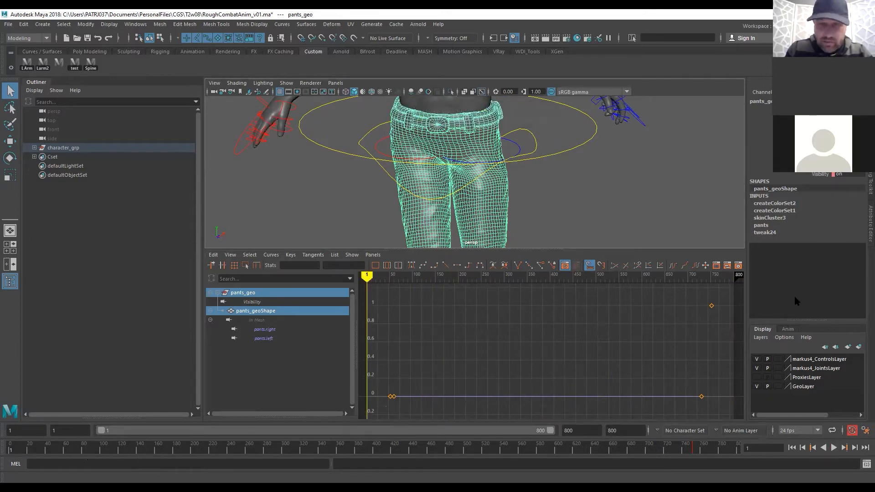
# Try setting the pants' visibility key at frame 752 to 0, and undo the change
pyautogui.click(712, 308)
pyautogui.click(344, 265)
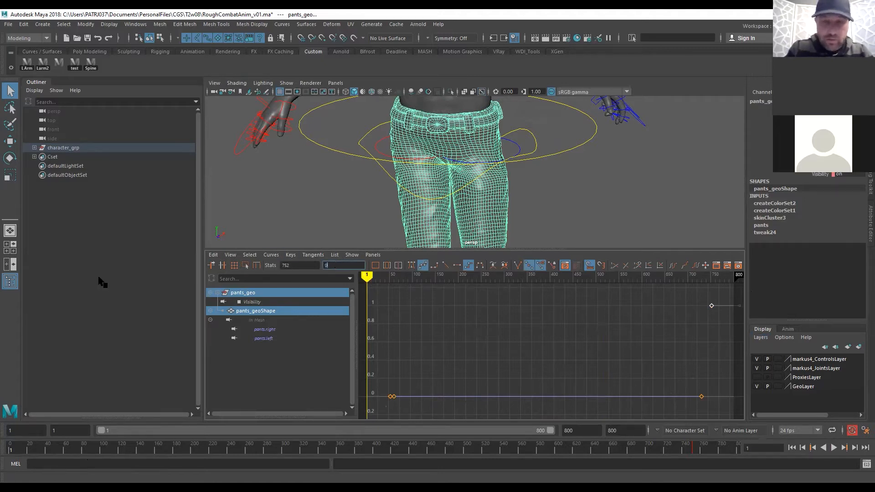
pyautogui.press('Return')
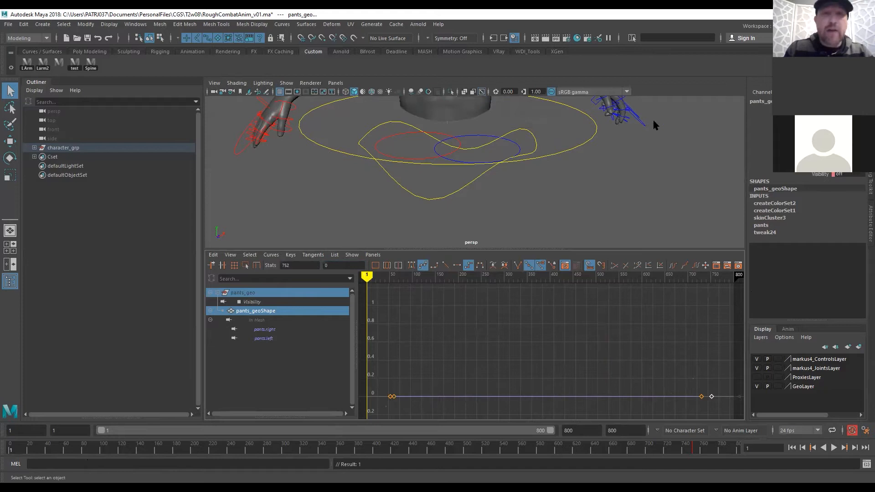
pyautogui.scroll(-3, 518, 201)
pyautogui.hotkey('ctrl', 'z')
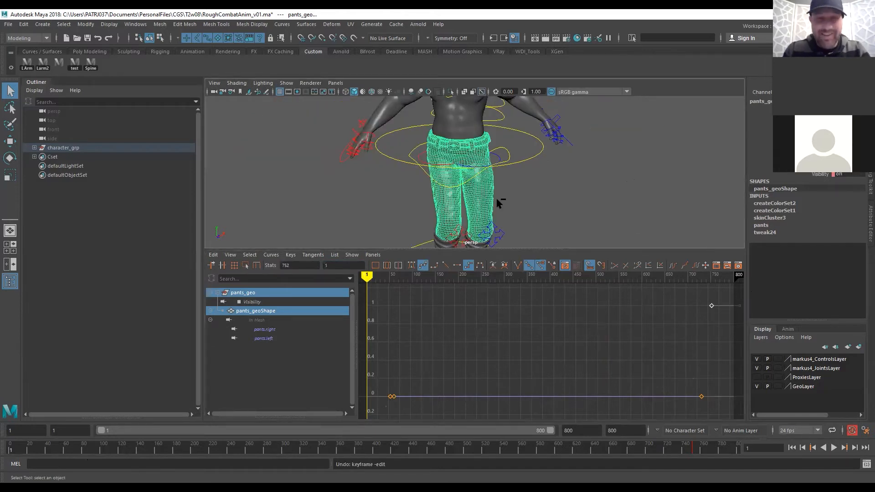
# Clear the selection, maximize the perspective view, play back the character's animation and return to frame 1
pyautogui.moveTo(565, 204); pyautogui.dragTo(645, 244)
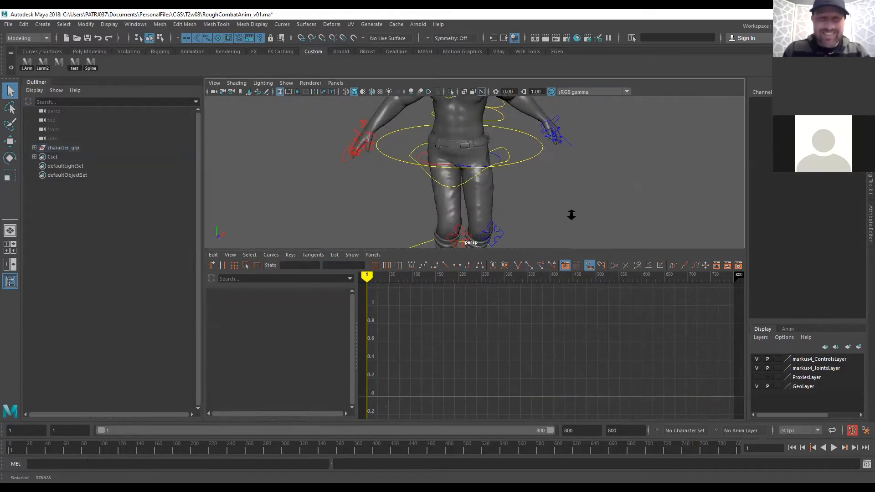
pyautogui.keyDown('alt'); pyautogui.moveTo(570, 215); pyautogui.dragTo(550, 212); pyautogui.keyUp('alt')
pyautogui.press('space')
pyautogui.moveTo(16, 447); pyautogui.dragTo(740, 434)
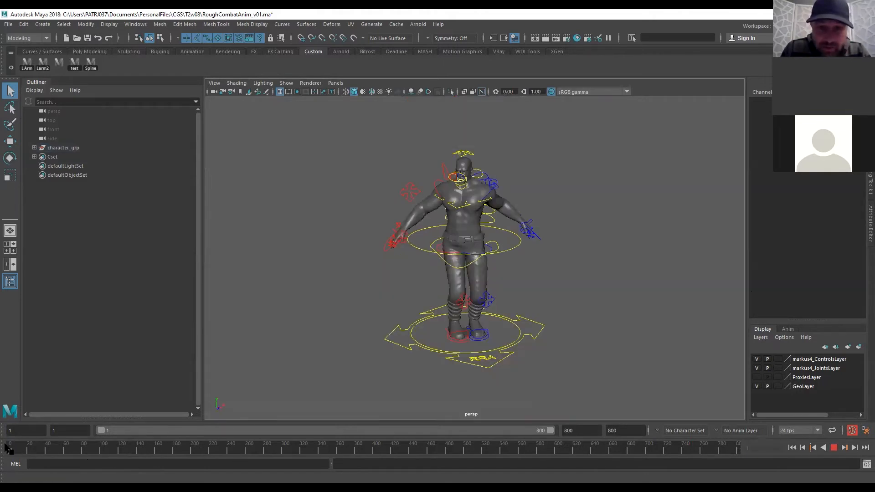
pyautogui.press('Escape')
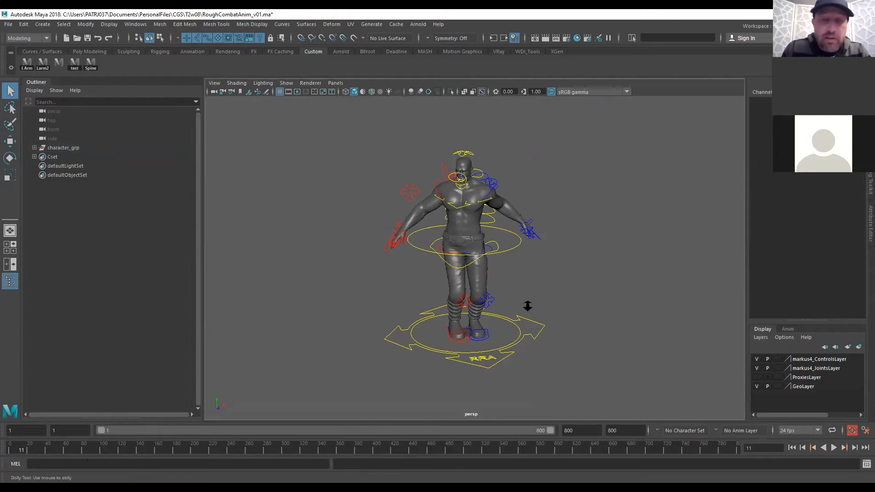
pyautogui.scroll(5, 527, 307)
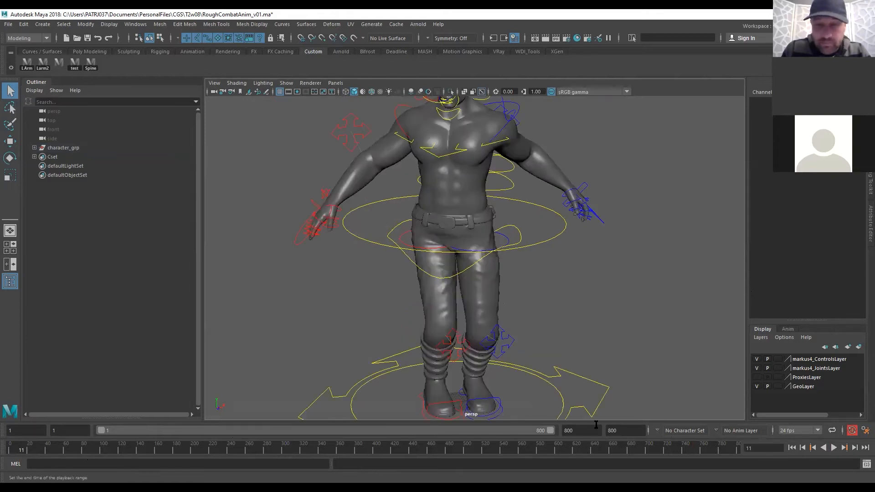
pyautogui.click(792, 448)
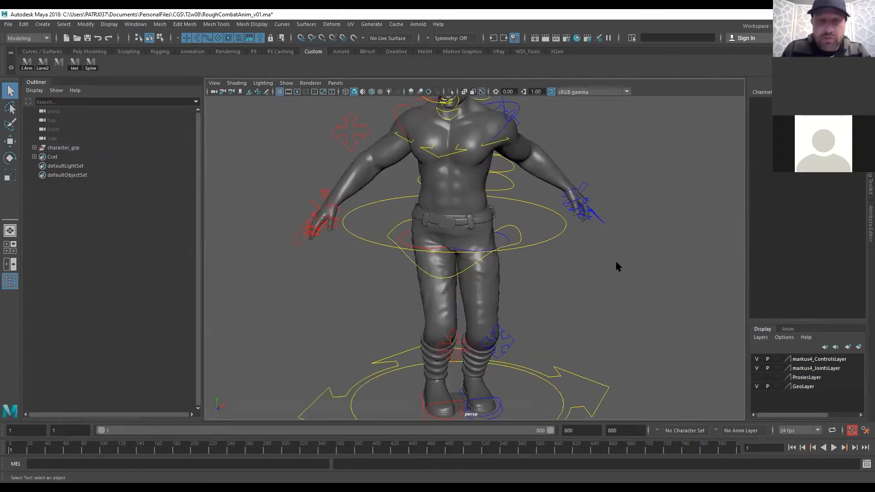
# Limit the perspective viewport to polygons and NURBS curves, and save the scene
pyautogui.scroll(-3, 616, 264)
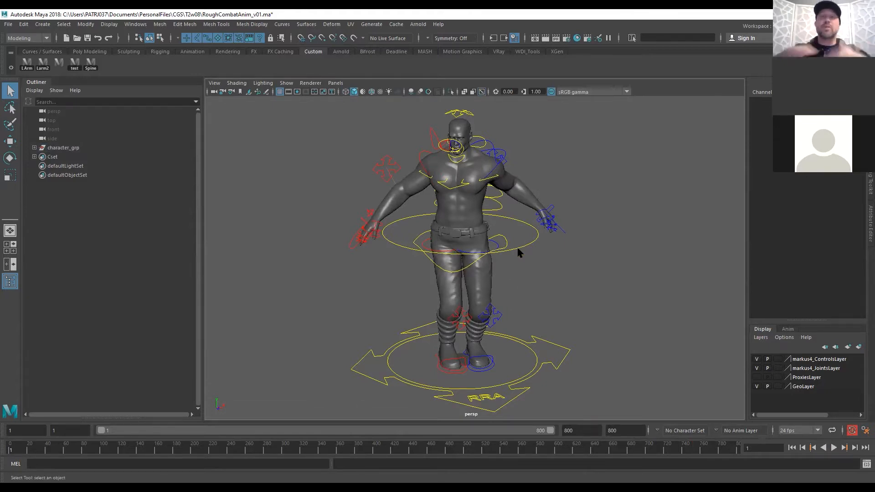
pyautogui.click(286, 83)
pyautogui.click(295, 120)
pyautogui.click(286, 83)
pyautogui.click(312, 177)
pyautogui.click(286, 83)
pyautogui.click(318, 141)
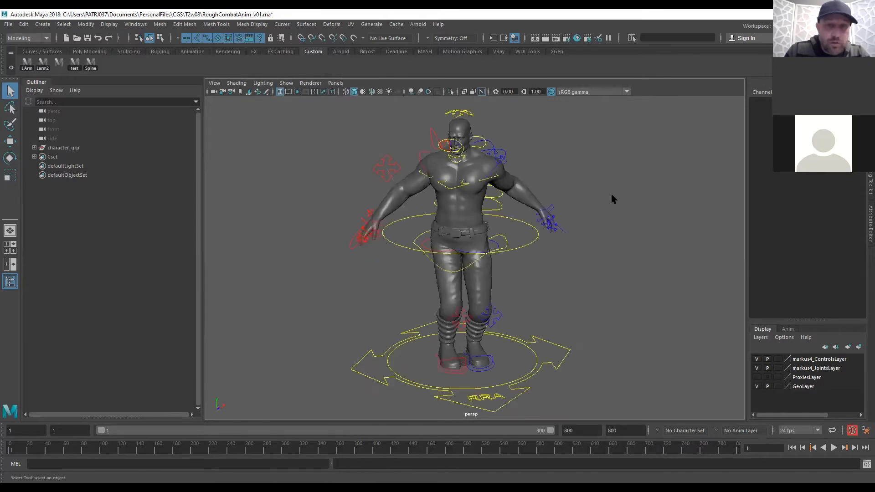
pyautogui.hotkey('ctrl', 's')
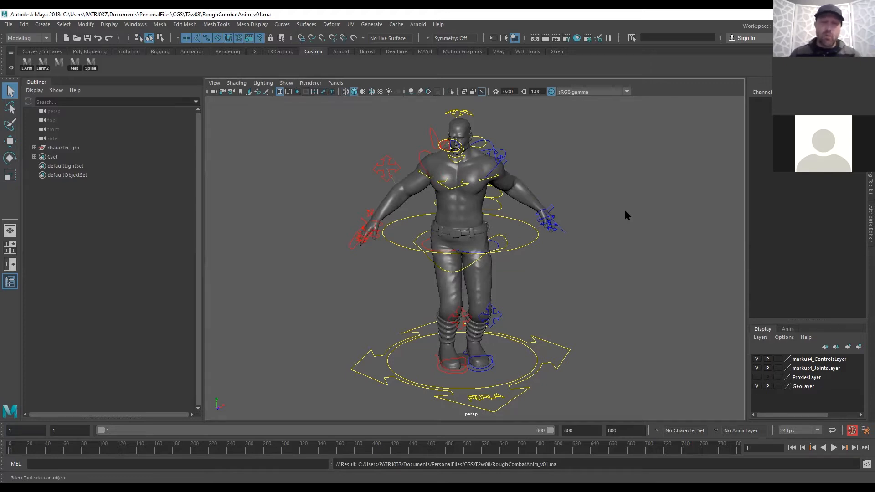
# Select the left foot IK control and move it along its Z axis
pyautogui.keyDown('alt'); pyautogui.moveTo(420, 267); pyautogui.dragTo(445, 301); pyautogui.keyUp('alt')
pyautogui.keyDown('alt'); pyautogui.moveTo(482, 346); pyautogui.dragTo(551, 360); pyautogui.keyUp('alt')
pyautogui.click(540, 352)
pyautogui.press('w')
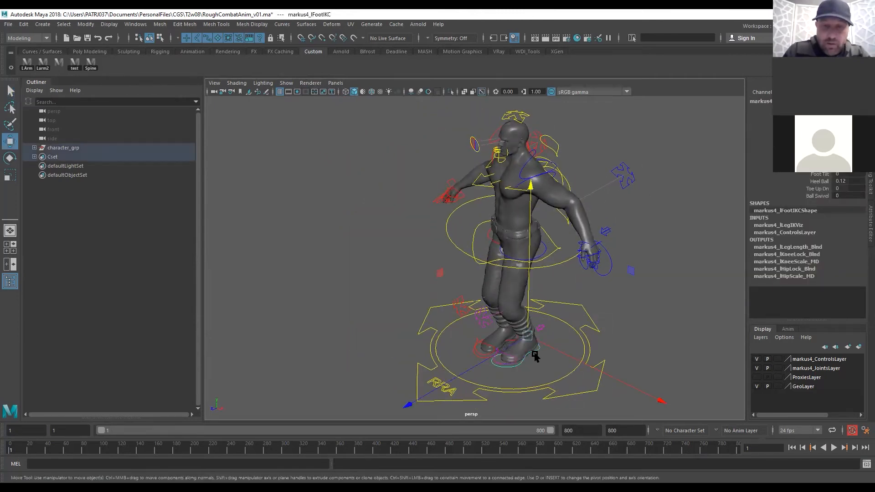
pyautogui.moveTo(410, 404); pyautogui.dragTo(479, 363)
# Reduce the manipulator size and rotate the left foot IK control about -28° around Y
pyautogui.moveTo(539, 365)
pyautogui.keyDown('alt'); pyautogui.mouseDown()
pyautogui.moveTo(600, 354)
pyautogui.moveTo(534, 358)
pyautogui.mouseUp(); pyautogui.keyUp('alt')
pyautogui.press('e')
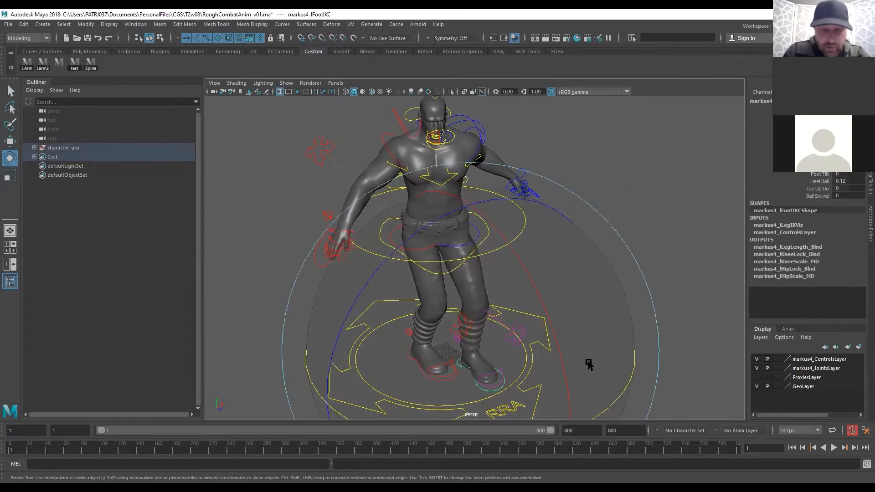
pyautogui.keyDown('alt'); pyautogui.moveTo(586, 364); pyautogui.dragTo(589, 319); pyautogui.keyUp('alt')
pyautogui.press('-')
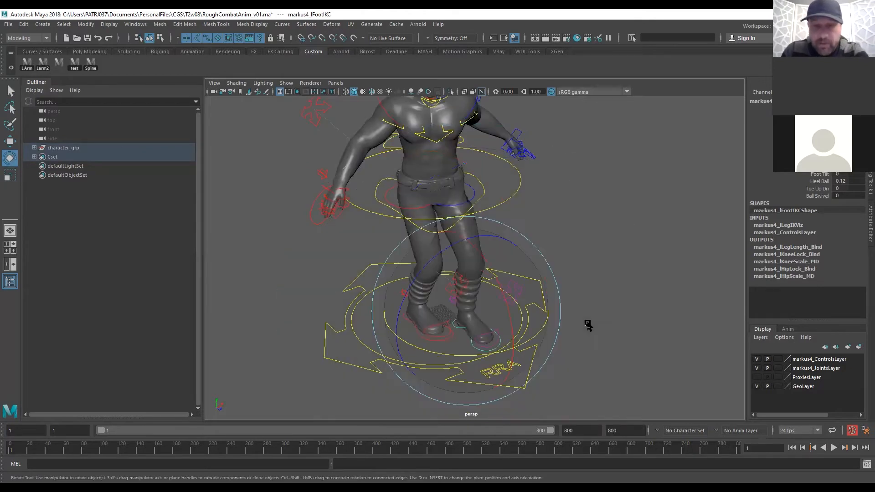
pyautogui.moveTo(531, 336); pyautogui.dragTo(499, 357)
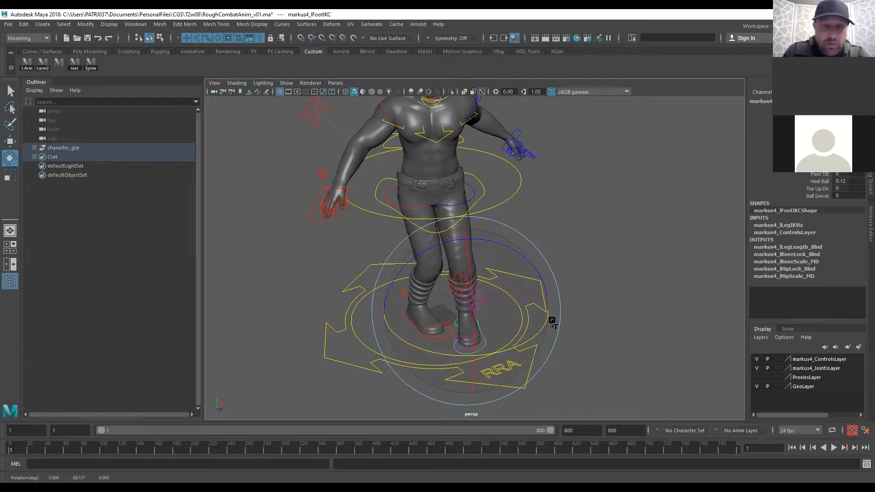
# Select the whole character to examine it in wireframe, clear the selection and restore the shaded display
pyautogui.keyDown('alt'); pyautogui.moveTo(567, 246); pyautogui.dragTo(570, 190, button='right'); pyautogui.keyUp('alt')
pyautogui.press('q')
pyautogui.click(571, 189)
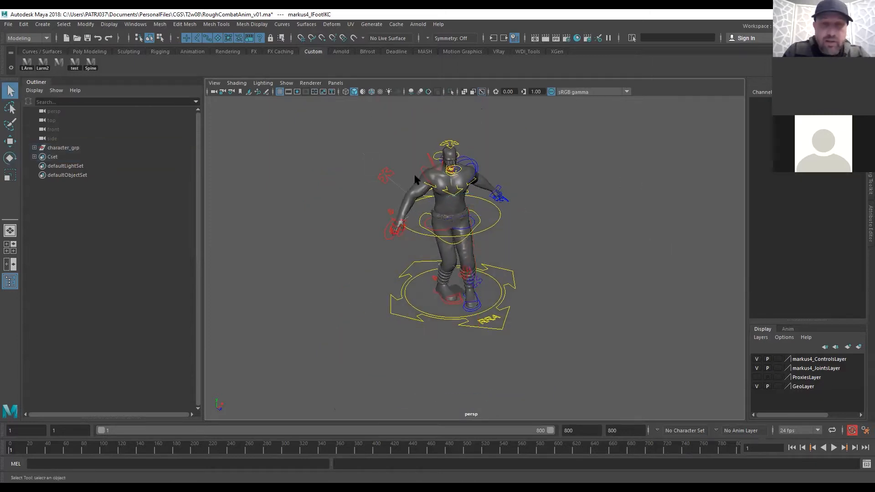
pyautogui.moveTo(315, 129); pyautogui.dragTo(641, 397)
pyautogui.press('4')
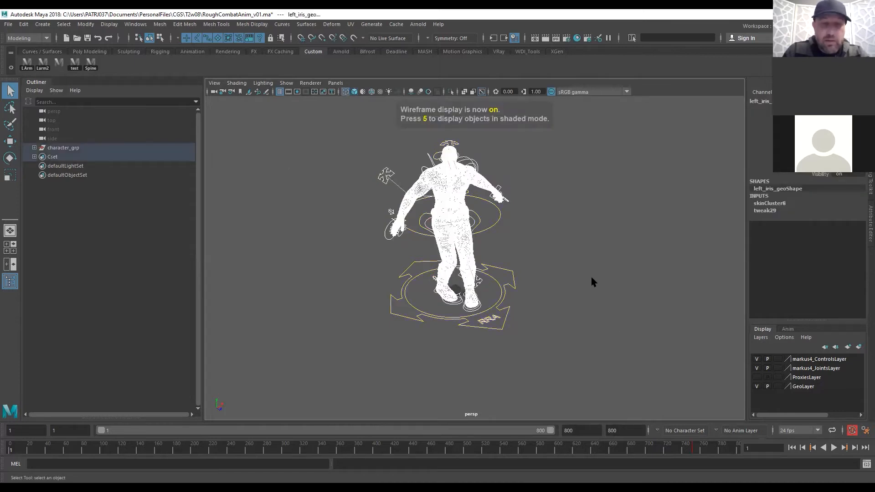
pyautogui.click(588, 271)
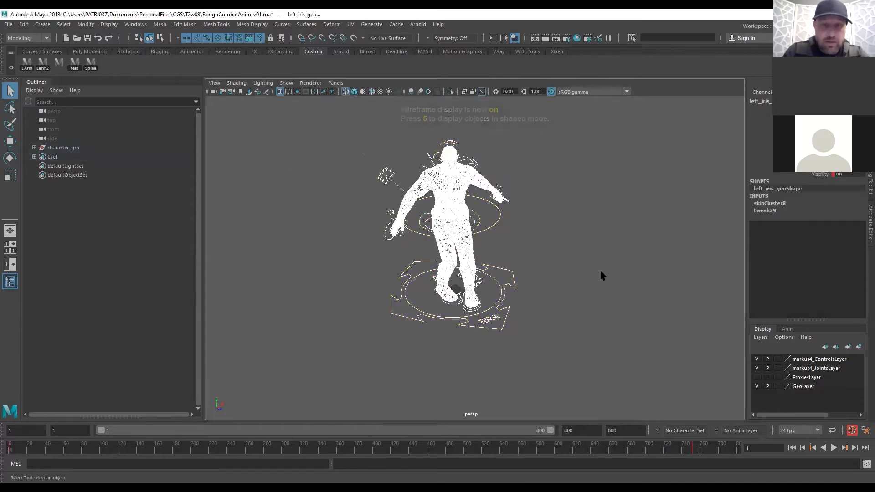
pyautogui.press('5')
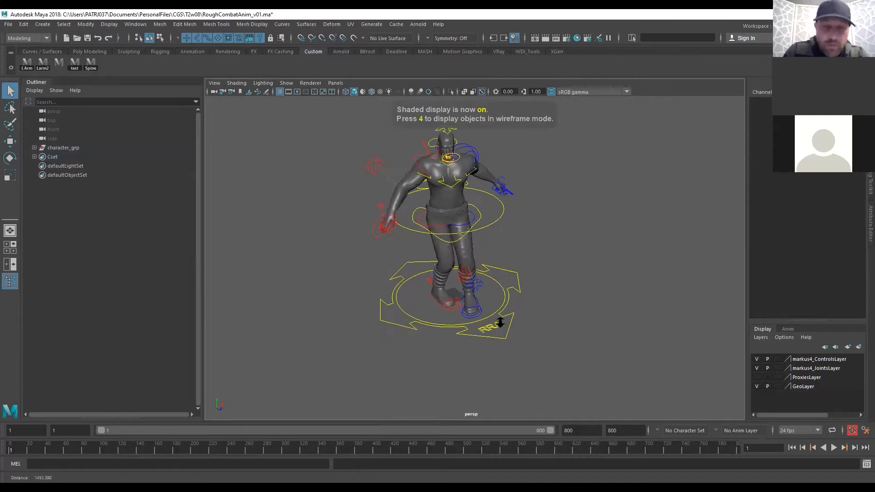
# Select the right foot IK control and move it backward along its Z axis
pyautogui.scroll(3, 431, 314)
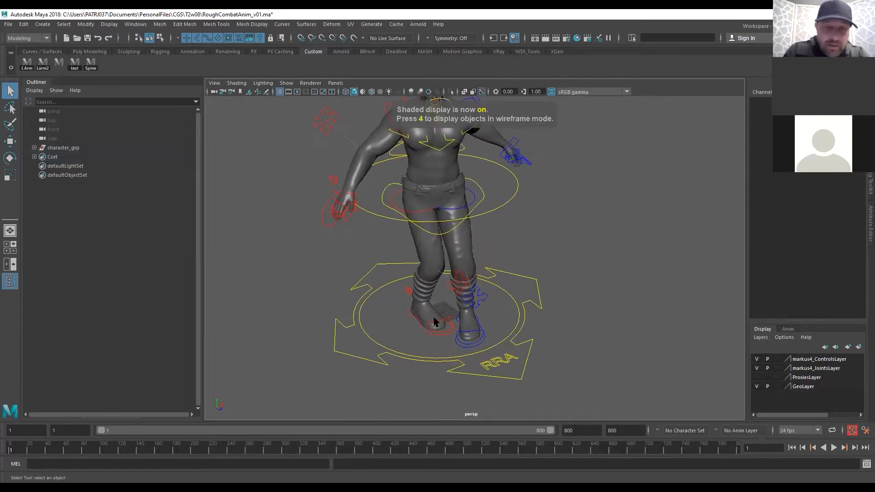
pyautogui.click(407, 316)
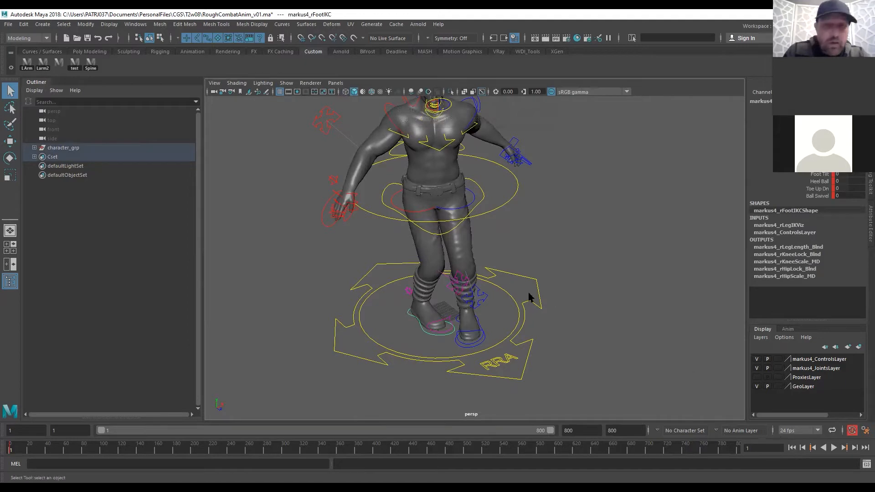
pyautogui.press('e')
pyautogui.moveTo(479, 331); pyautogui.dragTo(412, 224)
pyautogui.press('w')
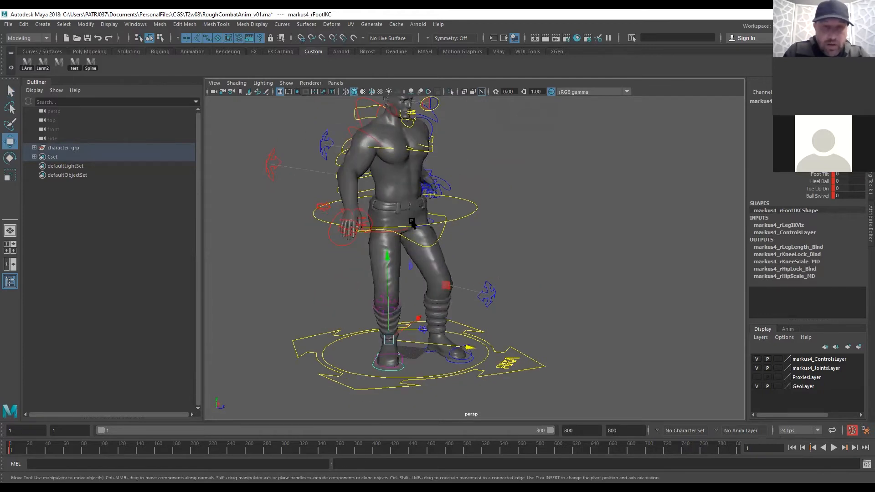
pyautogui.moveTo(468, 348); pyautogui.dragTo(351, 368)
# Rotate the right foot IK control outward and check the resulting leg and hip pose from several angles
pyautogui.press('e')
pyautogui.keyDown('alt'); pyautogui.moveTo(373, 326); pyautogui.dragTo(454, 324); pyautogui.keyUp('alt')
pyautogui.keyDown('alt'); pyautogui.moveTo(454, 324); pyautogui.dragTo(699, 185, button='right'); pyautogui.keyUp('alt')
pyautogui.keyDown('alt'); pyautogui.moveTo(699, 184); pyautogui.dragTo(539, 285); pyautogui.keyUp('alt')
pyautogui.keyDown('alt'); pyautogui.moveTo(374, 229); pyautogui.dragTo(435, 189); pyautogui.keyUp('alt')
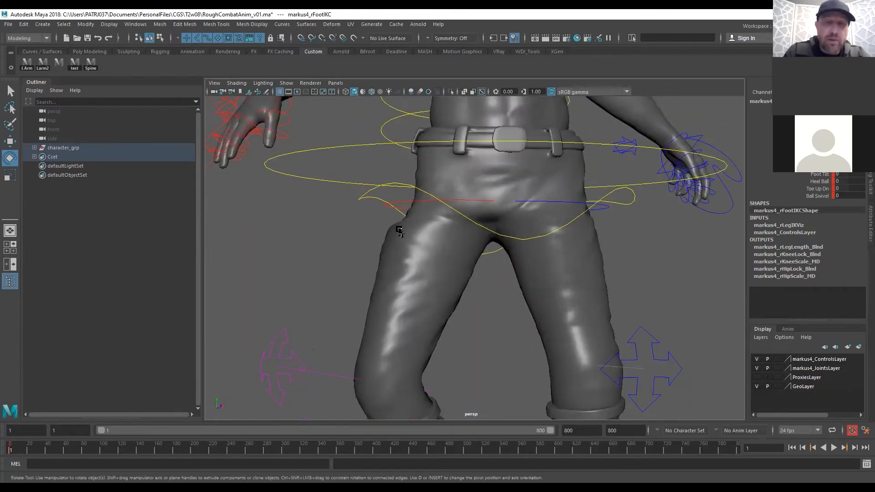
pyautogui.keyDown('alt'); pyautogui.moveTo(466, 257); pyautogui.dragTo(273, 340, button='right'); pyautogui.keyUp('alt')
pyautogui.keyDown('alt'); pyautogui.moveTo(549, 330); pyautogui.dragTo(556, 221, button='middle'); pyautogui.keyUp('alt')
pyautogui.keyDown('alt'); pyautogui.moveTo(557, 221); pyautogui.dragTo(498, 273, button='right'); pyautogui.keyUp('alt')
pyautogui.keyDown('alt'); pyautogui.moveTo(498, 273); pyautogui.dragTo(525, 274); pyautogui.keyUp('alt')
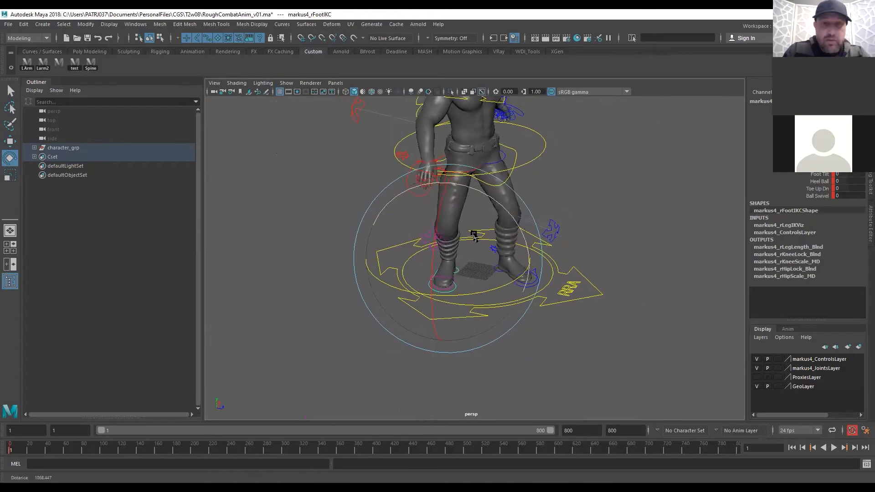
# Select the right knee IK control and move it to adjust the direction of the knee
pyautogui.press('q')
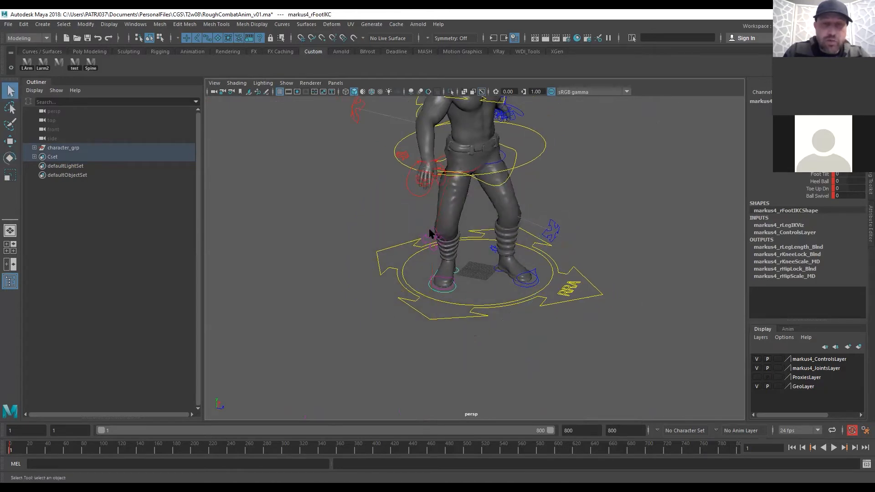
pyautogui.click(436, 244)
pyautogui.press('w')
pyautogui.moveTo(434, 238); pyautogui.dragTo(450, 229)
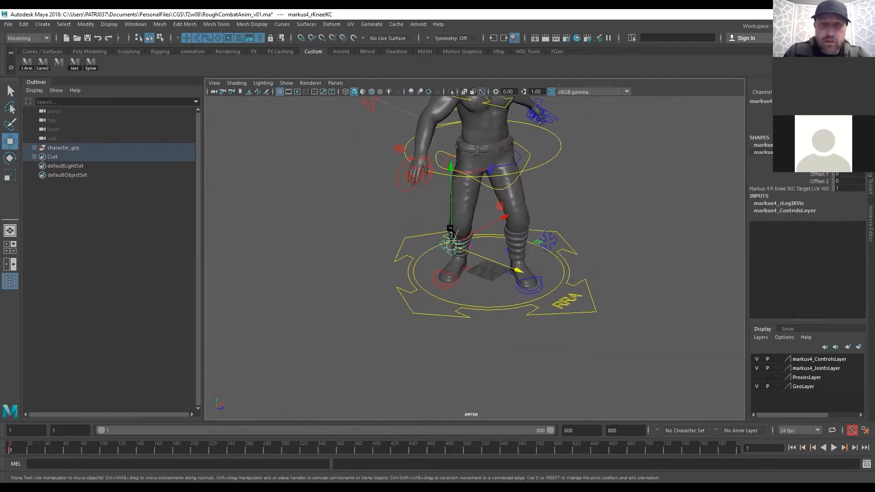
# Select the main hip control, followed by the root control around the waist, to compare what each one drives
pyautogui.press('q')
pyautogui.click(527, 155)
pyautogui.keyDown('alt'); pyautogui.moveTo(528, 155); pyautogui.dragTo(536, 222); pyautogui.keyUp('alt')
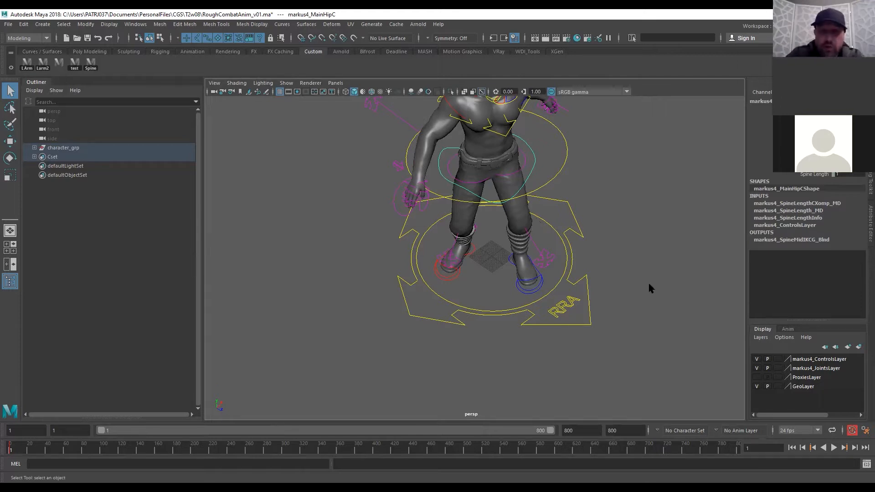
pyautogui.keyDown('alt'); pyautogui.moveTo(517, 189); pyautogui.dragTo(575, 180); pyautogui.keyUp('alt')
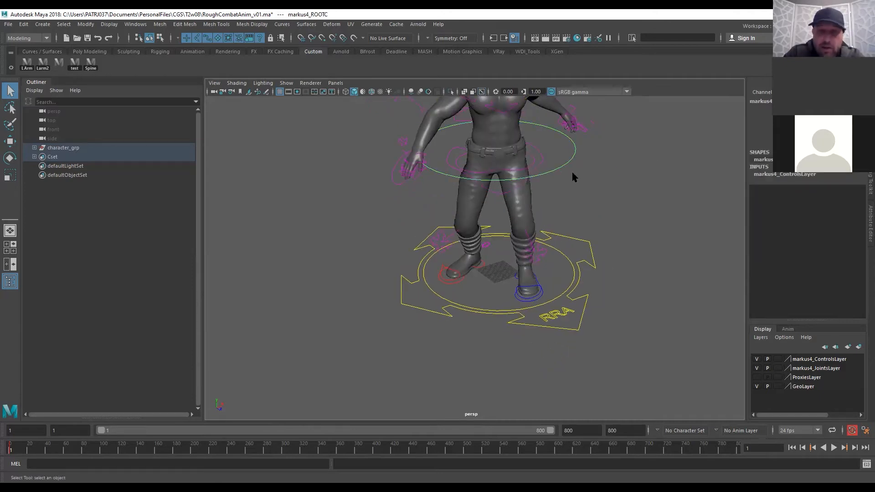
pyautogui.keyDown('alt'); pyautogui.moveTo(573, 194); pyautogui.dragTo(560, 274, button='middle'); pyautogui.keyUp('alt')
pyautogui.keyDown('alt'); pyautogui.moveTo(561, 274); pyautogui.dragTo(615, 248, button='right'); pyautogui.keyUp('alt')
# Select the left wrist IK control and set a keyframe on frame 1
pyautogui.press('e')
pyautogui.moveTo(538, 241); pyautogui.dragTo(606, 274)
pyautogui.press('s')
pyautogui.press('q')
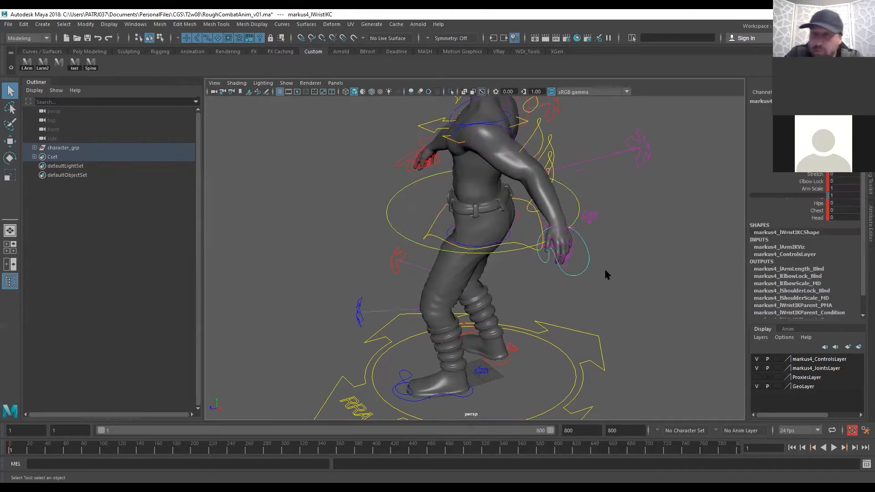
# Switch the left arm from IK to FK using the left arm switch control
pyautogui.click(598, 220)
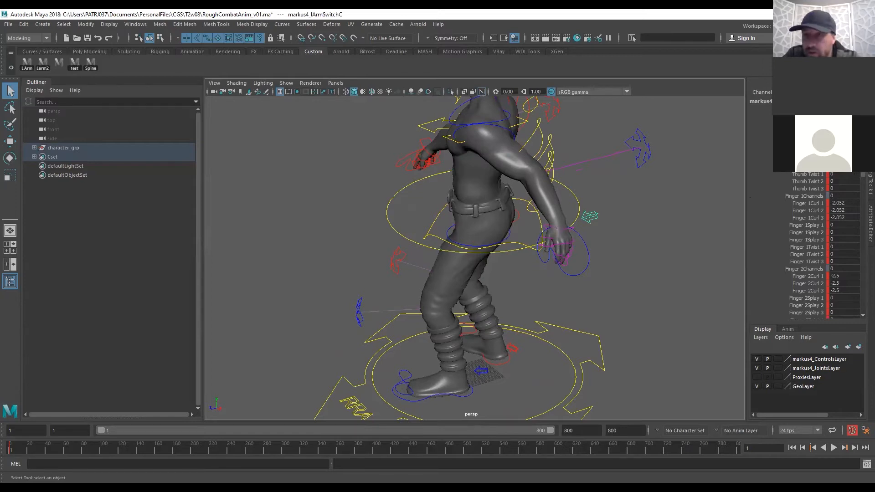
pyautogui.click(771, 108)
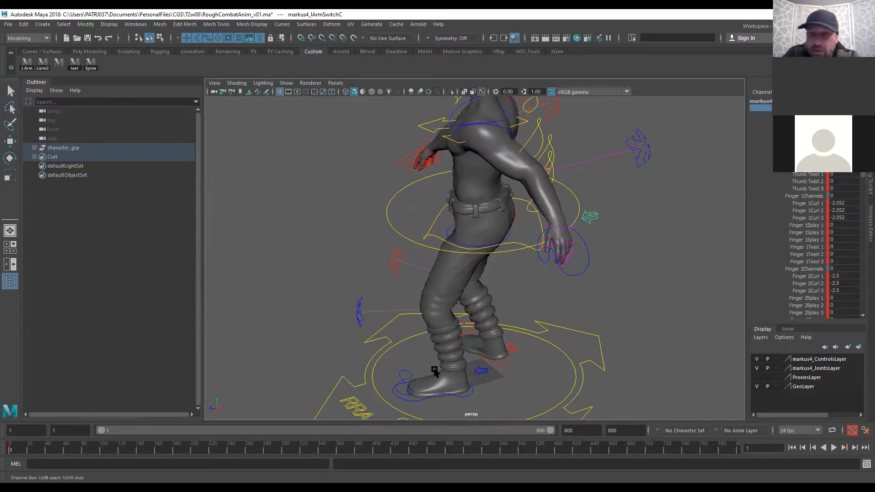
pyautogui.moveTo(519, 306); pyautogui.dragTo(659, 289, button='middle')
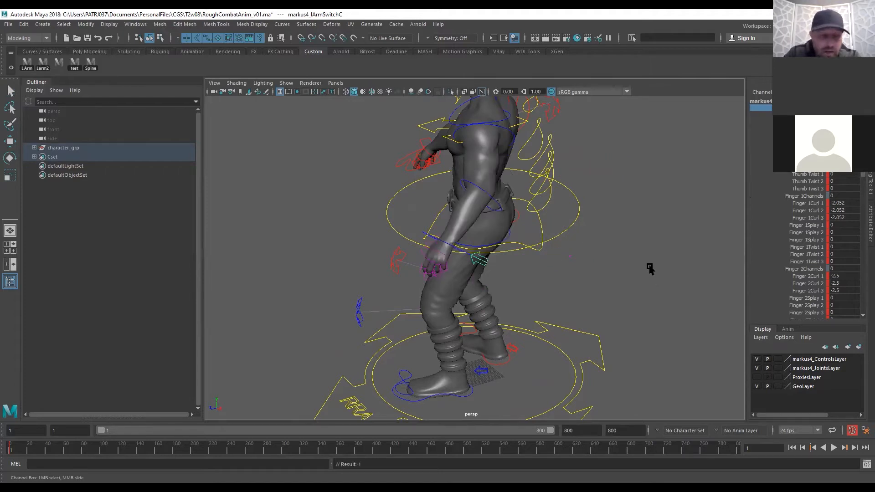
pyautogui.keyDown('alt'); pyautogui.moveTo(494, 221); pyautogui.dragTo(484, 244); pyautogui.keyUp('alt')
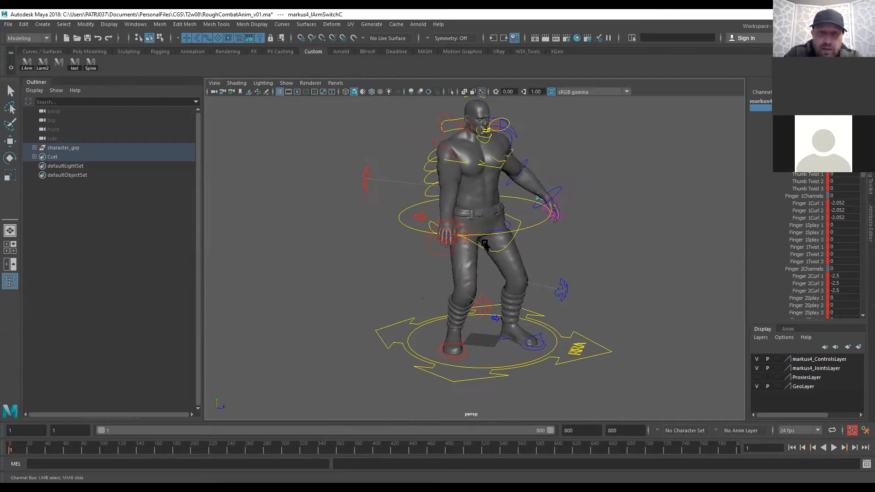
# Switch the right arm from IK to FK using the right arm switch control, and clear the selection
pyautogui.press('q')
pyautogui.click(419, 219)
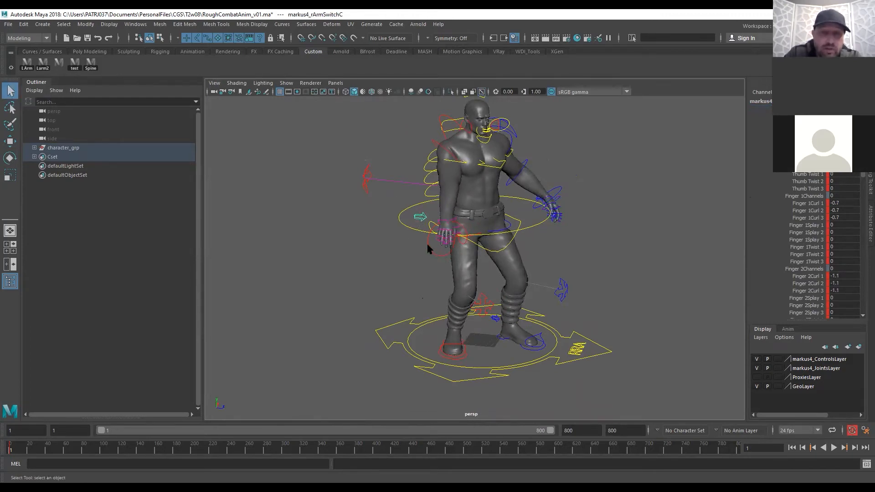
pyautogui.click(428, 264)
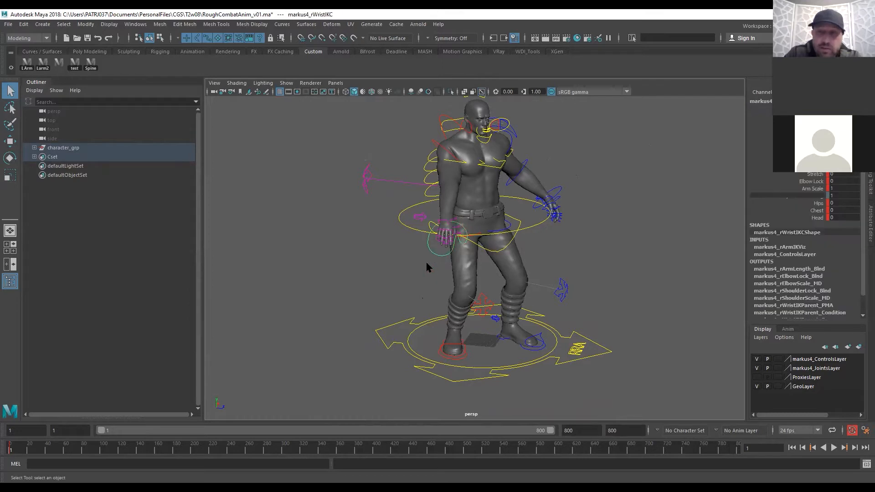
pyautogui.click(419, 215)
pyautogui.click(804, 108)
pyautogui.moveTo(459, 262); pyautogui.dragTo(685, 261, button='middle')
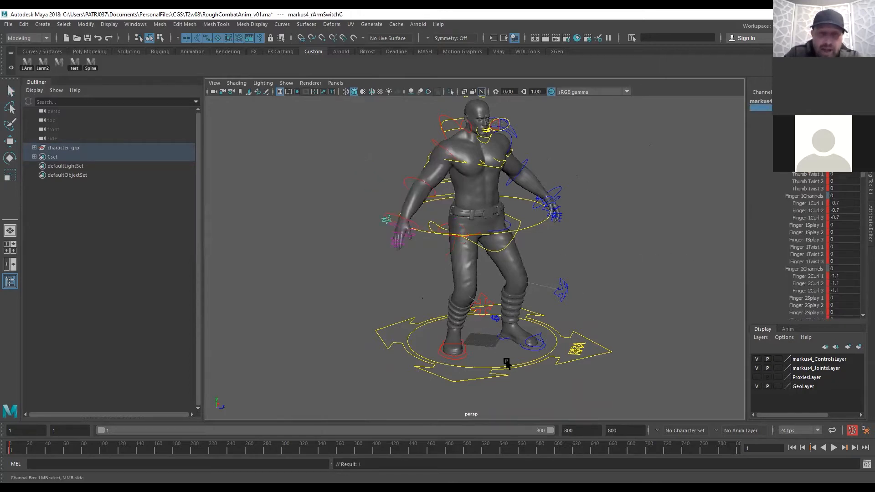
pyautogui.click(550, 377)
pyautogui.scroll(3, 401, 254)
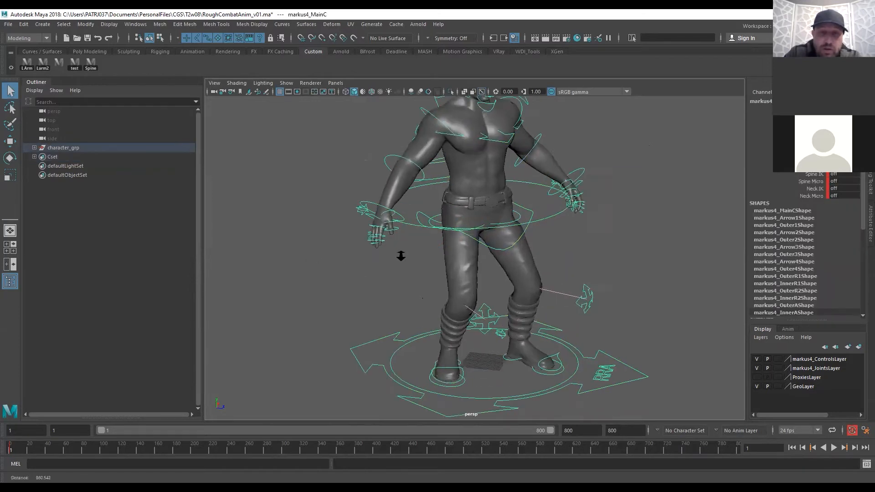
pyautogui.click(590, 241)
# Reset the thumb and finger curl, splay and twist channels on the left arm switch control to 0
pyautogui.scroll(1, 575, 288)
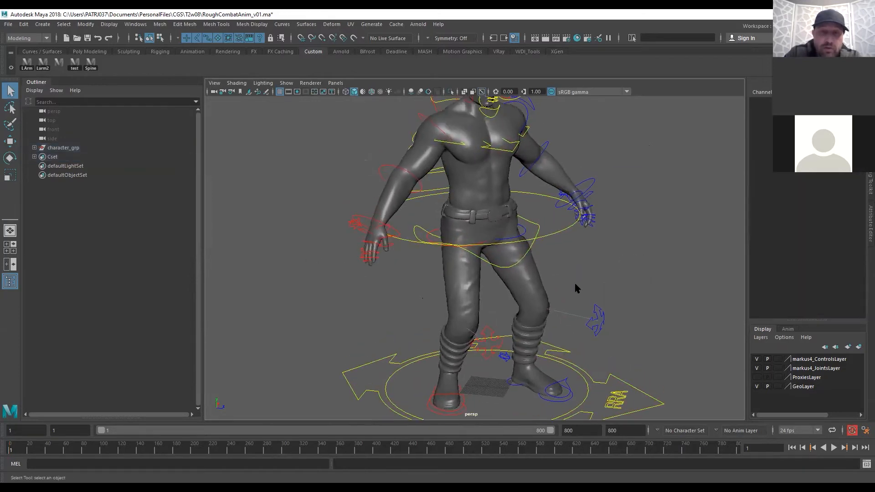
pyautogui.keyDown('alt'); pyautogui.moveTo(576, 288); pyautogui.dragTo(532, 247); pyautogui.keyUp('alt')
pyautogui.keyDown('alt'); pyautogui.moveTo(532, 247); pyautogui.dragTo(699, 250, button='right'); pyautogui.keyUp('alt')
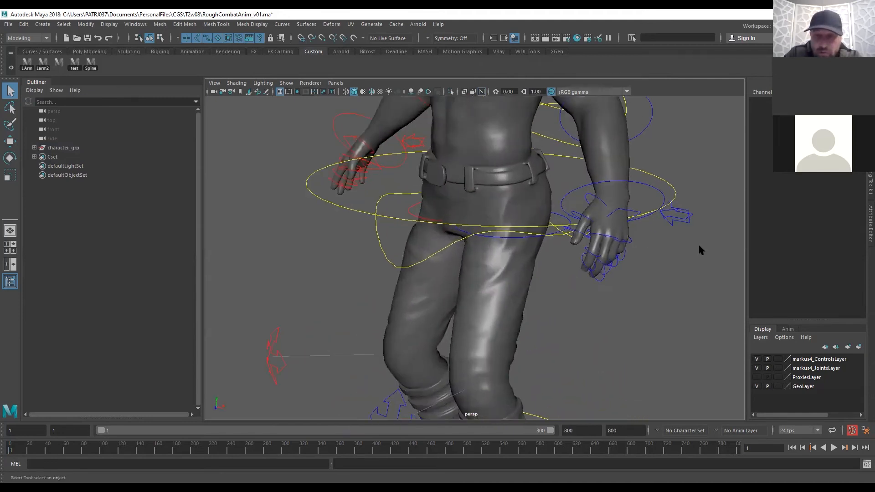
pyautogui.click(689, 220)
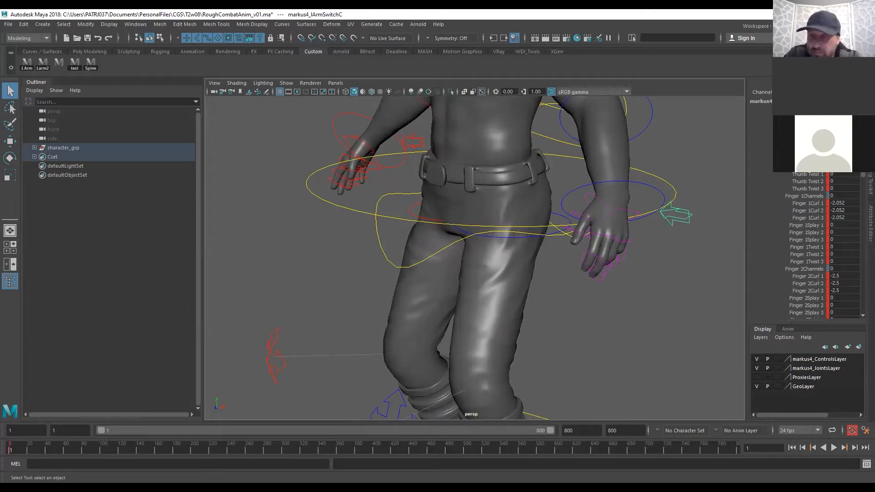
pyautogui.moveTo(843, 175); pyautogui.dragTo(844, 336)
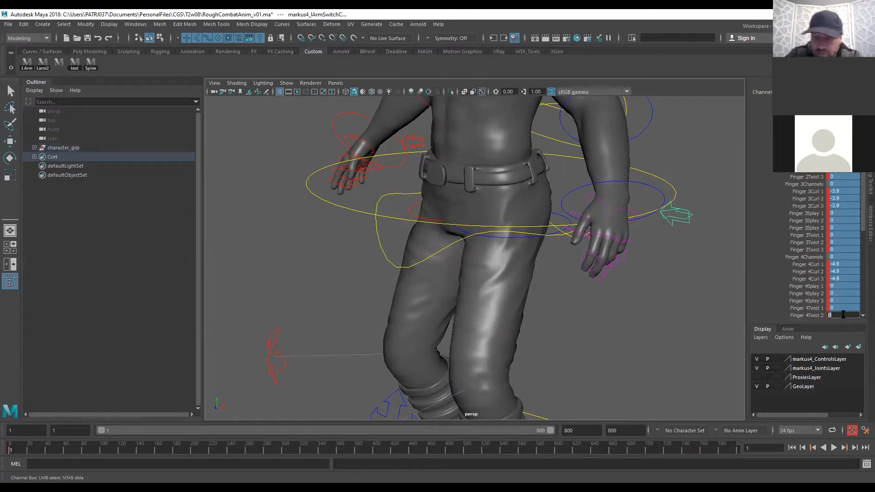
pyautogui.press('Return')
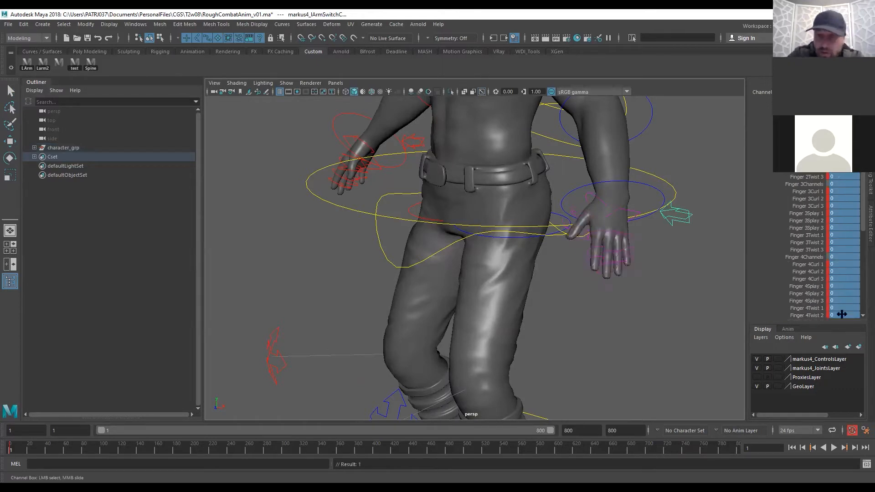
pyautogui.click(684, 283)
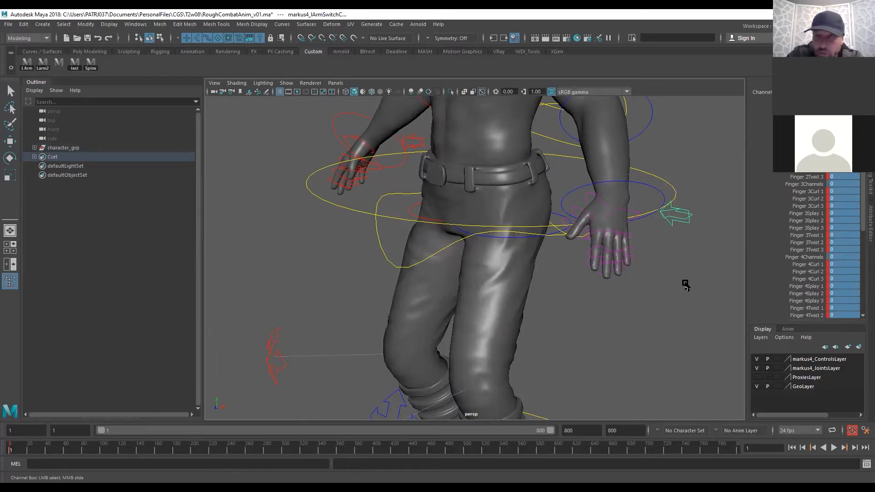
pyautogui.click(686, 220)
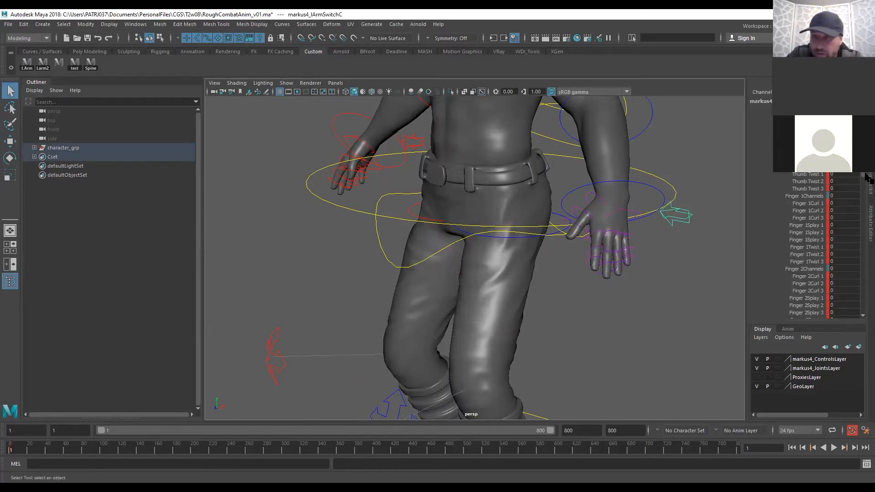
pyautogui.scroll(-6, 860, 233)
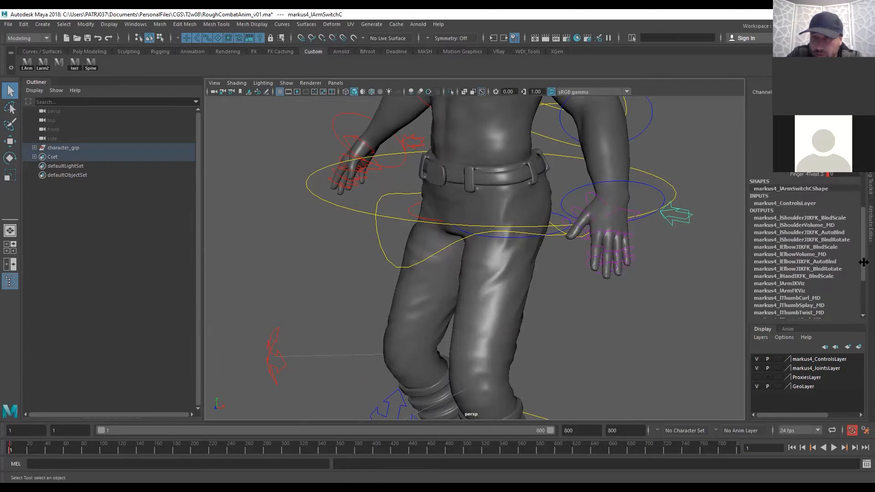
pyautogui.scroll(6, 860, 233)
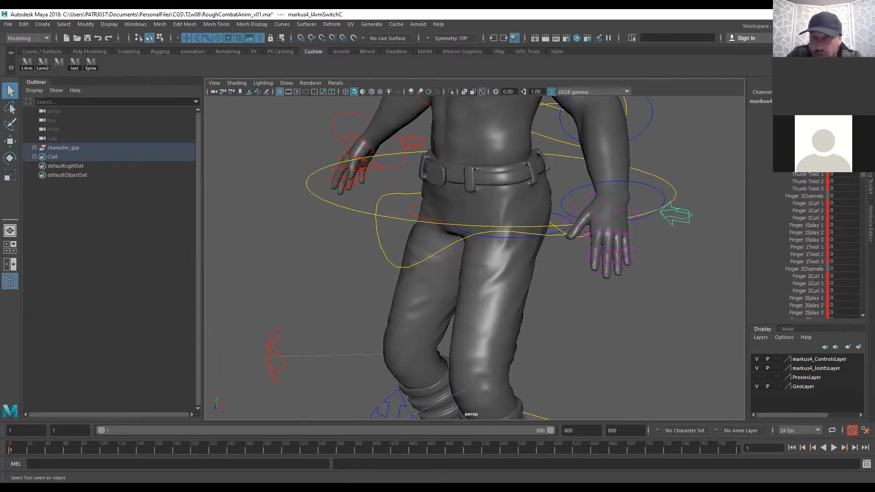
# Select the neck FK control and run the custom Spine script to select the top spine IK control
pyautogui.keyDown('alt'); pyautogui.moveTo(638, 244); pyautogui.dragTo(520, 323); pyautogui.keyUp('alt')
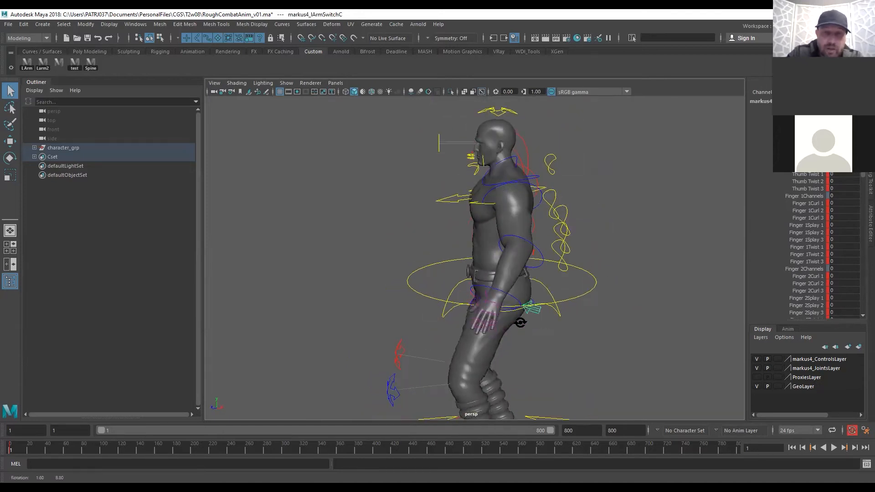
pyautogui.moveTo(567, 252)
pyautogui.keyDown('alt'); pyautogui.mouseDown()
pyautogui.moveTo(551, 248)
pyautogui.moveTo(559, 246)
pyautogui.mouseUp(); pyautogui.keyUp('alt')
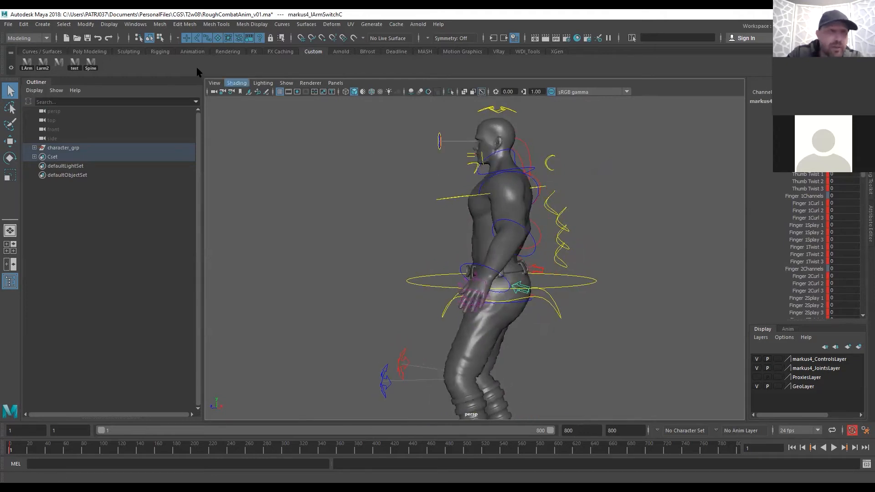
pyautogui.click(521, 137)
pyautogui.keyDown('alt'); pyautogui.moveTo(517, 136); pyautogui.dragTo(573, 173); pyautogui.keyUp('alt')
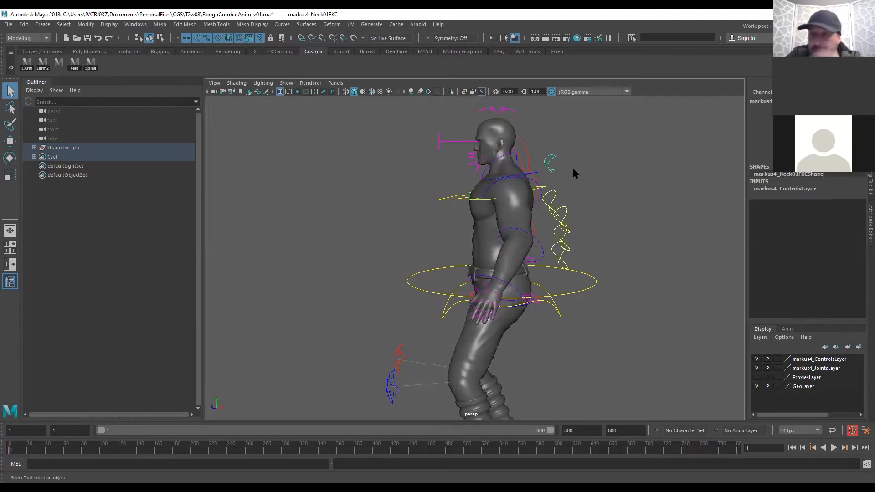
pyautogui.click(91, 63)
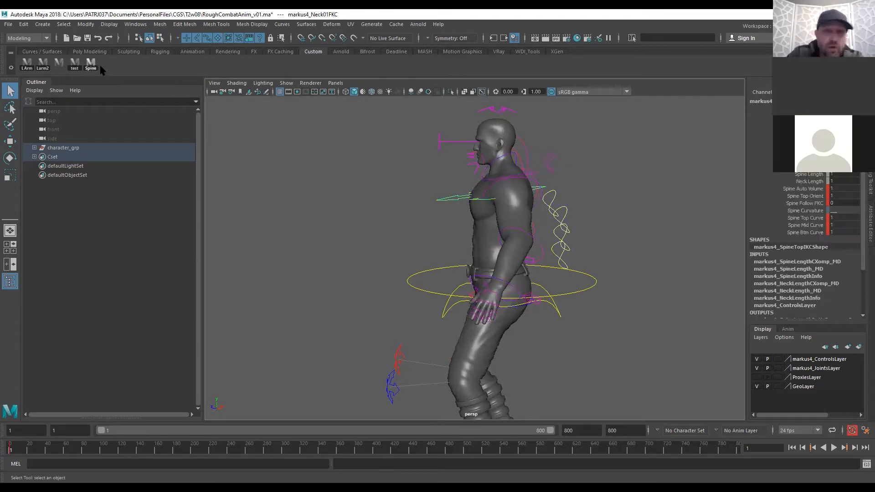
# Try bending the torso by scrubbing the highlighted channel of the top spine IK control, and undo each change
pyautogui.moveTo(551, 259)
pyautogui.keyDown('alt'); pyautogui.mouseDown()
pyautogui.moveTo(532, 252)
pyautogui.moveTo(550, 258)
pyautogui.mouseUp(); pyautogui.keyUp('alt')
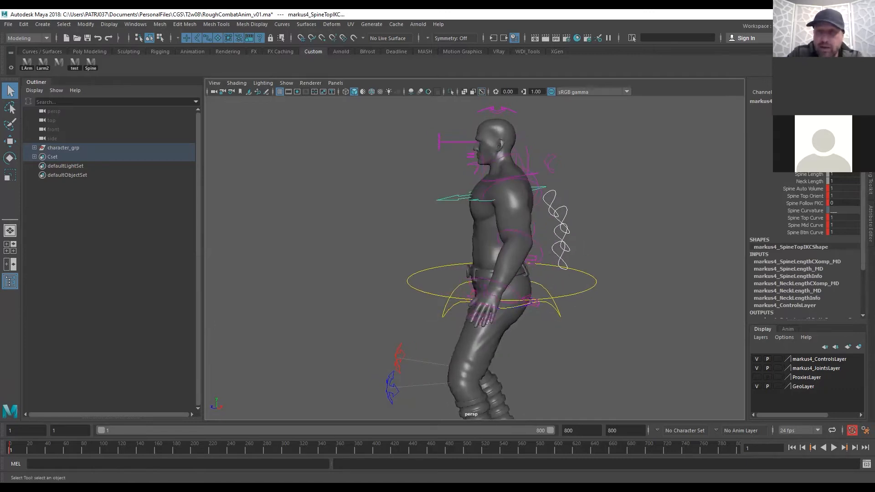
pyautogui.click(811, 130)
pyautogui.moveTo(732, 194); pyautogui.dragTo(687, 215, button='middle')
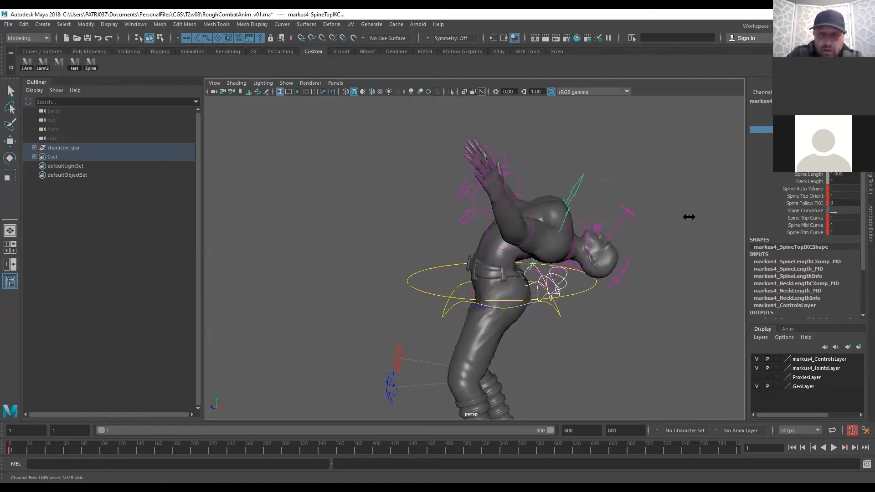
pyautogui.hotkey('ctrl', 'z')
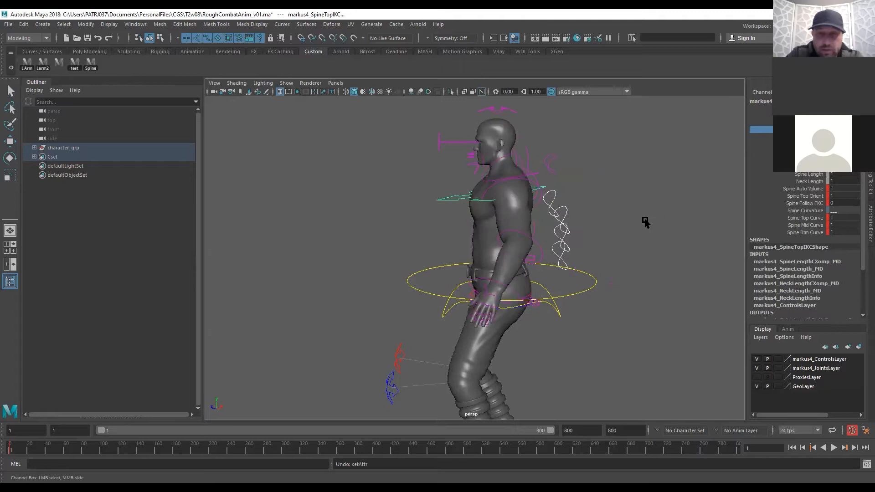
pyautogui.moveTo(642, 222); pyautogui.dragTo(639, 211, button='middle')
pyautogui.hotkey('ctrl', 'z')
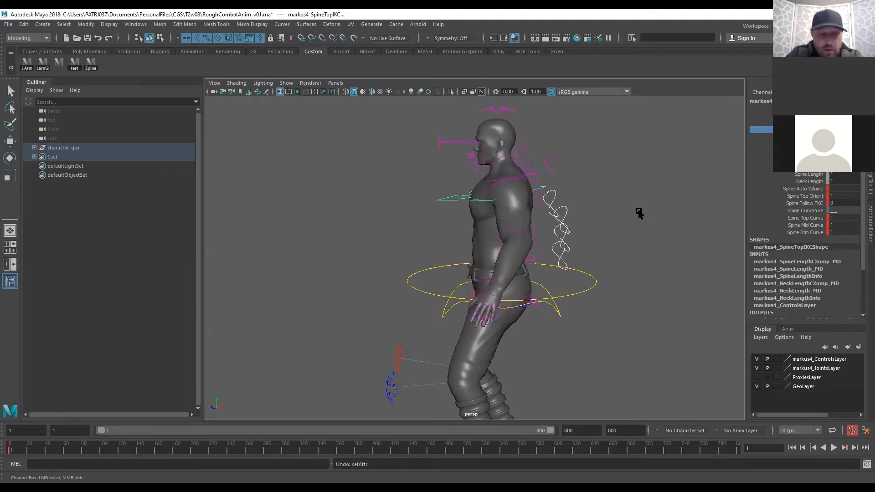
# Rotate the top spine IK control to lean the torso forward, and adjust its rotation from a three-quarter view
pyautogui.keyDown('alt'); pyautogui.moveTo(656, 232); pyautogui.dragTo(629, 233, button='right'); pyautogui.keyUp('alt')
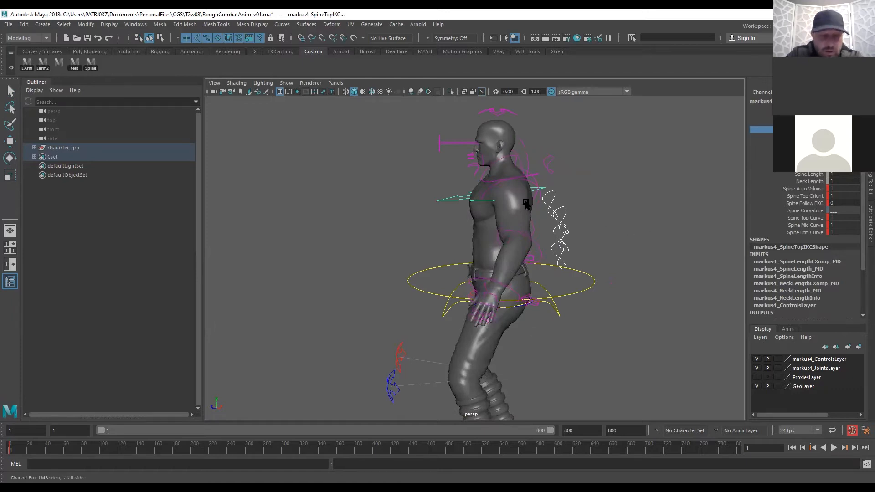
pyautogui.click(454, 221)
pyautogui.press('e')
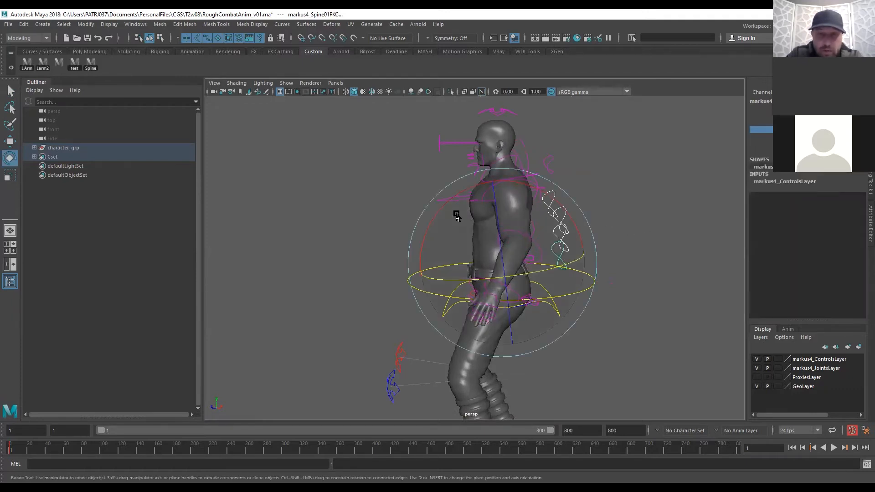
pyautogui.click(449, 198)
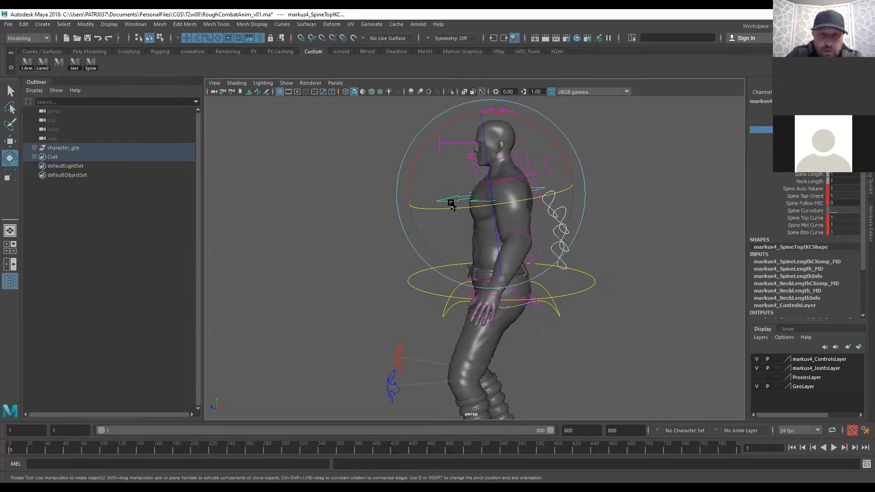
pyautogui.moveTo(436, 130); pyautogui.dragTo(433, 134)
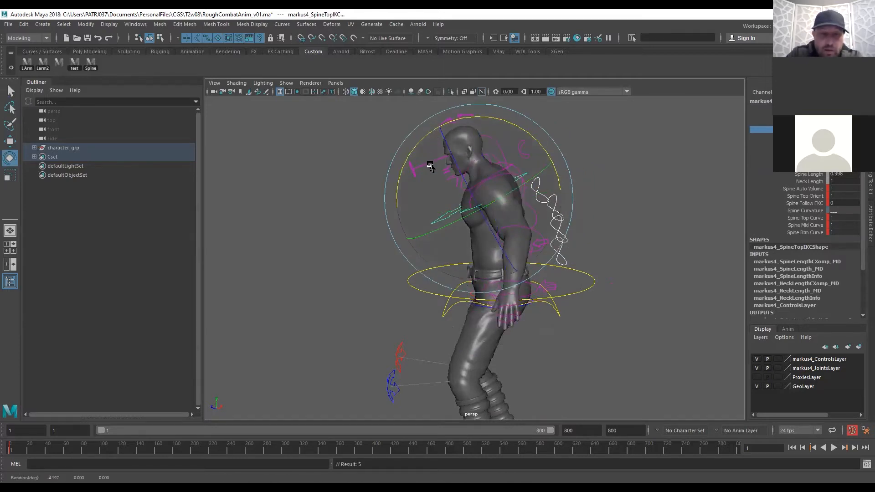
pyautogui.scroll(-5, 425, 274)
pyautogui.keyDown('alt'); pyautogui.moveTo(428, 275); pyautogui.dragTo(456, 275); pyautogui.keyUp('alt')
pyautogui.scroll(4, 550, 257)
pyautogui.moveTo(511, 241); pyautogui.dragTo(507, 242)
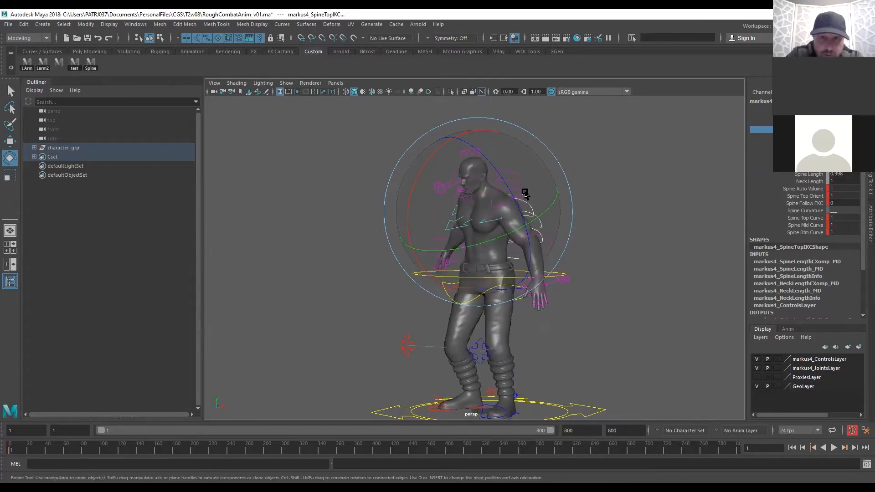
# Select the head control and rotate it about 29 degrees in Y so the face turns away from the chest direction
pyautogui.press('q')
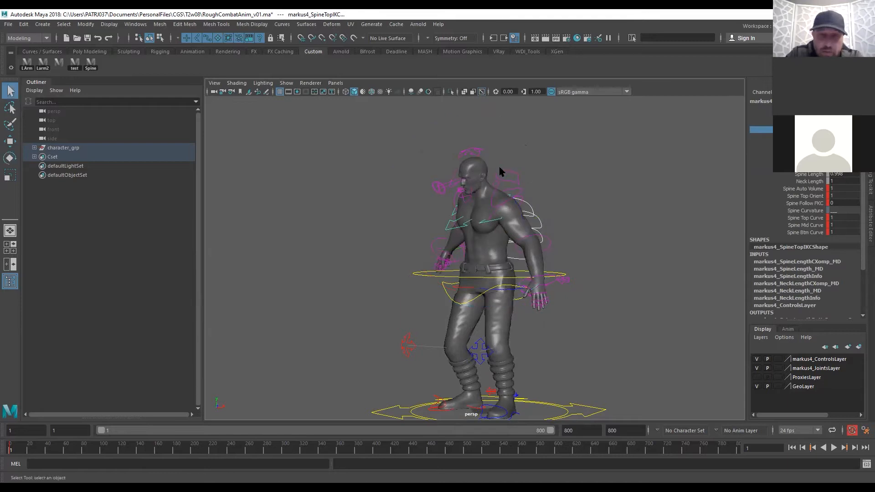
pyautogui.click(515, 176)
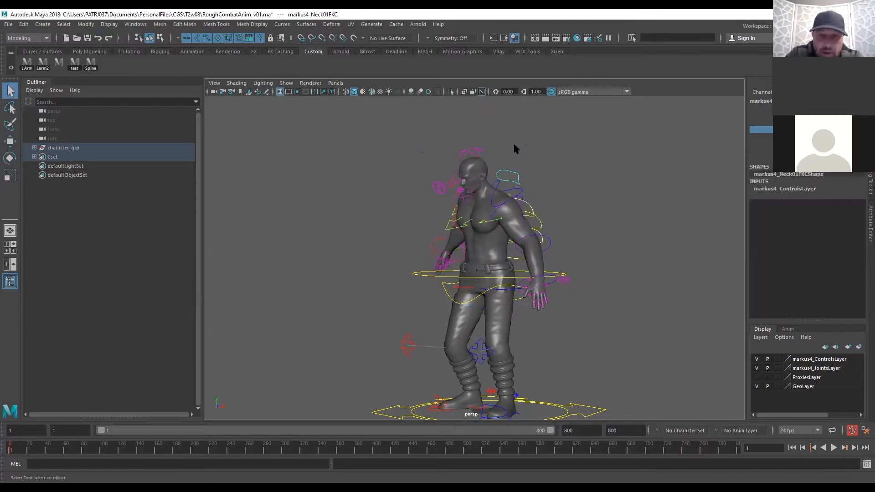
pyautogui.click(474, 153)
pyautogui.press('e')
pyautogui.moveTo(483, 187); pyautogui.dragTo(512, 184)
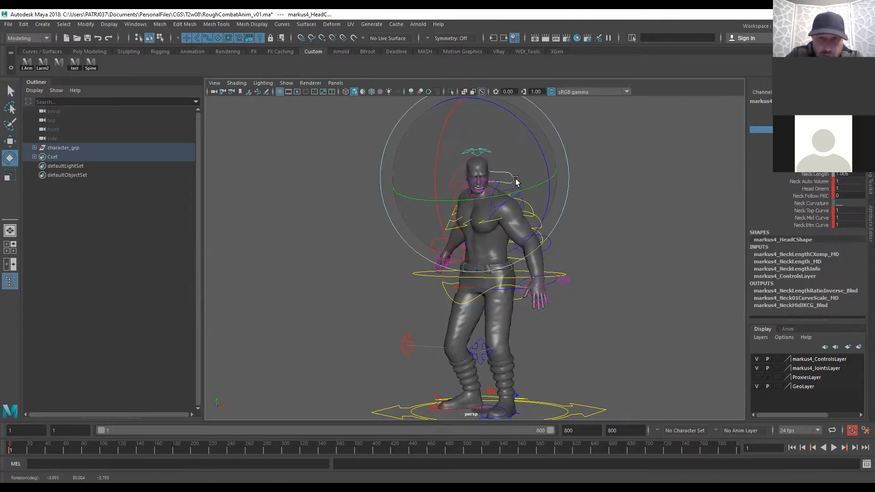
pyautogui.moveTo(461, 123); pyautogui.dragTo(445, 122)
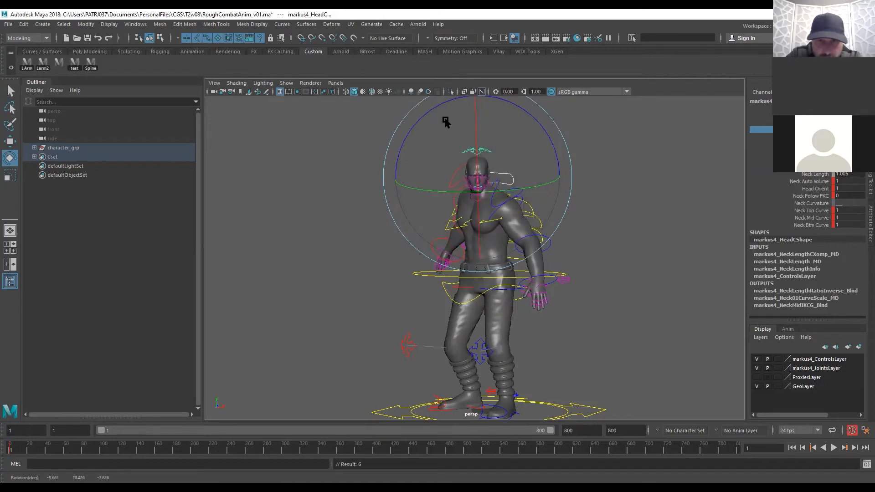
pyautogui.scroll(3, 559, 247)
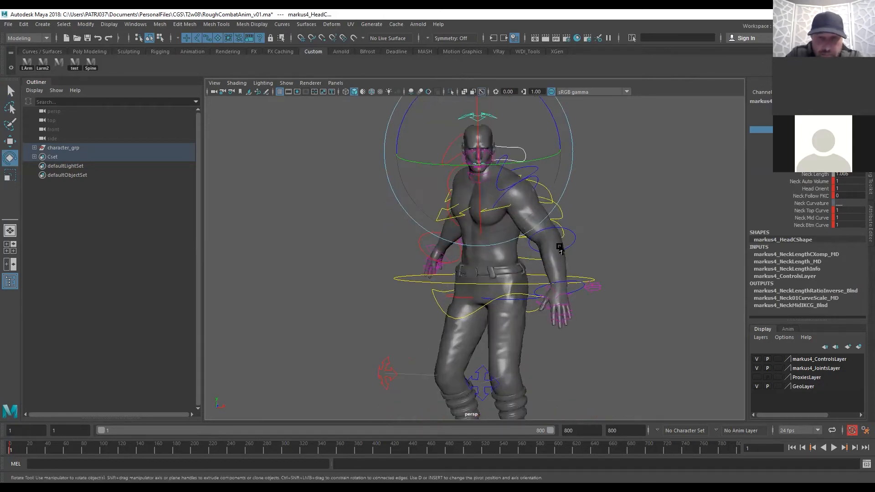
pyautogui.press('q')
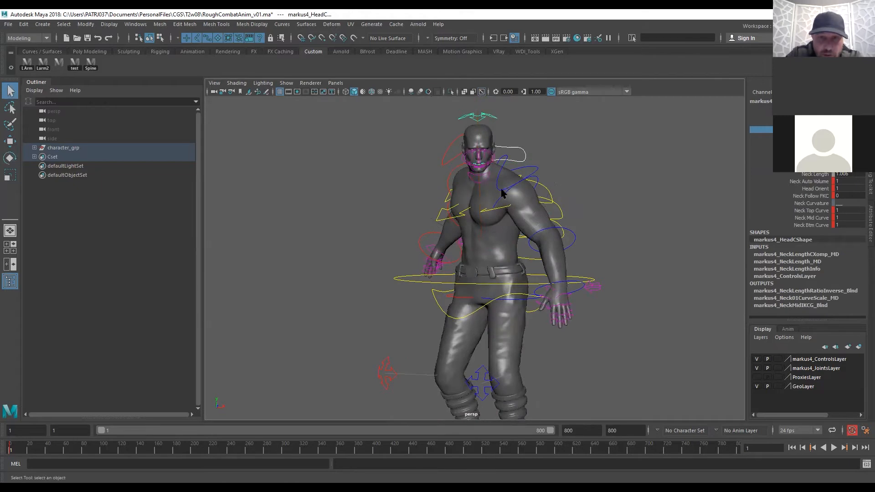
pyautogui.click(506, 195)
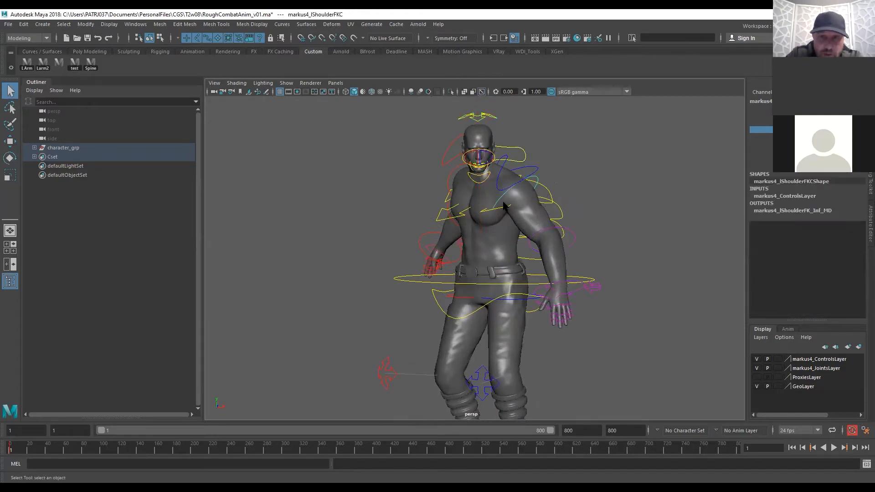
pyautogui.press('e')
pyautogui.click(593, 248)
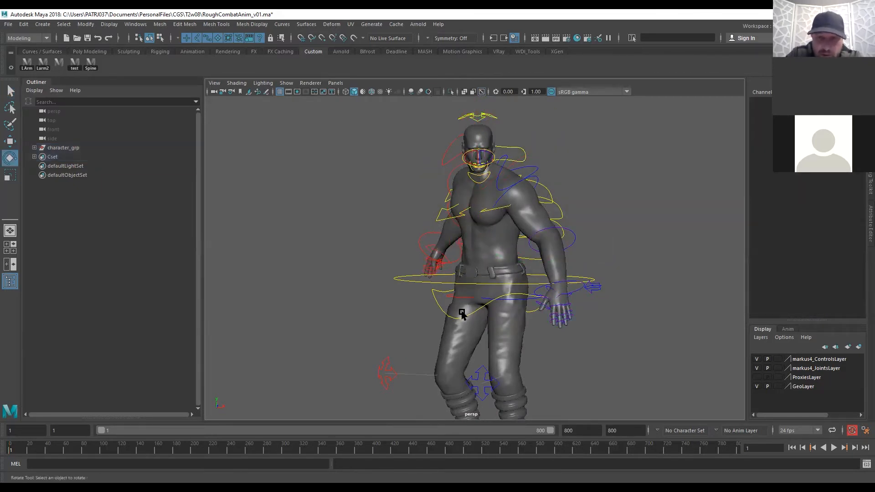
# On the left arm switch control, select the Curl 1, Curl 2 and Curl 3 channels of Fingers 1 to 4
pyautogui.scroll(3, 653, 321)
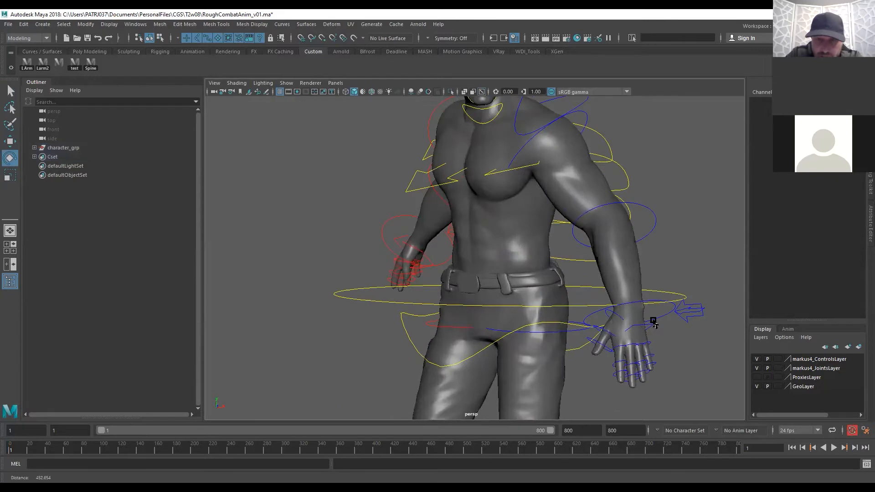
pyautogui.scroll(2, 676, 269)
pyautogui.click(680, 248)
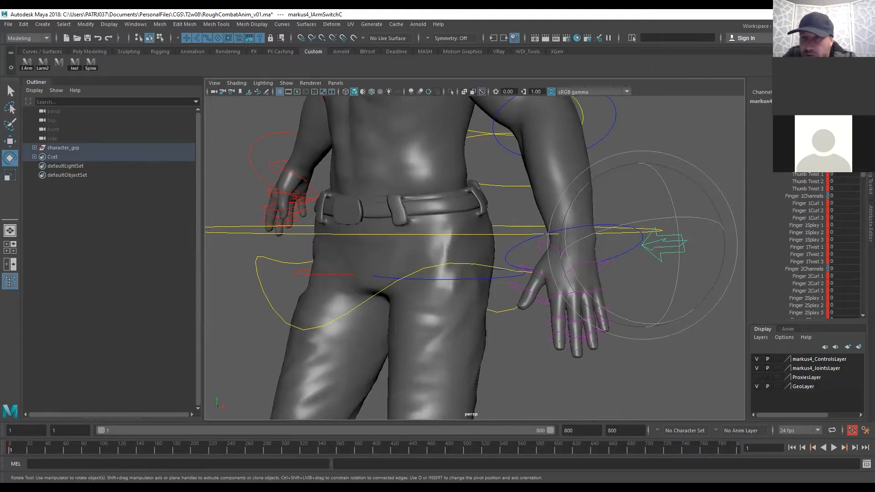
pyautogui.moveTo(810, 205); pyautogui.dragTo(813, 220)
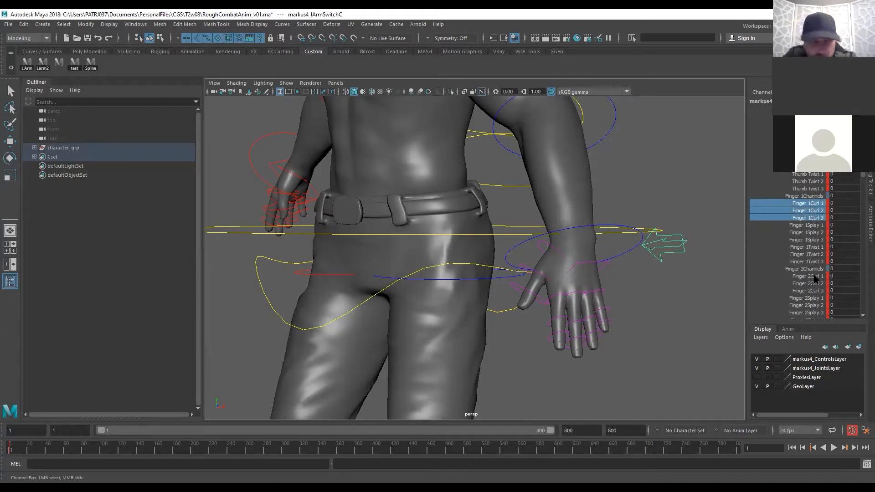
pyautogui.keyDown('ctrl'); pyautogui.moveTo(818, 278); pyautogui.dragTo(819, 292); pyautogui.keyUp('ctrl')
pyautogui.scroll(-3, 823, 288)
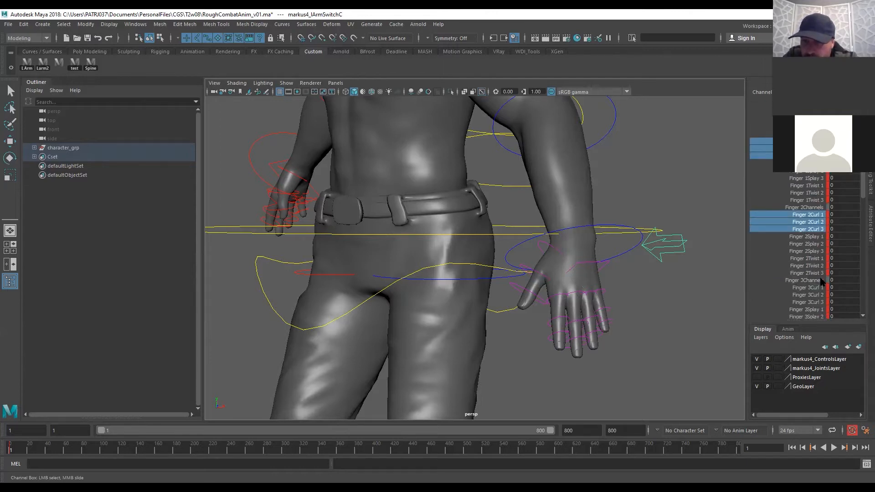
pyautogui.scroll(-4, 816, 269)
pyautogui.keyDown('ctrl'); pyautogui.moveTo(810, 208); pyautogui.dragTo(814, 222); pyautogui.keyUp('ctrl')
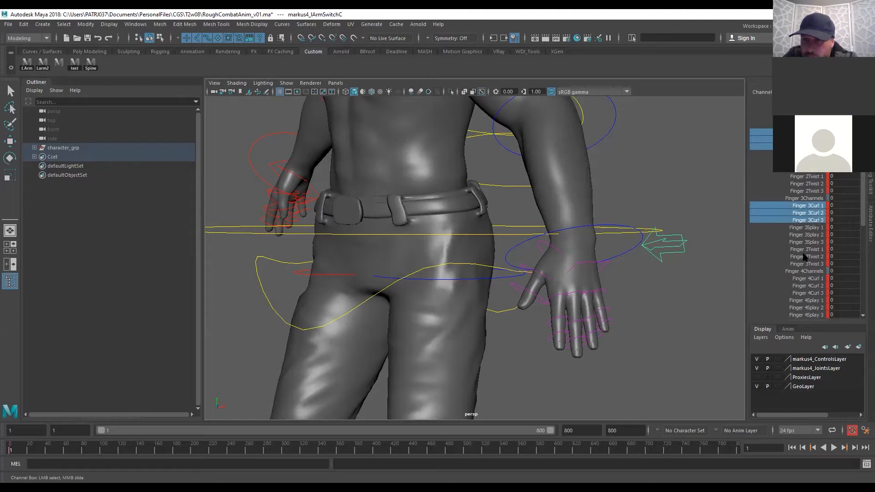
pyautogui.keyDown('ctrl'); pyautogui.click(812, 279); pyautogui.keyUp('ctrl')
pyautogui.keyDown('ctrl'); pyautogui.click(815, 286); pyautogui.keyUp('ctrl')
pyautogui.keyDown('ctrl'); pyautogui.click(813, 293); pyautogui.keyUp('ctrl')
pyautogui.scroll(-3, 811, 284)
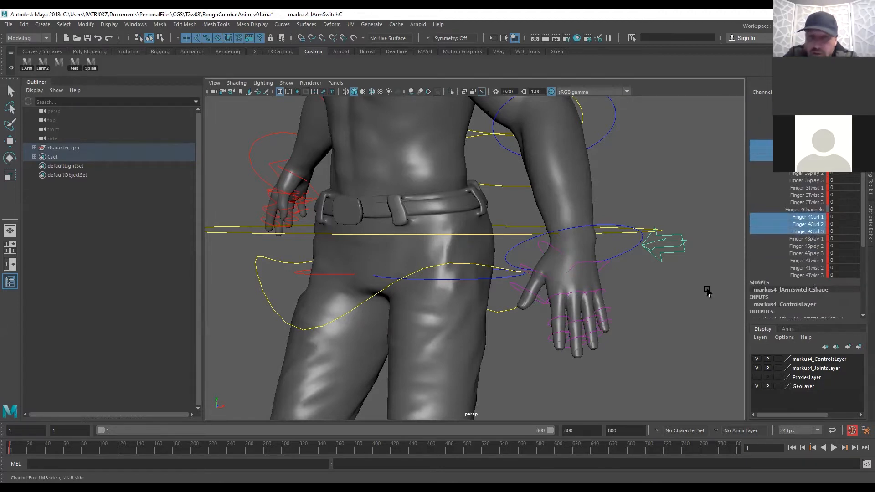
# Curl the left hand's four fingers into a fist by setting all the selected curl channels to -9.4
pyautogui.moveTo(619, 301); pyautogui.dragTo(586, 336, button='middle')
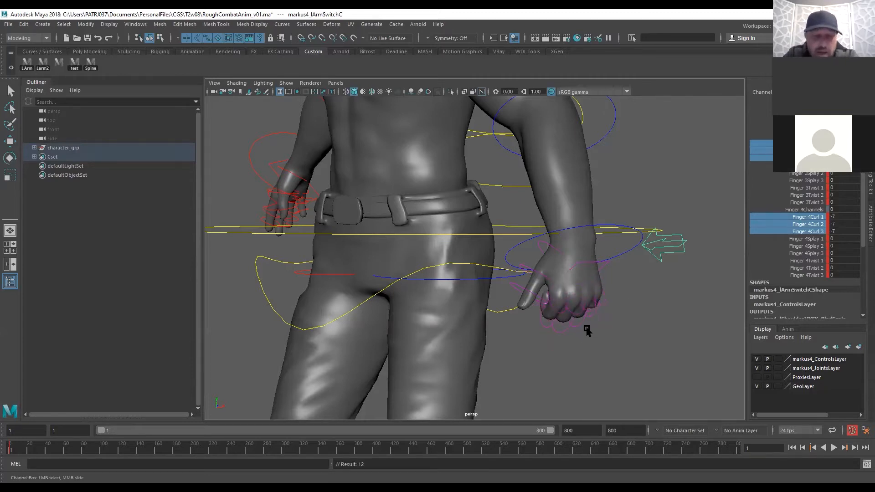
pyautogui.press('f')
pyautogui.scroll(-3, 618, 302)
pyautogui.keyDown('alt'); pyautogui.moveTo(617, 302); pyautogui.dragTo(417, 304); pyautogui.keyUp('alt')
pyautogui.moveTo(492, 317); pyautogui.dragTo(479, 323, button='middle')
pyautogui.keyDown('alt'); pyautogui.moveTo(477, 333); pyautogui.dragTo(429, 299); pyautogui.keyUp('alt')
pyautogui.keyDown('alt'); pyautogui.moveTo(375, 294); pyautogui.dragTo(445, 312); pyautogui.keyUp('alt')
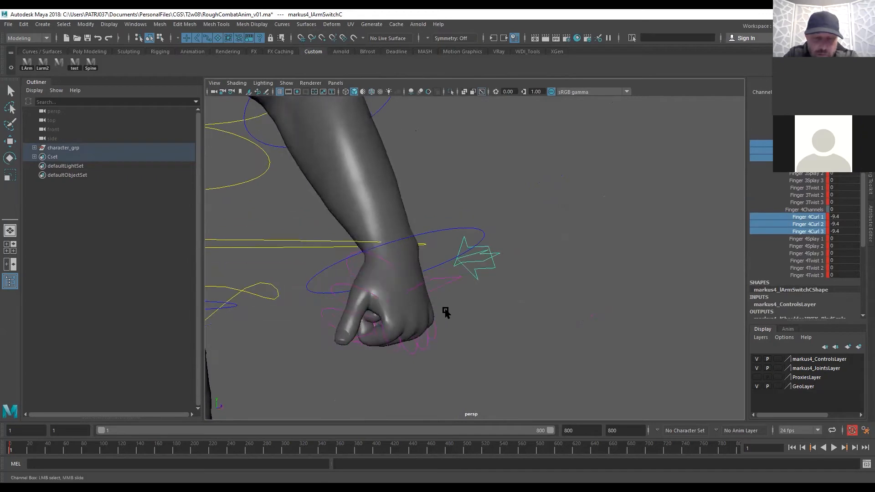
# Exclude the fingers' Curl 1 channels from the selection and tighten the fist by setting Curl 2 and Curl 3 to -10.9
pyautogui.press('f')
pyautogui.keyDown('alt'); pyautogui.moveTo(563, 292); pyautogui.dragTo(368, 322, button='right'); pyautogui.keyUp('alt')
pyautogui.keyDown('alt'); pyautogui.moveTo(368, 322); pyautogui.dragTo(531, 275); pyautogui.keyUp('alt')
pyautogui.keyDown('alt'); pyautogui.moveTo(435, 290); pyautogui.dragTo(454, 299); pyautogui.keyUp('alt')
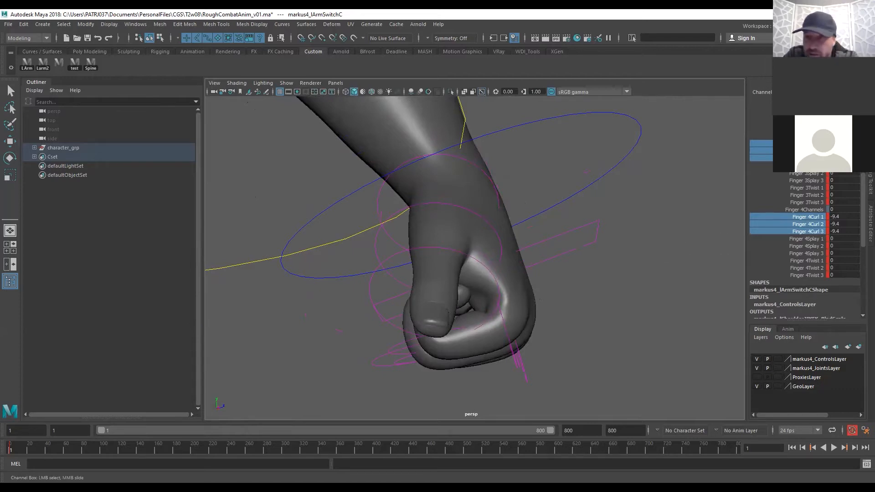
pyautogui.scroll(5, 804, 246)
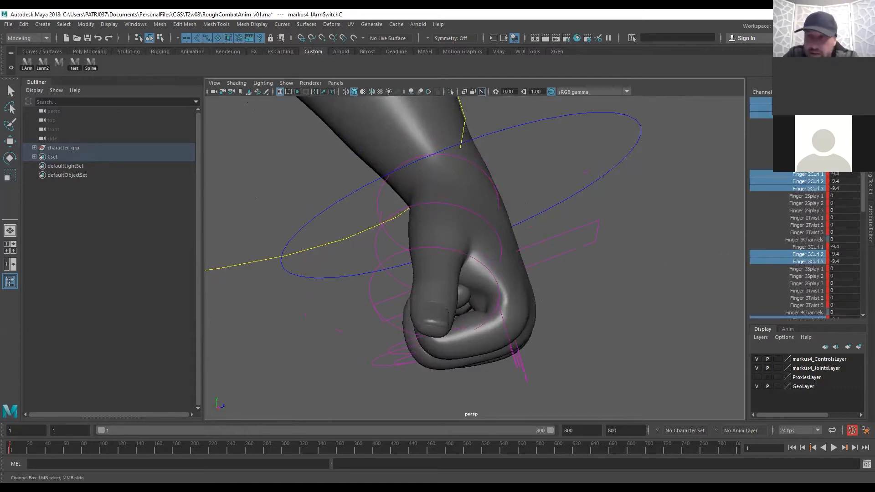
pyautogui.scroll(-4, 825, 223)
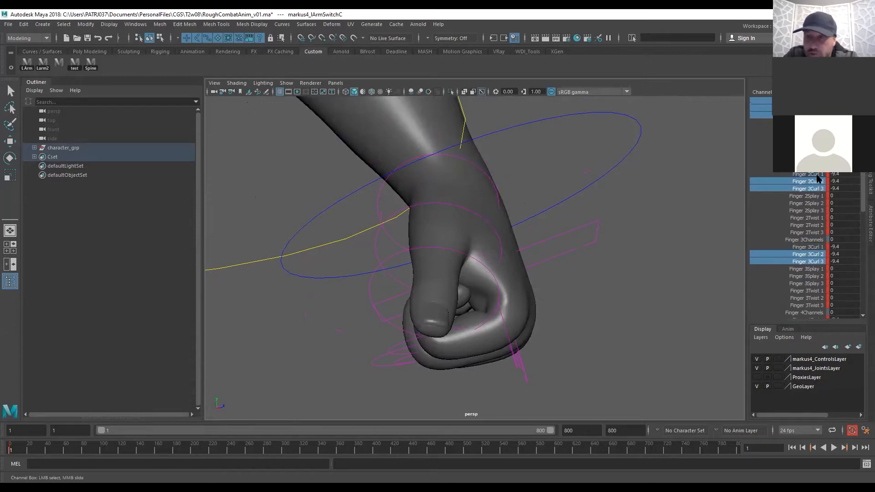
pyautogui.scroll(7, 816, 184)
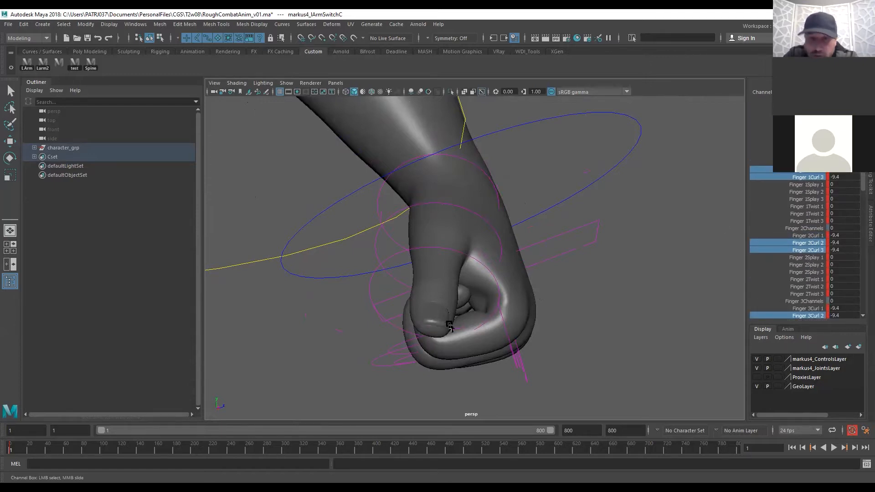
pyautogui.moveTo(534, 319)
pyautogui.mouseDown(button='middle')
pyautogui.moveTo(524, 329)
pyautogui.moveTo(528, 321)
pyautogui.mouseUp(button='middle')
pyautogui.moveTo(461, 303)
pyautogui.keyDown('alt'); pyautogui.mouseDown()
pyautogui.moveTo(531, 297)
pyautogui.moveTo(422, 306)
pyautogui.moveTo(492, 298)
pyautogui.moveTo(455, 310)
pyautogui.moveTo(459, 299)
pyautogui.mouseUp(); pyautogui.keyUp('alt')
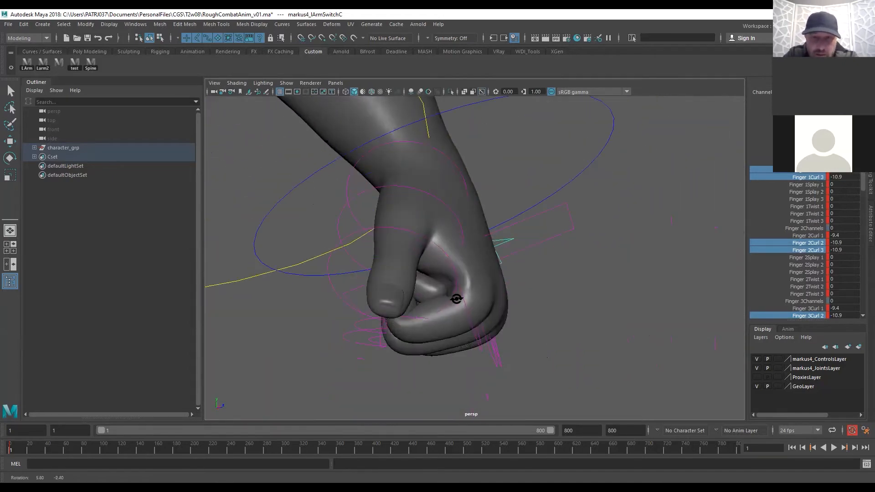
# Try rotating the left palm control, and undo the rotation
pyautogui.click(546, 242)
pyautogui.press('e')
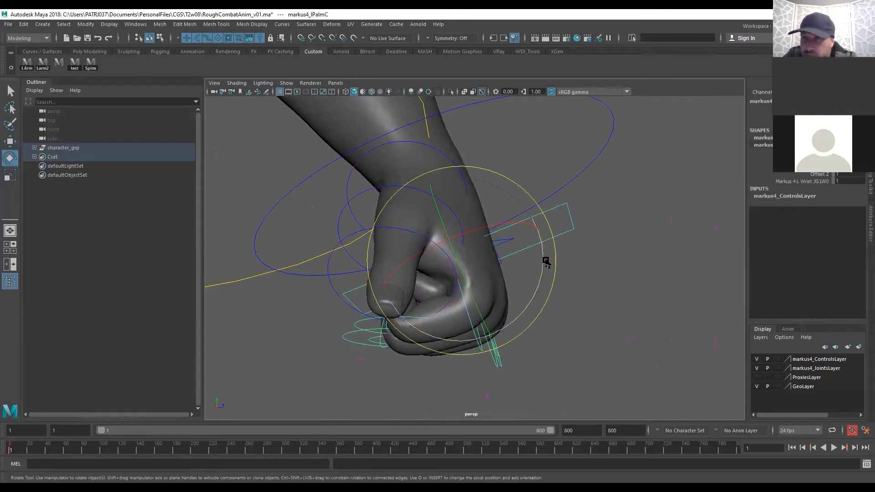
pyautogui.moveTo(543, 287); pyautogui.dragTo(469, 197)
pyautogui.hotkey('ctrl', 'z')
pyautogui.press('q')
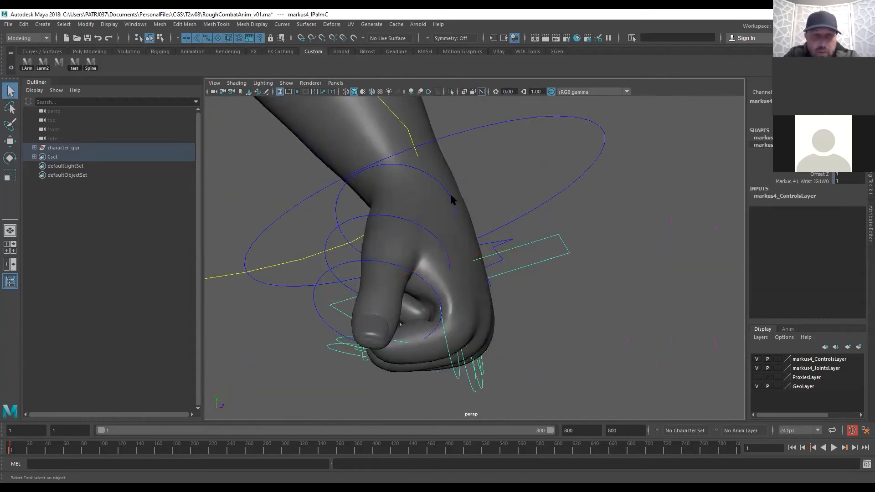
# Select the left thumb's first joint control to check the thumb against the fist, and reselect the left arm switch control
pyautogui.click(452, 198)
pyautogui.press('f')
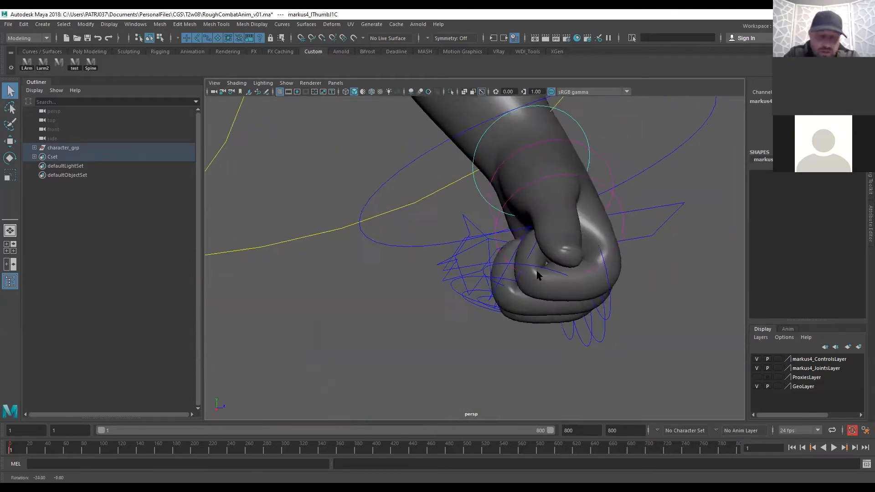
pyautogui.keyDown('alt'); pyautogui.moveTo(671, 338); pyautogui.dragTo(638, 347, button='right'); pyautogui.keyUp('alt')
pyautogui.keyDown('alt'); pyautogui.moveTo(639, 347); pyautogui.dragTo(615, 297); pyautogui.keyUp('alt')
pyautogui.keyDown('alt'); pyautogui.moveTo(615, 296); pyautogui.dragTo(575, 224, button='middle'); pyautogui.keyUp('alt')
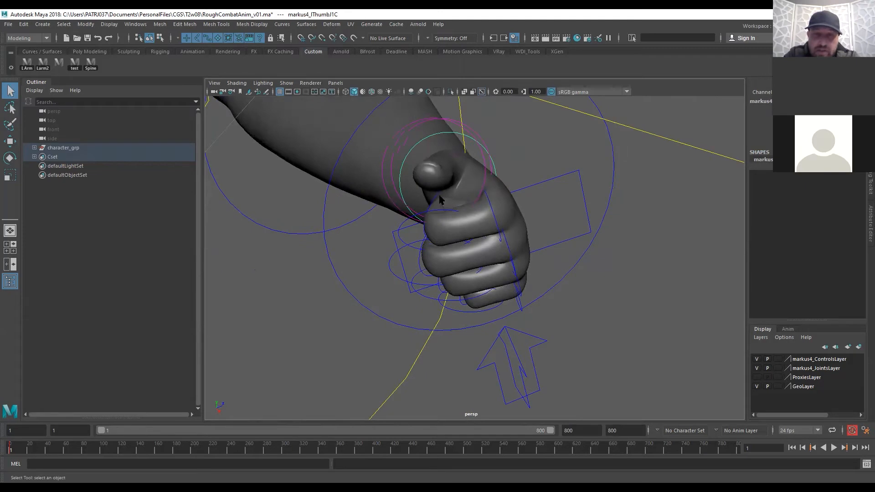
pyautogui.click(533, 364)
pyautogui.keyDown('alt'); pyautogui.moveTo(564, 358); pyautogui.dragTo(580, 275); pyautogui.keyUp('alt')
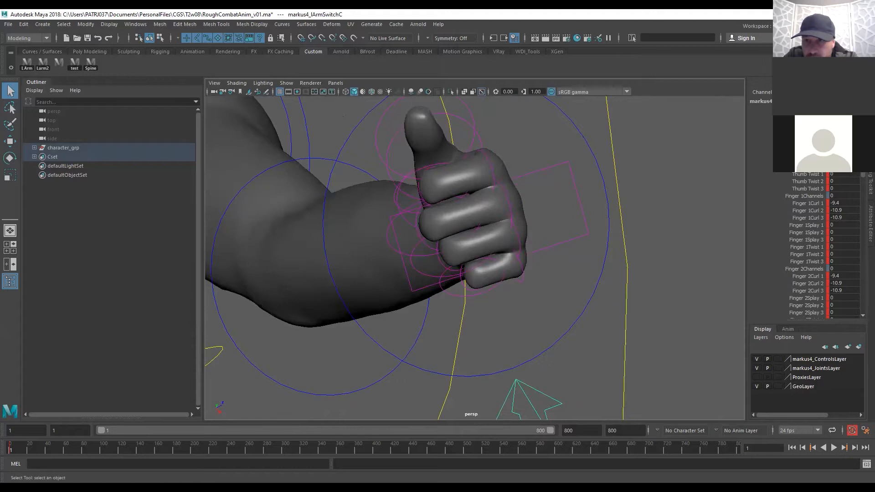
pyautogui.click(802, 152)
pyautogui.moveTo(578, 383); pyautogui.dragTo(599, 365, button='middle')
pyautogui.hotkey('ctrl', 'z')
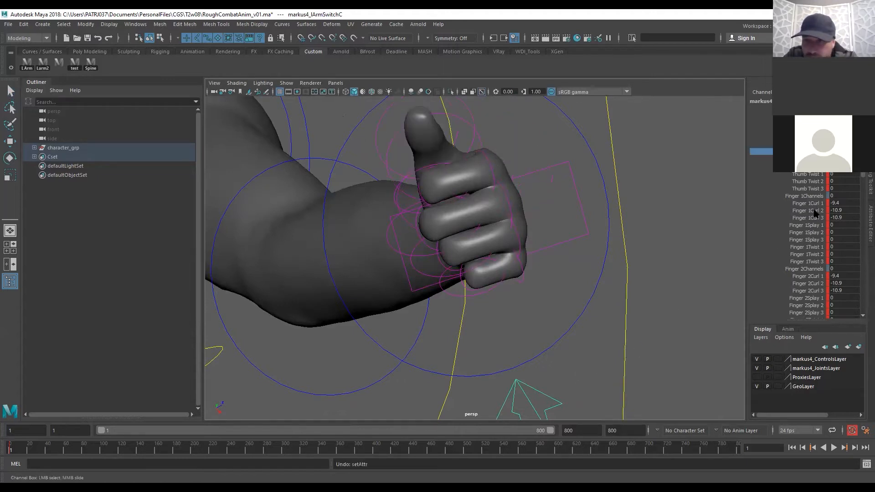
# Spread the left fist's outer fingers slightly by setting Finger 1 Splay 1 to 0.7 and Finger 4 Splay 1 to -0.3
pyautogui.click(810, 225)
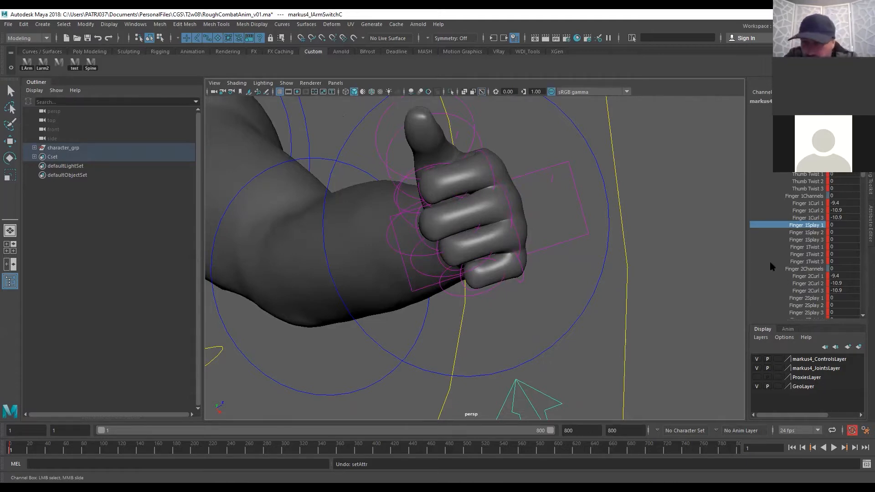
pyautogui.moveTo(596, 246); pyautogui.dragTo(600, 248, button='middle')
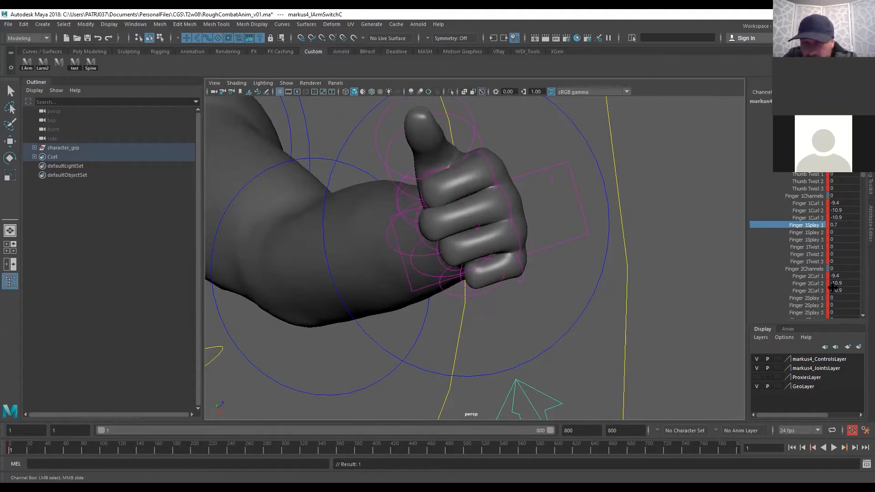
pyautogui.scroll(-1, 819, 273)
pyautogui.scroll(-8, 819, 273)
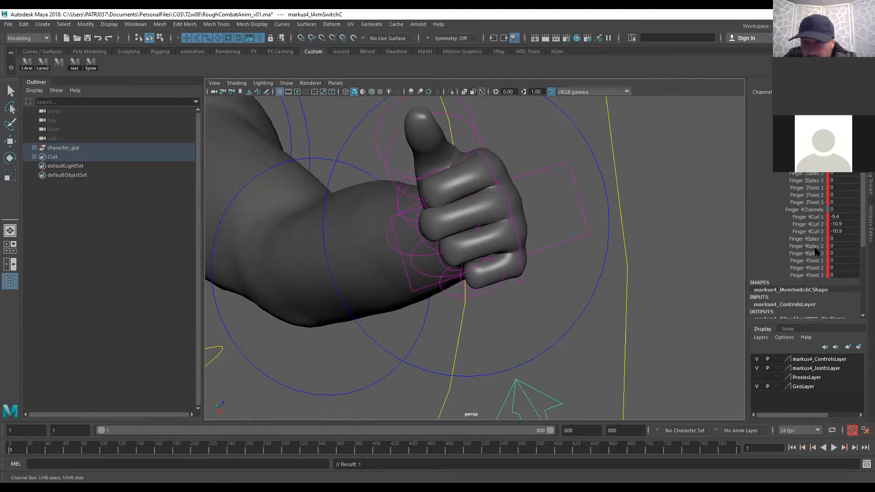
pyautogui.click(812, 240)
pyautogui.moveTo(619, 326); pyautogui.dragTo(621, 328, button='middle')
# Twist the base of the fourth finger by setting Finger 4 Twist 1 to -0.6
pyautogui.keyDown('alt'); pyautogui.moveTo(403, 219); pyautogui.dragTo(530, 143); pyautogui.keyUp('alt')
pyautogui.press('f')
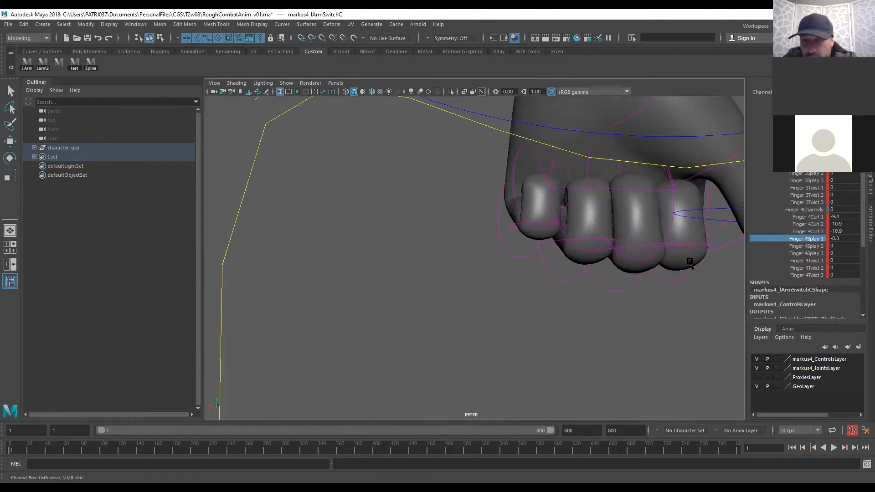
pyautogui.click(810, 260)
pyautogui.moveTo(569, 356)
pyautogui.mouseDown(button='middle')
pyautogui.moveTo(556, 352)
pyautogui.moveTo(569, 351)
pyautogui.mouseUp(button='middle')
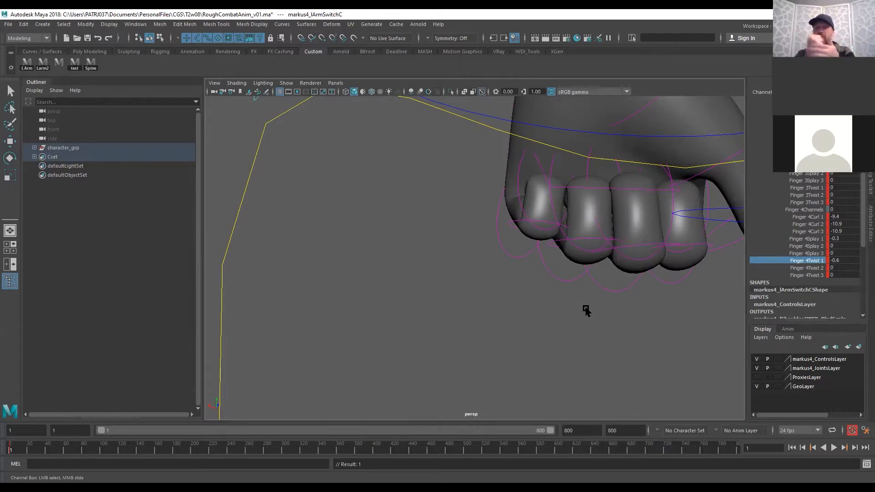
# Select the left palm control and examine the fist from the thumb side
pyautogui.keyDown('alt'); pyautogui.moveTo(602, 289); pyautogui.dragTo(437, 180); pyautogui.keyUp('alt')
pyautogui.press('q')
pyautogui.click(438, 190)
pyautogui.keyDown('alt'); pyautogui.moveTo(460, 237); pyautogui.dragTo(400, 203); pyautogui.keyUp('alt')
pyautogui.press('e')
pyautogui.moveTo(453, 218)
pyautogui.keyDown('alt'); pyautogui.mouseDown()
pyautogui.moveTo(426, 294)
pyautogui.moveTo(423, 239)
pyautogui.moveTo(519, 262)
pyautogui.moveTo(508, 246)
pyautogui.moveTo(448, 232)
pyautogui.mouseUp(); pyautogui.keyUp('alt')
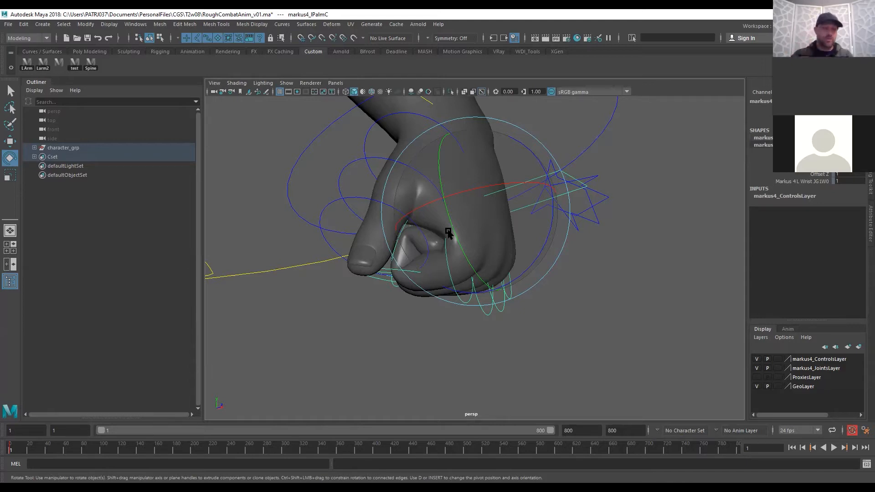
pyautogui.keyDown('alt'); pyautogui.moveTo(471, 312); pyautogui.dragTo(428, 295); pyautogui.keyUp('alt')
pyautogui.press('q')
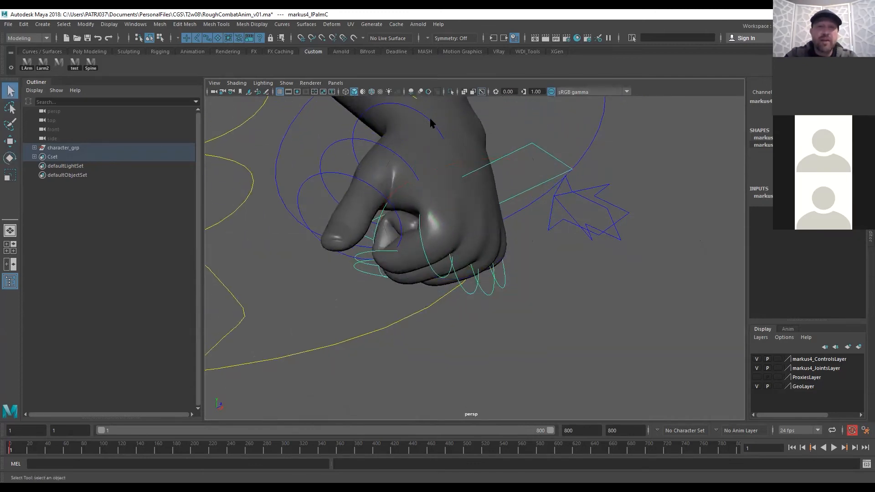
# Rotate the left thumb's three joint controls together to fold the thumb toward the curled fingers
pyautogui.click(430, 122)
pyautogui.press('f')
pyautogui.keyDown('alt'); pyautogui.moveTo(656, 268); pyautogui.dragTo(498, 279, button='right'); pyautogui.keyUp('alt')
pyautogui.keyDown('alt'); pyautogui.moveTo(499, 279); pyautogui.dragTo(454, 248); pyautogui.keyUp('alt')
pyautogui.press('e')
pyautogui.press('q')
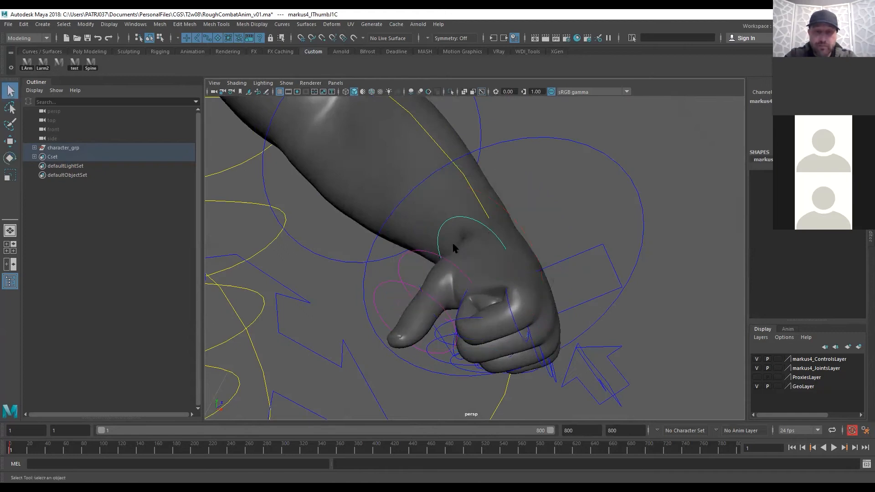
pyautogui.click(384, 278)
pyautogui.moveTo(381, 300); pyautogui.dragTo(381, 299)
pyautogui.click(761, 114)
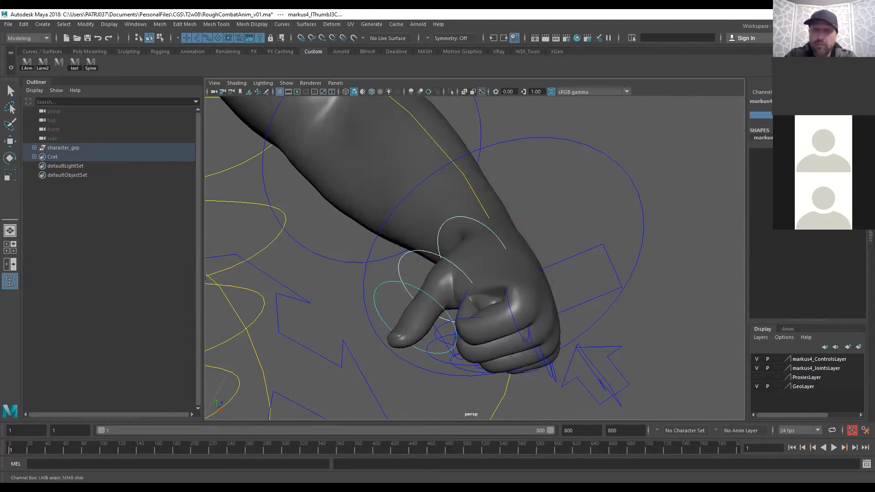
pyautogui.press('e')
pyautogui.moveTo(354, 337); pyautogui.dragTo(361, 359)
pyautogui.keyDown('alt'); pyautogui.moveTo(405, 362); pyautogui.dragTo(534, 230); pyautogui.keyUp('alt')
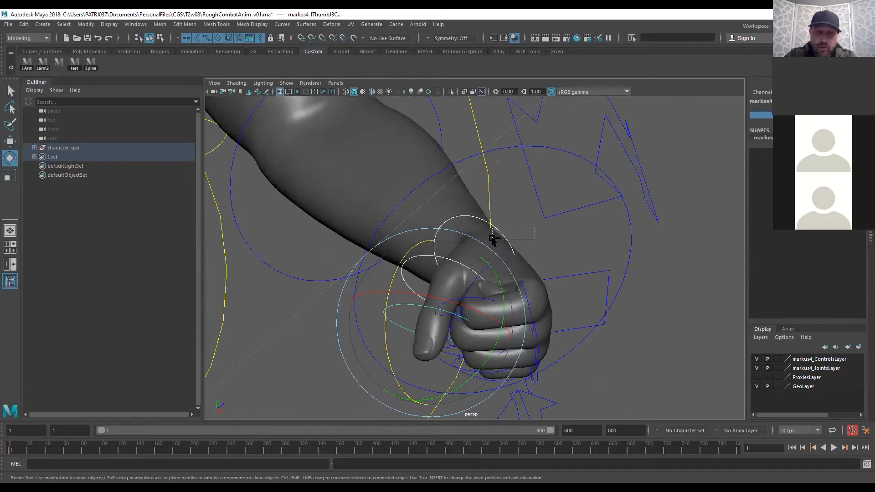
pyautogui.moveTo(396, 272); pyautogui.dragTo(389, 305)
# Rotate only the left thumb's first joint control to bring the thumb in against the fist
pyautogui.keyDown('alt'); pyautogui.moveTo(487, 268); pyautogui.dragTo(510, 259); pyautogui.keyUp('alt')
pyautogui.click(512, 245)
pyautogui.moveTo(528, 221); pyautogui.dragTo(524, 216)
pyautogui.keyDown('alt'); pyautogui.moveTo(489, 273); pyautogui.dragTo(596, 266); pyautogui.keyUp('alt')
pyautogui.keyDown('alt'); pyautogui.moveTo(548, 224); pyautogui.dragTo(437, 300); pyautogui.keyUp('alt')
pyautogui.click(542, 274)
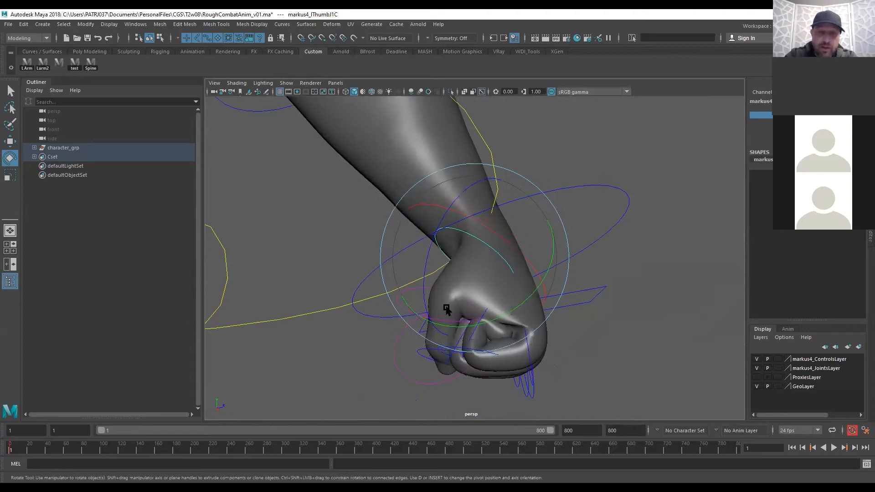
pyautogui.keyDown('alt'); pyautogui.moveTo(497, 336); pyautogui.dragTo(465, 340); pyautogui.keyUp('alt')
pyautogui.keyDown('alt'); pyautogui.moveTo(524, 318); pyautogui.dragTo(481, 288, button='right'); pyautogui.keyUp('alt')
pyautogui.keyDown('alt'); pyautogui.moveTo(481, 288); pyautogui.dragTo(406, 310); pyautogui.keyUp('alt')
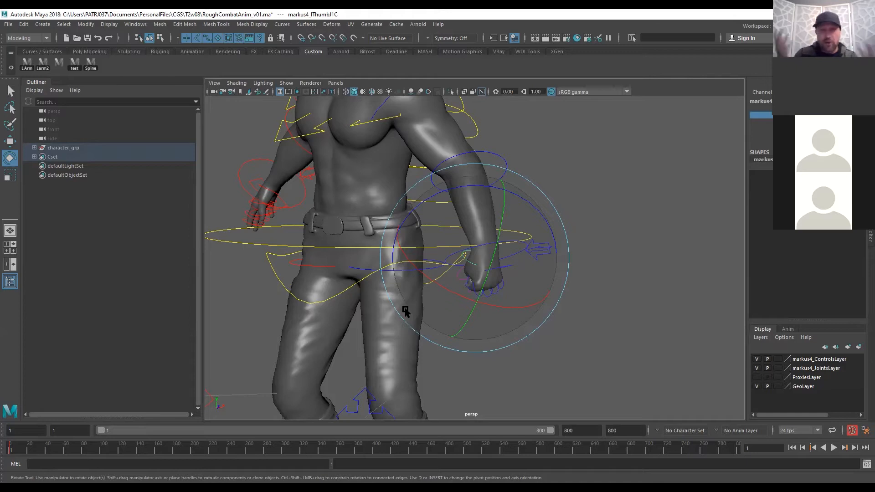
# Bend the left elbow FK control by about 58 degrees and rotate the left wrist FK control to re-angle the fist
pyautogui.keyDown('alt'); pyautogui.moveTo(543, 292); pyautogui.dragTo(513, 287); pyautogui.keyUp('alt')
pyautogui.press('q')
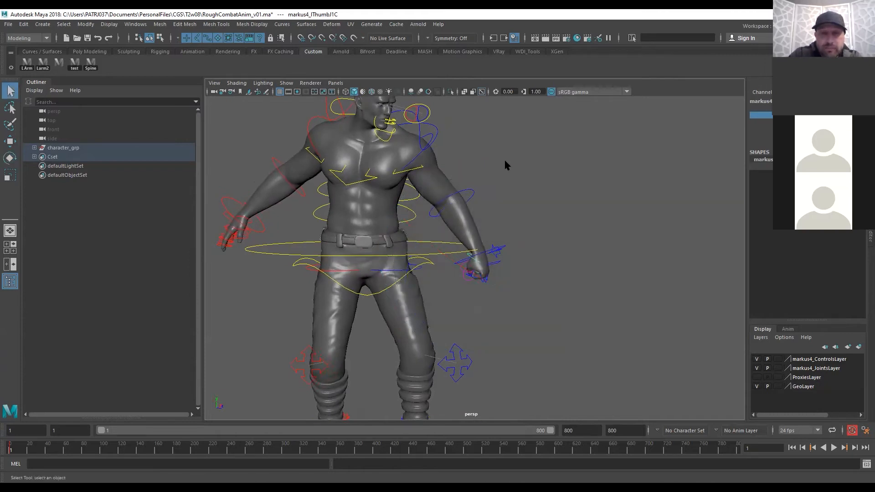
pyautogui.click(513, 173)
pyautogui.click(473, 191)
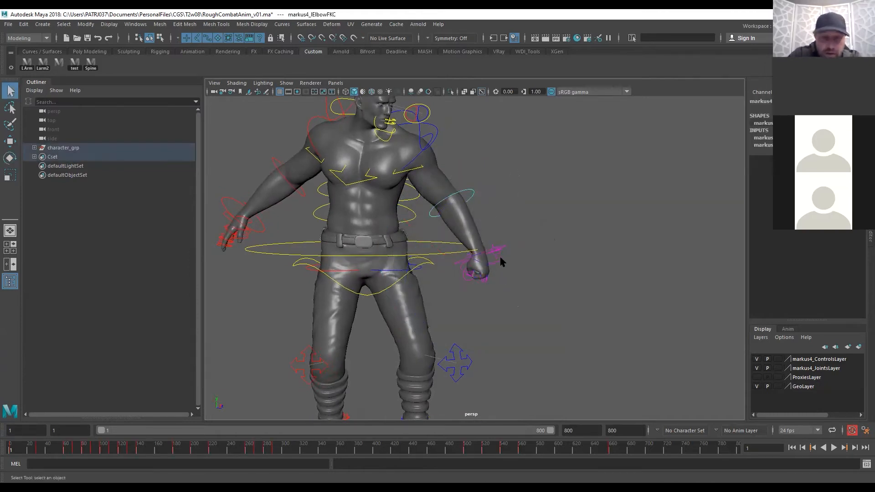
pyautogui.press('e')
pyautogui.moveTo(453, 256); pyautogui.dragTo(409, 209)
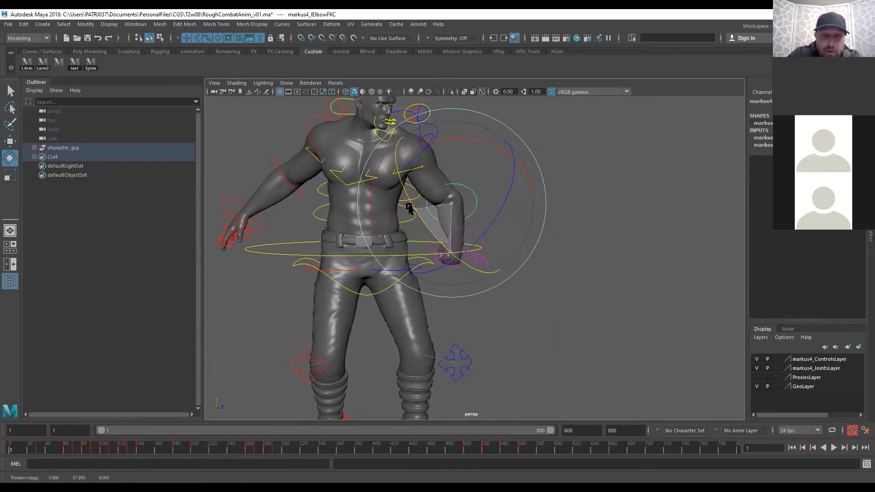
pyautogui.click(425, 250)
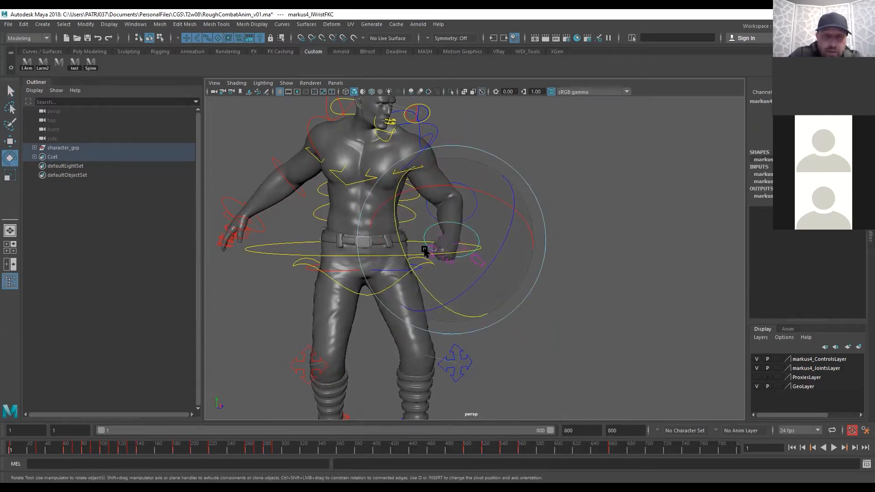
pyautogui.moveTo(422, 251); pyautogui.dragTo(458, 219)
# Rotate the left shoulder FK control by about 14 degrees to reposition the upper arm beside the torso
pyautogui.press('q')
pyautogui.click(426, 154)
pyautogui.press('e')
pyautogui.keyDown('alt'); pyautogui.moveTo(373, 234); pyautogui.dragTo(318, 248); pyautogui.keyUp('alt')
pyautogui.moveTo(561, 165); pyautogui.dragTo(538, 193)
pyautogui.hotkey('ctrl', 'z')
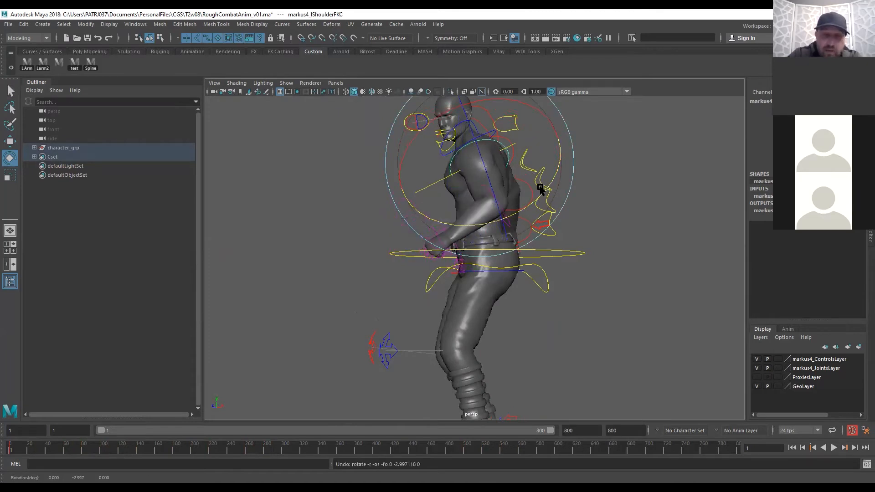
pyautogui.keyDown('alt'); pyautogui.moveTo(606, 192); pyautogui.dragTo(551, 244); pyautogui.keyUp('alt')
pyautogui.moveTo(468, 240); pyautogui.dragTo(464, 217)
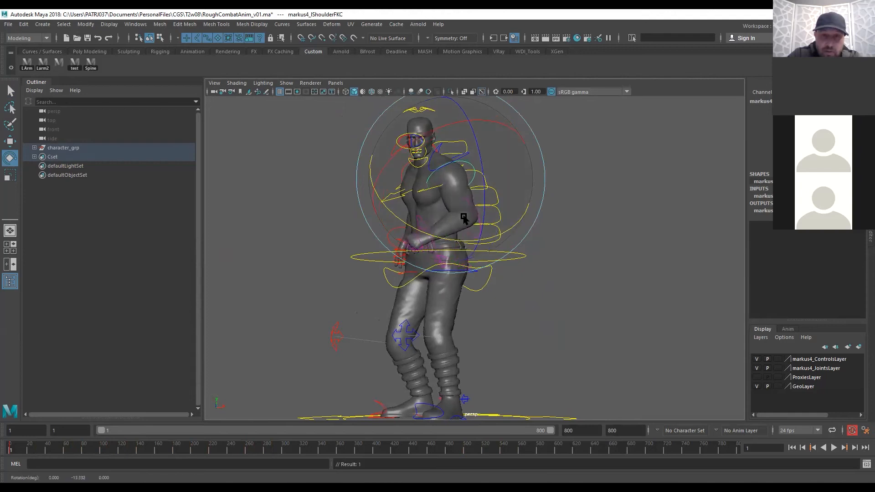
# Rotate the left clavicle control slightly to adjust the shoulder
pyautogui.press('q')
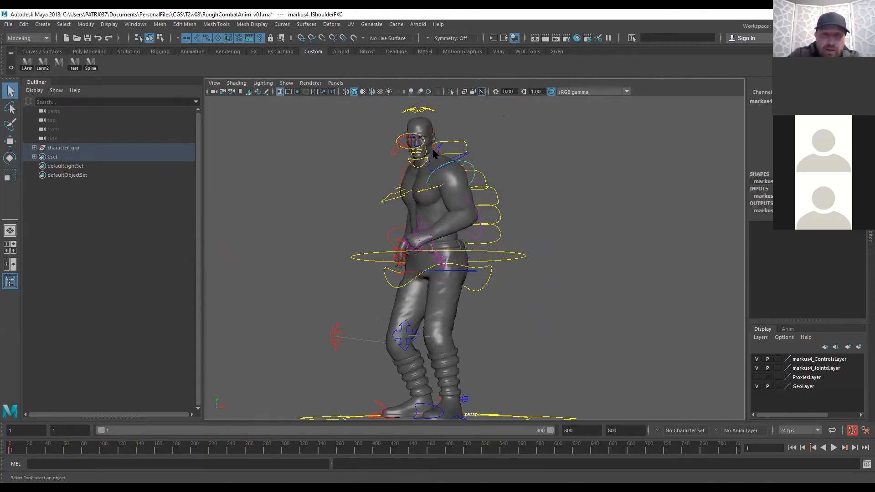
pyautogui.click(437, 157)
pyautogui.press('e')
pyautogui.moveTo(469, 175); pyautogui.dragTo(465, 172)
pyautogui.keyDown('alt'); pyautogui.moveTo(464, 248); pyautogui.dragTo(481, 231); pyautogui.keyUp('alt')
# Rotate the left elbow FK control to re-angle the forearm, and select the left wrist FK control for rotation
pyautogui.press('q')
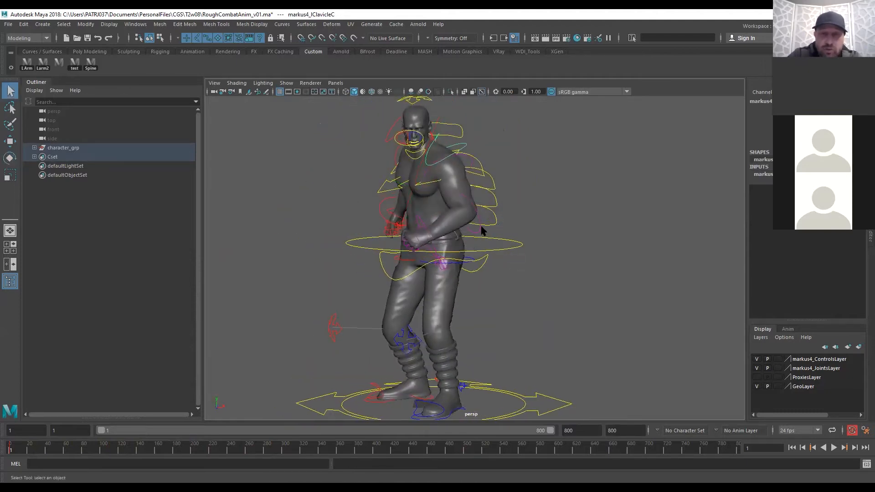
pyautogui.click(483, 232)
pyautogui.press('e')
pyautogui.moveTo(451, 283); pyautogui.dragTo(383, 288)
pyautogui.press('q')
pyautogui.click(492, 239)
pyautogui.press('e')
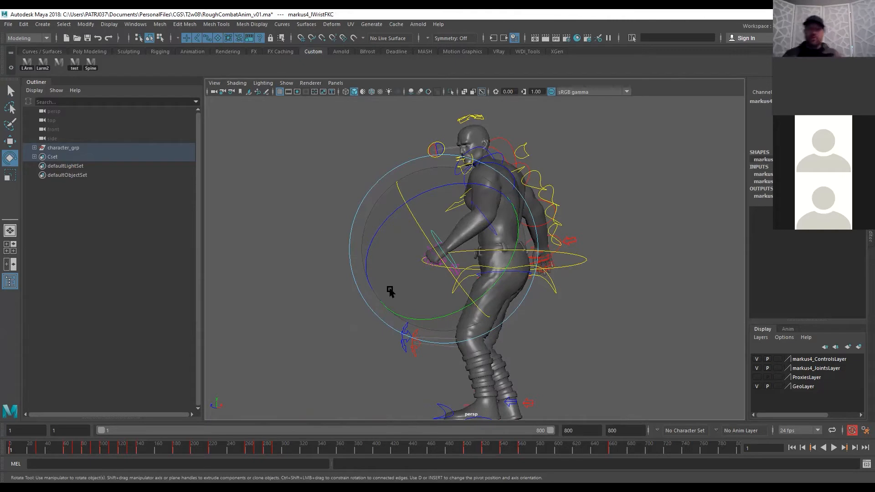
# Fine-tune the left elbow FK control's rotation so the fist sits in front of the hip
pyautogui.keyDown('alt'); pyautogui.moveTo(537, 247); pyautogui.dragTo(563, 265); pyautogui.keyUp('alt')
pyautogui.press('q')
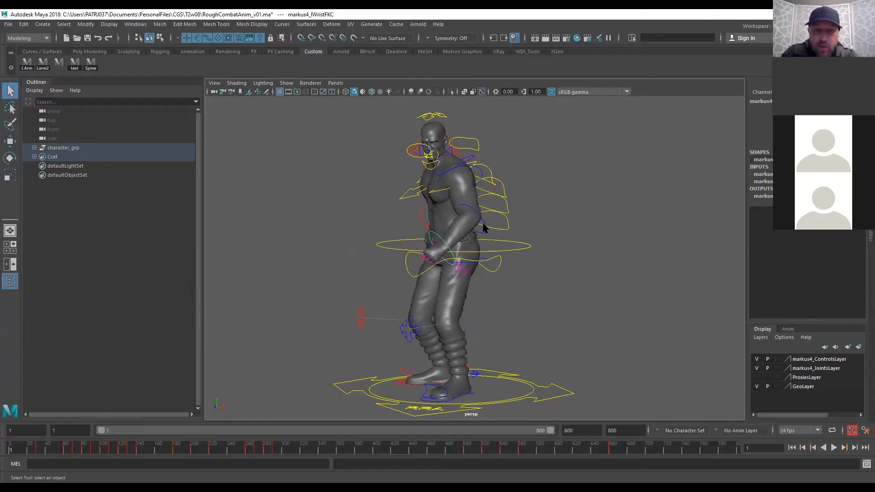
pyautogui.click(490, 234)
pyautogui.press('e')
pyautogui.moveTo(482, 289); pyautogui.dragTo(502, 289)
pyautogui.keyDown('alt'); pyautogui.moveTo(535, 246); pyautogui.dragTo(592, 246); pyautogui.keyUp('alt')
pyautogui.moveTo(399, 392)
pyautogui.keyDown('alt'); pyautogui.mouseDown()
pyautogui.moveTo(412, 389)
pyautogui.moveTo(404, 391)
pyautogui.mouseUp(); pyautogui.keyUp('alt')
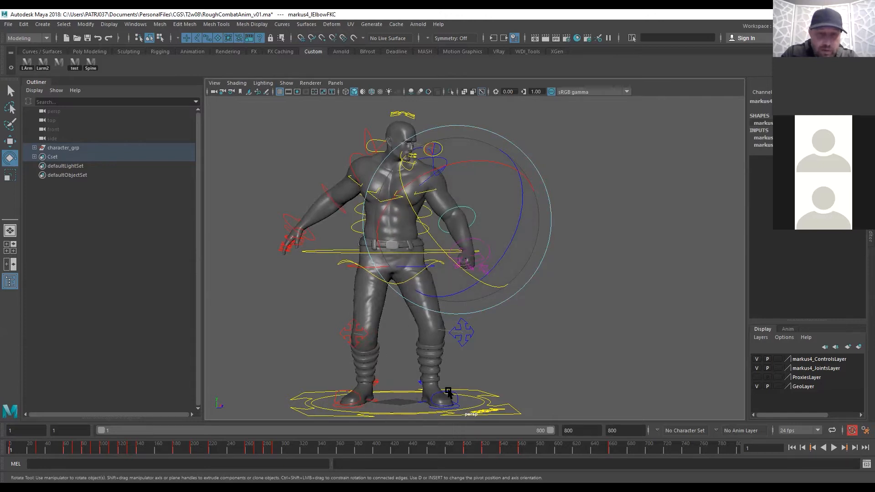
# Move the left foot IK control to place the left foot forward in a combat stance
pyautogui.click(430, 406)
pyautogui.press('w')
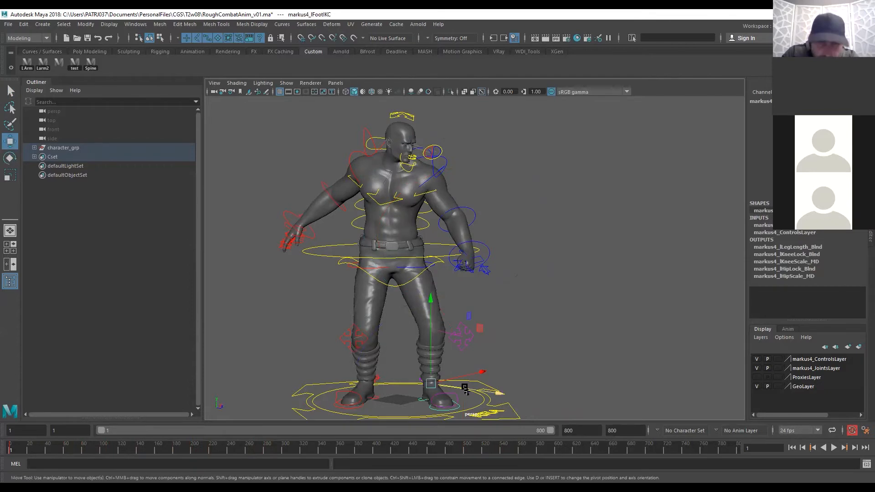
pyautogui.moveTo(433, 383); pyautogui.dragTo(389, 369)
pyautogui.press('x')
pyautogui.moveTo(482, 373); pyautogui.dragTo(454, 395)
pyautogui.hotkey('ctrl', 'z')
pyautogui.keyDown('alt'); pyautogui.moveTo(572, 306); pyautogui.dragTo(440, 321, button='right'); pyautogui.keyUp('alt')
pyautogui.keyDown('alt'); pyautogui.moveTo(440, 321); pyautogui.dragTo(443, 376); pyautogui.keyUp('alt')
pyautogui.moveTo(517, 345); pyautogui.dragTo(482, 313)
# Select the left knee IK control for moving and examine how the left leg is aligned
pyautogui.press('q')
pyautogui.click(472, 310)
pyautogui.press('w')
pyautogui.keyDown('alt'); pyautogui.moveTo(405, 327); pyautogui.dragTo(413, 370); pyautogui.keyUp('alt')
pyautogui.keyDown('alt'); pyautogui.moveTo(413, 370); pyautogui.dragTo(456, 362, button='right'); pyautogui.keyUp('alt')
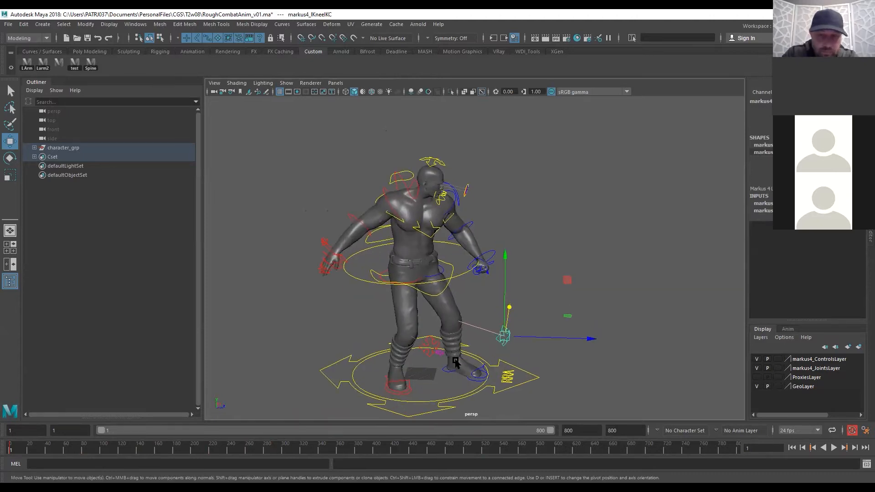
# Reposition the right foot IK control outward to widen the stance
pyautogui.keyDown('alt'); pyautogui.moveTo(441, 367); pyautogui.dragTo(329, 348); pyautogui.keyUp('alt')
pyautogui.click(391, 378)
pyautogui.press('e')
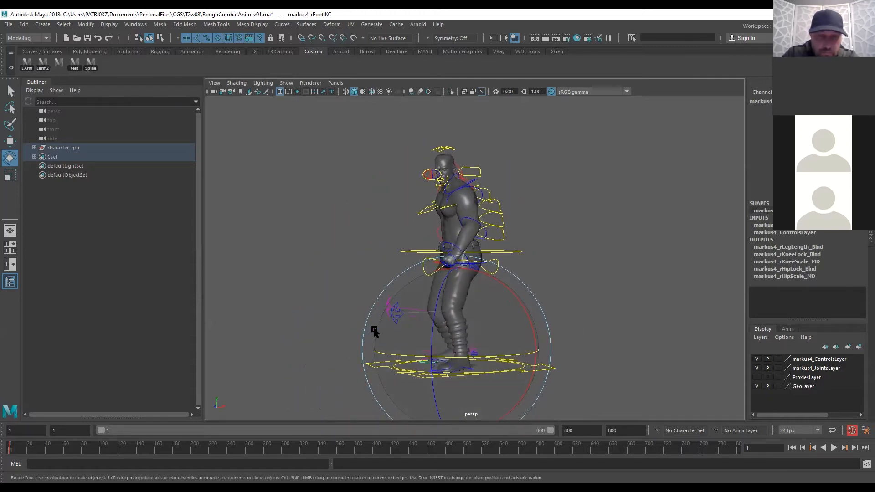
pyautogui.press('w')
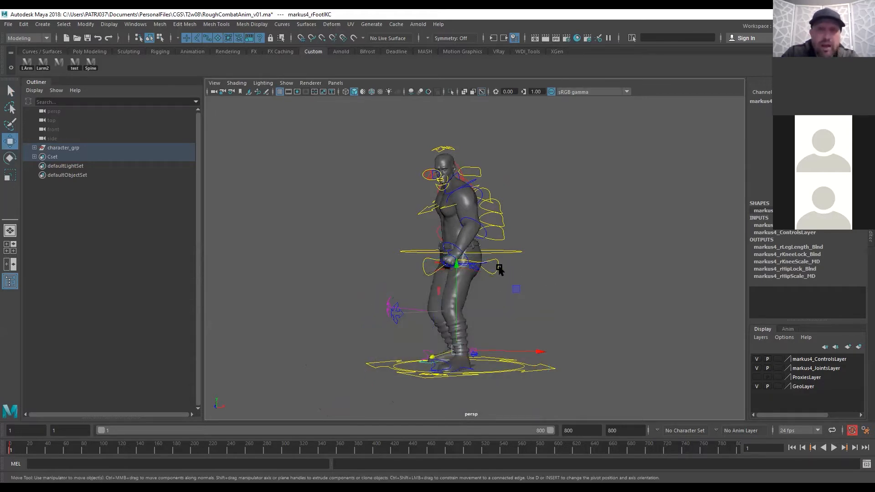
# Select the character's root control and check the widened stance from the front
pyautogui.click(500, 269)
pyautogui.click(519, 251)
pyautogui.keyDown('alt'); pyautogui.moveTo(518, 250); pyautogui.dragTo(574, 260); pyautogui.keyUp('alt')
pyautogui.keyDown('alt'); pyautogui.moveTo(632, 272); pyautogui.dragTo(577, 269); pyautogui.keyUp('alt')
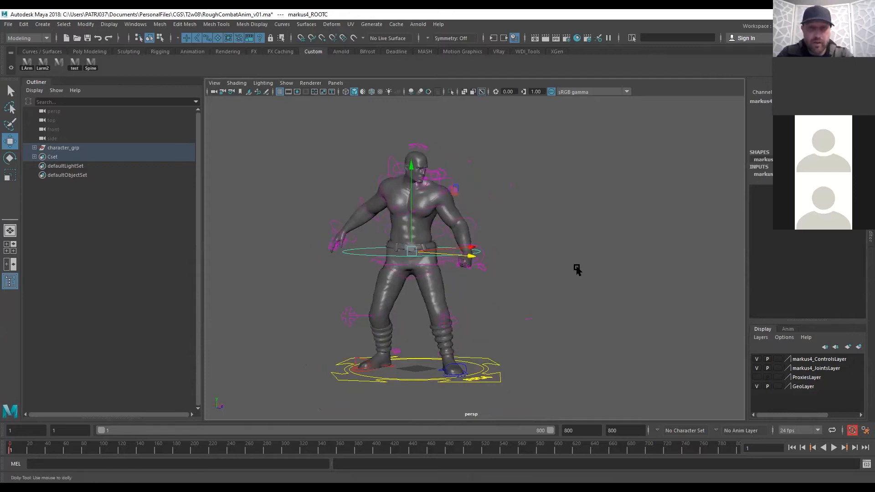
# Clear the control selection and save the scene RoughCombatAnim_v01.ma
pyautogui.click(583, 303)
pyautogui.hotkey('ctrl', 's')
pyautogui.press('q')
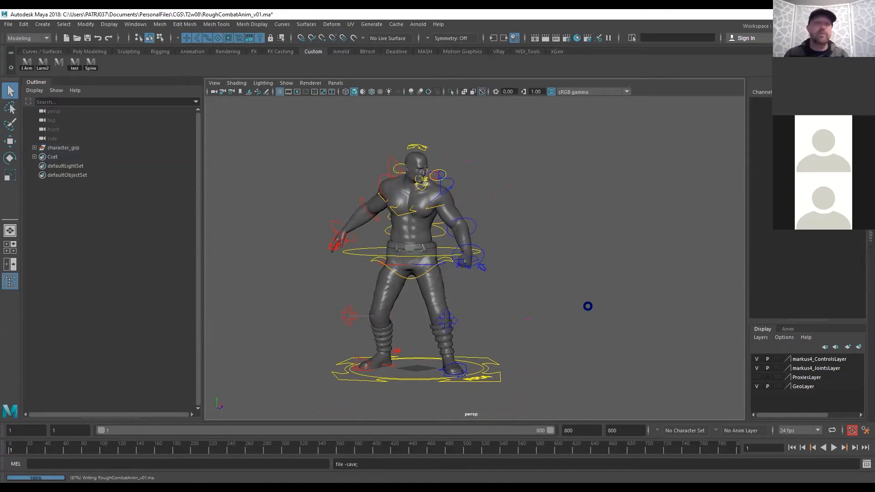
pyautogui.press('w')
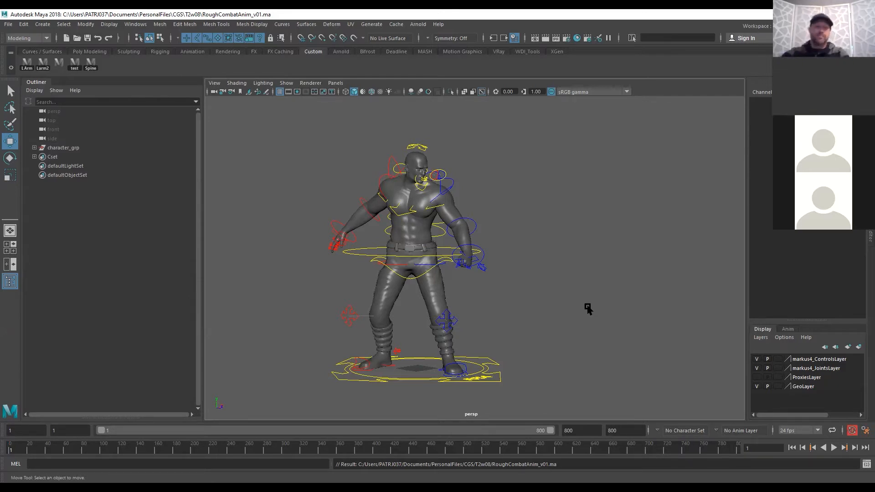
# Select the left arm switch control and copy its key at frame 1 of the timeline
pyautogui.keyDown('alt'); pyautogui.moveTo(635, 308); pyautogui.dragTo(697, 303); pyautogui.keyUp('alt')
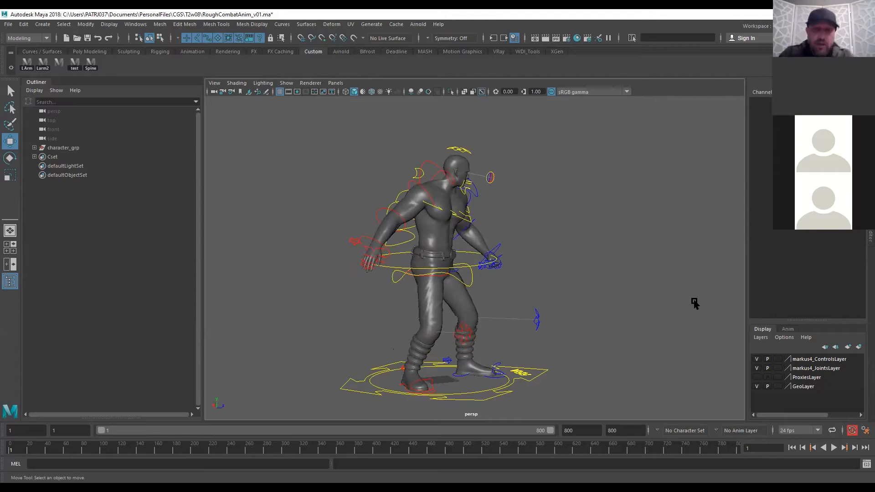
pyautogui.keyDown('alt'); pyautogui.moveTo(495, 218); pyautogui.dragTo(451, 203); pyautogui.keyUp('alt')
pyautogui.keyDown('alt'); pyautogui.moveTo(454, 232); pyautogui.dragTo(495, 272, button='right'); pyautogui.keyUp('alt')
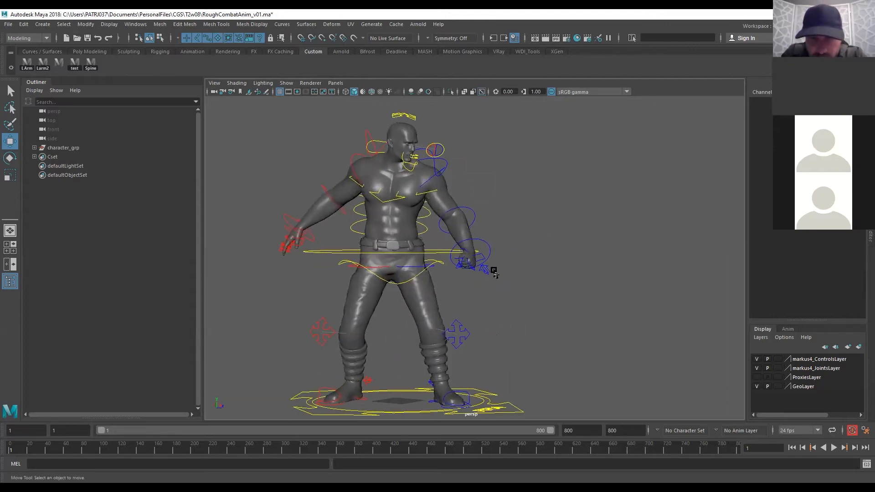
pyautogui.click(486, 271)
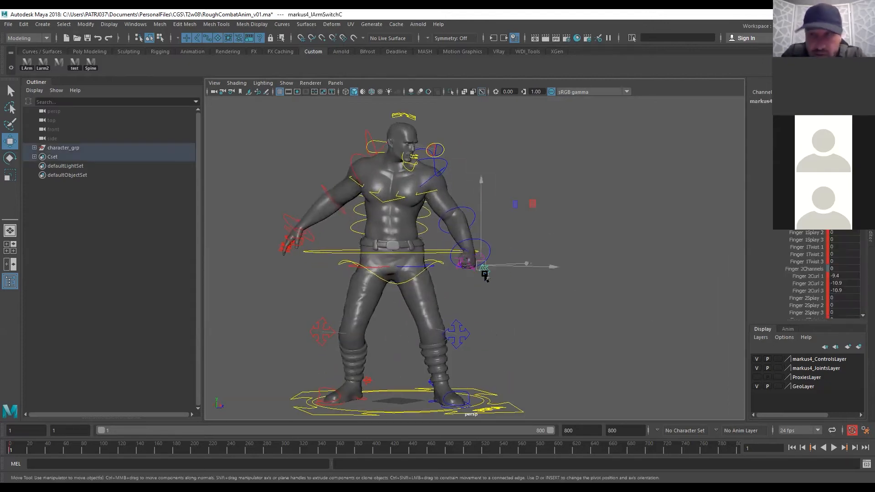
pyautogui.rightClick(14, 458)
pyautogui.click(37, 320)
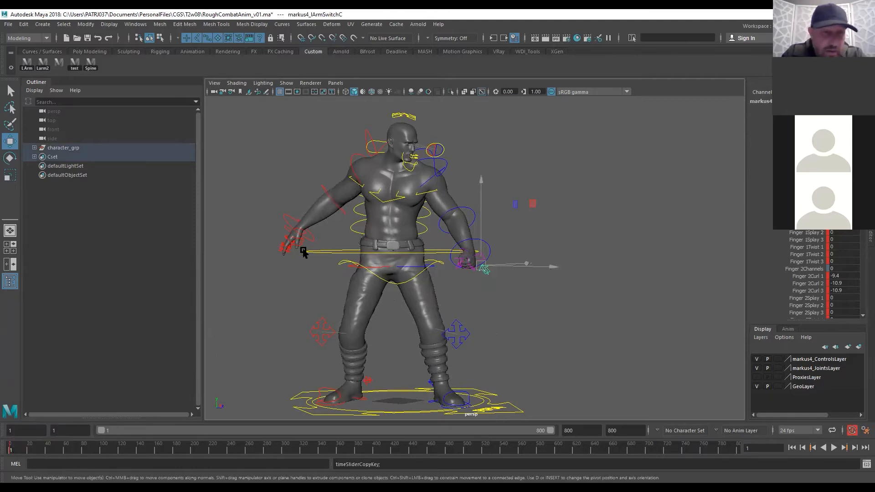
# Select the right arm switch control and paste the copied left-hand key onto it at frame 1
pyautogui.keyDown('alt'); pyautogui.moveTo(296, 230); pyautogui.dragTo(310, 269); pyautogui.keyUp('alt')
pyautogui.keyDown('alt'); pyautogui.moveTo(310, 269); pyautogui.dragTo(588, 223, button='right'); pyautogui.keyUp('alt')
pyautogui.keyDown('alt'); pyautogui.moveTo(425, 326); pyautogui.dragTo(539, 293, button='middle'); pyautogui.keyUp('alt')
pyautogui.click(283, 181)
pyautogui.rightClick(16, 453)
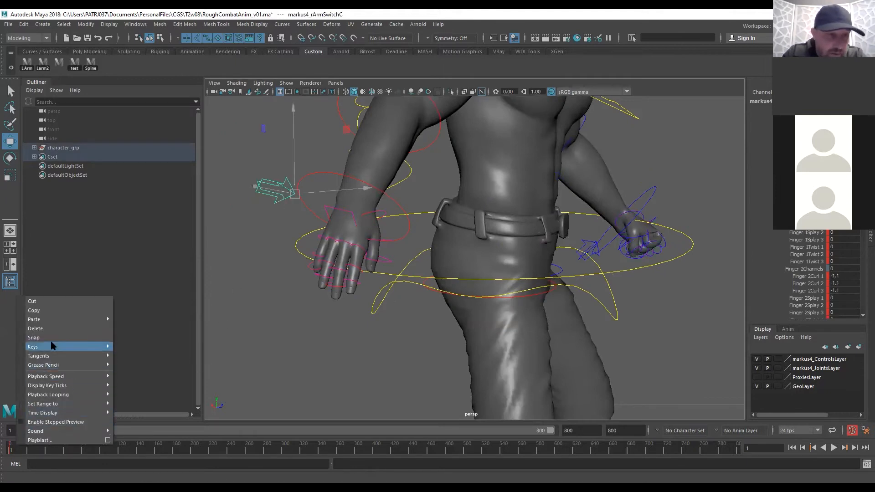
pyautogui.moveTo(69, 319)
pyautogui.click(132, 323)
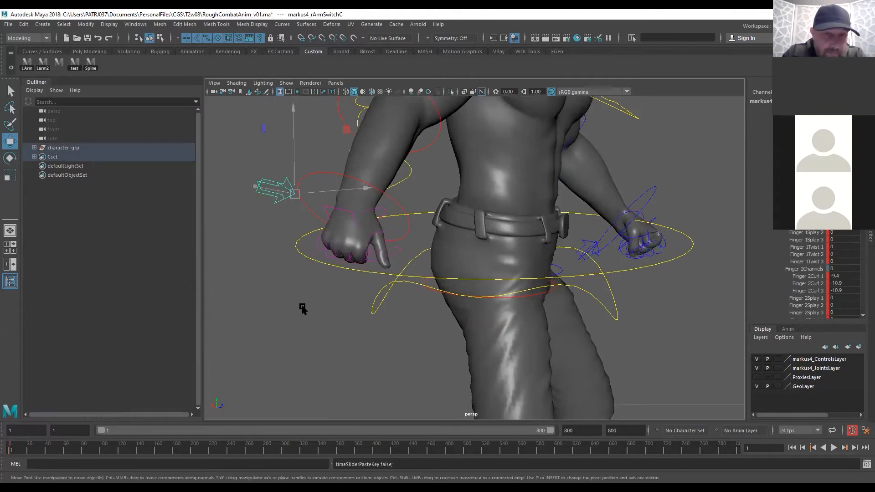
# Select all three left thumb joint controls and copy their keys at frame 1
pyautogui.press('f')
pyautogui.keyDown('alt'); pyautogui.moveTo(399, 268); pyautogui.dragTo(567, 307); pyautogui.keyUp('alt')
pyautogui.keyDown('alt'); pyautogui.moveTo(567, 307); pyautogui.dragTo(433, 287, button='right'); pyautogui.keyUp('alt')
pyautogui.keyDown('alt'); pyautogui.moveTo(433, 287); pyautogui.dragTo(494, 274); pyautogui.keyUp('alt')
pyautogui.keyDown('alt'); pyautogui.moveTo(594, 283); pyautogui.dragTo(729, 268, button='right'); pyautogui.keyUp('alt')
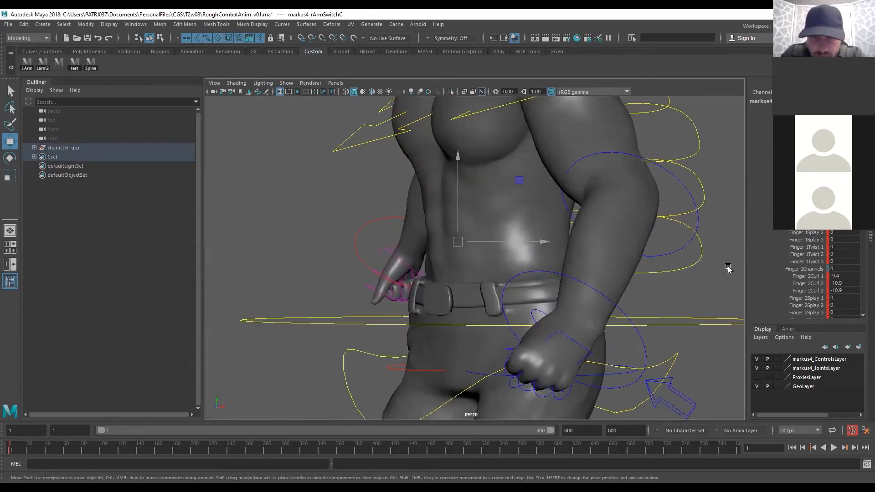
pyautogui.click(538, 314)
pyautogui.press('f')
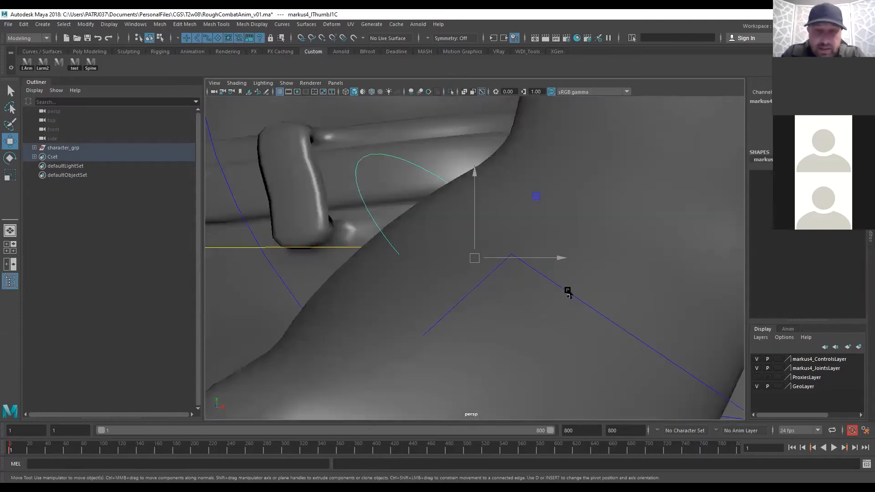
pyautogui.keyDown('alt'); pyautogui.moveTo(568, 291); pyautogui.dragTo(506, 282, button='right'); pyautogui.keyUp('alt')
pyautogui.keyDown('alt'); pyautogui.moveTo(506, 283); pyautogui.dragTo(472, 289); pyautogui.keyUp('alt')
pyautogui.press('q')
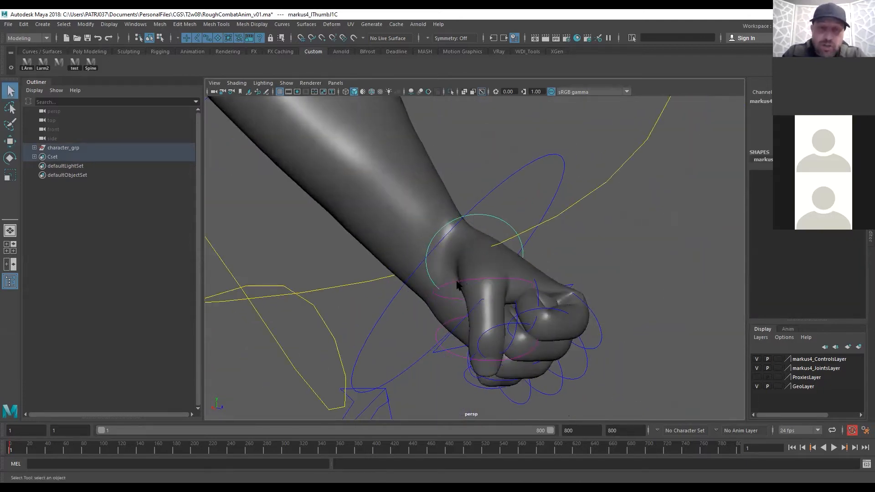
pyautogui.click(457, 284)
pyautogui.click(441, 333)
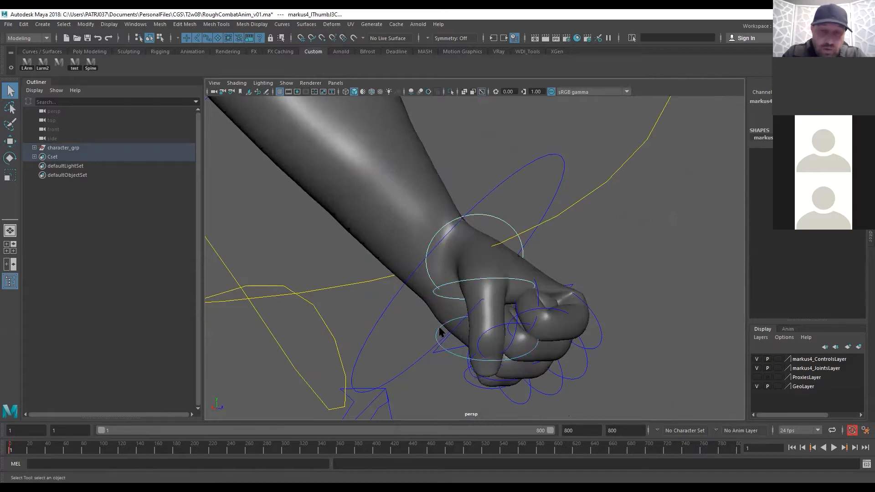
pyautogui.rightClick(19, 452)
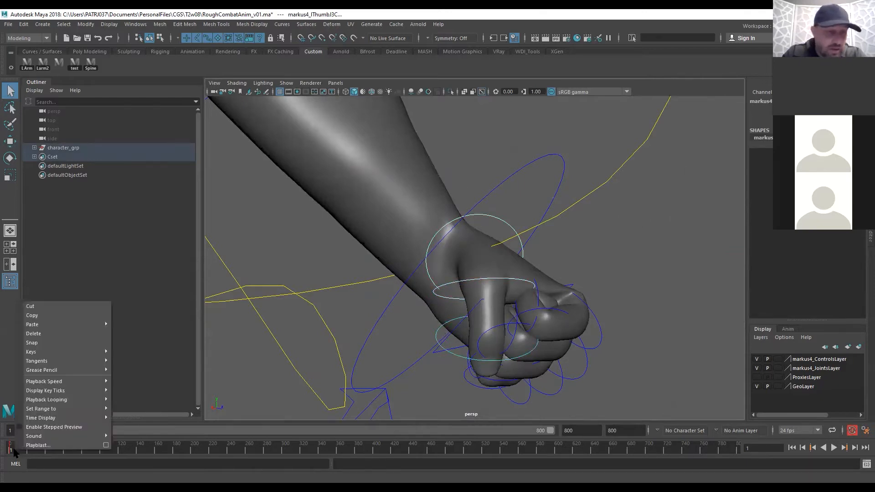
pyautogui.click(54, 314)
# Select the three matching right thumb joint controls and paste the copied thumb keys onto them at frame 1
pyautogui.scroll(-5, 231, 336)
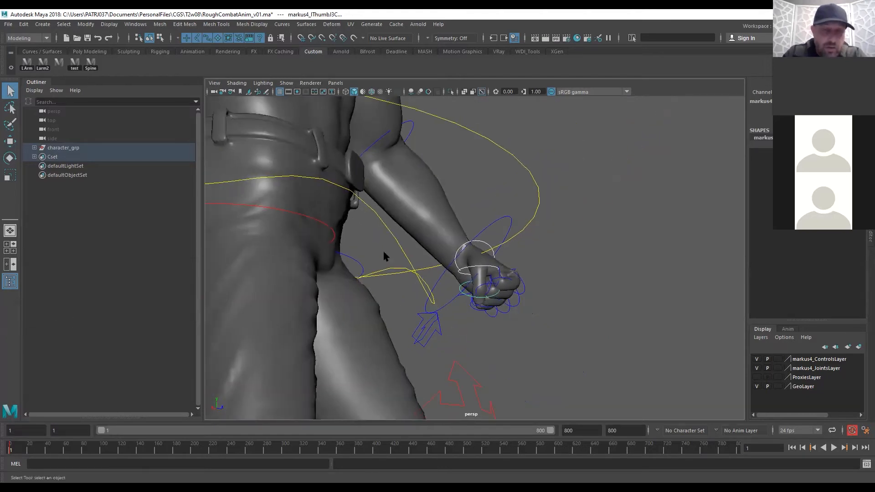
pyautogui.keyDown('alt'); pyautogui.moveTo(384, 256); pyautogui.dragTo(392, 165); pyautogui.keyUp('alt')
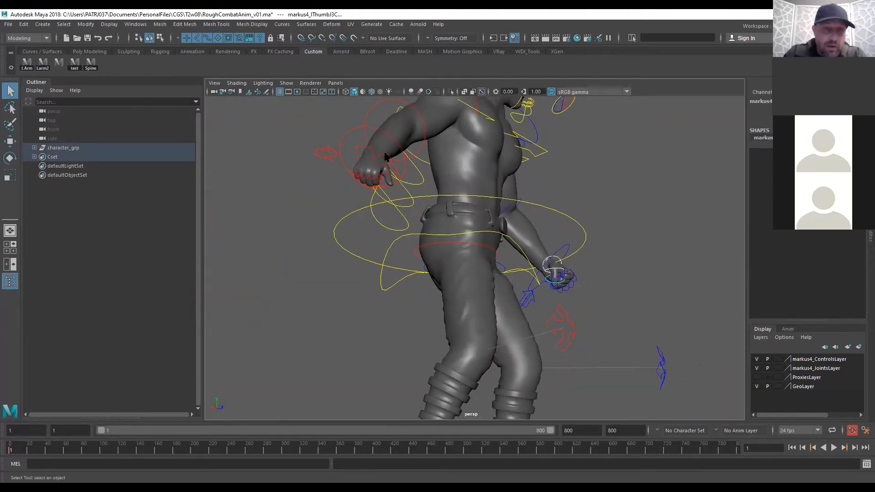
pyautogui.click(386, 156)
pyautogui.press('f')
pyautogui.keyDown('alt'); pyautogui.moveTo(613, 256); pyautogui.dragTo(559, 272, button='right'); pyautogui.keyUp('alt')
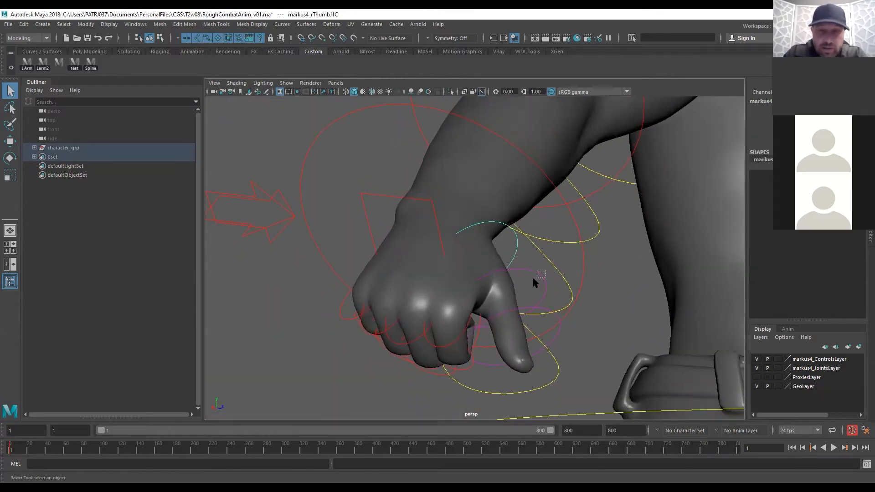
pyautogui.click(543, 297)
pyautogui.keyDown('alt'); pyautogui.moveTo(563, 324); pyautogui.dragTo(557, 336); pyautogui.keyUp('alt')
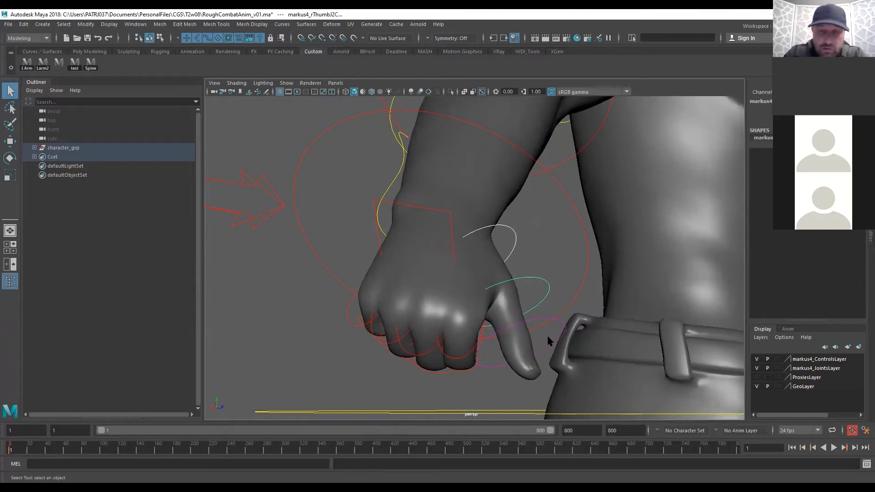
pyautogui.click(544, 358)
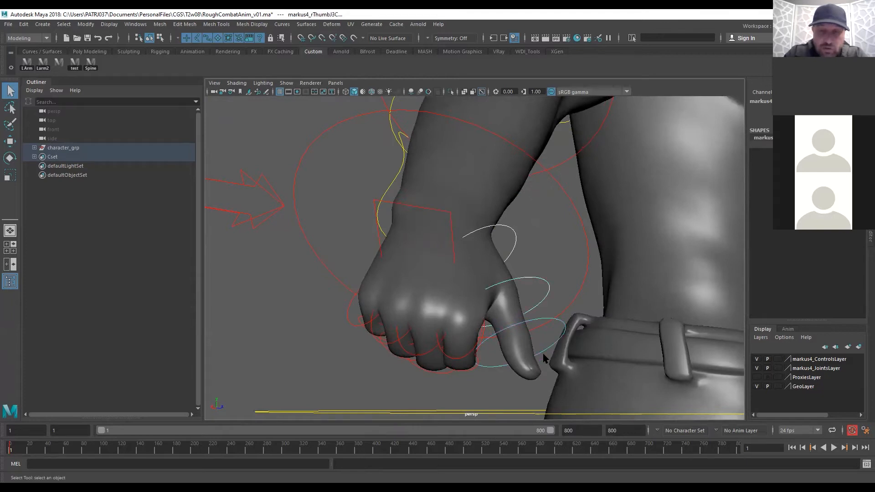
pyautogui.rightClick(12, 450)
pyautogui.moveTo(91, 324)
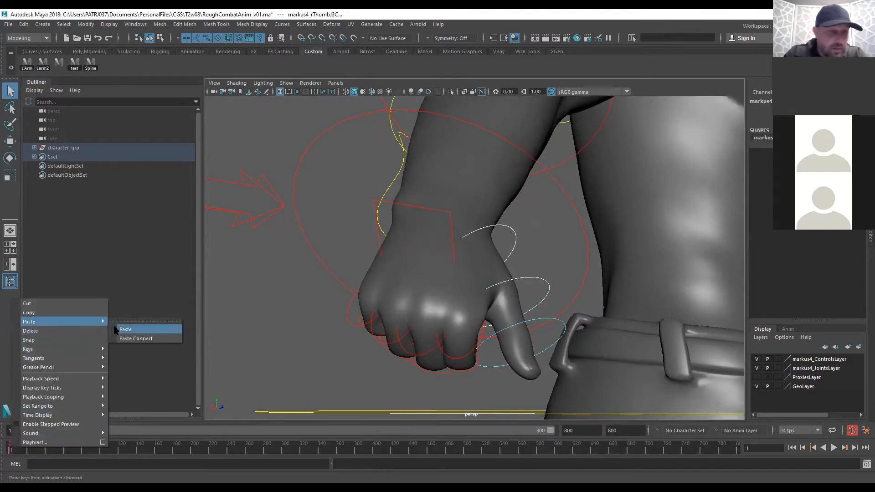
pyautogui.click(122, 333)
# Examine the right fist and its thumb from several angles, and check the full body pose
pyautogui.keyDown('alt'); pyautogui.moveTo(586, 281); pyautogui.dragTo(554, 387, button='right'); pyautogui.keyUp('alt')
pyautogui.keyDown('alt'); pyautogui.moveTo(554, 387); pyautogui.dragTo(551, 290, button='middle'); pyautogui.keyUp('alt')
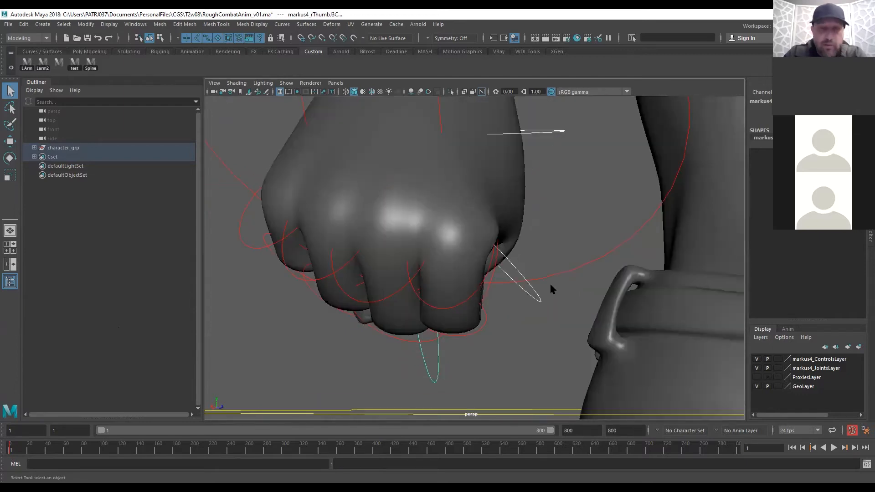
pyautogui.keyDown('alt'); pyautogui.moveTo(543, 256); pyautogui.dragTo(496, 250); pyautogui.keyUp('alt')
pyautogui.keyDown('alt'); pyautogui.moveTo(496, 250); pyautogui.dragTo(241, 263, button='right'); pyautogui.keyUp('alt')
pyautogui.keyDown('alt'); pyautogui.moveTo(521, 262); pyautogui.dragTo(328, 251); pyautogui.keyUp('alt')
pyautogui.keyDown('alt'); pyautogui.moveTo(328, 250); pyautogui.dragTo(211, 253, button='right'); pyautogui.keyUp('alt')
pyautogui.keyDown('alt'); pyautogui.moveTo(549, 231); pyautogui.dragTo(474, 244); pyautogui.keyUp('alt')
pyautogui.keyDown('alt'); pyautogui.moveTo(564, 246); pyautogui.dragTo(513, 250, button='right'); pyautogui.keyUp('alt')
pyautogui.keyDown('alt'); pyautogui.moveTo(513, 251); pyautogui.dragTo(497, 236); pyautogui.keyUp('alt')
# Clear the thumb control selection and save the scene RoughCombatAnim_v01.ma
pyautogui.keyDown('alt'); pyautogui.moveTo(461, 265); pyautogui.dragTo(468, 297, button='right'); pyautogui.keyUp('alt')
pyautogui.click(449, 343)
pyautogui.hotkey('ctrl', 's')
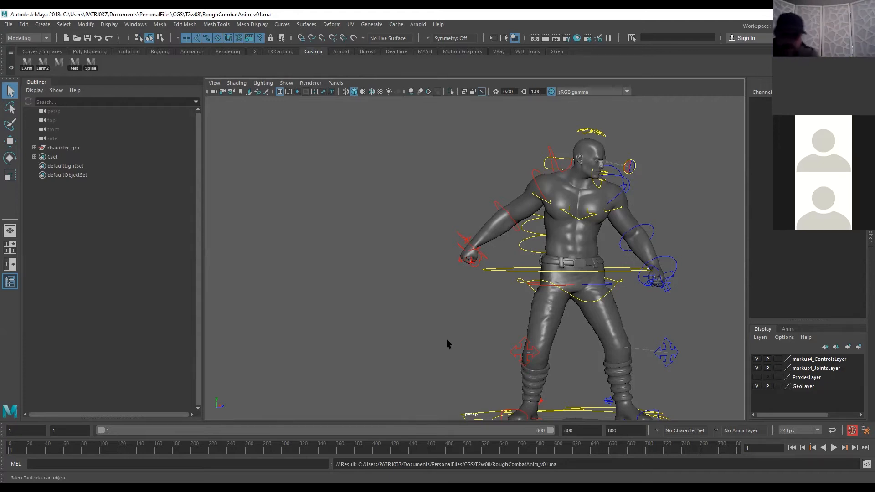
# Select both foot IK controls and shift them slightly together, comparing the stance with and without the move
pyautogui.keyDown('alt'); pyautogui.moveTo(662, 349); pyautogui.dragTo(457, 400); pyautogui.keyUp('alt')
pyautogui.keyDown('alt'); pyautogui.moveTo(409, 386); pyautogui.dragTo(418, 389); pyautogui.keyUp('alt')
pyautogui.click(422, 387)
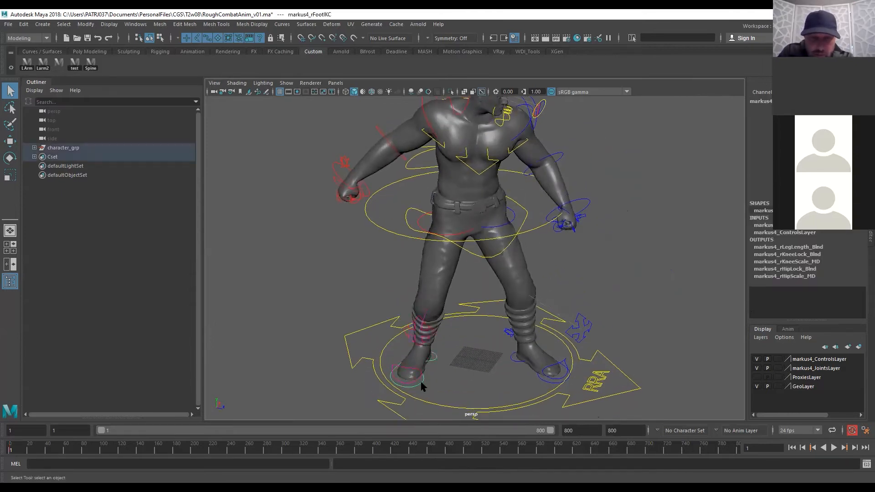
pyautogui.click(513, 366)
pyautogui.press('w')
pyautogui.moveTo(562, 350); pyautogui.dragTo(569, 350)
pyautogui.keyDown('alt'); pyautogui.moveTo(538, 302); pyautogui.dragTo(531, 239); pyautogui.keyUp('alt')
pyautogui.press('z')
pyautogui.hotkey('shift', 'z')
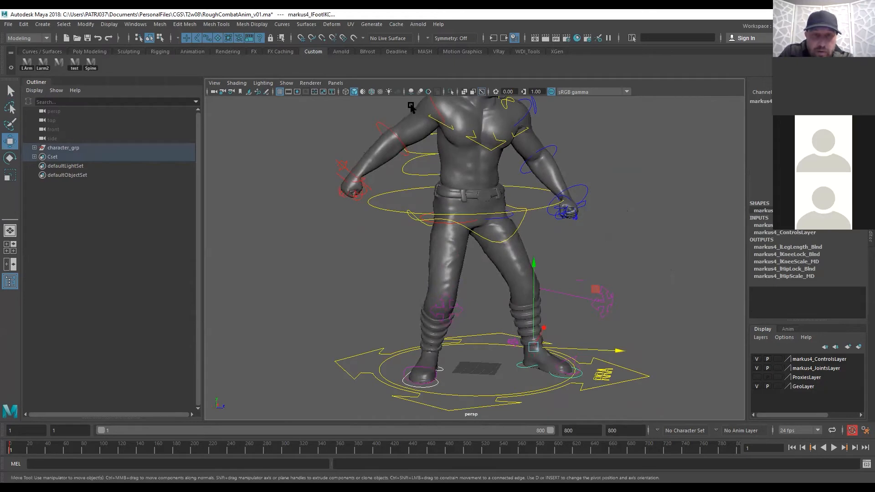
# Rotate the right shoulder FK control so the right arm hangs closer beside the torso
pyautogui.keyDown('alt'); pyautogui.moveTo(457, 134); pyautogui.dragTo(444, 196, button='middle'); pyautogui.keyUp('alt')
pyautogui.click(455, 156)
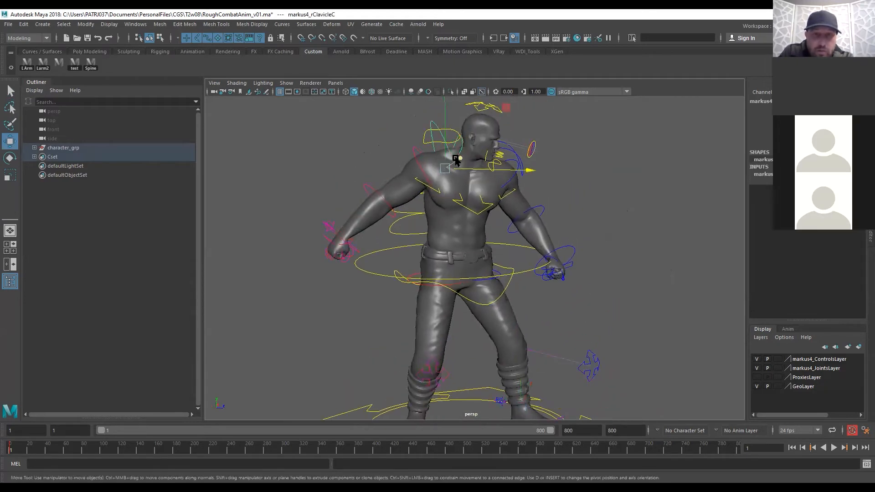
pyautogui.press('e')
pyautogui.keyDown('alt'); pyautogui.moveTo(443, 189); pyautogui.dragTo(486, 198); pyautogui.keyUp('alt')
pyautogui.press('q')
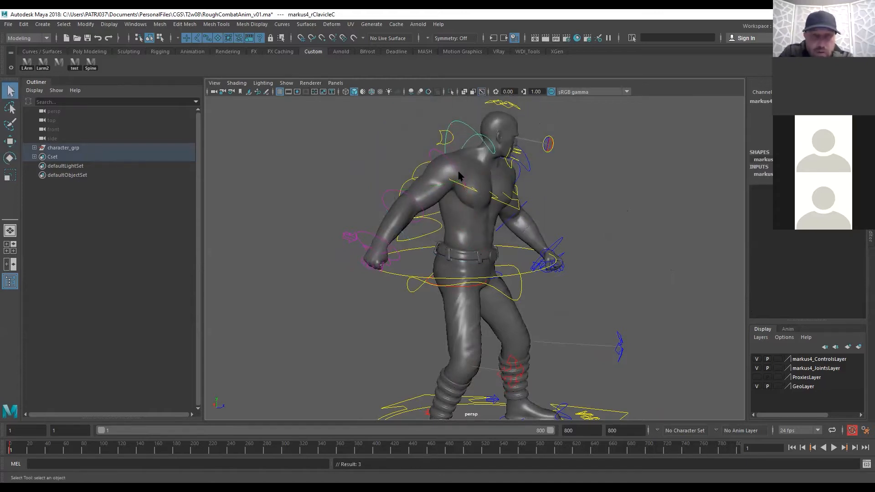
pyautogui.click(459, 175)
pyautogui.press('e')
pyautogui.moveTo(469, 202); pyautogui.dragTo(481, 220)
pyautogui.moveTo(510, 193); pyautogui.dragTo(514, 223)
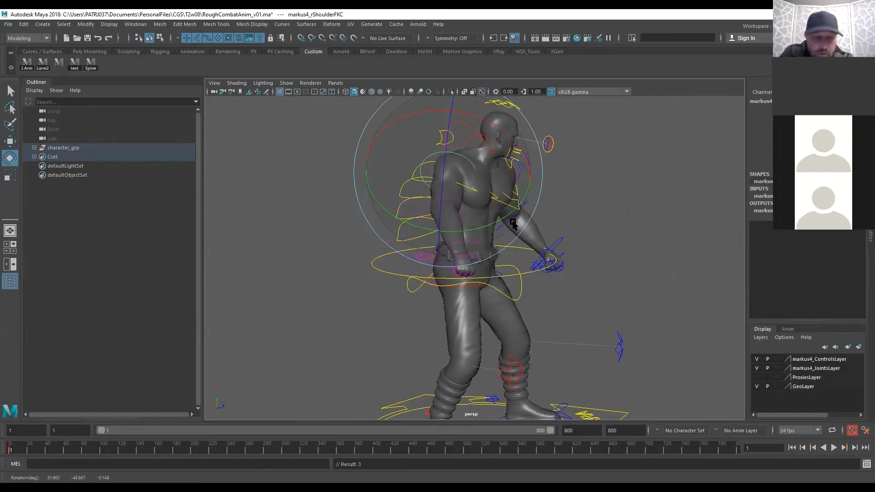
# Rotate the right elbow FK control to bend the forearm forward in front of the waist
pyautogui.press('f')
pyautogui.keyDown('alt'); pyautogui.moveTo(587, 274); pyautogui.dragTo(539, 298, button='right'); pyautogui.keyUp('alt')
pyautogui.keyDown('alt'); pyautogui.moveTo(539, 298); pyautogui.dragTo(537, 298); pyautogui.keyUp('alt')
pyautogui.press('q')
pyautogui.click(470, 334)
pyautogui.press('e')
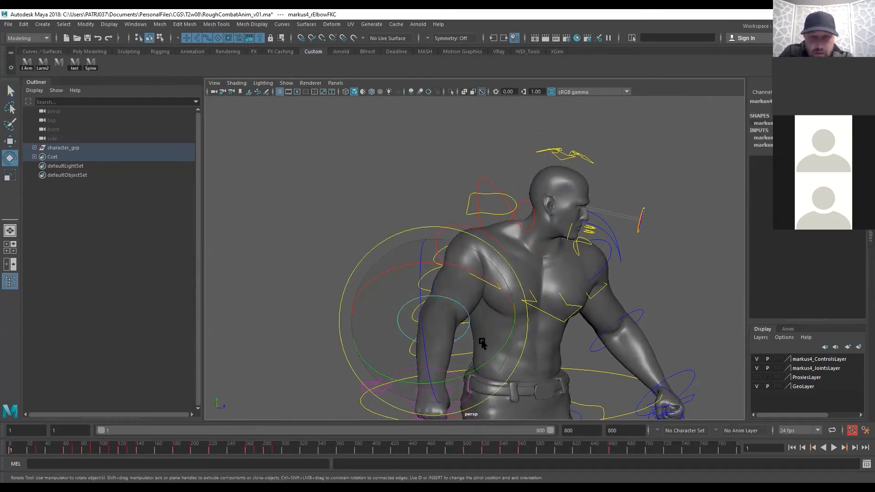
pyautogui.moveTo(486, 362); pyautogui.dragTo(537, 331)
# Select the right wrist FK control and check the bent right arm from the front
pyautogui.press('q')
pyautogui.click(532, 326)
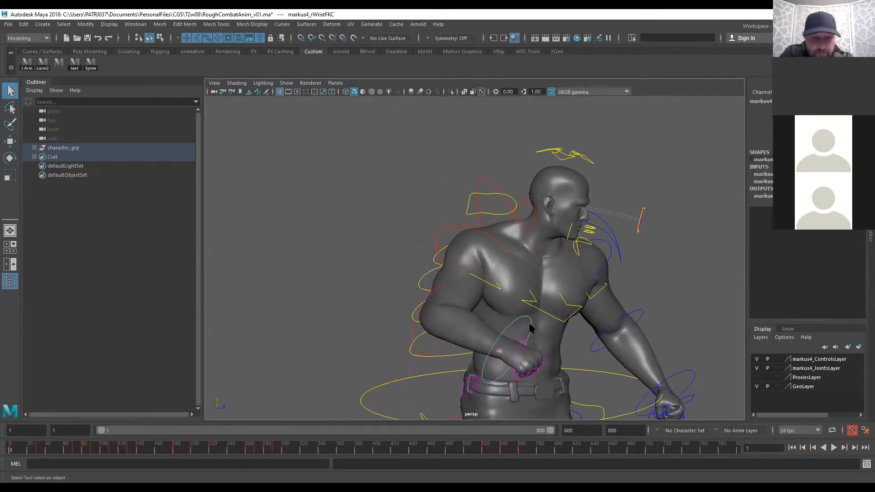
pyautogui.press('e')
pyautogui.scroll(-1, 527, 346)
pyautogui.keyDown('alt'); pyautogui.moveTo(517, 352); pyautogui.dragTo(464, 248, button='middle'); pyautogui.keyUp('alt')
pyautogui.keyDown('alt'); pyautogui.moveTo(472, 244); pyautogui.dragTo(498, 256); pyautogui.keyUp('alt')
pyautogui.press('q')
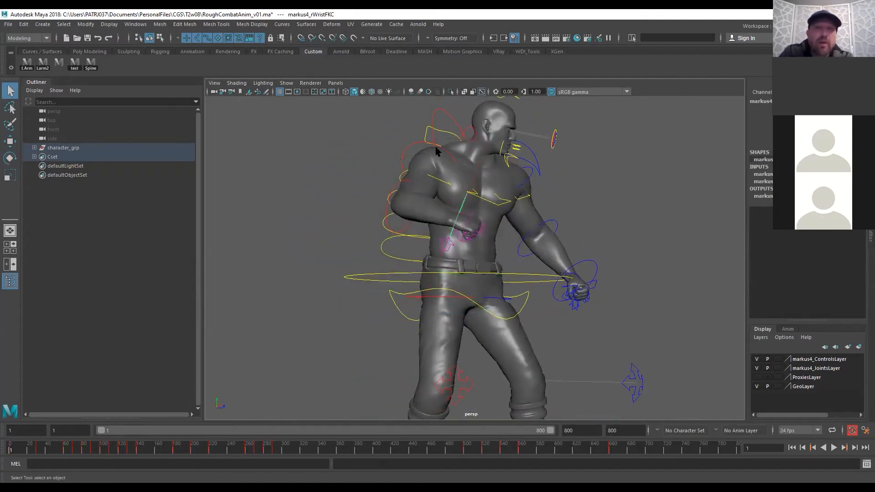
# Rotate the right shoulder FK control to swing the bent arm outward, away from the torso
pyautogui.click(409, 153)
pyautogui.press('e')
pyautogui.keyDown('alt'); pyautogui.moveTo(408, 157); pyautogui.dragTo(448, 231); pyautogui.keyUp('alt')
pyautogui.moveTo(385, 157); pyautogui.dragTo(388, 174)
pyautogui.keyDown('alt'); pyautogui.moveTo(472, 189); pyautogui.dragTo(399, 180); pyautogui.keyUp('alt')
pyautogui.moveTo(477, 186); pyautogui.dragTo(463, 174)
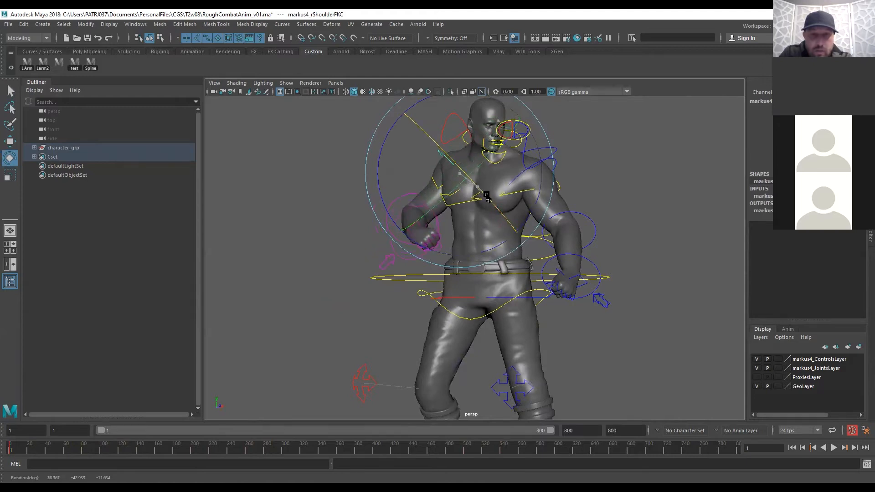
# Select the right clavicle control and examine the shoulder and arm pose from several angles
pyautogui.press('q')
pyautogui.click(453, 155)
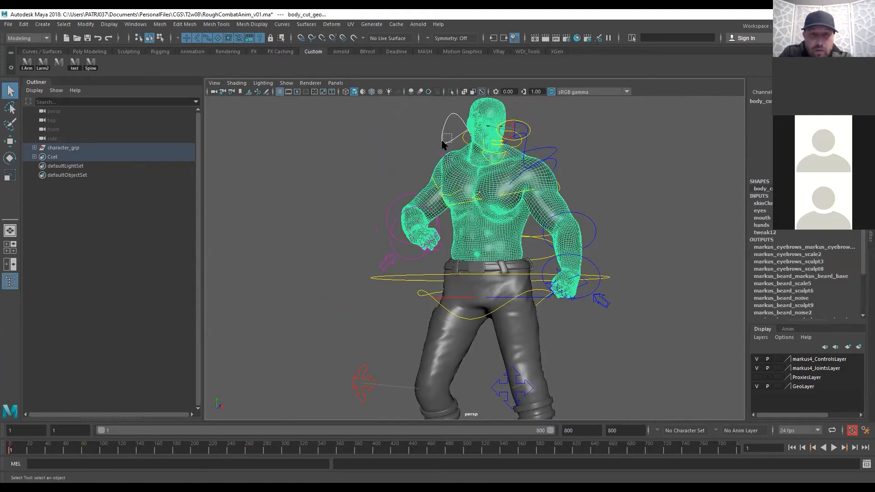
pyautogui.moveTo(452, 134); pyautogui.dragTo(442, 141)
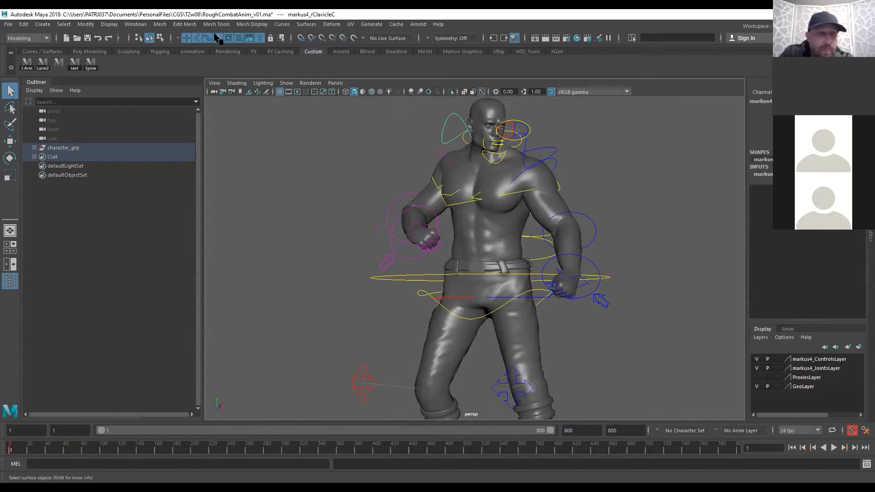
pyautogui.keyDown('alt'); pyautogui.moveTo(246, 100); pyautogui.dragTo(401, 166); pyautogui.keyUp('alt')
pyautogui.press('e')
pyautogui.press('q')
pyautogui.keyDown('alt'); pyautogui.moveTo(516, 203); pyautogui.dragTo(529, 187); pyautogui.keyUp('alt')
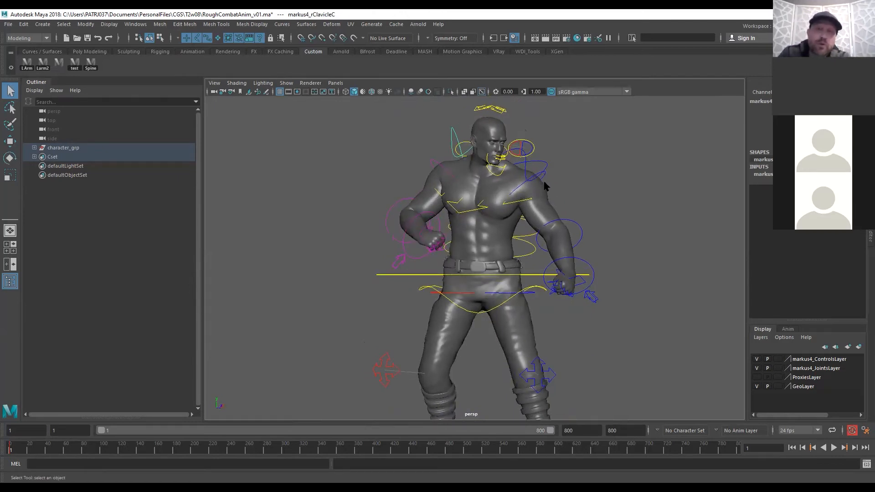
pyautogui.keyDown('alt'); pyautogui.moveTo(520, 205); pyautogui.dragTo(566, 175); pyautogui.keyUp('alt')
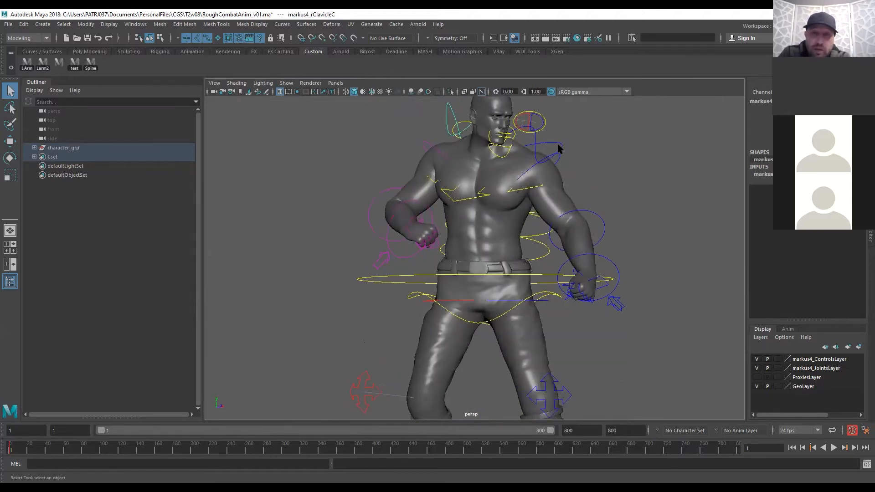
# Rotate the left clavicle and left shoulder FK controls together to swing the left arm slightly outward
pyautogui.click(561, 158)
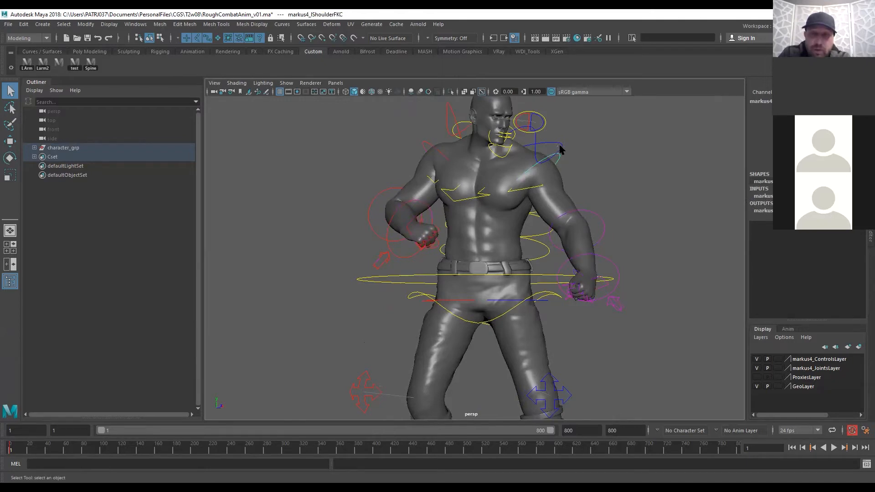
pyautogui.click(561, 161)
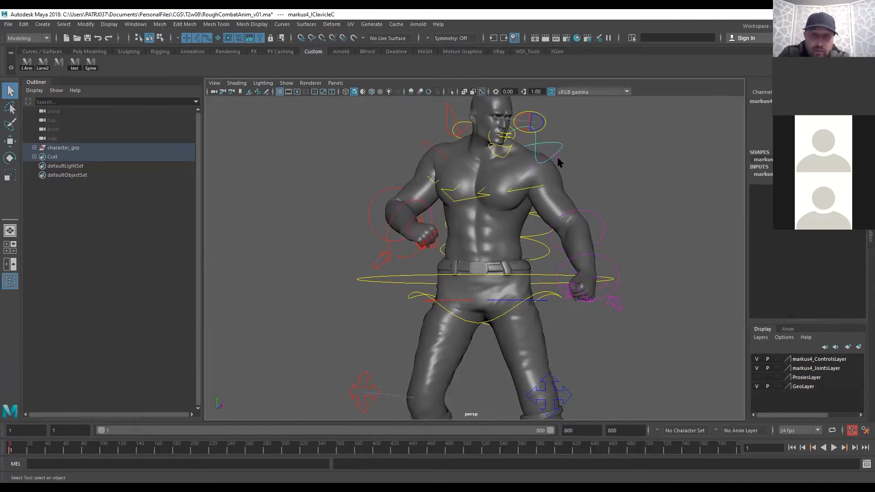
pyautogui.click(561, 163)
pyautogui.press('e')
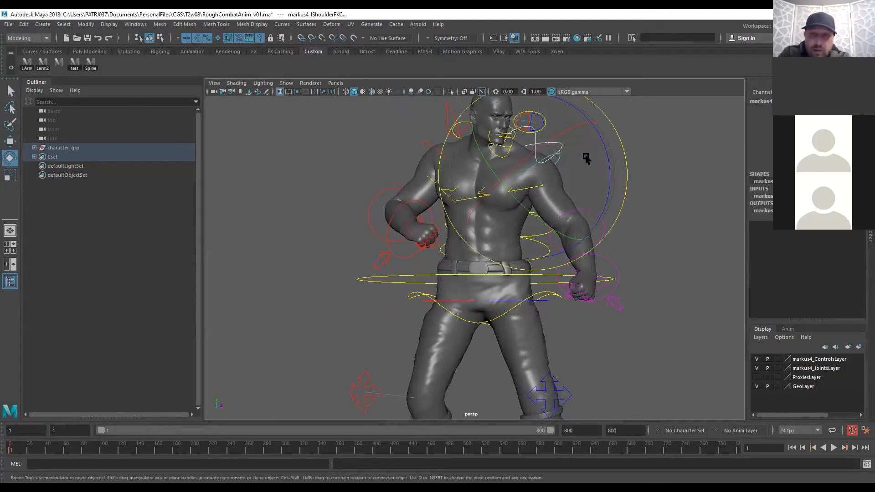
pyautogui.moveTo(600, 151); pyautogui.dragTo(613, 134)
pyautogui.moveTo(691, 131); pyautogui.dragTo(663, 173)
# Rotate only the left shoulder FK control to raise the arm farther outward, key it, and clear the selection
pyautogui.click(559, 158)
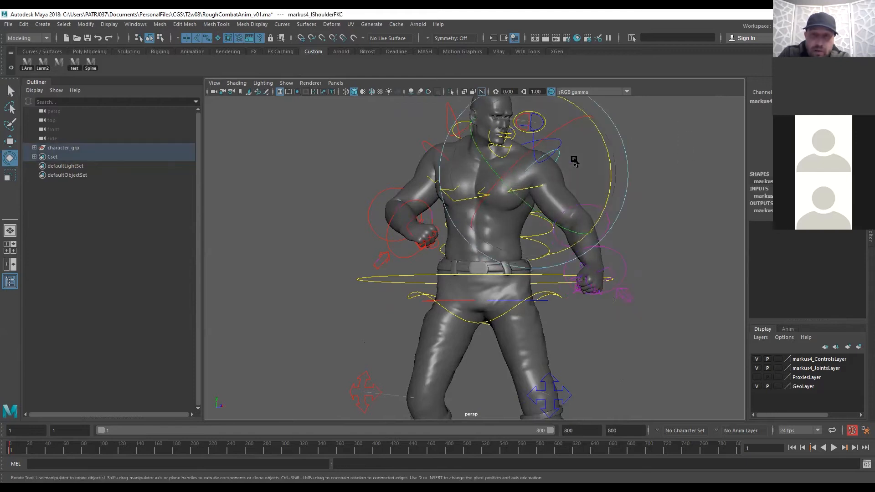
pyautogui.moveTo(608, 162); pyautogui.dragTo(611, 145)
pyautogui.press('s')
pyautogui.click(657, 236)
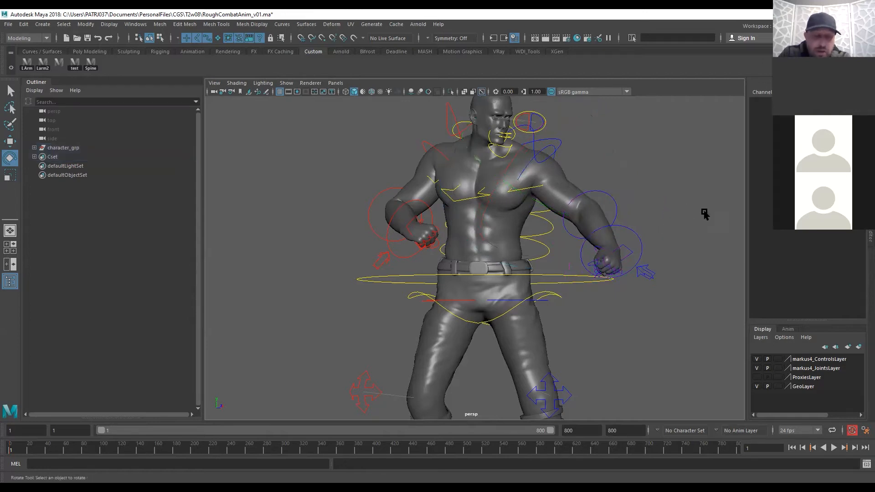
# Rotate the left wrist FK control slightly to adjust the left fist's angle, and check it from the side
pyautogui.keyDown('alt'); pyautogui.moveTo(687, 230); pyautogui.dragTo(620, 244, button='right'); pyautogui.keyUp('alt')
pyautogui.click(632, 244)
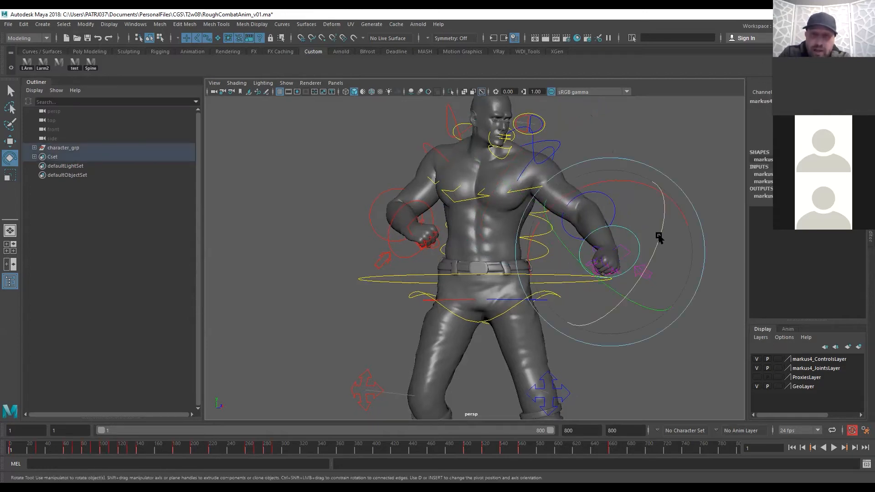
pyautogui.moveTo(653, 248)
pyautogui.mouseDown()
pyautogui.moveTo(652, 234)
pyautogui.moveTo(650, 241)
pyautogui.mouseUp()
pyautogui.keyDown('alt'); pyautogui.moveTo(556, 262); pyautogui.dragTo(504, 299); pyautogui.keyUp('alt')
pyautogui.keyDown('alt'); pyautogui.moveTo(432, 272); pyautogui.dragTo(547, 199, button='right'); pyautogui.keyUp('alt')
pyautogui.keyDown('alt'); pyautogui.moveTo(472, 178); pyautogui.dragTo(399, 178); pyautogui.keyUp('alt')
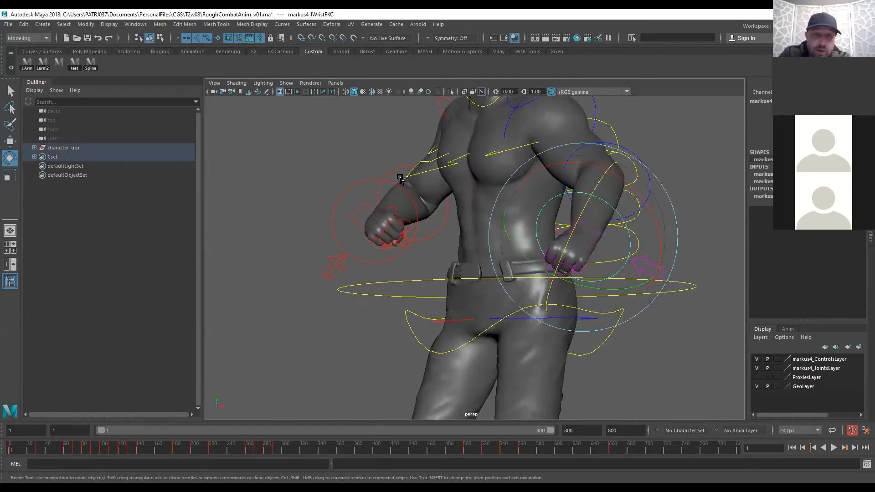
# Rotate the right wrist FK control slightly to adjust the right fist's angle, and check the pose from several sides
pyautogui.click(350, 192)
pyautogui.moveTo(352, 212); pyautogui.dragTo(359, 214)
pyautogui.keyDown('alt'); pyautogui.moveTo(394, 223); pyautogui.dragTo(342, 230, button='right'); pyautogui.keyUp('alt')
pyautogui.keyDown('alt'); pyautogui.moveTo(342, 230); pyautogui.dragTo(490, 242); pyautogui.keyUp('alt')
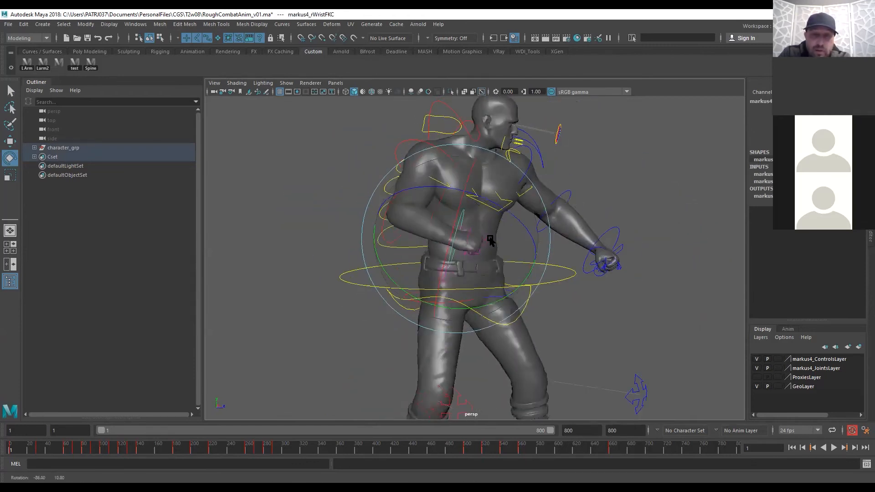
pyautogui.keyDown('alt'); pyautogui.moveTo(490, 242); pyautogui.dragTo(411, 250, button='right'); pyautogui.keyUp('alt')
pyautogui.moveTo(410, 251)
pyautogui.keyDown('alt'); pyautogui.mouseDown()
pyautogui.moveTo(481, 248)
pyautogui.moveTo(474, 249)
pyautogui.moveTo(494, 259)
pyautogui.moveTo(382, 256)
pyautogui.moveTo(383, 236)
pyautogui.moveTo(399, 248)
pyautogui.mouseUp(); pyautogui.keyUp('alt')
pyautogui.keyDown('alt'); pyautogui.moveTo(398, 248); pyautogui.dragTo(615, 256, button='right'); pyautogui.keyUp('alt')
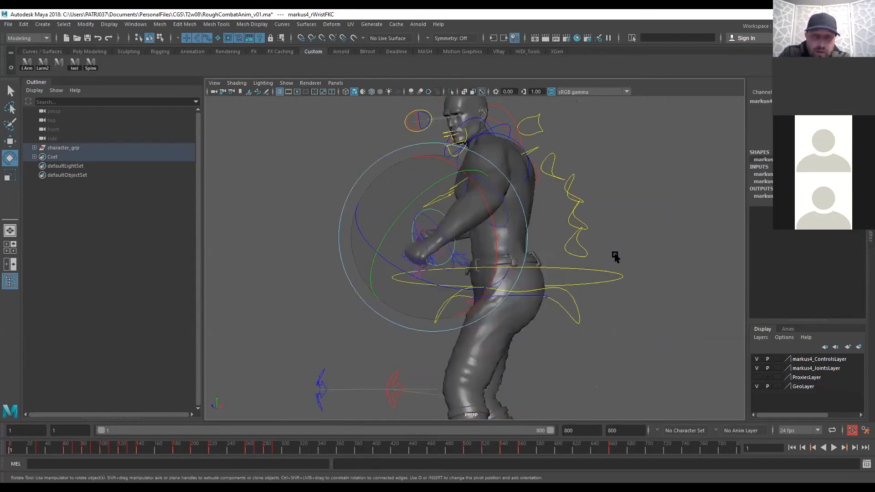
# Rotate the main hip control a few degrees around X to tuck the pelvis under, and check the pose from both sides
pyautogui.click(574, 314)
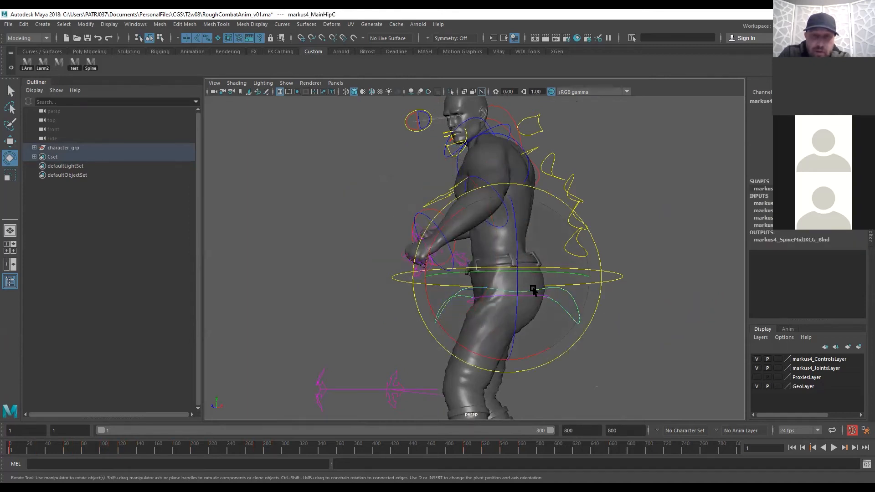
pyautogui.moveTo(545, 351); pyautogui.dragTo(536, 357)
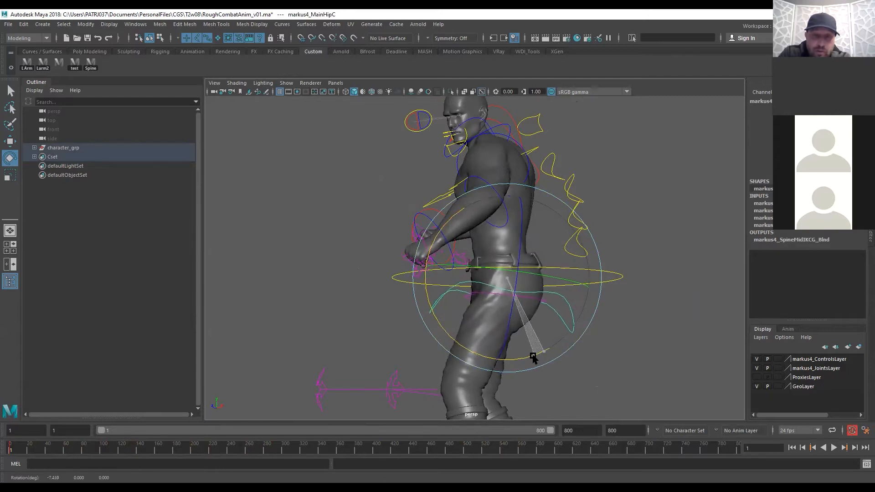
pyautogui.keyDown('alt'); pyautogui.moveTo(644, 332); pyautogui.dragTo(498, 352); pyautogui.keyUp('alt')
pyautogui.keyDown('alt'); pyautogui.moveTo(514, 349); pyautogui.dragTo(515, 286, button='middle'); pyautogui.keyUp('alt')
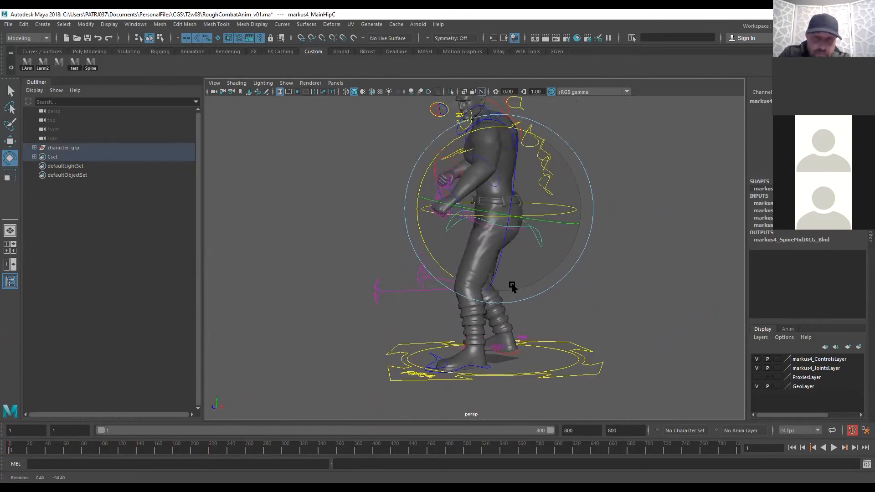
pyautogui.keyDown('alt'); pyautogui.moveTo(529, 255); pyautogui.dragTo(658, 278); pyautogui.keyUp('alt')
pyautogui.keyDown('alt'); pyautogui.moveTo(658, 278); pyautogui.dragTo(508, 238, button='right'); pyautogui.keyUp('alt')
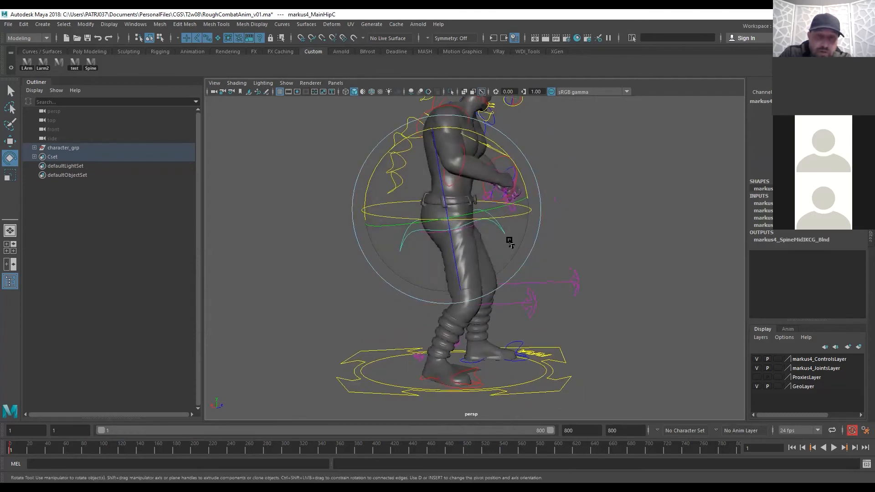
# Rotate the root control about 7 degrees around X to lean the whole body forward
pyautogui.press('q')
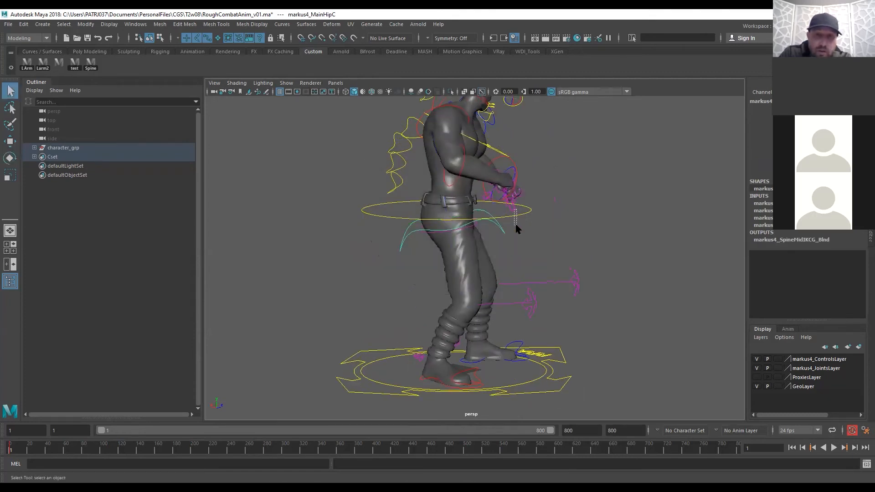
pyautogui.click(520, 229)
pyautogui.press('e')
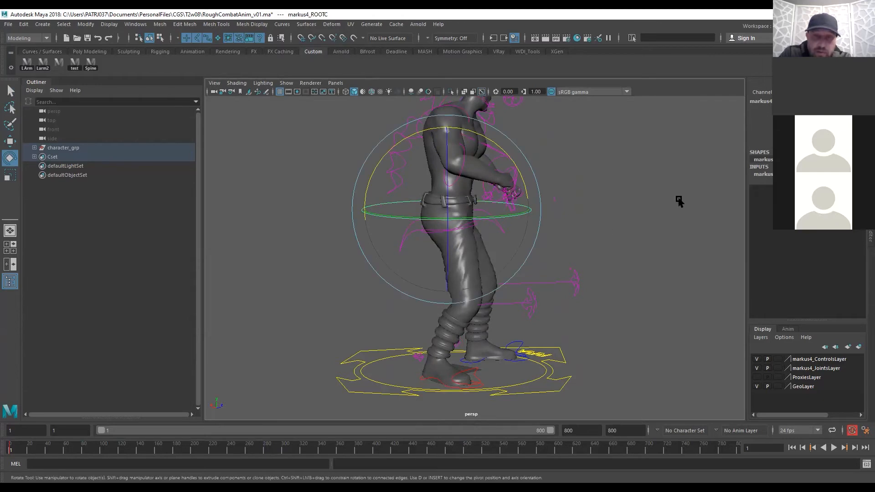
pyautogui.moveTo(505, 148); pyautogui.dragTo(510, 158)
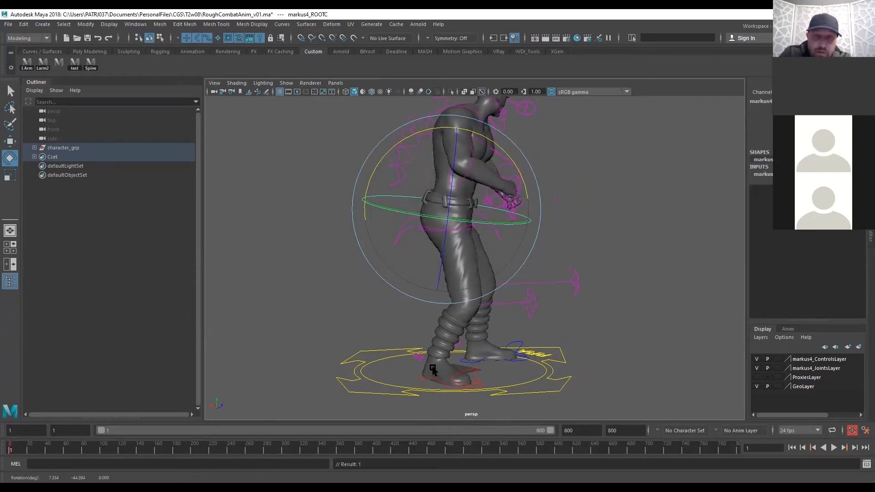
# Shift the right foot IK control slightly backward, check the left foot IK control from behind, and clear the selection
pyautogui.click(447, 380)
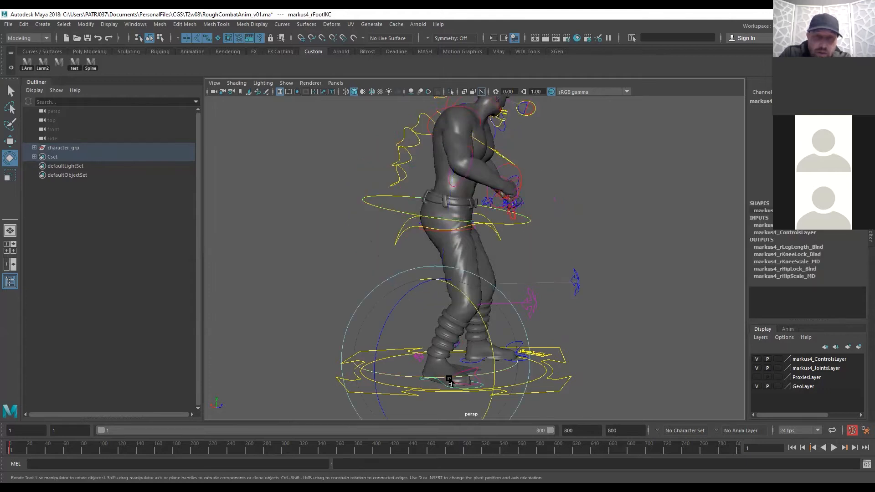
pyautogui.press('w')
pyautogui.moveTo(400, 354); pyautogui.dragTo(394, 352, button='middle')
pyautogui.keyDown('alt'); pyautogui.moveTo(395, 352); pyautogui.dragTo(507, 311); pyautogui.keyUp('alt')
pyautogui.keyDown('alt'); pyautogui.moveTo(508, 311); pyautogui.dragTo(567, 335, button='right'); pyautogui.keyUp('alt')
pyautogui.keyDown('alt'); pyautogui.moveTo(567, 335); pyautogui.dragTo(388, 352); pyautogui.keyUp('alt')
pyautogui.click(421, 363)
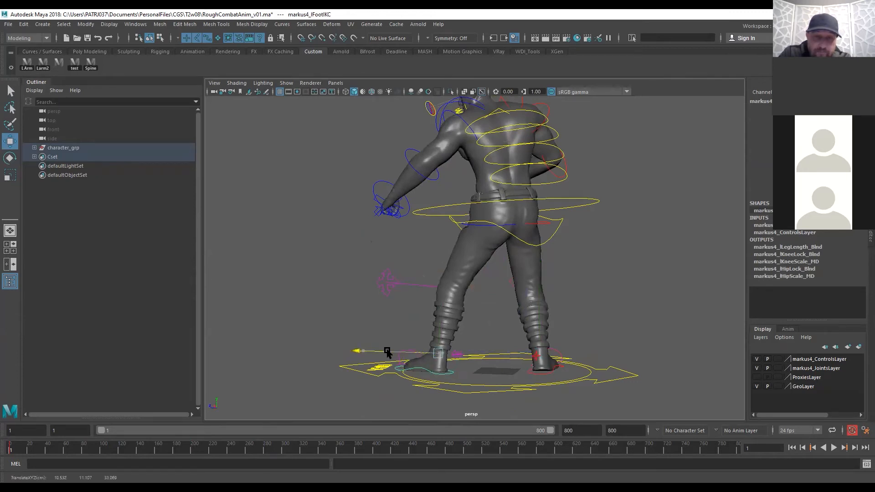
pyautogui.click(510, 341)
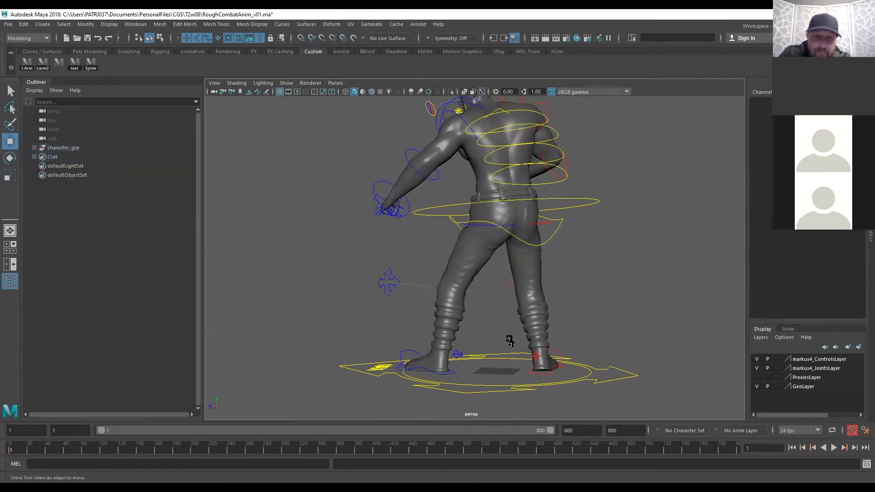
# Rotate the head control slightly to tilt the head in the fighting stance, check it from the front, and clear the selection
pyautogui.keyDown('alt'); pyautogui.moveTo(605, 314); pyautogui.dragTo(583, 277); pyautogui.keyUp('alt')
pyautogui.keyDown('alt'); pyautogui.moveTo(579, 278); pyautogui.dragTo(515, 232); pyautogui.keyUp('alt')
pyautogui.keyDown('alt'); pyautogui.moveTo(320, 148); pyautogui.dragTo(393, 137, button='right'); pyautogui.keyUp('alt')
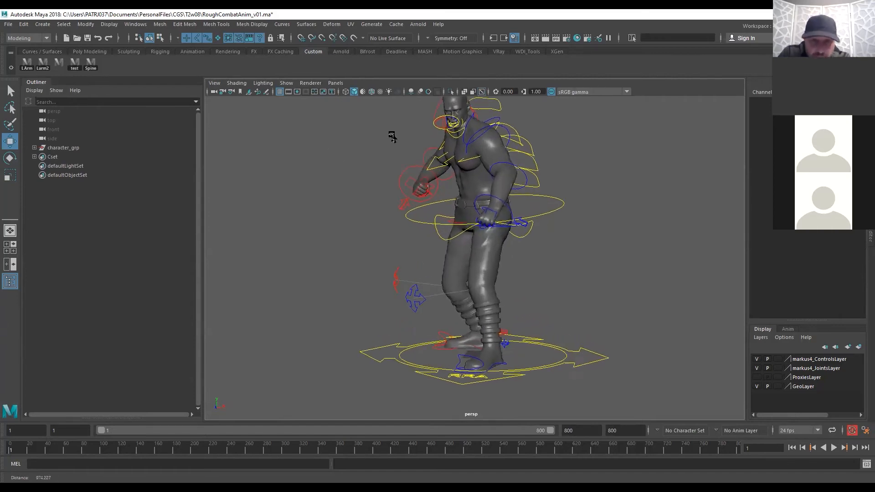
pyautogui.keyDown('alt'); pyautogui.moveTo(460, 200); pyautogui.dragTo(457, 238, button='middle'); pyautogui.keyUp('alt')
pyautogui.click(459, 126)
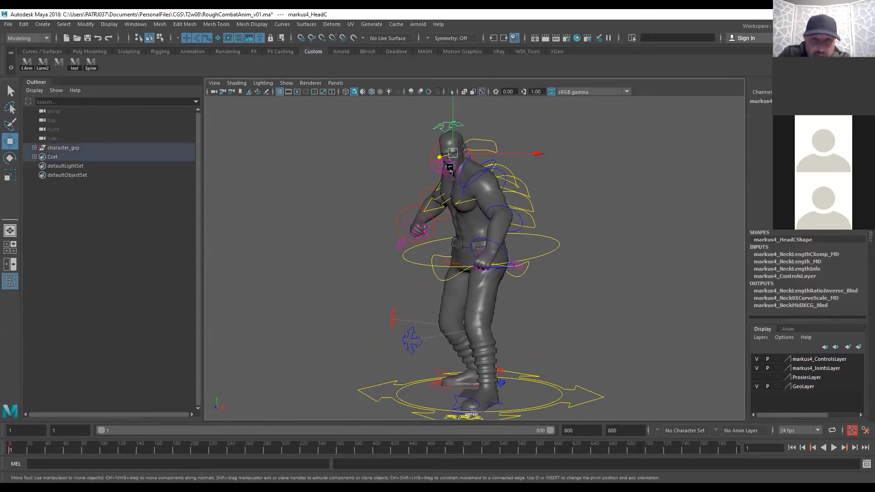
pyautogui.press('e')
pyautogui.keyDown('alt'); pyautogui.moveTo(459, 128); pyautogui.dragTo(411, 214, button='right'); pyautogui.keyUp('alt')
pyautogui.keyDown('alt'); pyautogui.moveTo(470, 235); pyautogui.dragTo(480, 221); pyautogui.keyUp('alt')
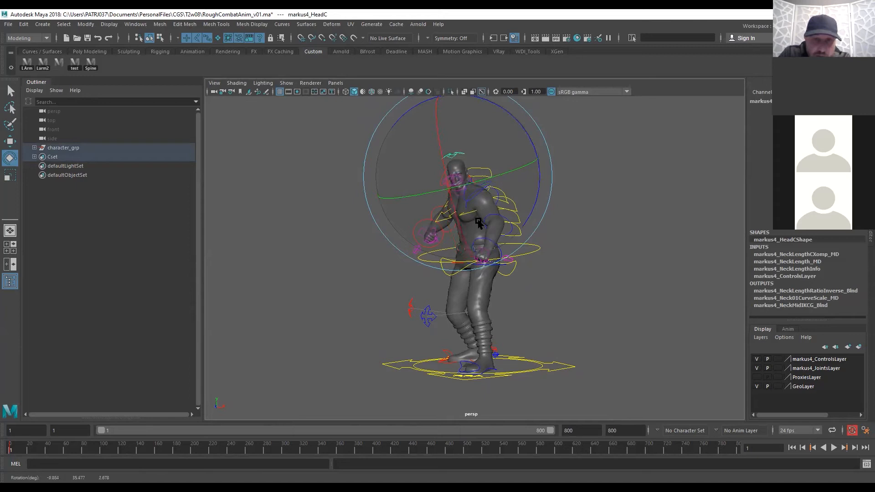
pyautogui.moveTo(510, 122); pyautogui.dragTo(515, 121)
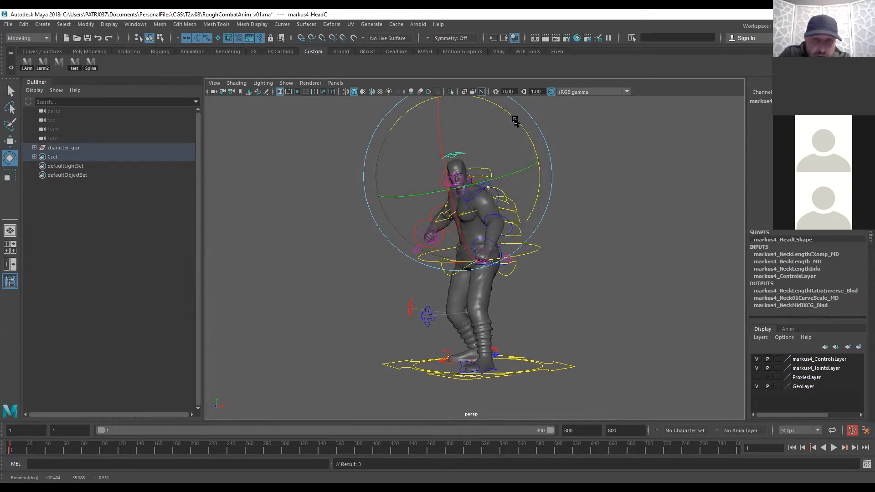
pyautogui.keyDown('alt'); pyautogui.moveTo(455, 228); pyautogui.dragTo(489, 266); pyautogui.keyUp('alt')
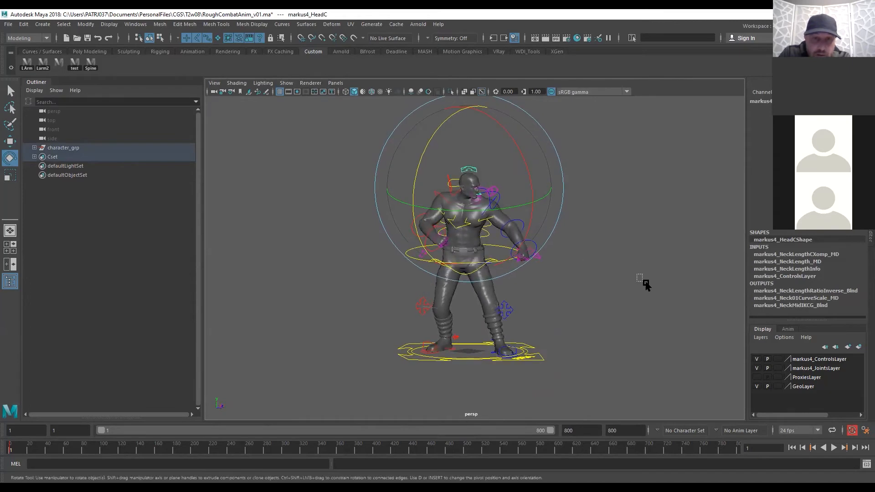
pyautogui.click(648, 287)
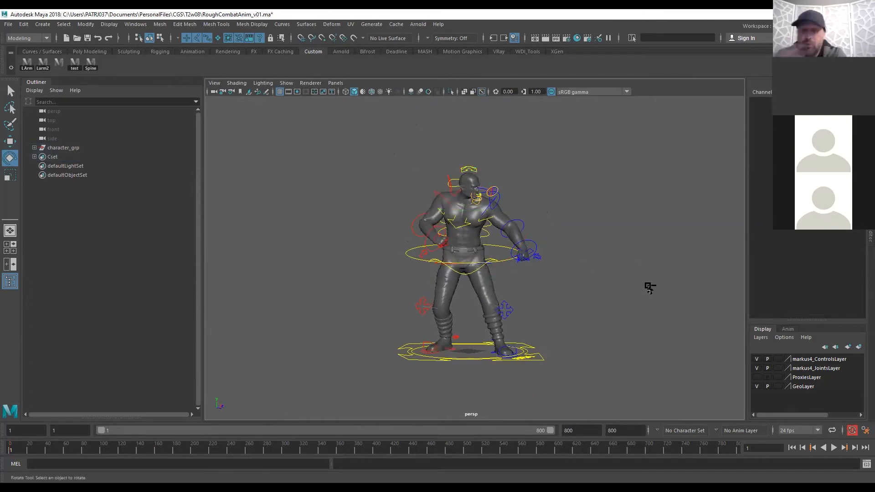
# Save the scene, and save it again as a new version named RoughCombatAnim_v02.ma
pyautogui.press('q')
pyautogui.hotkey('ctrl', 's')
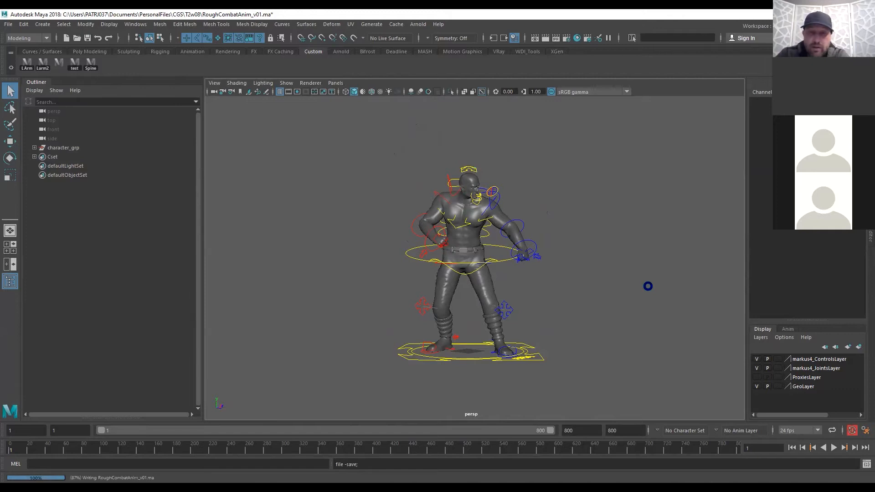
pyautogui.press('e')
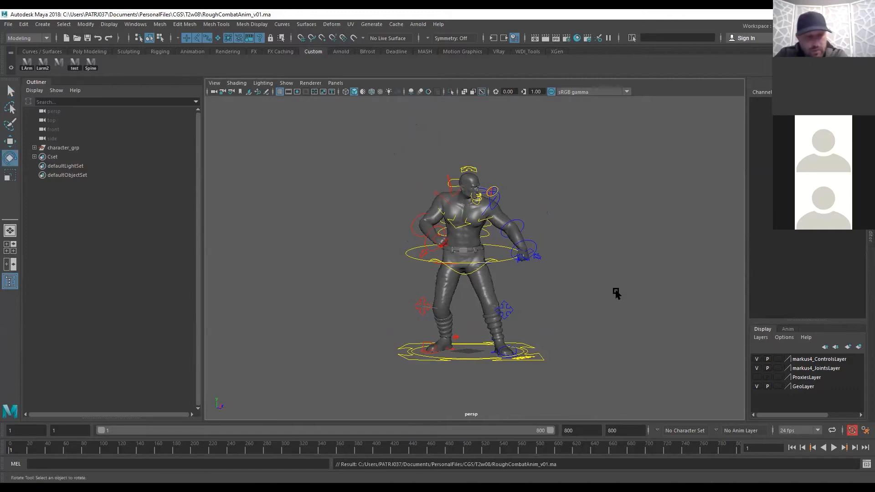
pyautogui.press('q')
pyautogui.hotkey('ctrl', 'shift', 's')
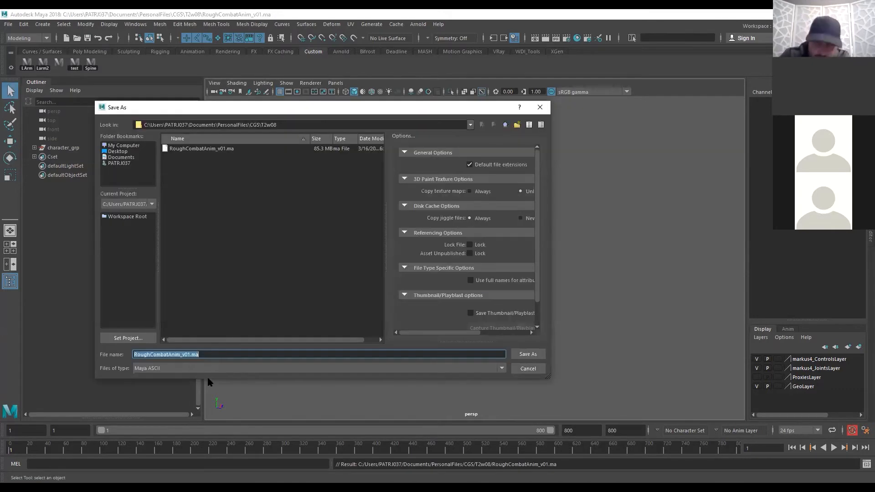
pyautogui.press('End')
pyautogui.press('BackSpace')
pyautogui.write('2')
pyautogui.press('Return')
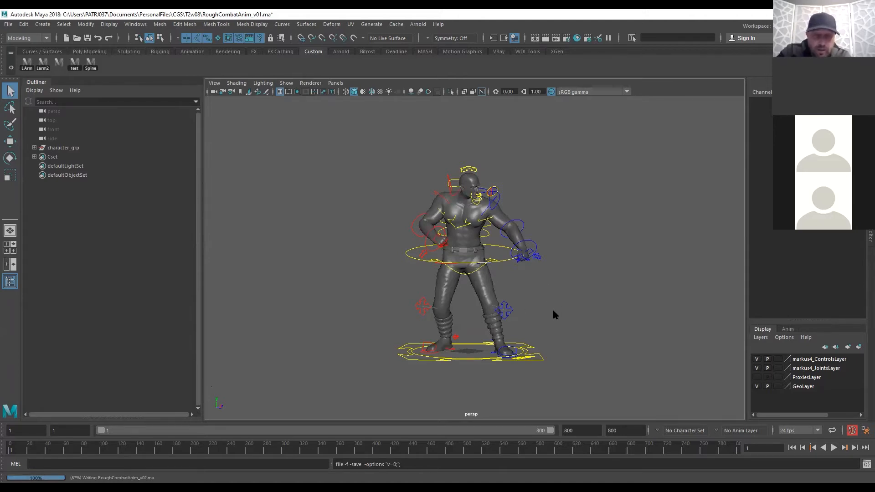
pyautogui.press('e')
pyautogui.keyDown('alt'); pyautogui.moveTo(500, 319); pyautogui.dragTo(595, 314); pyautogui.keyUp('alt')
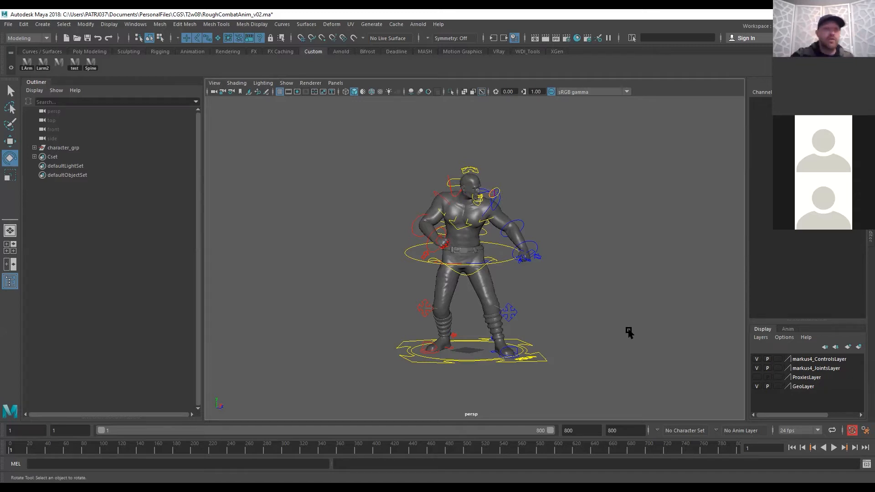
# Open the Create Reference options, review the namespace settings, and close them without creating a reference
pyautogui.click(9, 24)
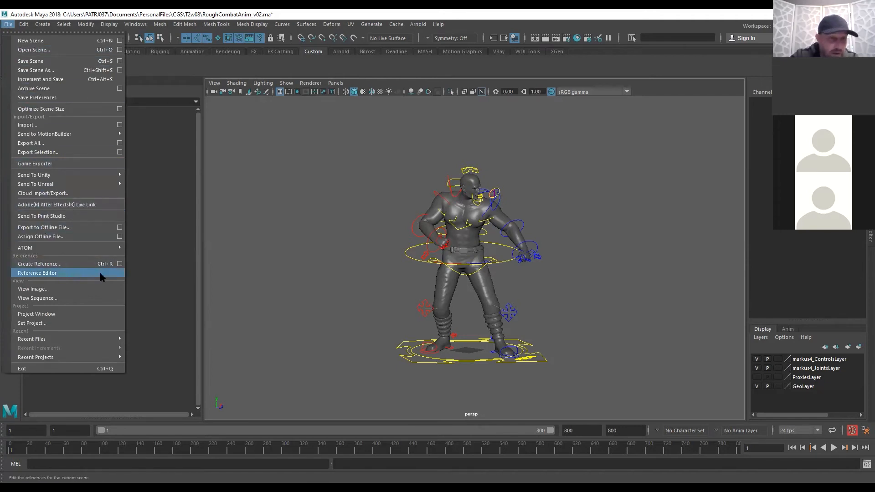
pyautogui.click(120, 264)
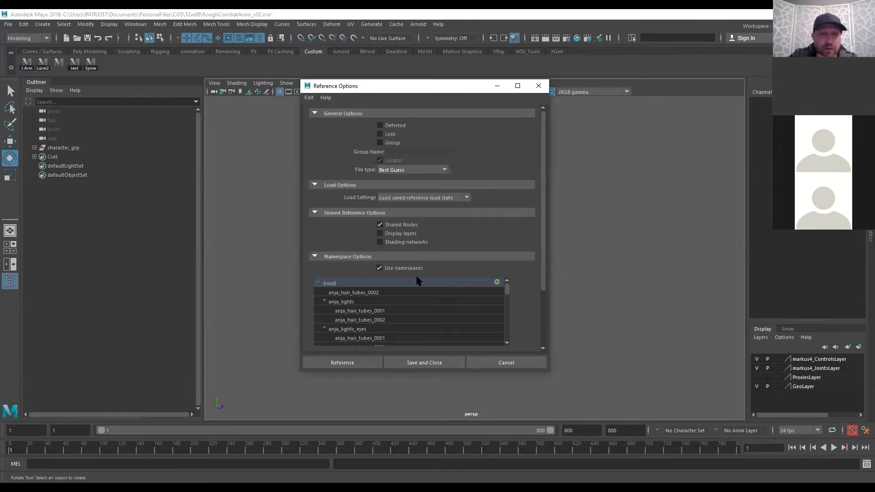
pyautogui.scroll(-2, 431, 261)
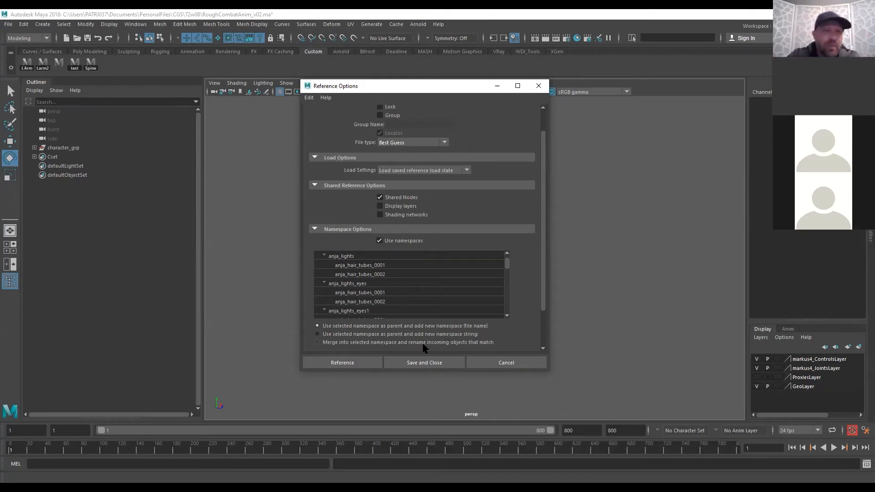
pyautogui.click(508, 363)
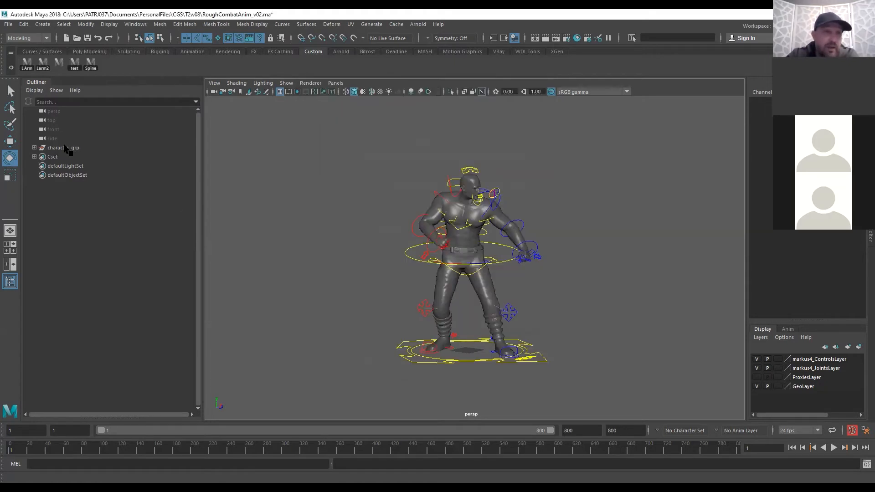
# Open the Duplicate Special options, review the copy and naming settings, and close them without duplicating
pyautogui.click(23, 24)
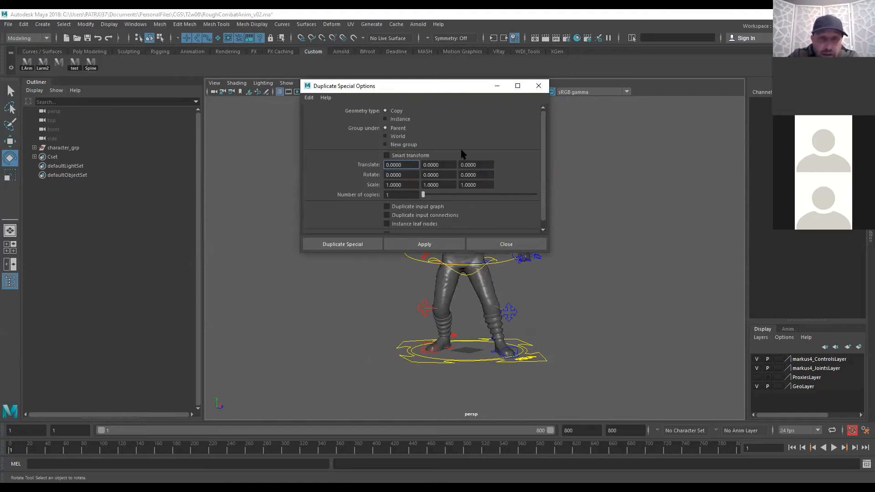
pyautogui.scroll(-1, 468, 139)
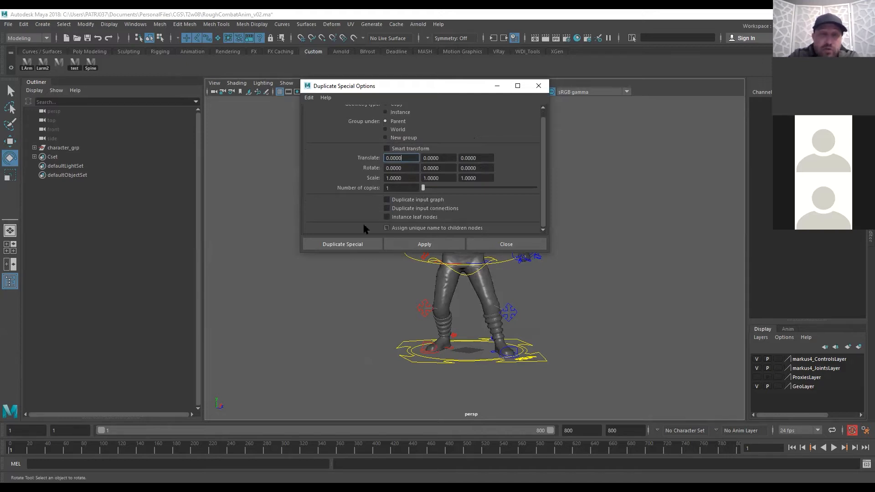
pyautogui.click(538, 87)
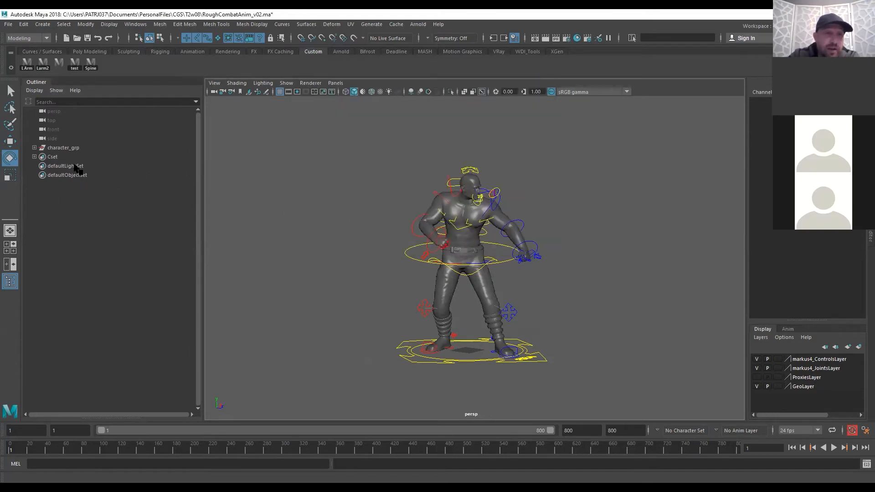
# Open the Import options, enlarge the dialog to review its namespace settings, and close it without importing
pyautogui.click(8, 24)
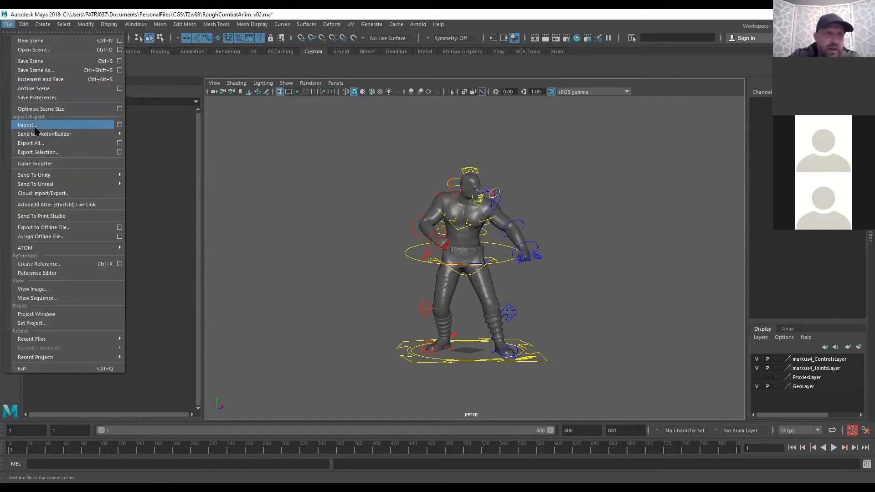
pyautogui.click(118, 125)
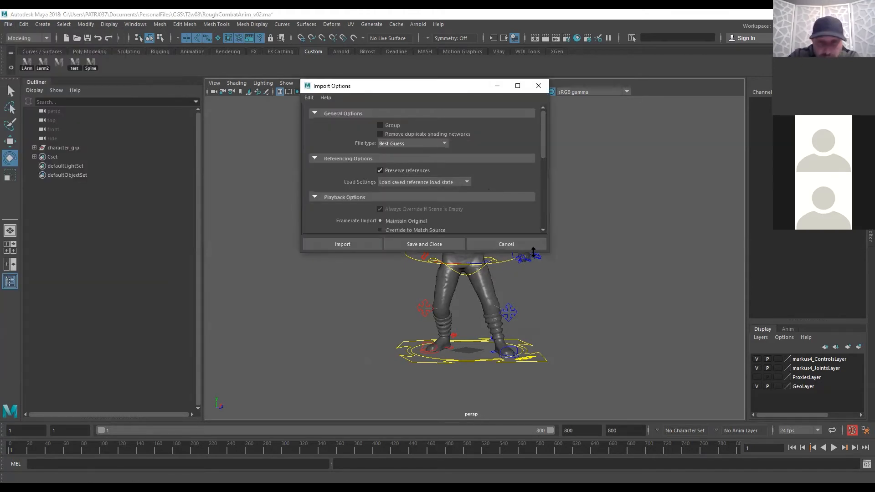
pyautogui.moveTo(534, 253); pyautogui.dragTo(491, 383)
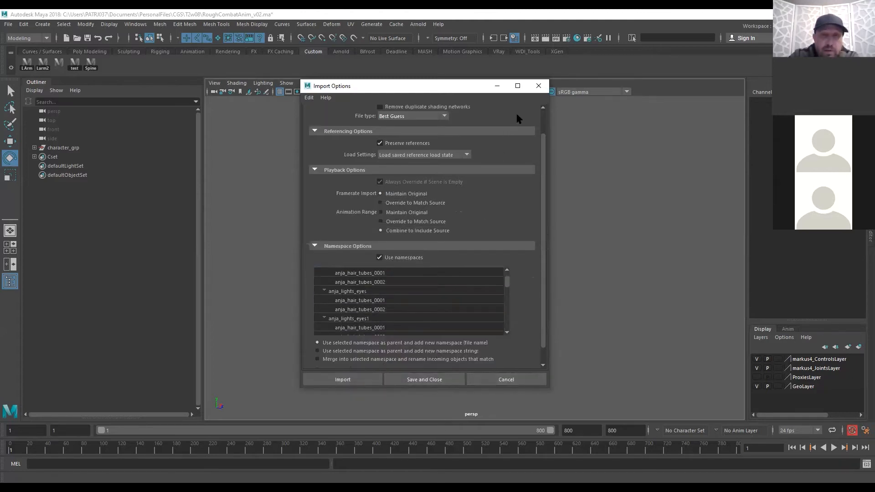
pyautogui.click(538, 85)
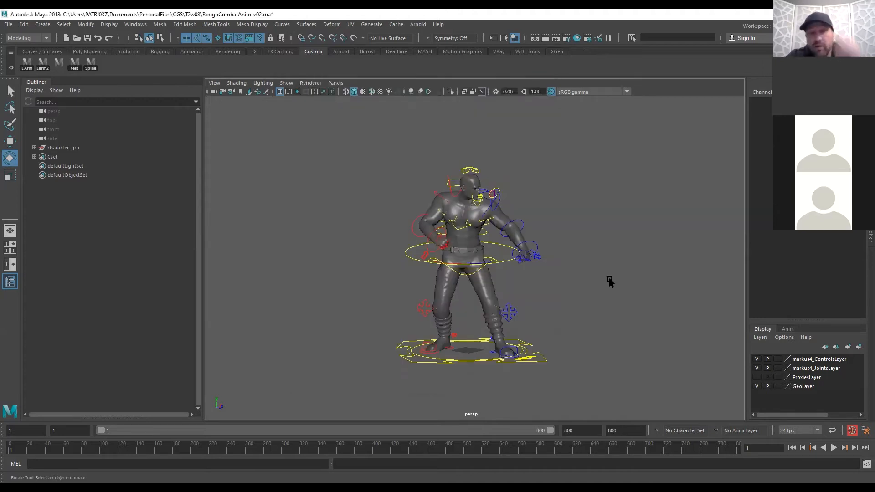
pyautogui.moveTo(515, 300)
pyautogui.keyDown('alt'); pyautogui.mouseDown()
pyautogui.moveTo(562, 296)
pyautogui.moveTo(517, 298)
pyautogui.mouseUp(); pyautogui.keyUp('alt')
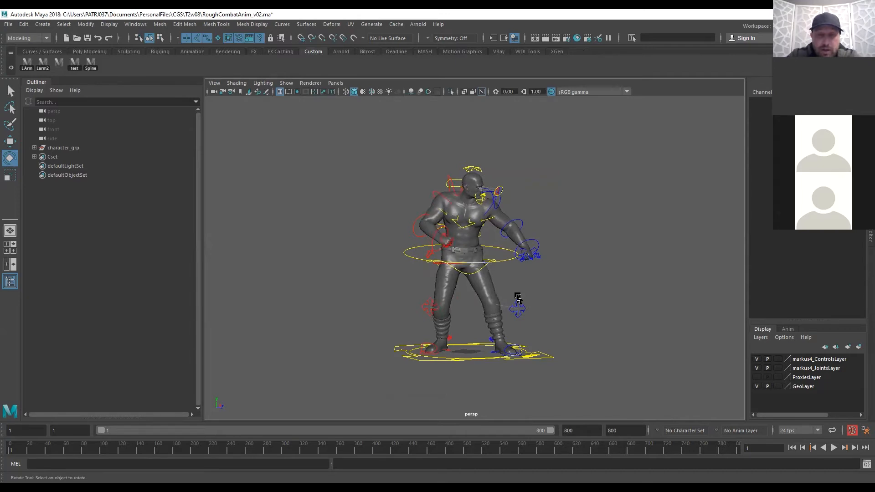
pyautogui.keyDown('alt'); pyautogui.moveTo(533, 295); pyautogui.dragTo(526, 294); pyautogui.keyUp('alt')
pyautogui.keyDown('alt'); pyautogui.moveTo(526, 294); pyautogui.dragTo(452, 319, button='right'); pyautogui.keyUp('alt')
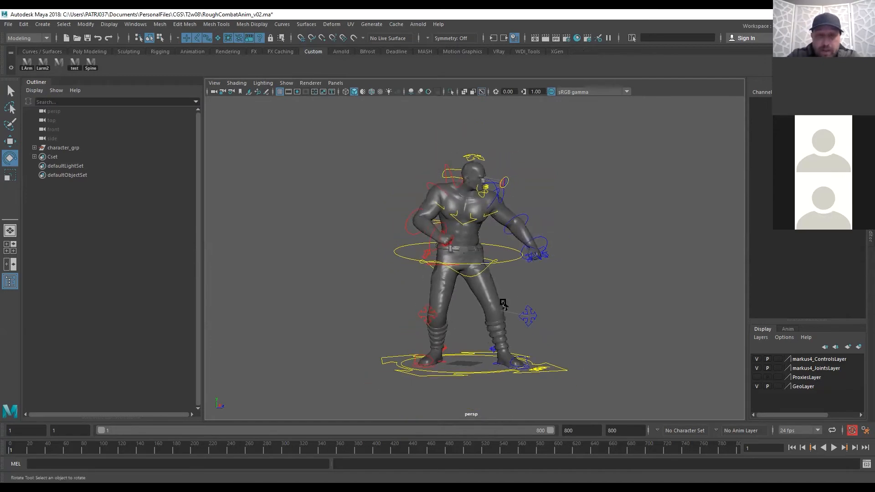
pyautogui.keyDown('alt'); pyautogui.moveTo(707, 295); pyautogui.dragTo(618, 286, button='right'); pyautogui.keyUp('alt')
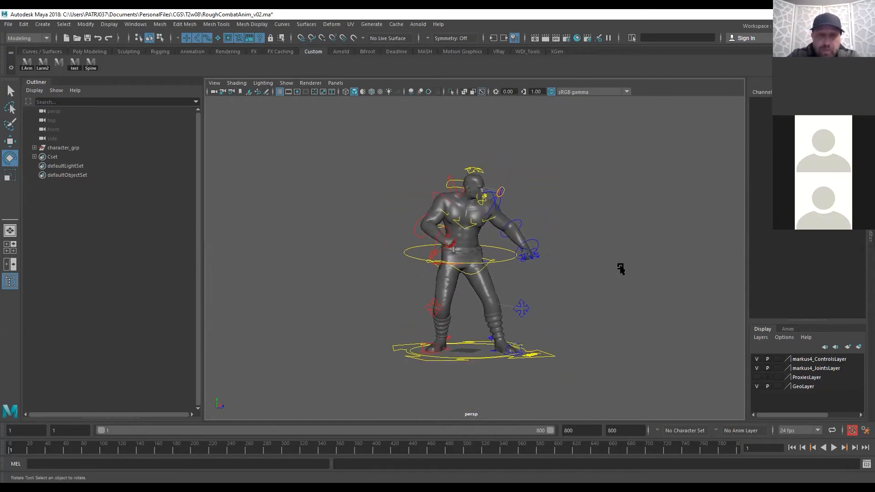
pyautogui.keyDown('alt'); pyautogui.moveTo(423, 299); pyautogui.dragTo(496, 291, button='right'); pyautogui.keyUp('alt')
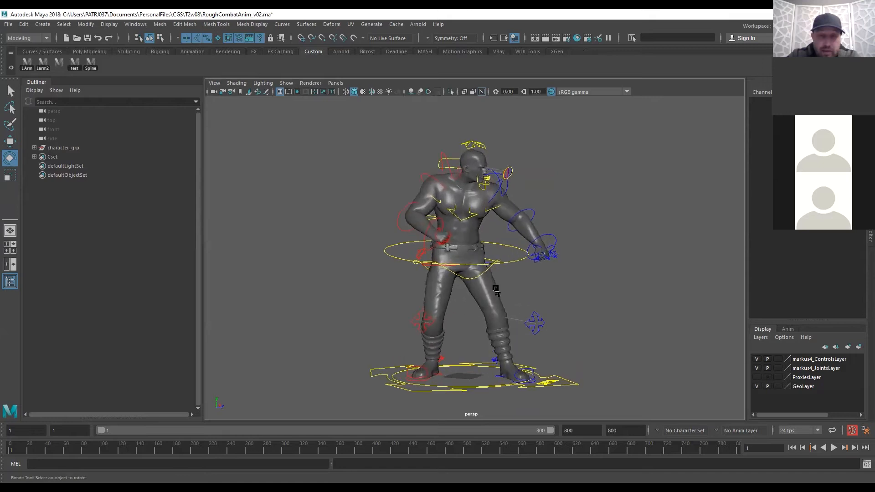
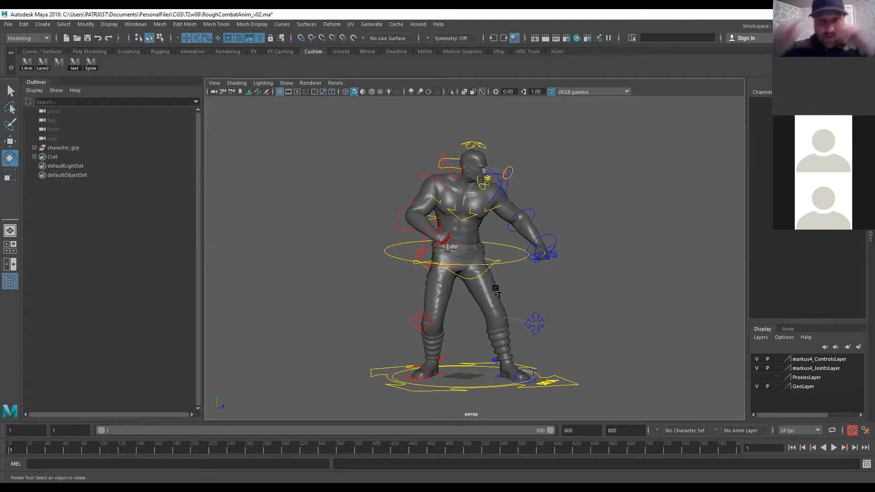
pyautogui.keyDown('alt'); pyautogui.moveTo(555, 256); pyautogui.dragTo(590, 264); pyautogui.keyUp('alt')
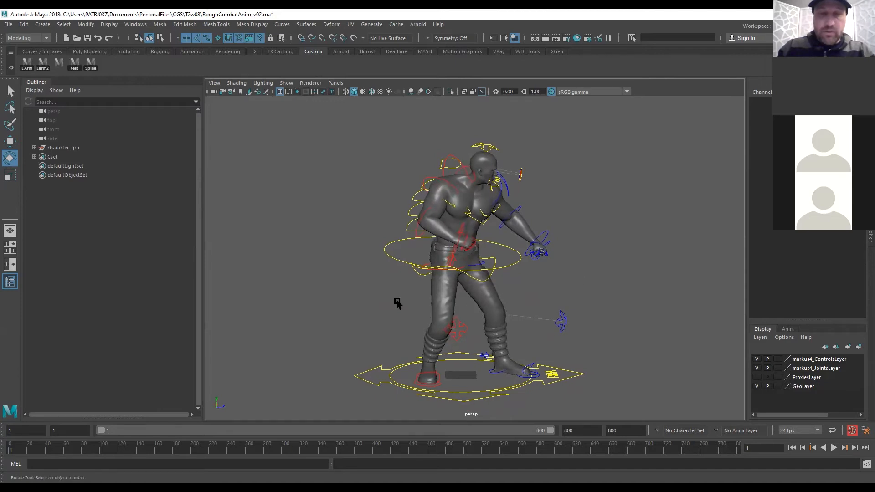
pyautogui.keyDown('alt'); pyautogui.moveTo(521, 282); pyautogui.dragTo(440, 278); pyautogui.keyUp('alt')
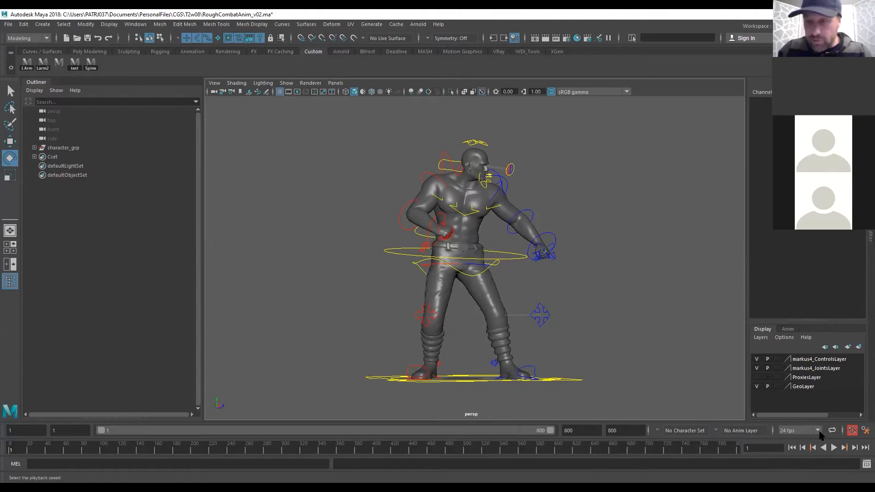
# Set the scene's playback rate to 60 fps and reset the start of the playback range to frame 1
pyautogui.click(819, 431)
pyautogui.scroll(-3, 816, 384)
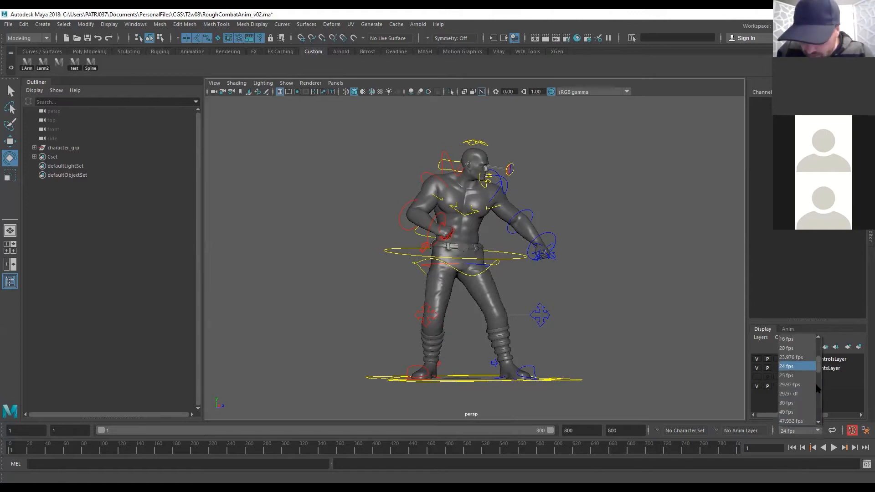
pyautogui.scroll(-1, 814, 389)
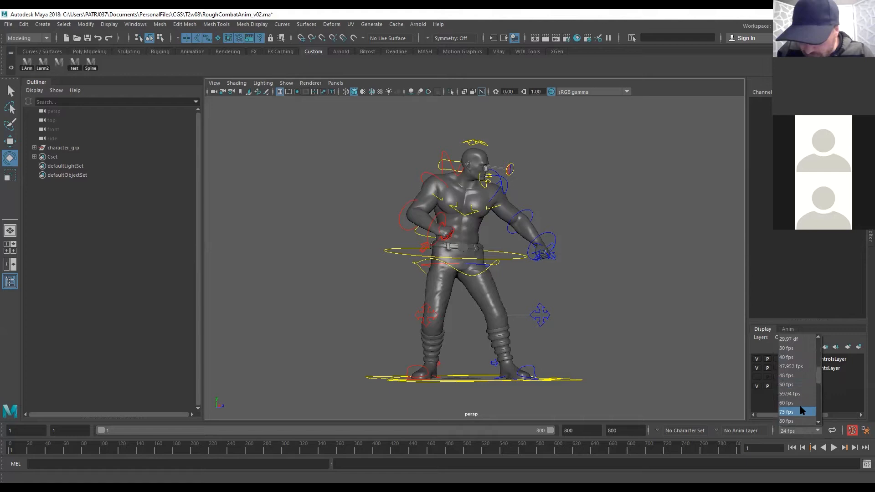
pyautogui.click(797, 403)
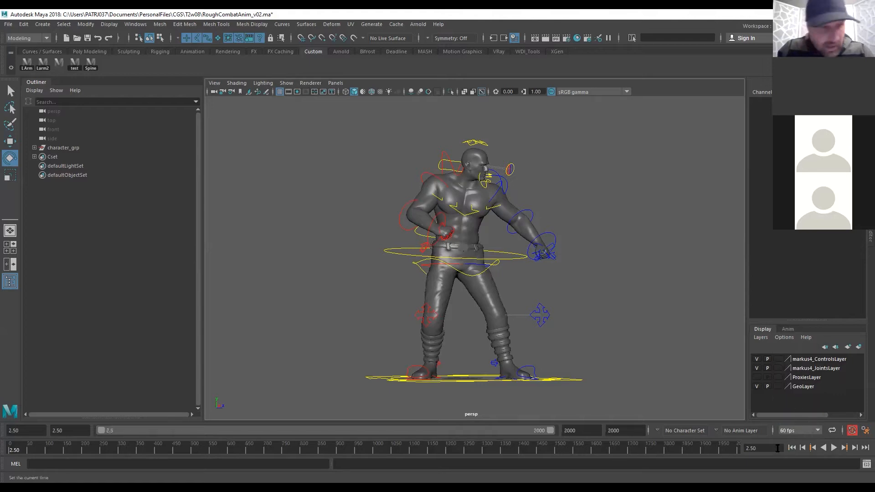
pyautogui.doubleClick(69, 431)
pyautogui.write('1')
pyautogui.press('Return')
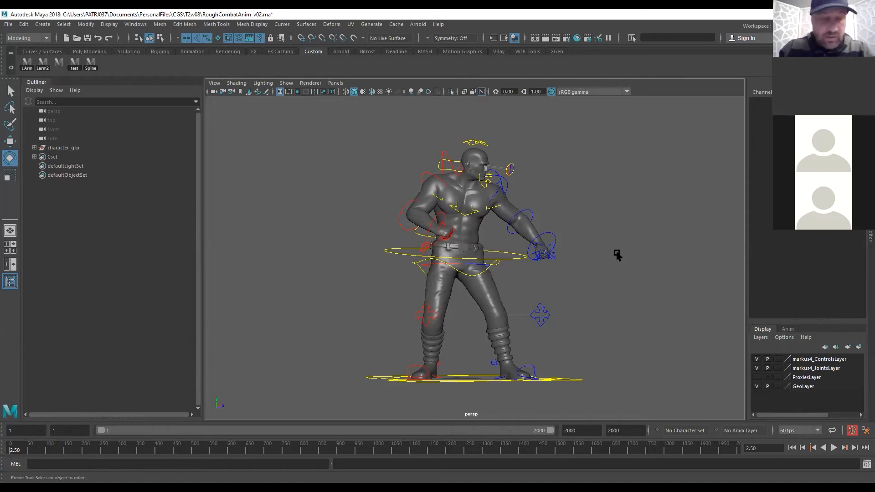
# Select all of the character's rig controls in wireframe display and show their animation curves in the Graph Editor
pyautogui.press('4')
pyautogui.keyDown('alt'); pyautogui.moveTo(628, 260); pyautogui.dragTo(363, 289, button='right'); pyautogui.keyUp('alt')
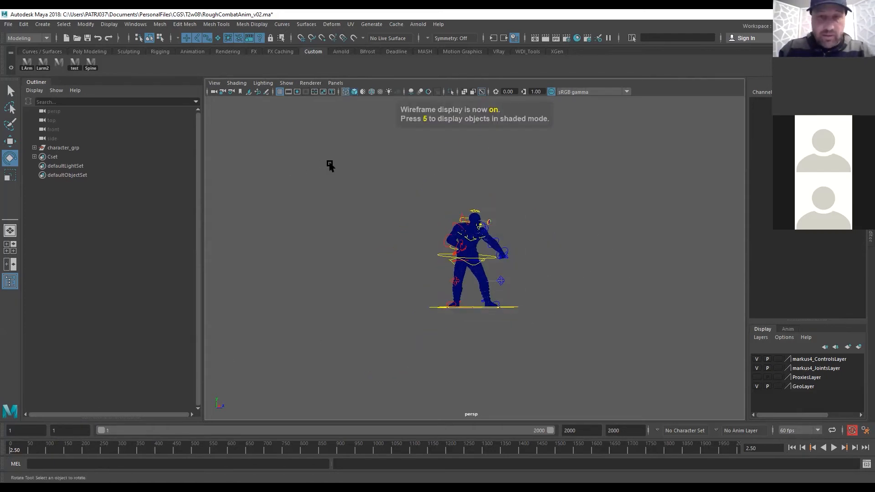
pyautogui.click(487, 308)
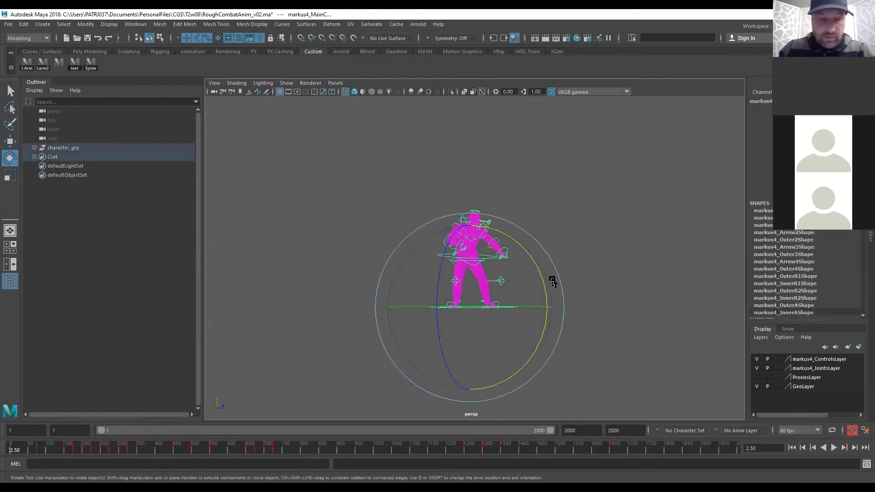
pyautogui.press('space')
pyautogui.moveTo(399, 292); pyautogui.dragTo(742, 401)
pyautogui.press('Delete')
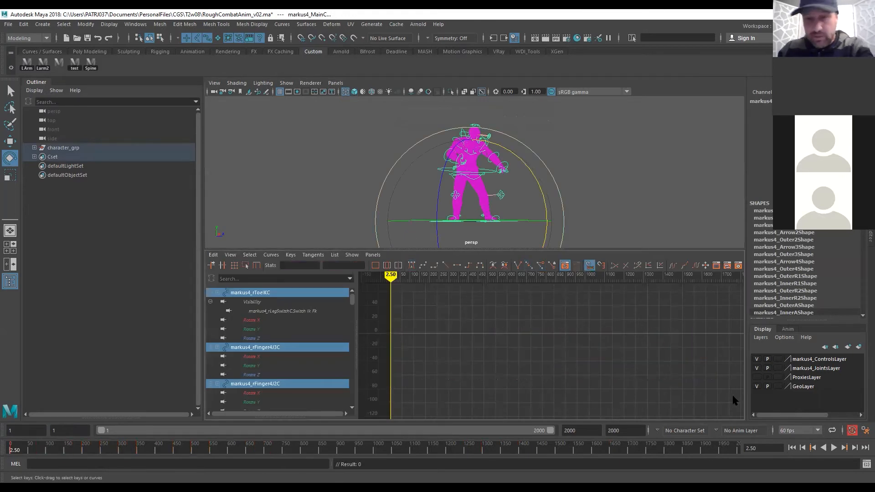
pyautogui.press('s')
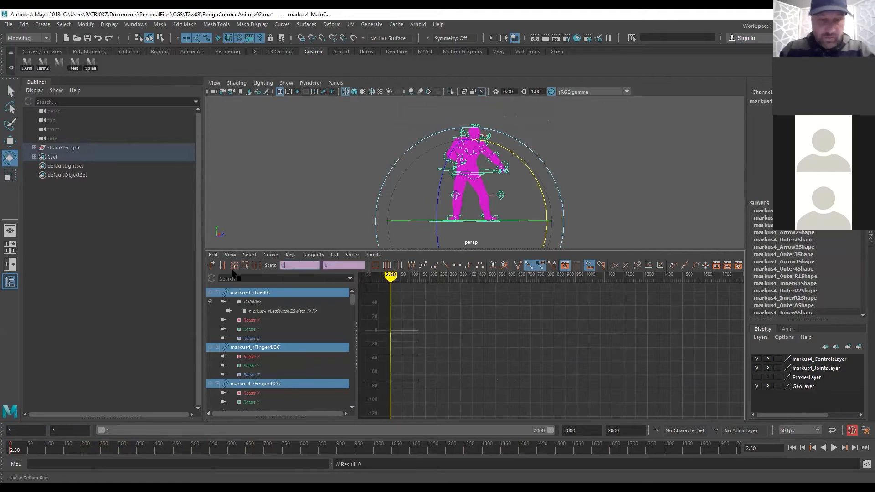
pyautogui.press('Return')
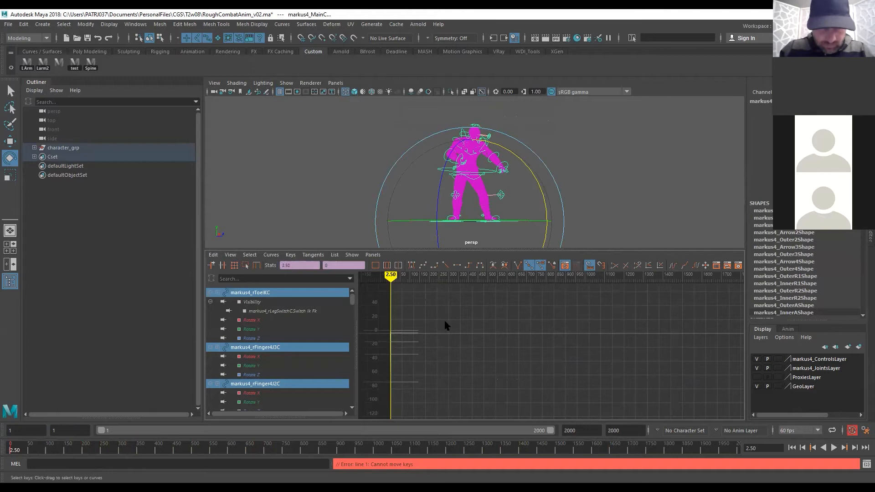
pyautogui.hotkey('ctrl', 'z')
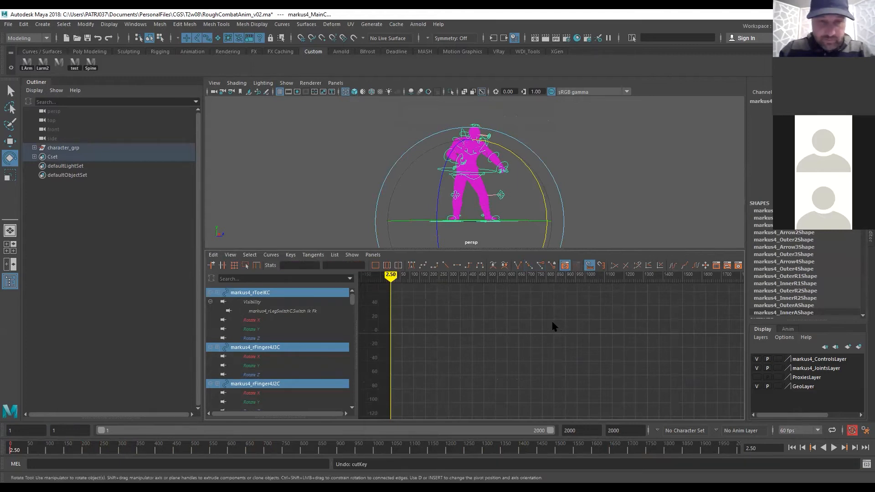
pyautogui.hotkey('ctrl', 'z')
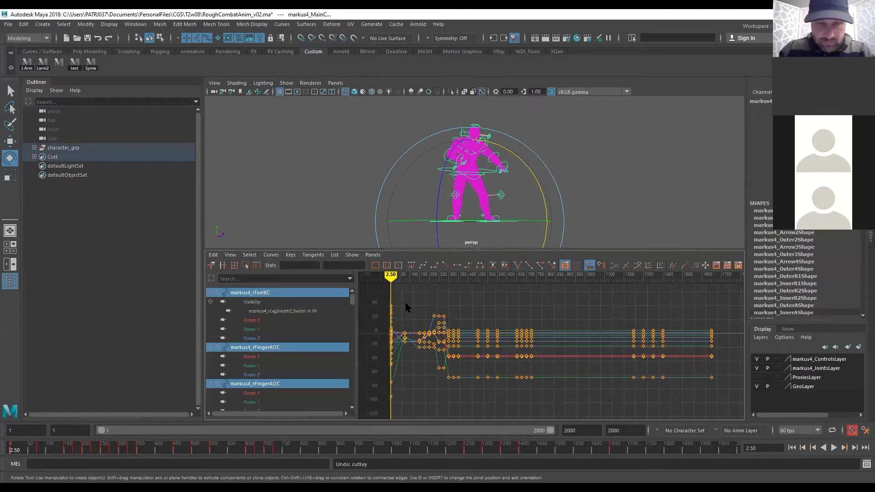
# Delete the rig's keys after frame 75 and try to move the starting pose keys at frame 2.5 to frame 1
pyautogui.moveTo(412, 294); pyautogui.dragTo(731, 417)
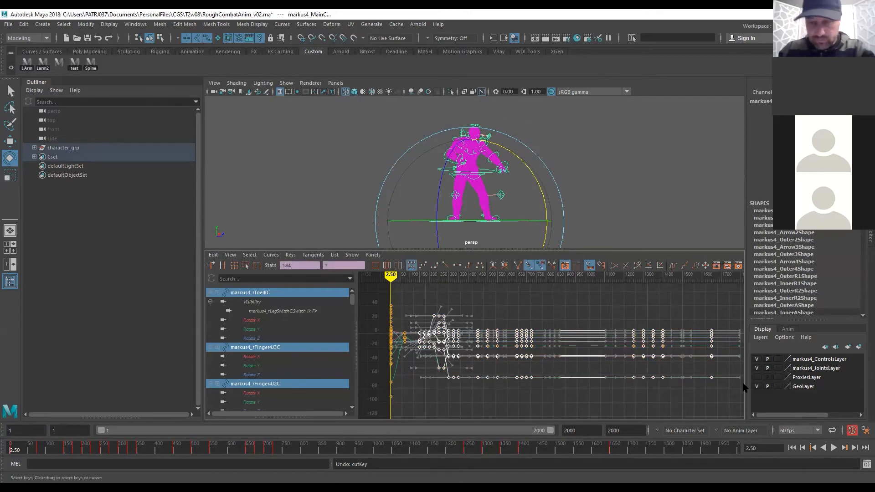
pyautogui.press('Delete')
pyautogui.moveTo(394, 362); pyautogui.dragTo(422, 397)
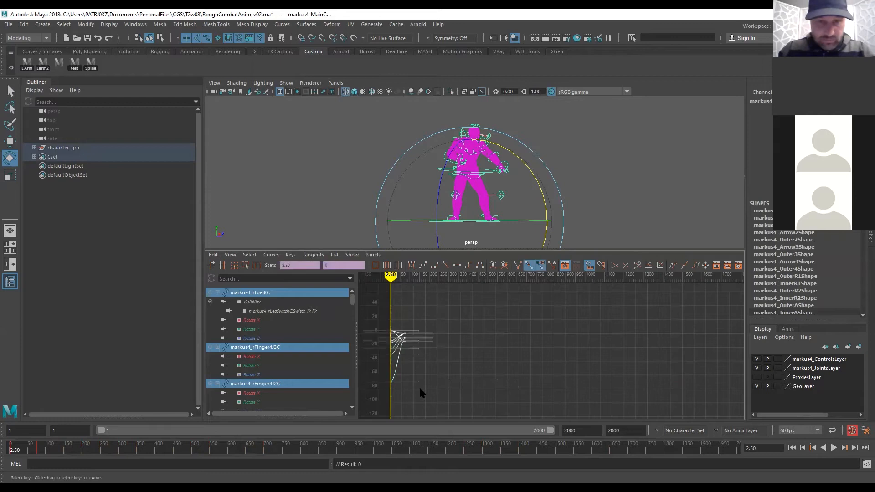
pyautogui.click(307, 268)
pyautogui.write('1')
pyautogui.press('Return')
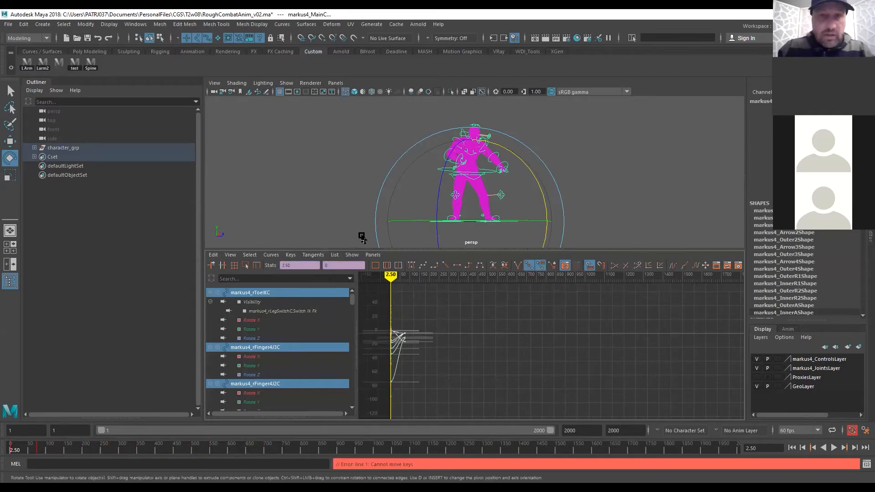
# Filter the Graph Editor's curve list to show only keyable attributes
pyautogui.click(289, 84)
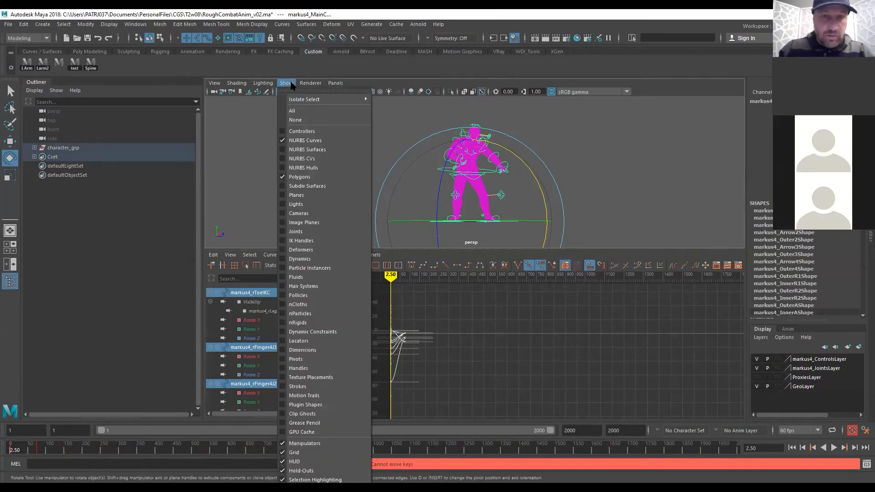
pyautogui.click(292, 85)
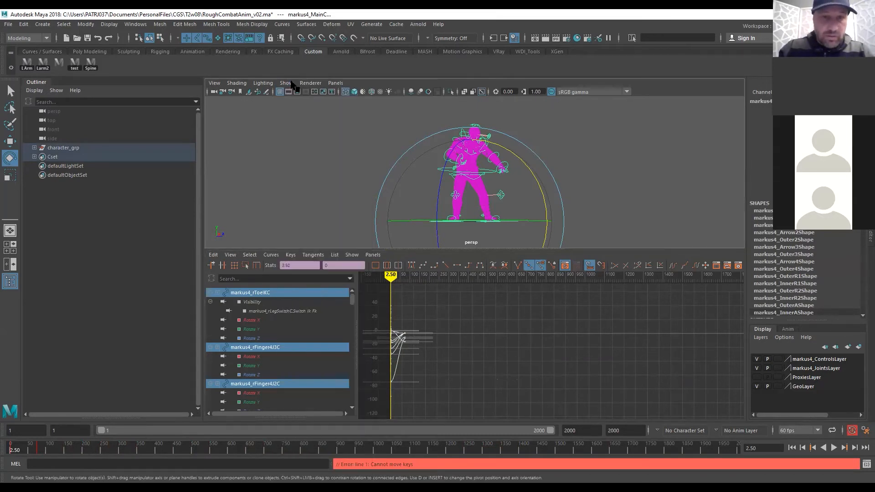
pyautogui.click(416, 306)
pyautogui.press('f')
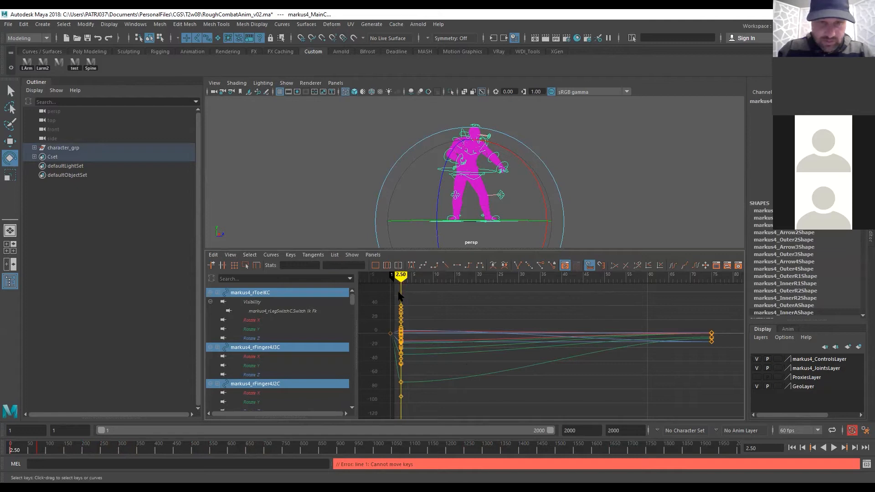
pyautogui.moveTo(373, 313); pyautogui.dragTo(393, 356)
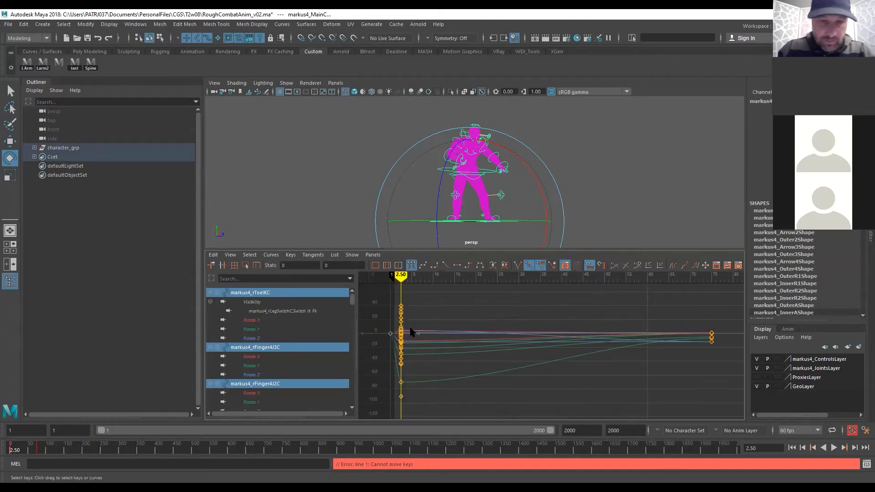
pyautogui.keyDown('alt'); pyautogui.moveTo(544, 357); pyautogui.dragTo(598, 335, button='middle'); pyautogui.keyUp('alt')
pyautogui.keyDown('alt'); pyautogui.keyDown('shift'); pyautogui.moveTo(404, 316); pyautogui.dragTo(473, 332, button='right'); pyautogui.keyUp('shift'); pyautogui.keyUp('alt')
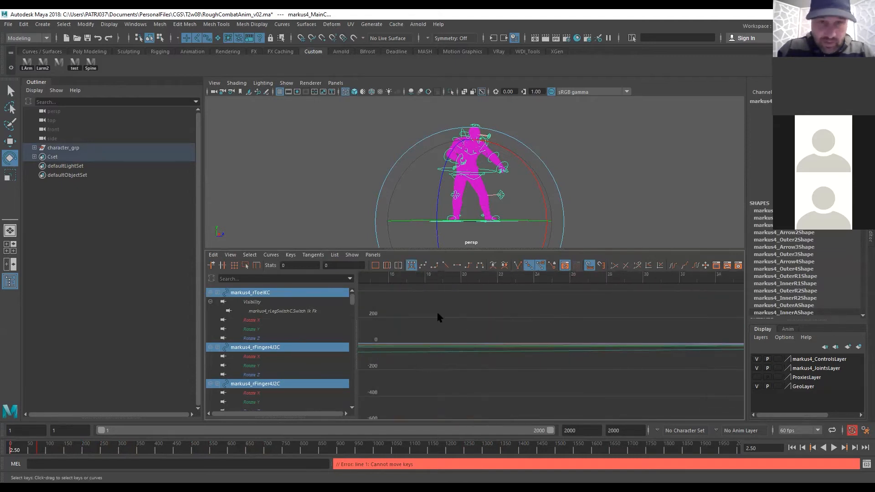
pyautogui.press('f')
pyautogui.click(352, 255)
pyautogui.moveTo(366, 281)
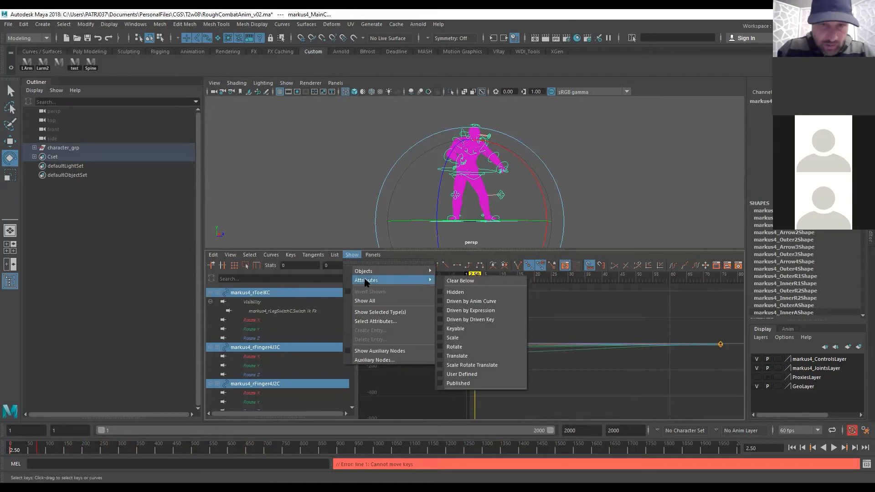
pyautogui.click(472, 329)
pyautogui.click(501, 325)
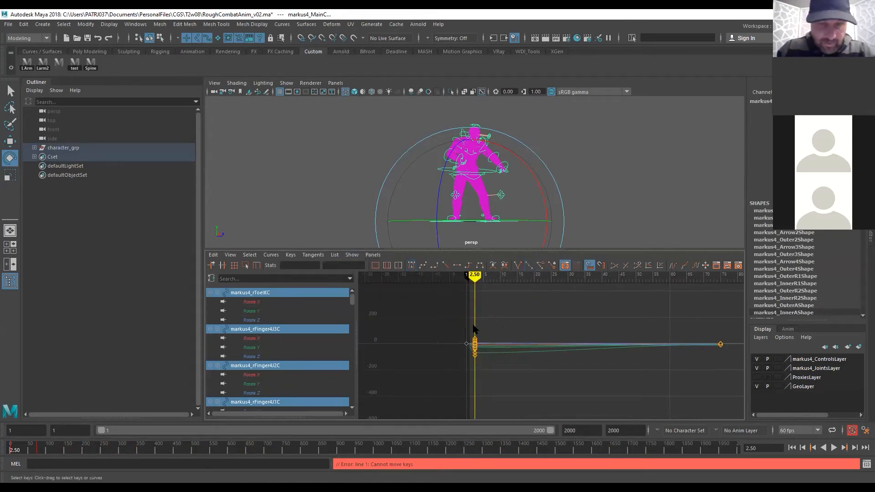
# Move all of the starting pose keys at frame 2.5 to frame 1
pyautogui.press('f')
pyautogui.moveTo(400, 307); pyautogui.dragTo(424, 433)
pyautogui.click(318, 265)
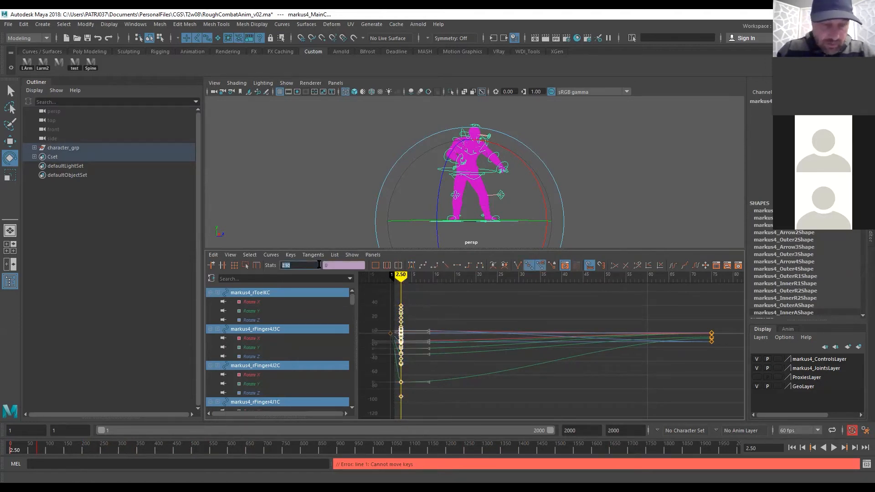
pyautogui.write('1')
pyautogui.press('Return')
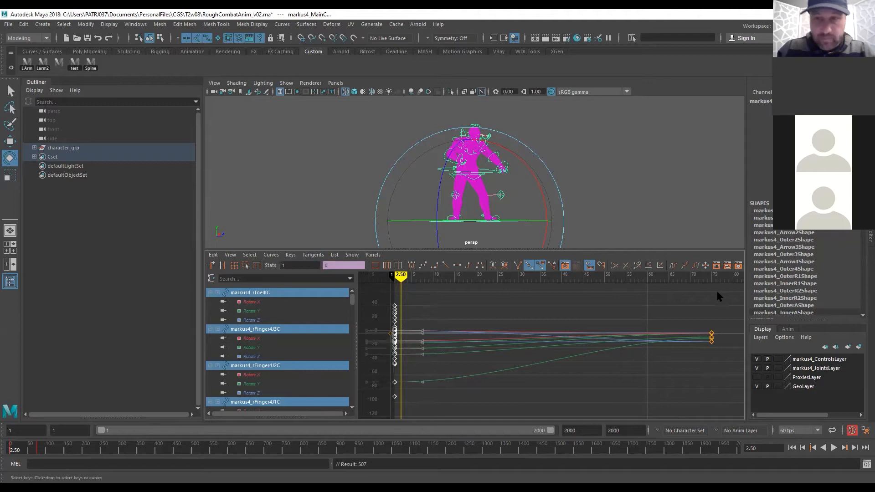
# Delete the keys at frame 75 and the stray keys before frame 1, keeping only the starting pose
pyautogui.moveTo(700, 307); pyautogui.dragTo(737, 380)
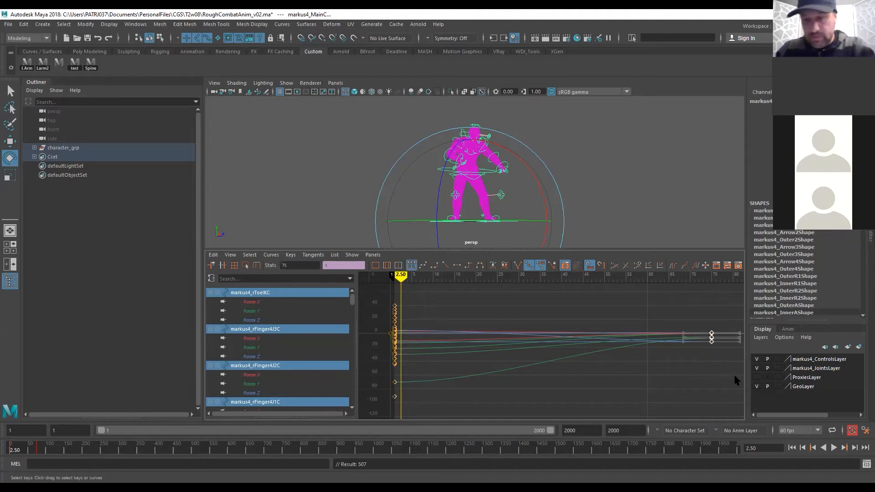
pyautogui.press('Delete')
pyautogui.hotkey('ctrl', 'z')
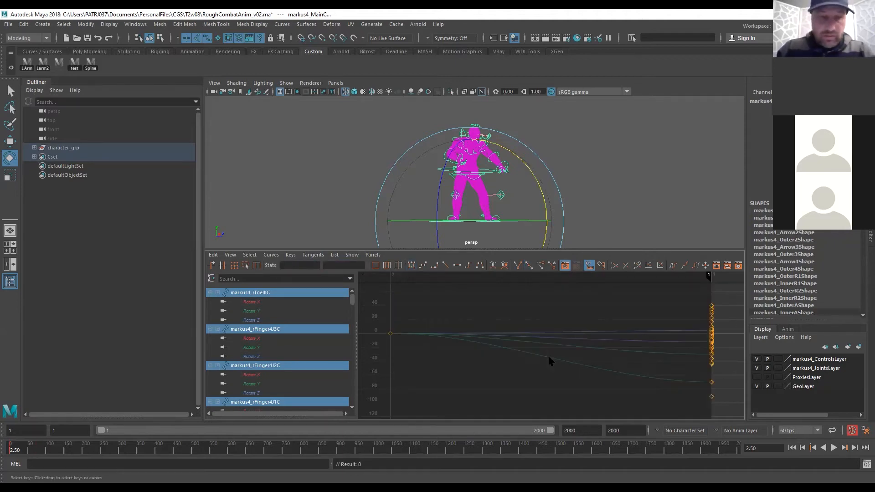
pyautogui.moveTo(542, 293); pyautogui.dragTo(296, 402)
pyautogui.press('Delete')
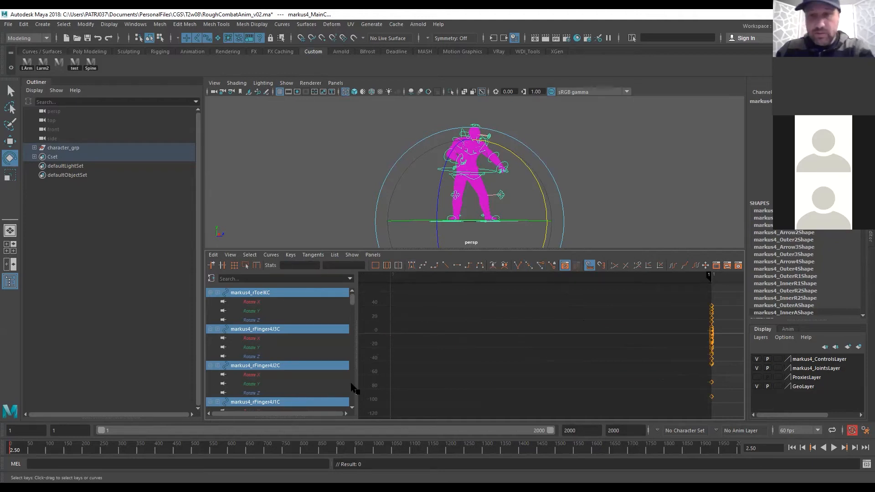
# Deselect the rig, show the viewport in shaded display and go to frame 60
pyautogui.click(610, 211)
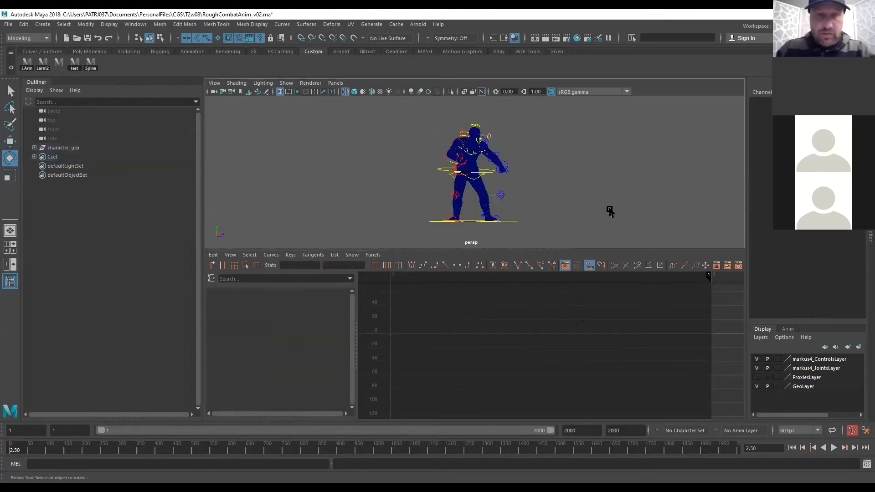
pyautogui.press('5')
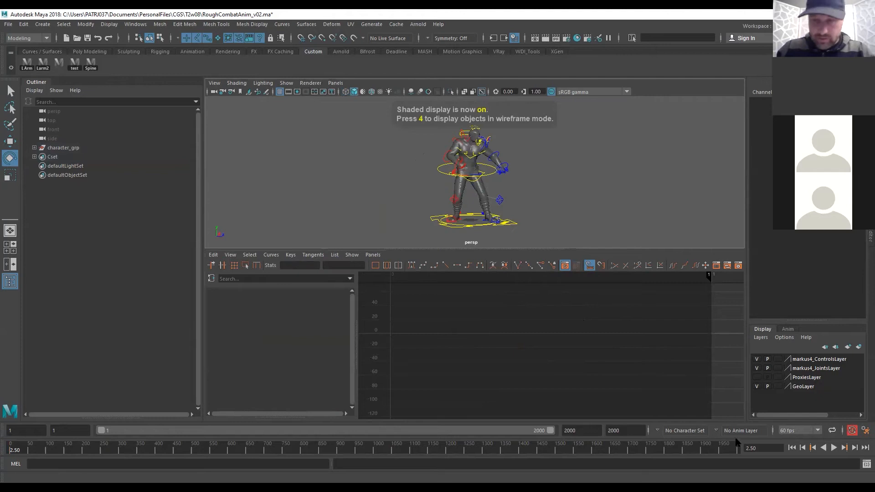
pyautogui.click(762, 448)
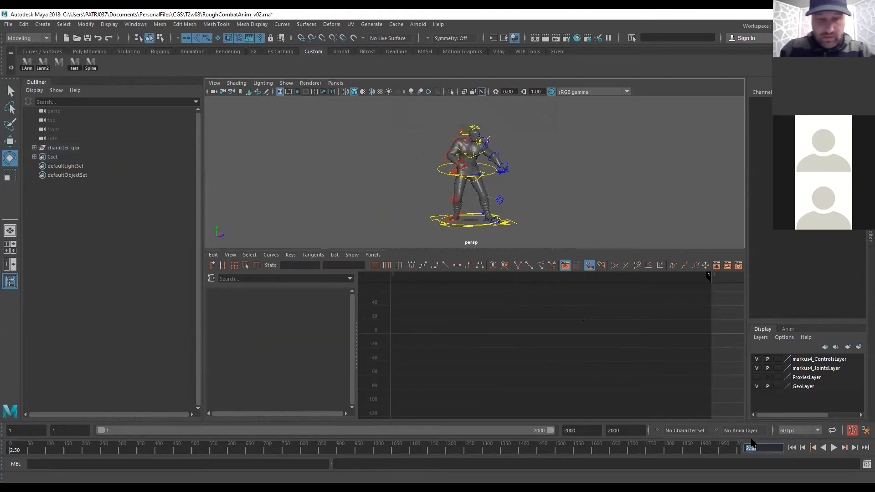
pyautogui.write('60')
pyautogui.press('Return')
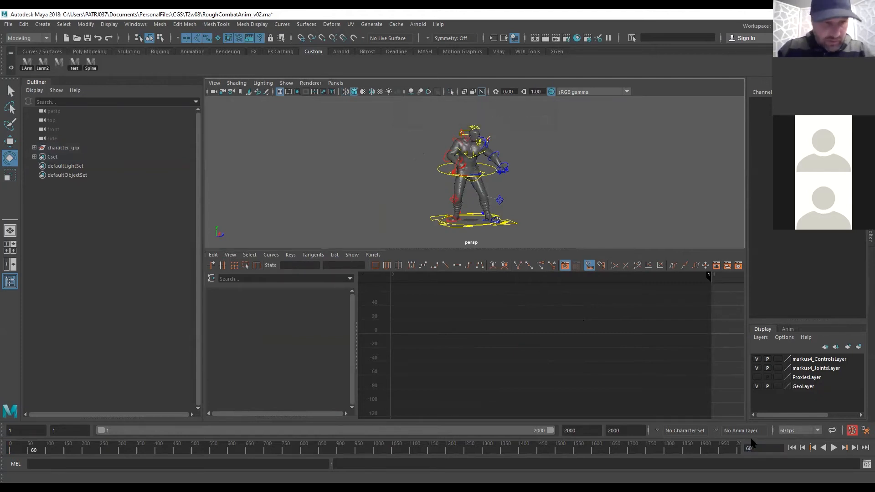
# Shorten the animation range so it ends at frame 60 and return to frame 1
pyautogui.click(617, 431)
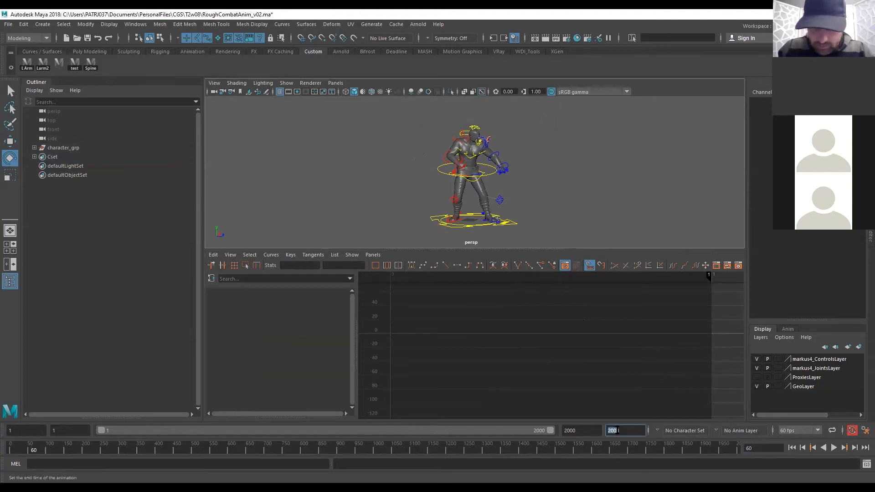
pyautogui.write('600')
pyautogui.press('Return')
pyautogui.moveTo(631, 432); pyautogui.dragTo(496, 438)
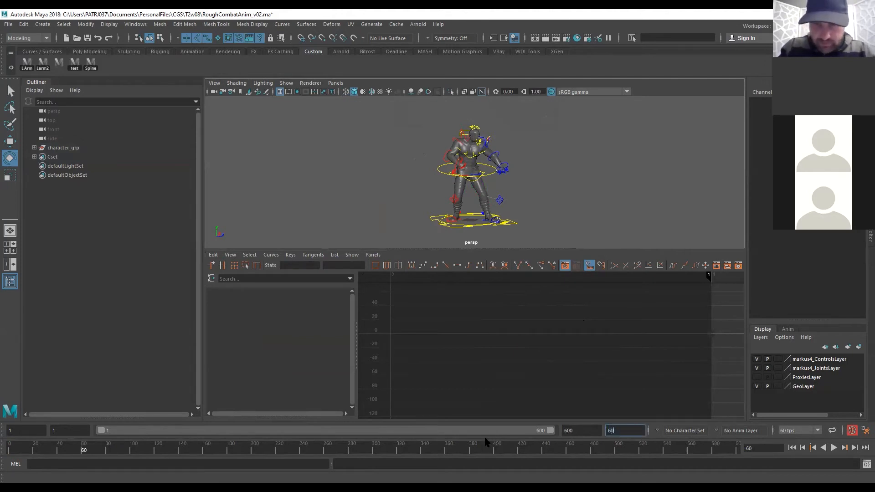
pyautogui.write('60')
pyautogui.press('Return')
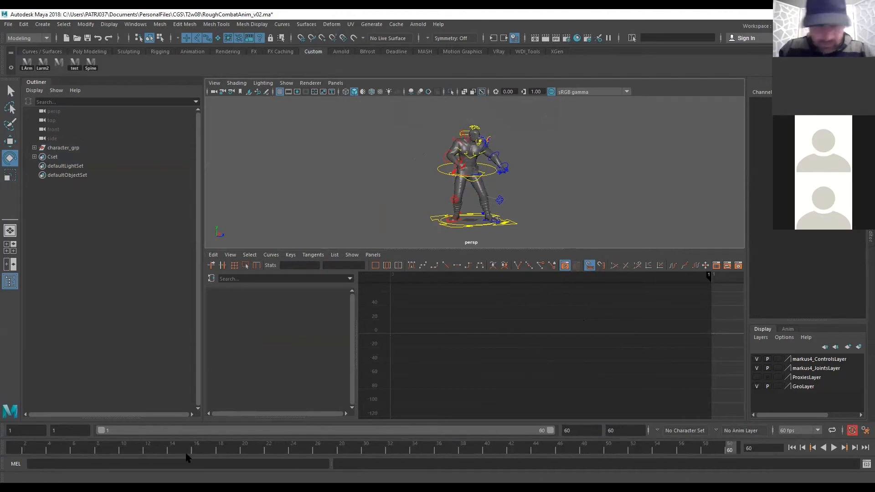
pyautogui.click(9, 449)
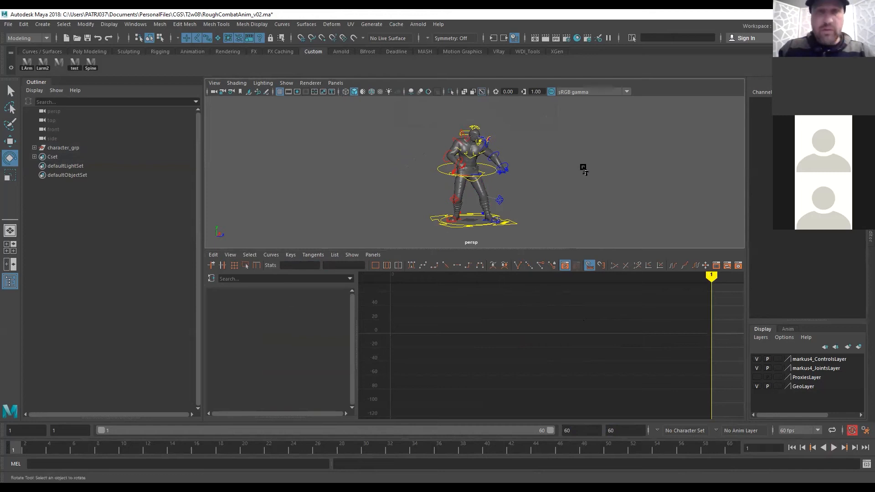
# Maximize the perspective view with the whole character framed closer
pyautogui.keyDown('alt'); pyautogui.moveTo(477, 202); pyautogui.dragTo(493, 183); pyautogui.keyUp('alt')
pyautogui.keyDown('alt'); pyautogui.moveTo(493, 184); pyautogui.dragTo(572, 197, button='right'); pyautogui.keyUp('alt')
pyautogui.scroll(3, 512, 182)
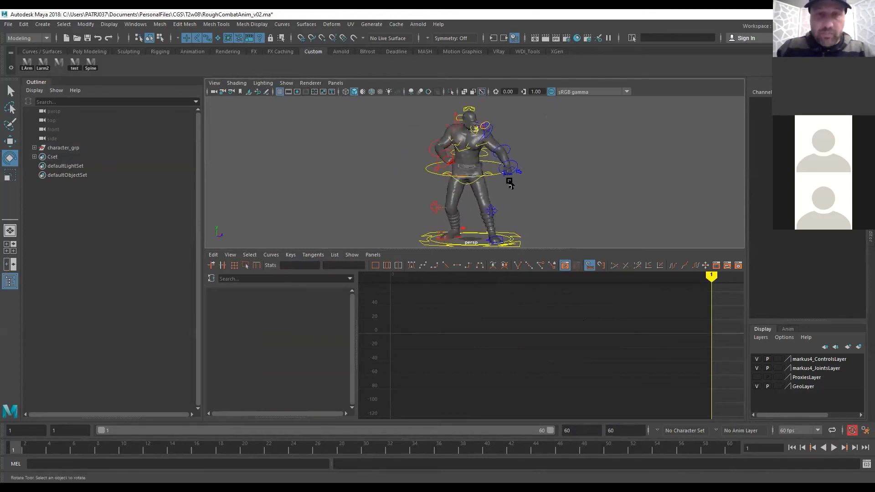
pyautogui.press('space')
pyautogui.scroll(2, 542, 285)
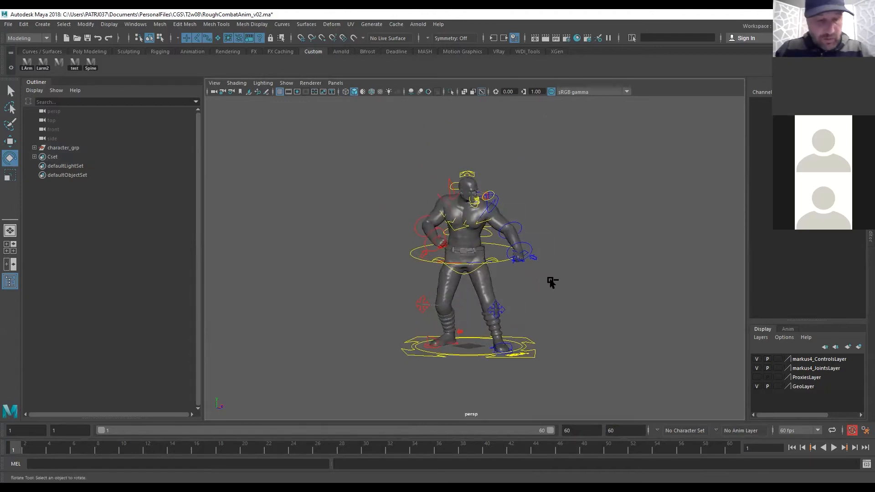
# Save the scene as RoughCombatAnim_v01.ma in the T2w08 folder, replacing the existing file
pyautogui.press('q')
pyautogui.hotkey('ctrl', 'shift', 's')
pyautogui.click(235, 150)
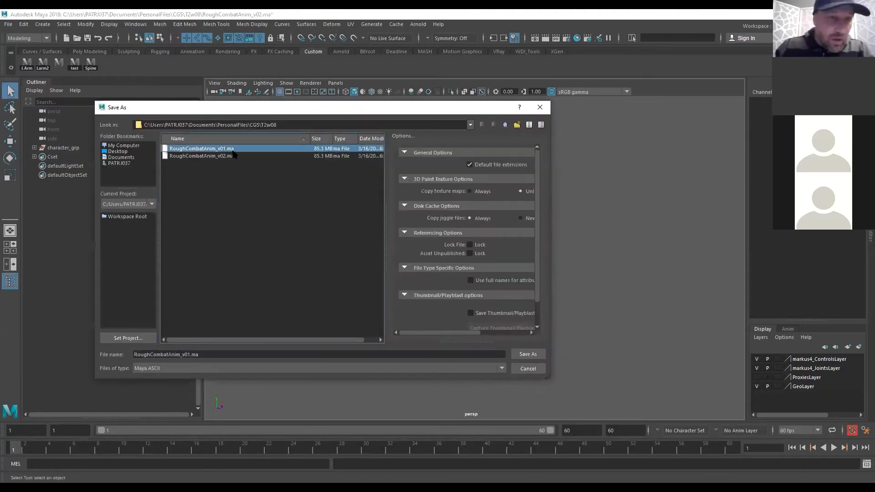
pyautogui.click(527, 355)
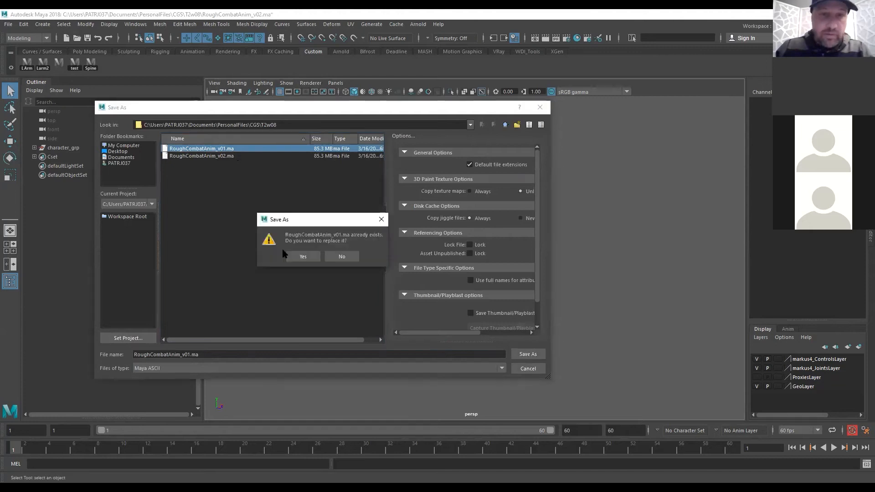
pyautogui.click(309, 259)
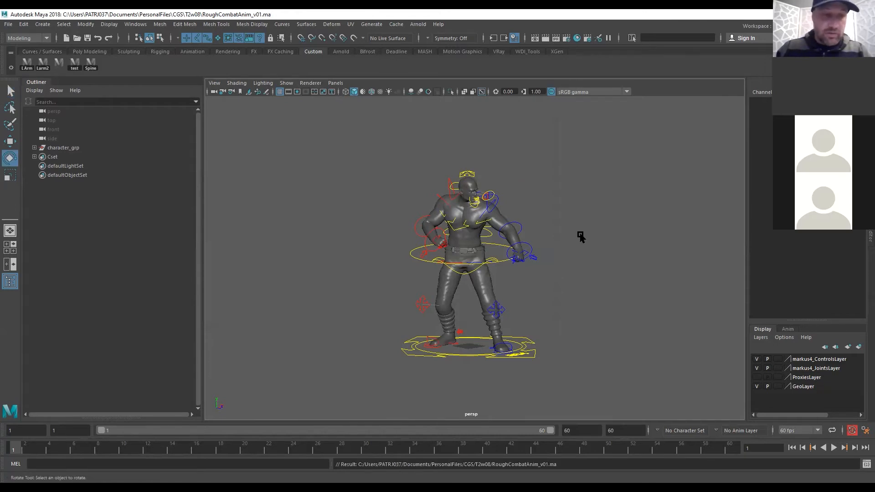
# Save the scene again as RoughCombatAnim_v02.ma, replacing the existing file
pyautogui.press('e')
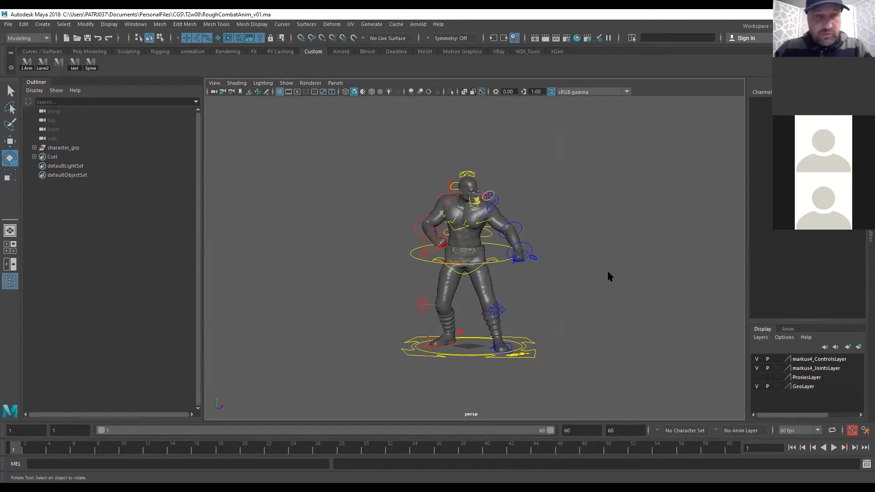
pyautogui.press('q')
pyautogui.hotkey('ctrl', 'shift', 's')
pyautogui.click(222, 157)
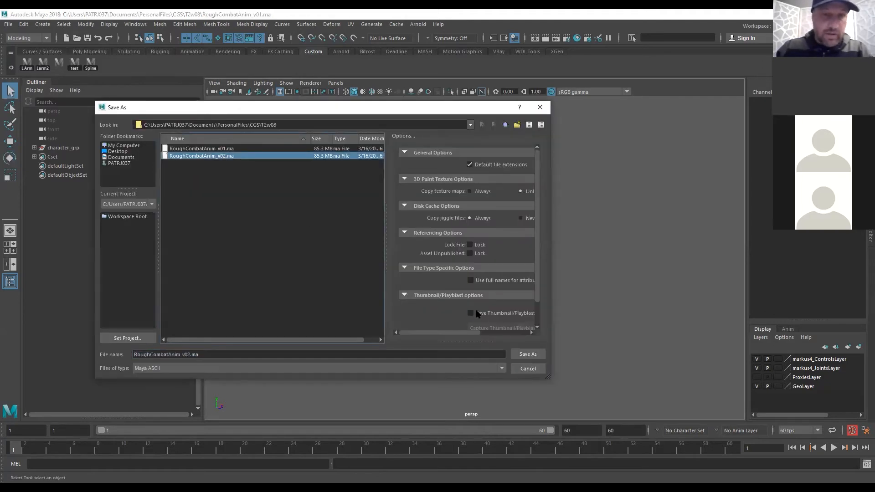
pyautogui.click(528, 354)
pyautogui.click(307, 257)
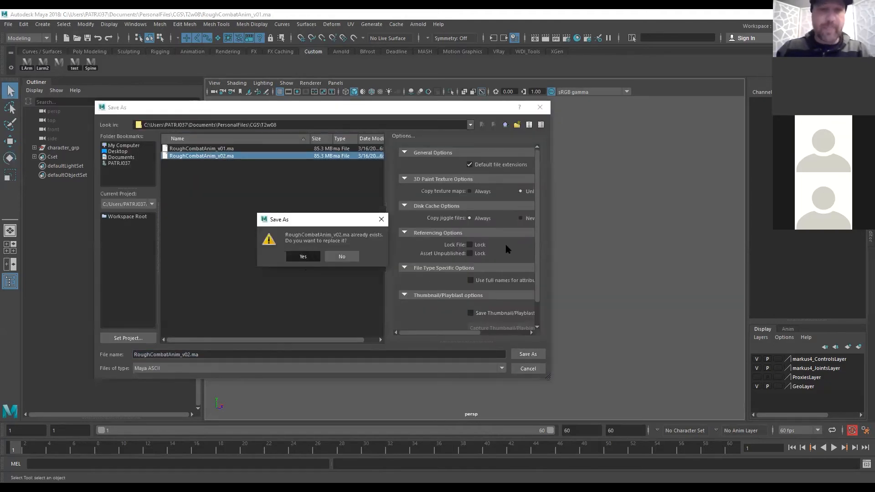
pyautogui.press('Return')
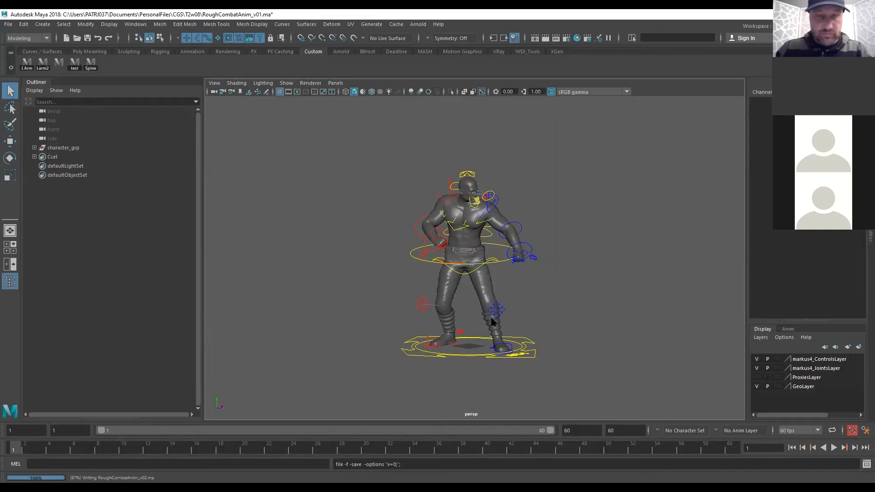
# Frame the character's legs and feet and set the current time to frame 18
pyautogui.press('e')
pyautogui.keyDown('alt'); pyautogui.moveTo(511, 320); pyautogui.dragTo(334, 371); pyautogui.keyUp('alt')
pyautogui.scroll(5, 610, 292)
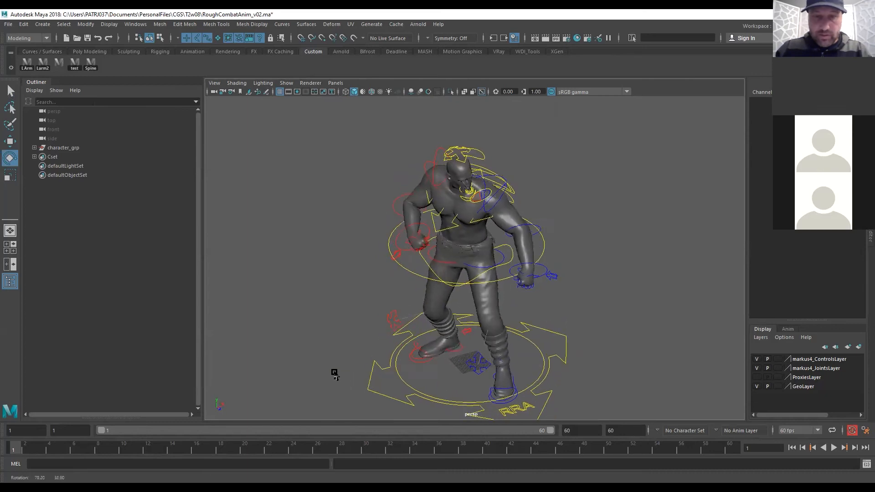
pyautogui.keyDown('alt'); pyautogui.moveTo(334, 371); pyautogui.dragTo(575, 376, button='right'); pyautogui.keyUp('alt')
pyautogui.keyDown('alt'); pyautogui.moveTo(589, 366); pyautogui.dragTo(516, 175, button='middle'); pyautogui.keyUp('alt')
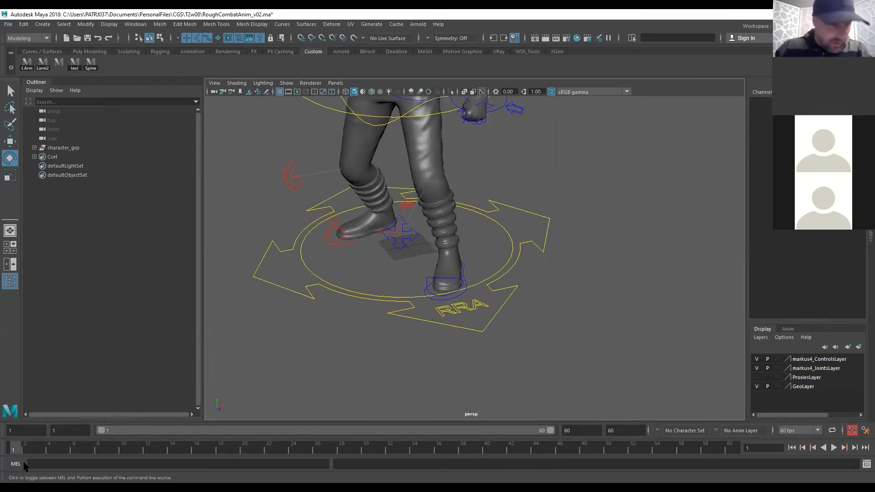
pyautogui.moveTo(35, 451)
pyautogui.mouseDown()
pyautogui.moveTo(233, 451)
pyautogui.moveTo(221, 451)
pyautogui.moveTo(222, 458)
pyautogui.mouseUp()
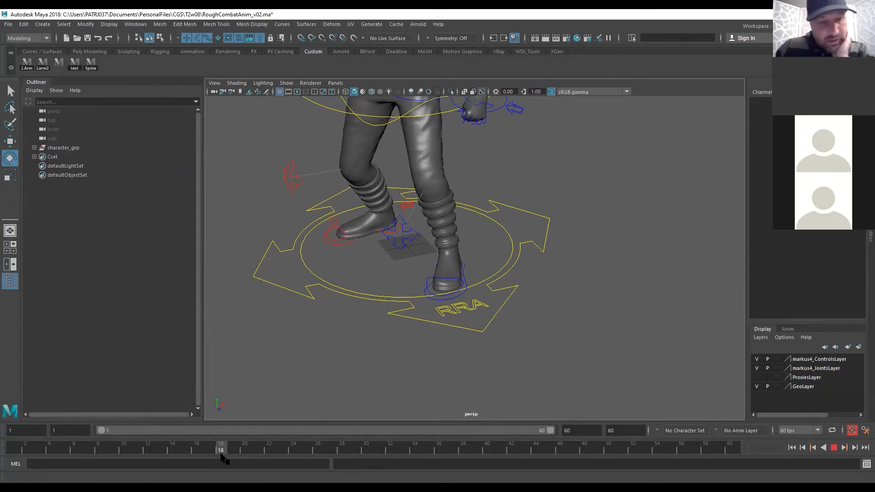
pyautogui.moveTo(222, 458)
pyautogui.mouseDown()
pyautogui.moveTo(189, 451)
pyautogui.moveTo(224, 458)
pyautogui.mouseUp()
# Turn the left foot control about its vertical axis at frame 18
pyautogui.keyDown('alt'); pyautogui.moveTo(576, 221); pyautogui.dragTo(342, 206, button='right'); pyautogui.keyUp('alt')
pyautogui.keyDown('alt'); pyautogui.moveTo(342, 206); pyautogui.dragTo(463, 209); pyautogui.keyUp('alt')
pyautogui.keyDown('alt'); pyautogui.moveTo(463, 210); pyautogui.dragTo(620, 183, button='right'); pyautogui.keyUp('alt')
pyautogui.keyDown('alt'); pyautogui.moveTo(524, 196); pyautogui.dragTo(449, 174); pyautogui.keyUp('alt')
pyautogui.press('q')
pyautogui.press('w')
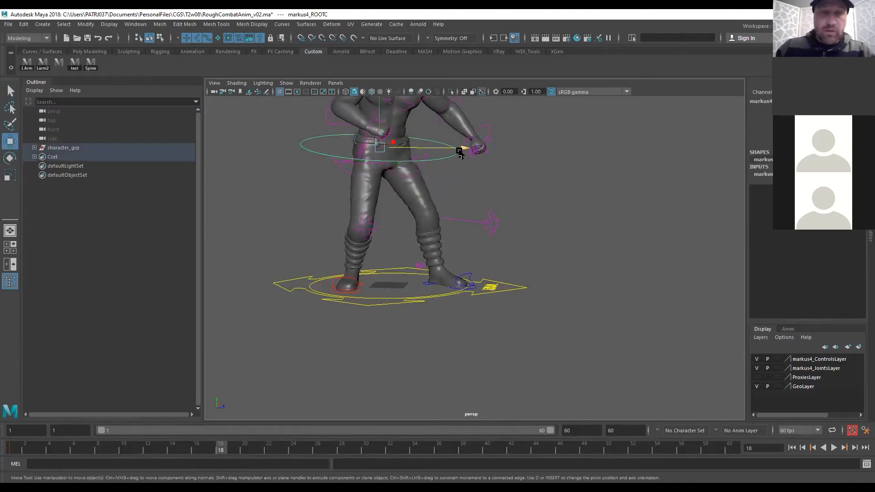
pyautogui.click(458, 284)
pyautogui.keyDown('alt'); pyautogui.moveTo(464, 285); pyautogui.dragTo(386, 301); pyautogui.keyUp('alt')
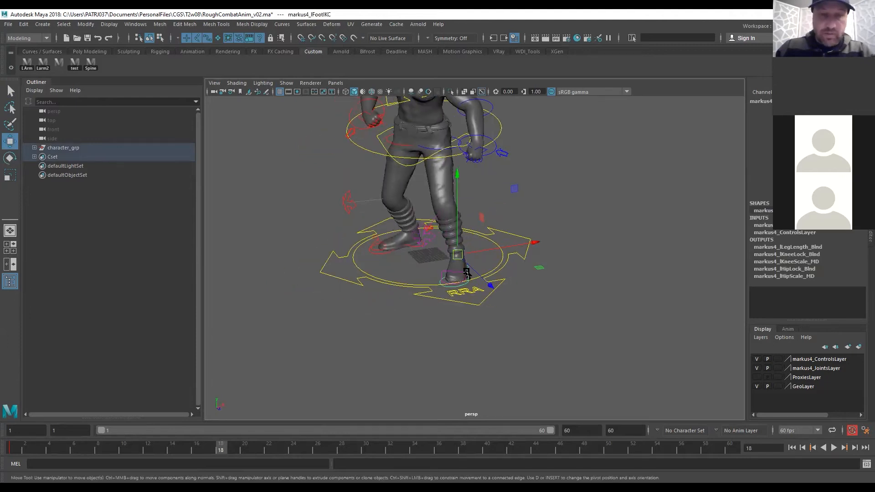
pyautogui.press('e')
pyautogui.moveTo(488, 285); pyautogui.dragTo(524, 270)
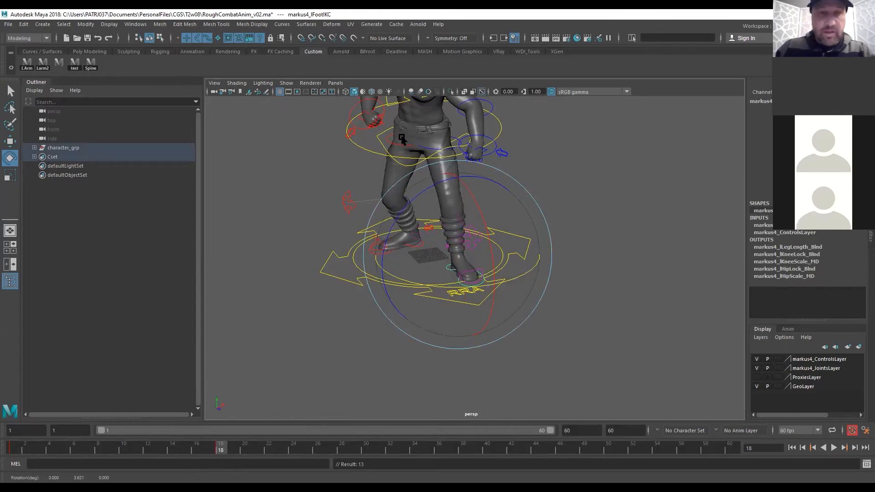
# Move the root control forward and down so the body's weight shifts over the left foot at frame 18
pyautogui.click(358, 167)
pyautogui.press('w')
pyautogui.keyDown('alt'); pyautogui.moveTo(436, 209); pyautogui.dragTo(505, 190); pyautogui.keyUp('alt')
pyautogui.moveTo(457, 144); pyautogui.dragTo(478, 199)
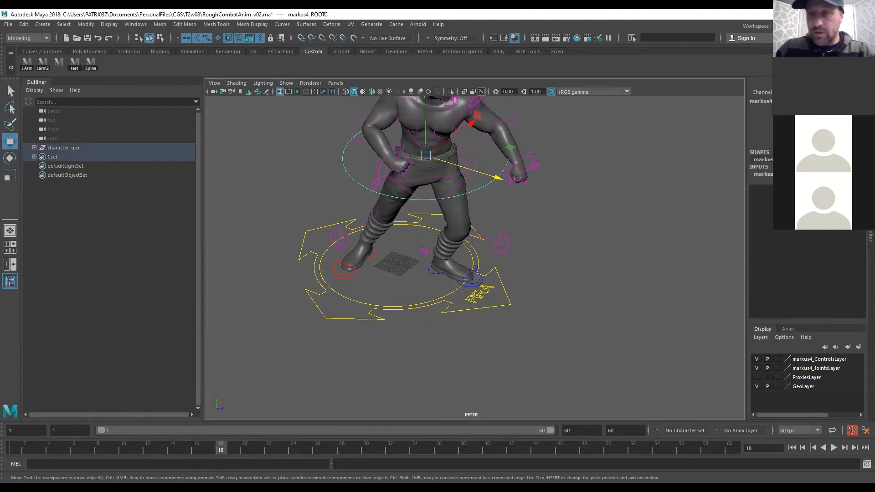
# Rotate the root control through its rotation channel so the character's right side swings forward
pyautogui.click(771, 137)
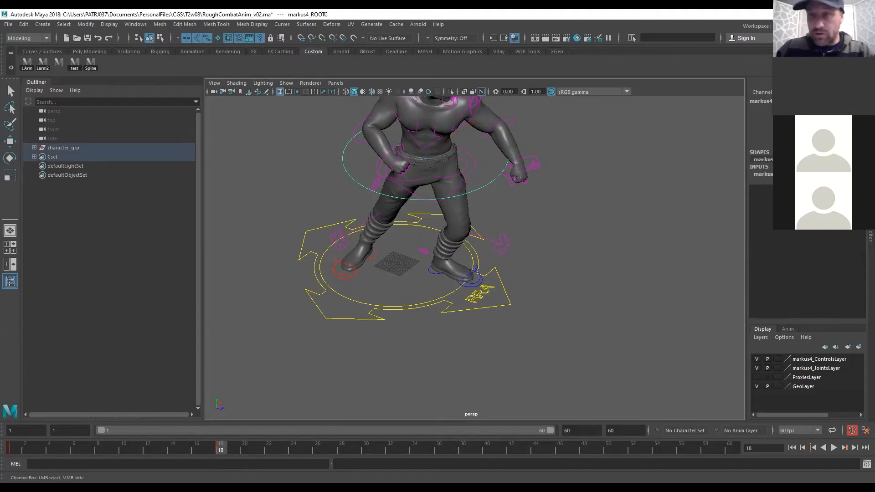
pyautogui.press('Return')
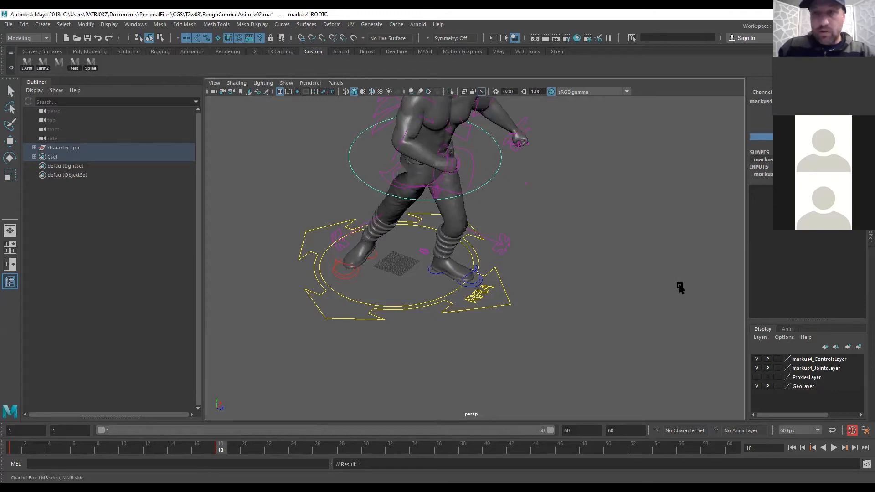
pyautogui.moveTo(527, 283); pyautogui.dragTo(541, 275, button='middle')
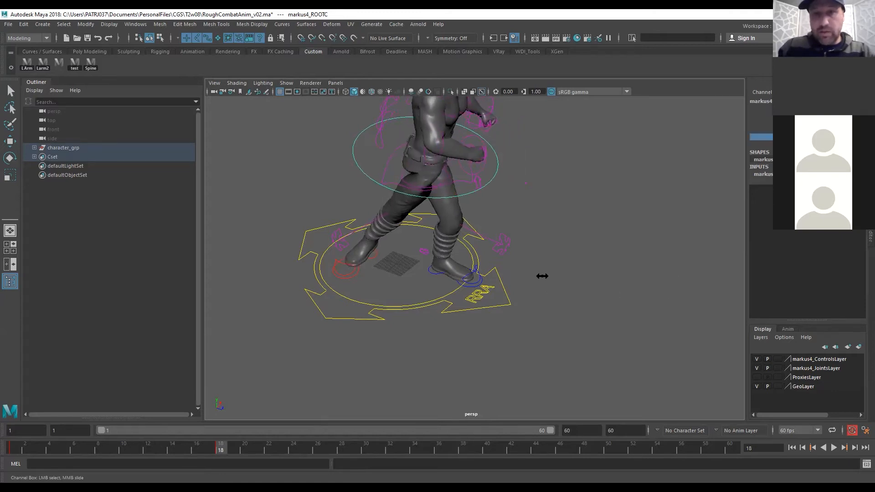
pyautogui.click(821, 137)
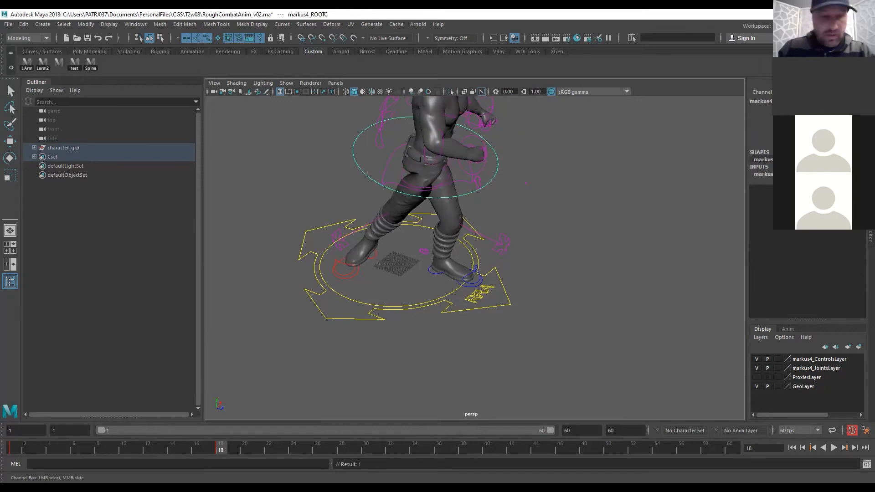
pyautogui.press('Return')
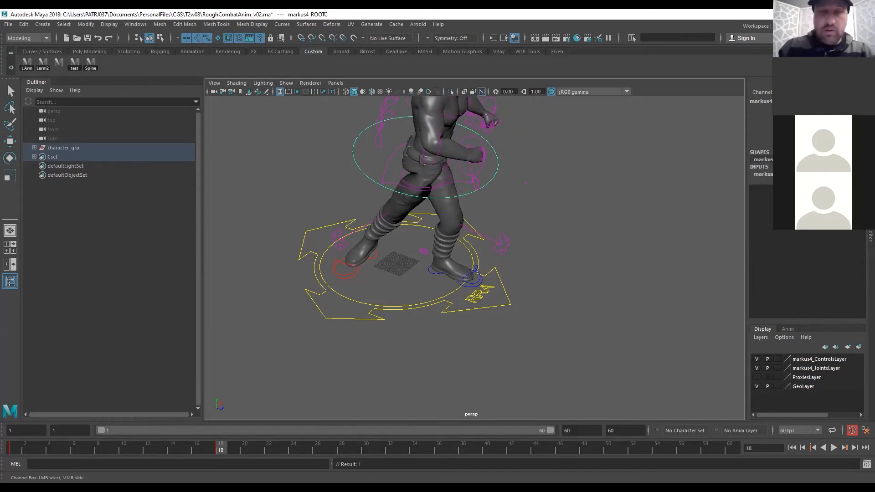
# Lift the right foot control off the ground, bring it in front of the standing leg and rotate it forward
pyautogui.keyDown('alt'); pyautogui.moveTo(578, 180); pyautogui.dragTo(382, 260); pyautogui.keyUp('alt')
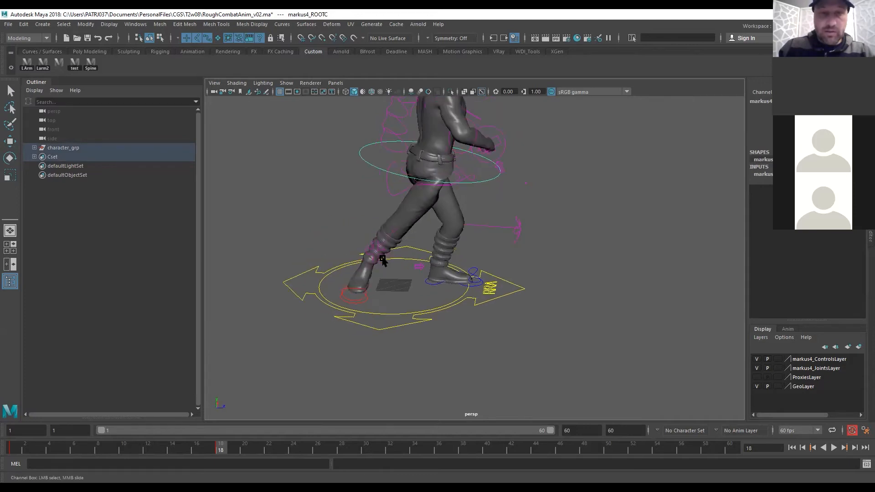
pyautogui.click(388, 194)
pyautogui.press('w')
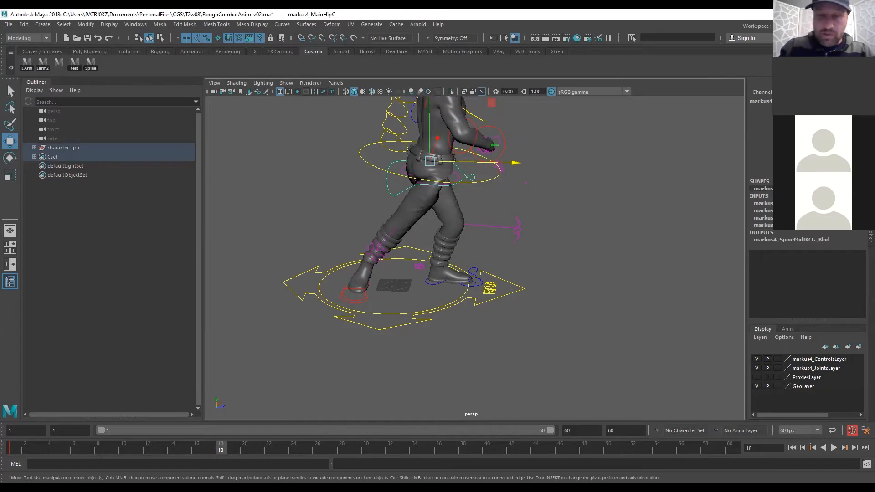
pyautogui.press('Return')
pyautogui.keyDown('alt'); pyautogui.moveTo(331, 270); pyautogui.dragTo(352, 296); pyautogui.keyUp('alt')
pyautogui.click(355, 301)
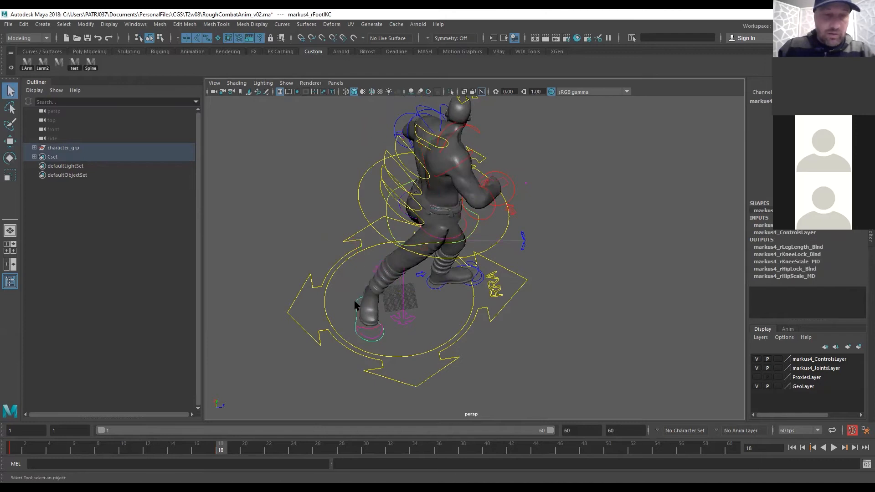
pyautogui.moveTo(446, 285); pyautogui.dragTo(513, 147)
pyautogui.press('e')
pyautogui.moveTo(538, 243); pyautogui.dragTo(606, 204)
pyautogui.moveTo(384, 377); pyautogui.dragTo(434, 384, button='middle')
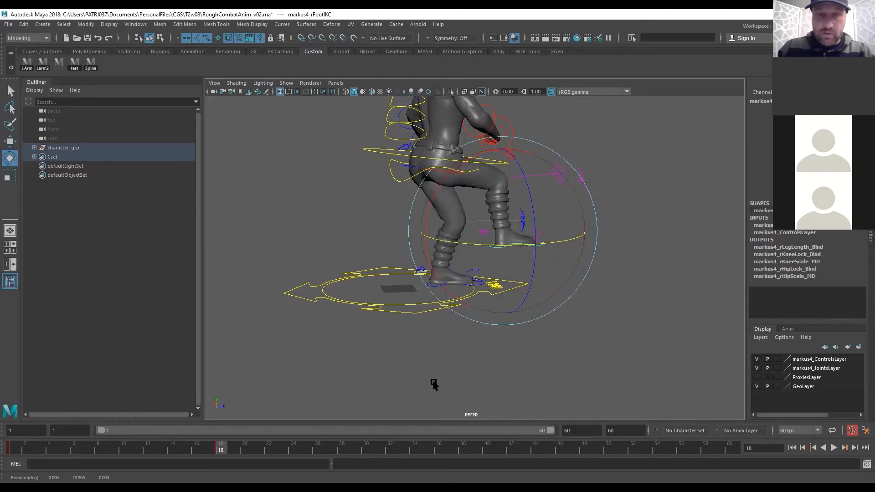
# Tilt the right foot's toes upward and raise the foot control into a front-kick pose at frame 18
pyautogui.moveTo(456, 199); pyautogui.dragTo(595, 222)
pyautogui.press('w')
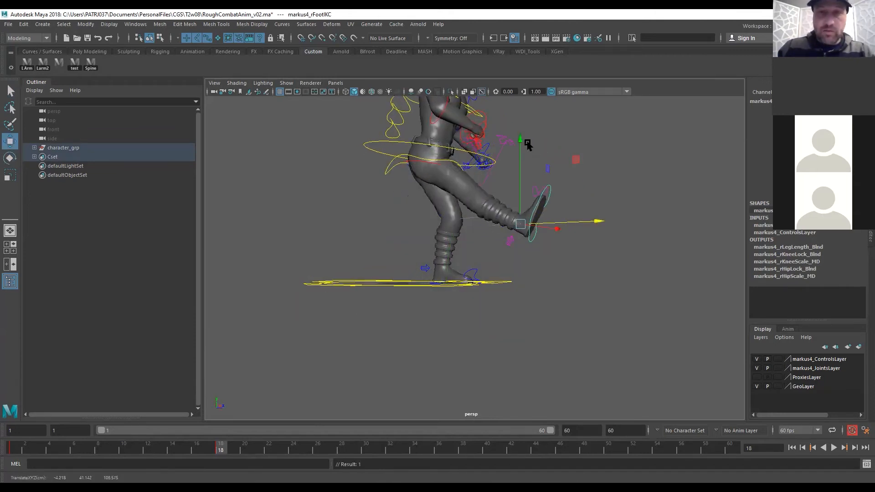
pyautogui.moveTo(518, 142); pyautogui.dragTo(519, 98)
pyautogui.keyDown('alt'); pyautogui.moveTo(610, 199); pyautogui.dragTo(546, 138); pyautogui.keyUp('alt')
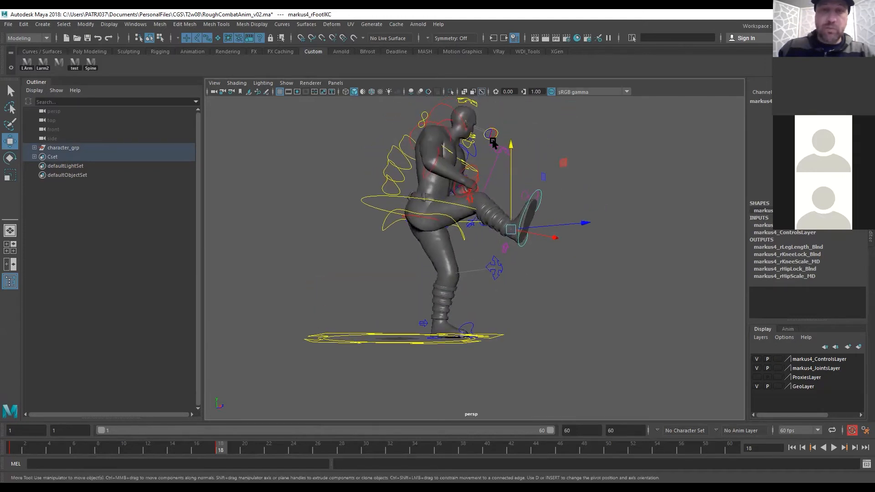
# Move the right knee control back toward the body
pyautogui.click(499, 153)
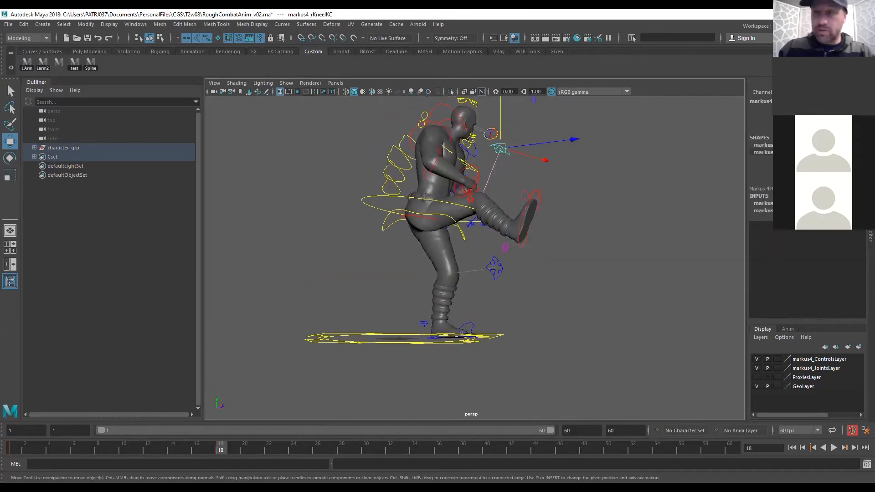
pyautogui.moveTo(574, 140); pyautogui.dragTo(560, 141)
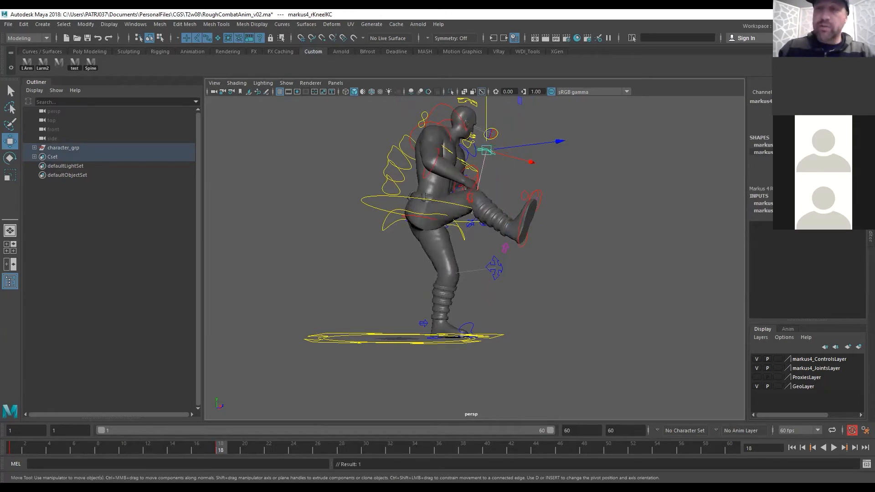
pyautogui.keyDown('alt'); pyautogui.moveTo(545, 224); pyautogui.dragTo(560, 233); pyautogui.keyUp('alt')
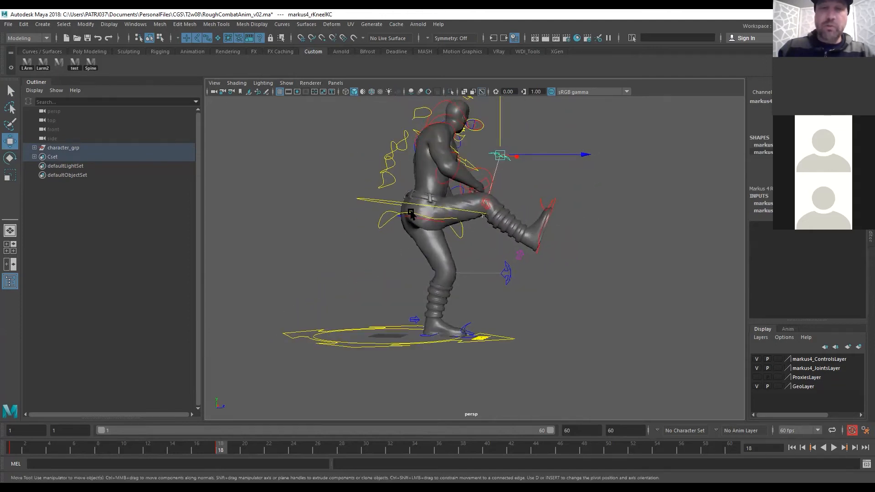
# Rotate the root control to adjust the tilt of the pelvis in the kick pose at frame 18
pyautogui.click(364, 202)
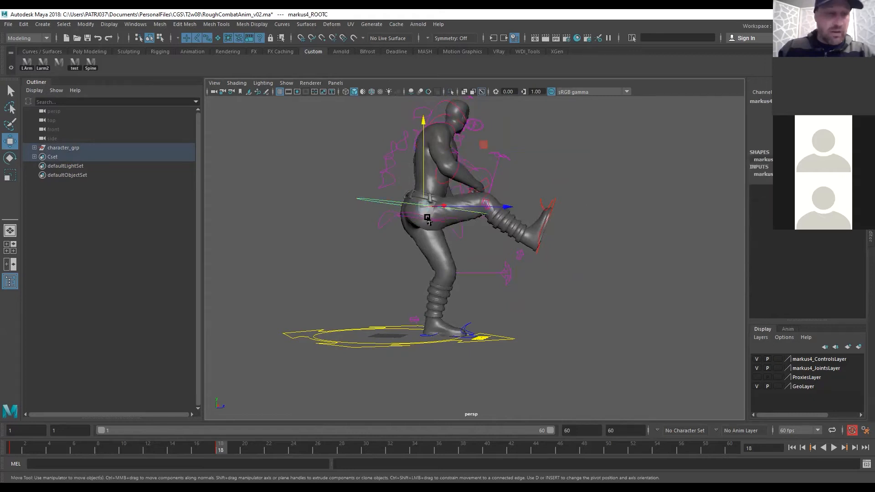
pyautogui.press('e')
pyautogui.moveTo(368, 260); pyautogui.dragTo(393, 288)
pyautogui.keyDown('alt'); pyautogui.moveTo(596, 196); pyautogui.dragTo(485, 214); pyautogui.keyUp('alt')
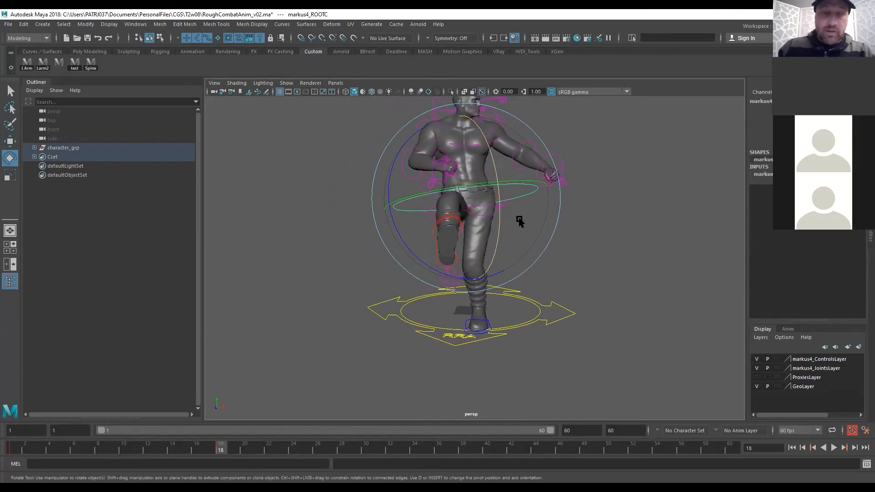
pyautogui.press('q')
pyautogui.press('w')
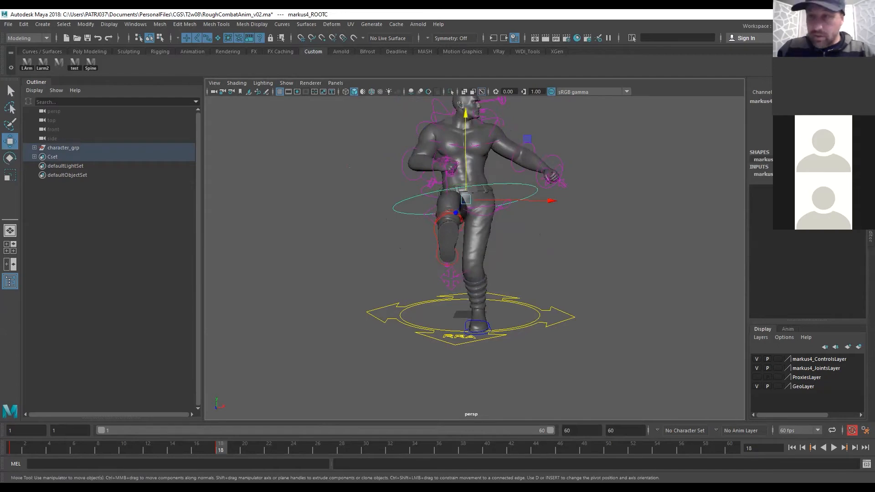
pyautogui.press(',')
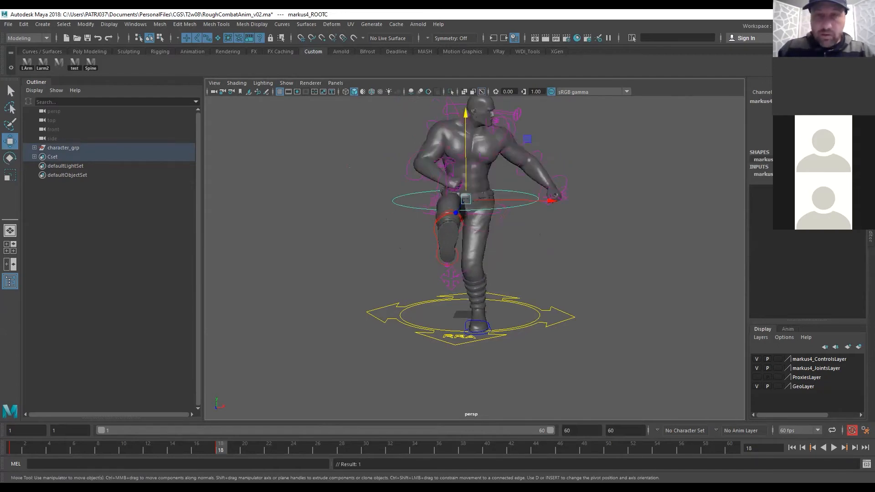
pyautogui.keyDown('alt'); pyautogui.moveTo(630, 213); pyautogui.dragTo(623, 213, button='right'); pyautogui.keyUp('alt')
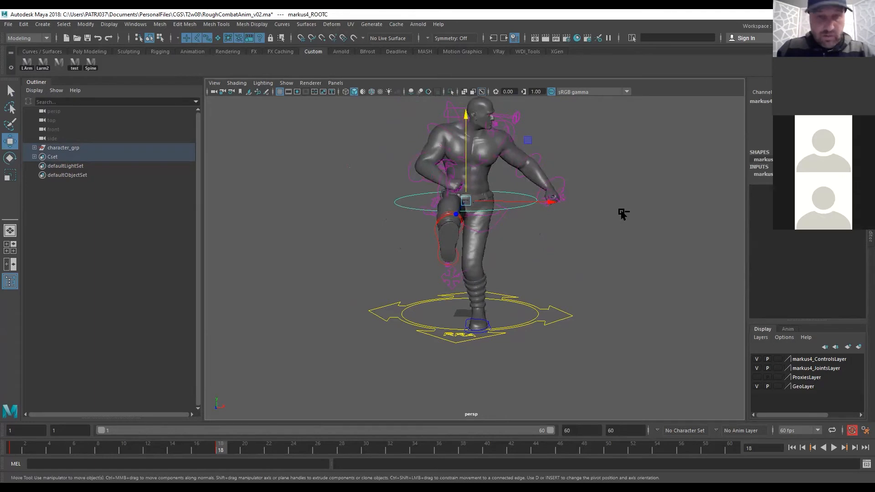
pyautogui.keyDown('alt'); pyautogui.moveTo(534, 224); pyautogui.dragTo(541, 231); pyautogui.keyUp('alt')
# Adjust the root control's rotation and lean the body backward, away from the kicking leg
pyautogui.click(793, 136)
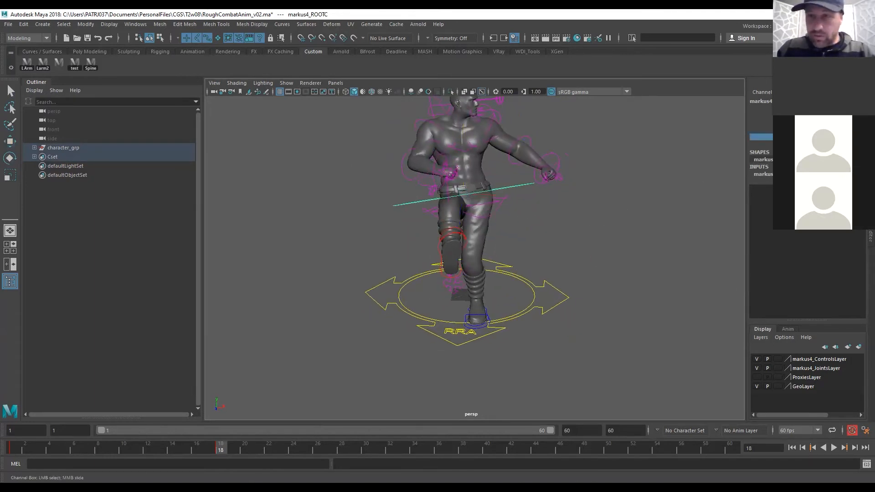
pyautogui.click(794, 129)
pyautogui.scroll(-1, 602, 196)
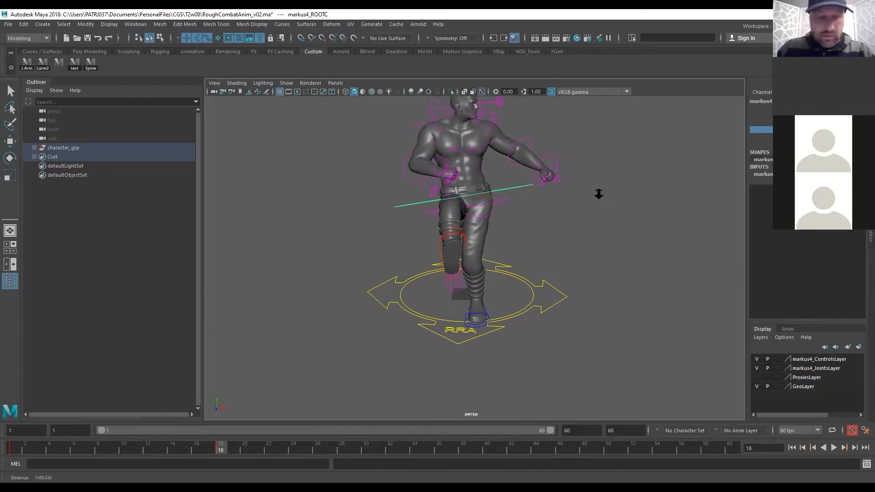
pyautogui.press('e')
pyautogui.moveTo(393, 170); pyautogui.dragTo(517, 171)
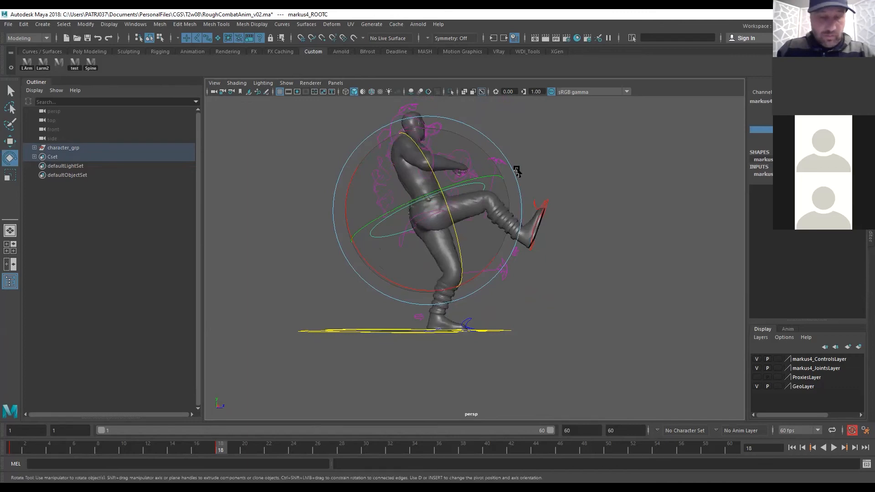
# Move the right foot control forward and up so the kicking leg reaches about chest height with a slightly bent knee
pyautogui.press('q')
pyautogui.click(534, 239)
pyautogui.press('w')
pyautogui.moveTo(545, 233); pyautogui.dragTo(580, 230)
pyautogui.moveTo(557, 182); pyautogui.dragTo(550, 119)
pyautogui.moveTo(600, 153); pyautogui.dragTo(570, 160)
pyautogui.moveTo(525, 133); pyautogui.dragTo(525, 141)
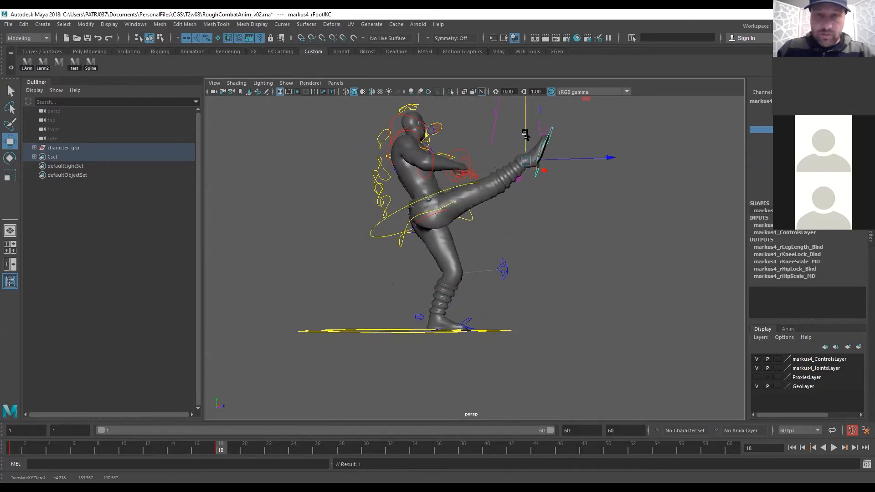
pyautogui.moveTo(570, 159); pyautogui.dragTo(564, 160)
# Rotate the right foot control so the toes point up and the sole faces the kick direction
pyautogui.press('e')
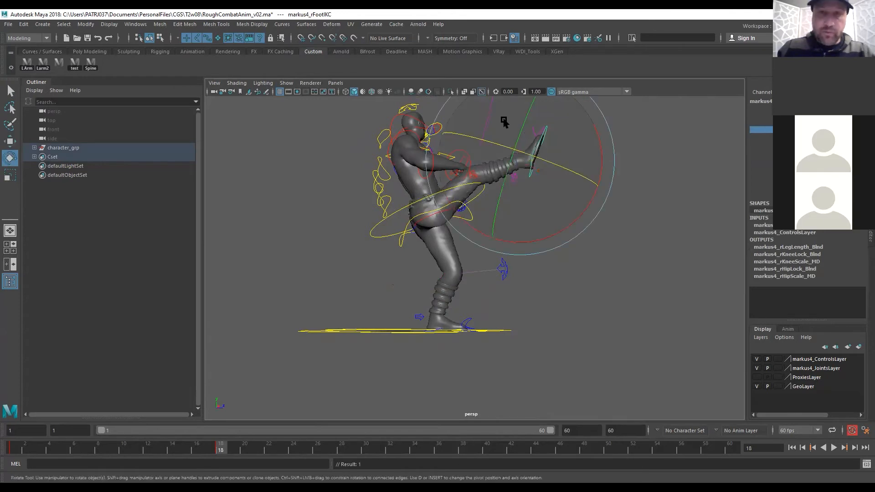
pyautogui.moveTo(584, 211); pyautogui.dragTo(566, 158)
pyautogui.press('w')
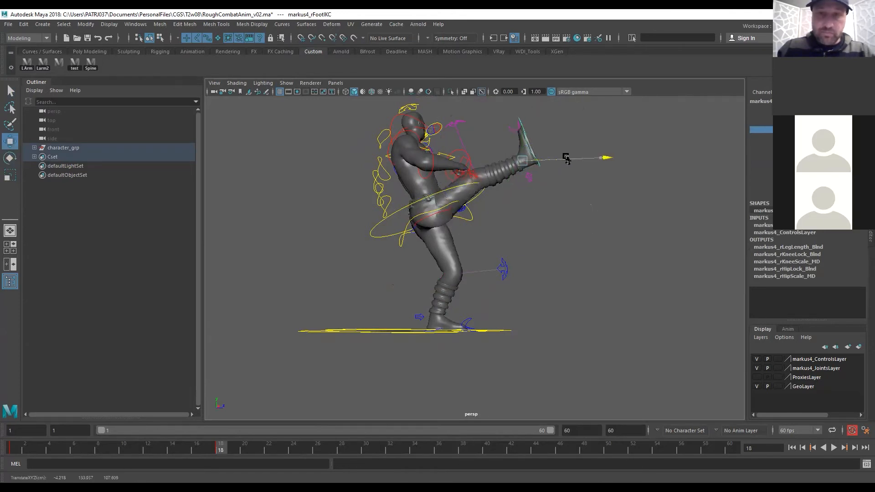
pyautogui.keyDown('alt'); pyautogui.moveTo(482, 234); pyautogui.dragTo(392, 136); pyautogui.keyUp('alt')
pyautogui.press('q')
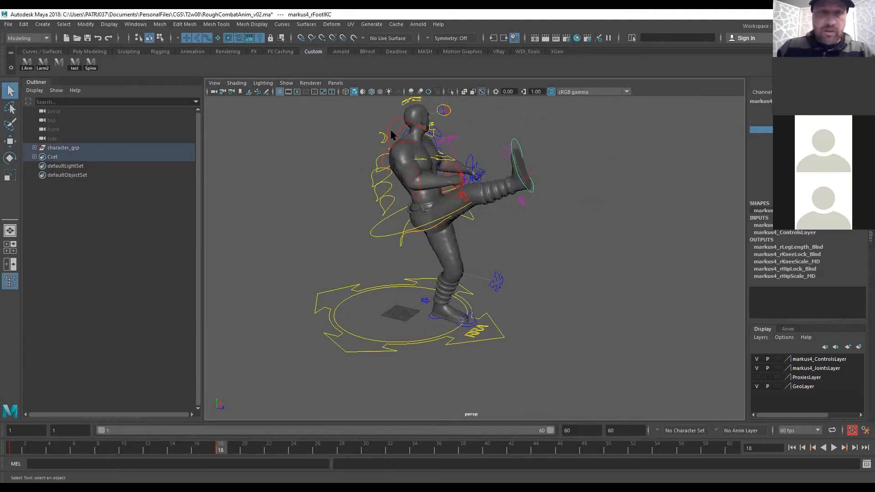
# Adjust the head and neck controls together so the face looks forward along the kick direction
pyautogui.click(411, 100)
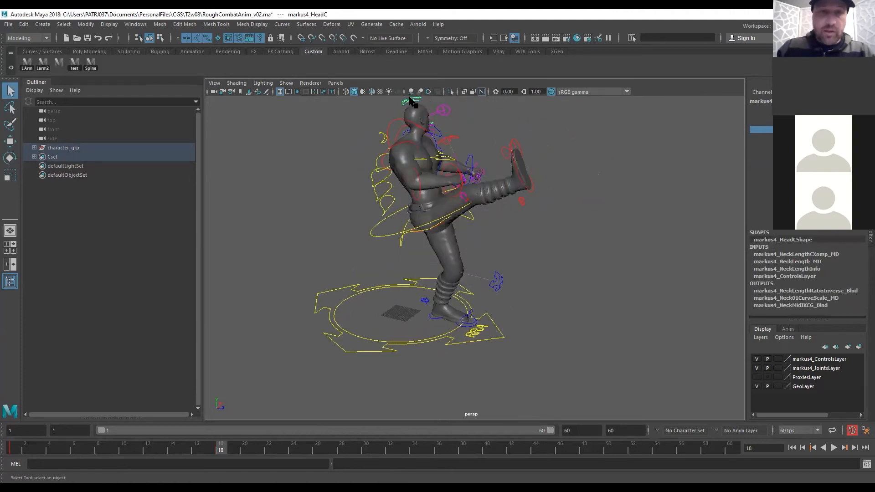
pyautogui.click(380, 138)
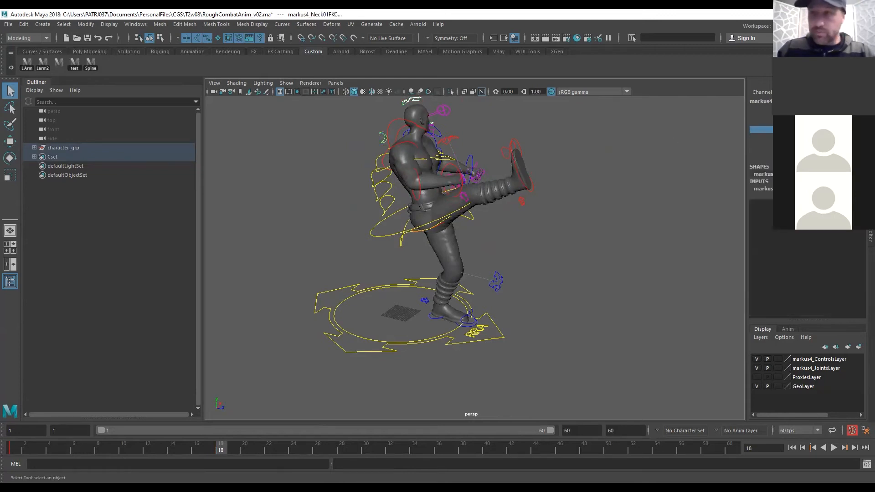
pyautogui.press('Return')
pyautogui.keyDown('alt'); pyautogui.moveTo(578, 314); pyautogui.dragTo(551, 319); pyautogui.keyUp('alt')
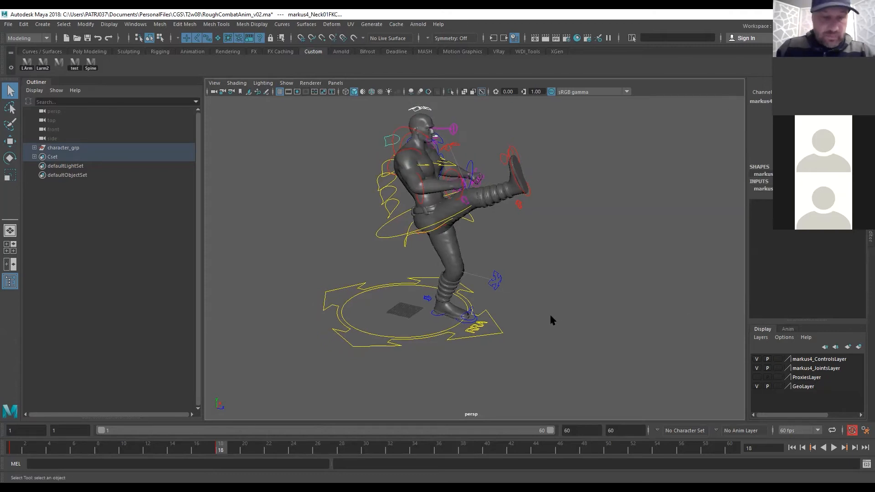
# Rotate the main hip control to push the pelvis into the kick and key it at frame 18
pyautogui.keyDown('alt'); pyautogui.moveTo(469, 251); pyautogui.dragTo(430, 234); pyautogui.keyUp('alt')
pyautogui.click(428, 262)
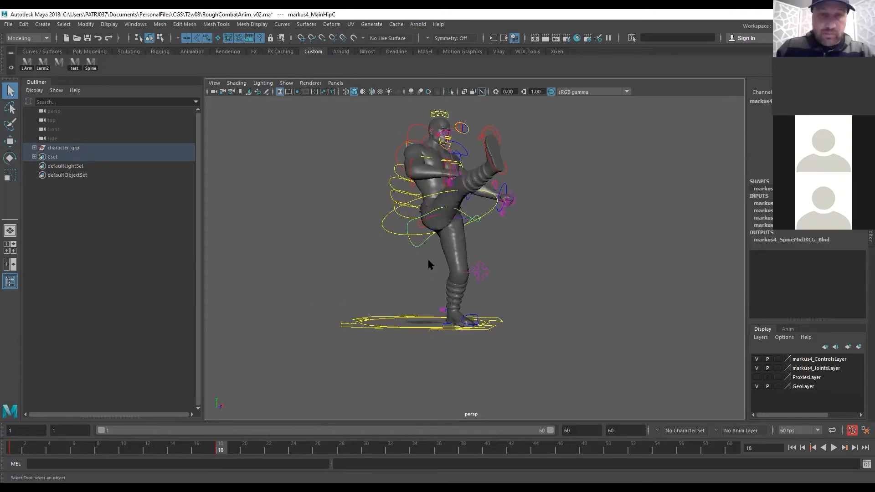
pyautogui.keyDown('alt'); pyautogui.moveTo(353, 245); pyautogui.dragTo(283, 250); pyautogui.keyUp('alt')
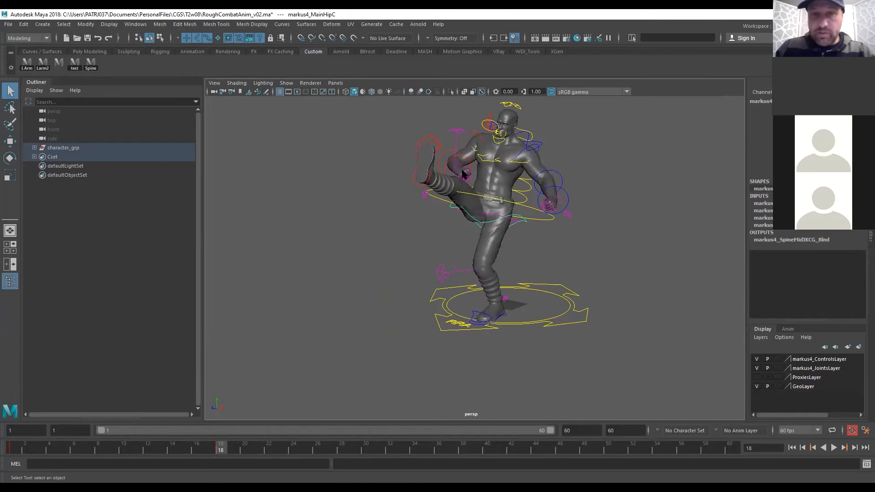
pyautogui.keyDown('alt'); pyautogui.moveTo(567, 242); pyautogui.dragTo(524, 235); pyautogui.keyUp('alt')
pyautogui.press('e')
pyautogui.moveTo(534, 201); pyautogui.dragTo(553, 219)
pyautogui.press('s')
pyautogui.press('s')
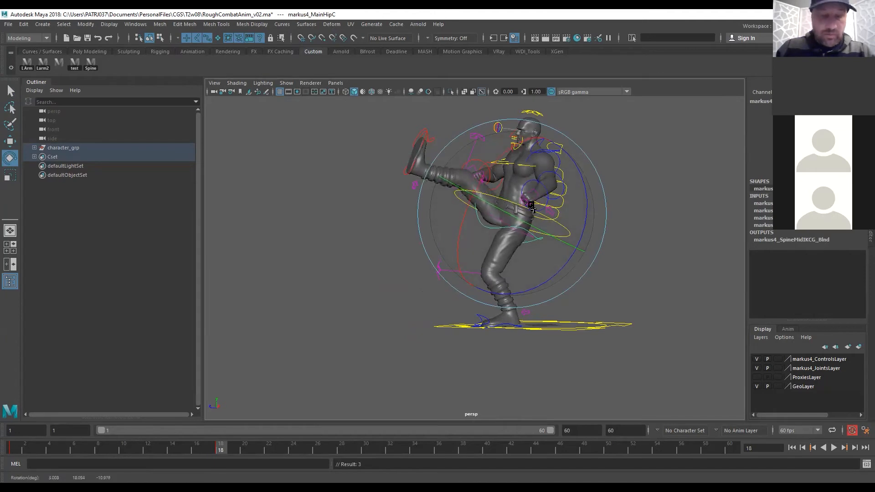
pyautogui.keyDown('alt'); pyautogui.moveTo(573, 224); pyautogui.dragTo(588, 235); pyautogui.keyUp('alt')
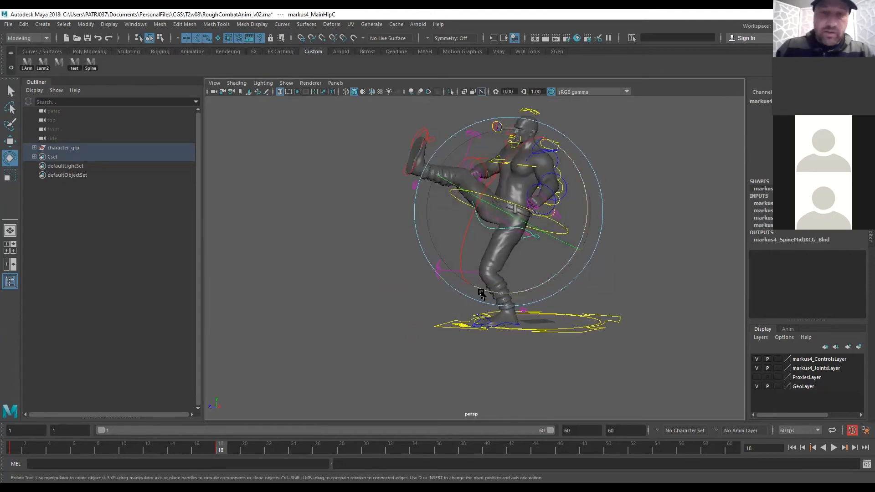
pyautogui.keyDown('alt'); pyautogui.moveTo(441, 176); pyautogui.dragTo(573, 225); pyautogui.keyUp('alt')
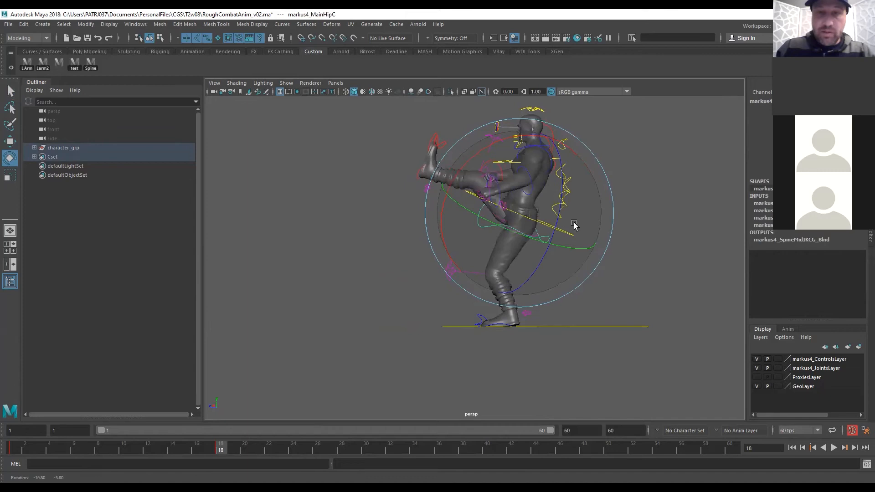
# Select the root and right foot controls together and move them forward in the kick direction
pyautogui.press('q')
pyautogui.click(571, 234)
pyautogui.keyDown('alt'); pyautogui.moveTo(391, 150); pyautogui.dragTo(398, 156); pyautogui.keyUp('alt')
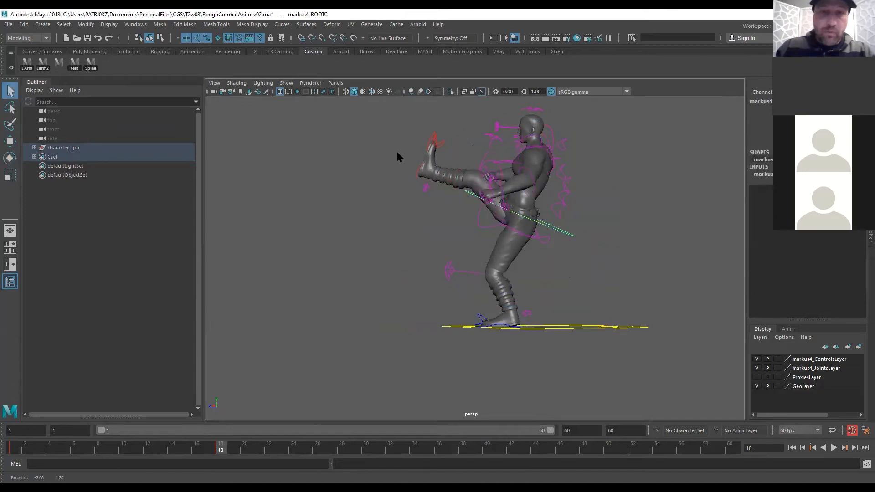
pyautogui.click(416, 176)
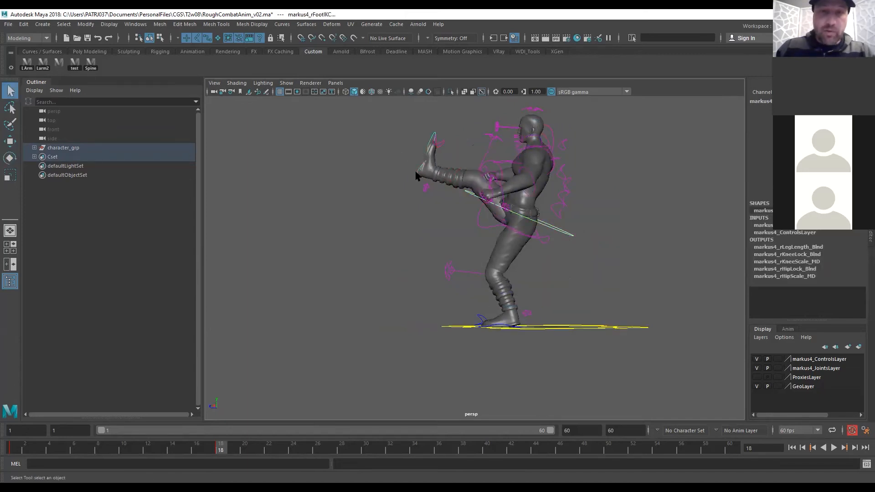
pyautogui.press('w')
pyautogui.moveTo(404, 174); pyautogui.dragTo(388, 171)
pyautogui.moveTo(420, 132); pyautogui.dragTo(453, 230)
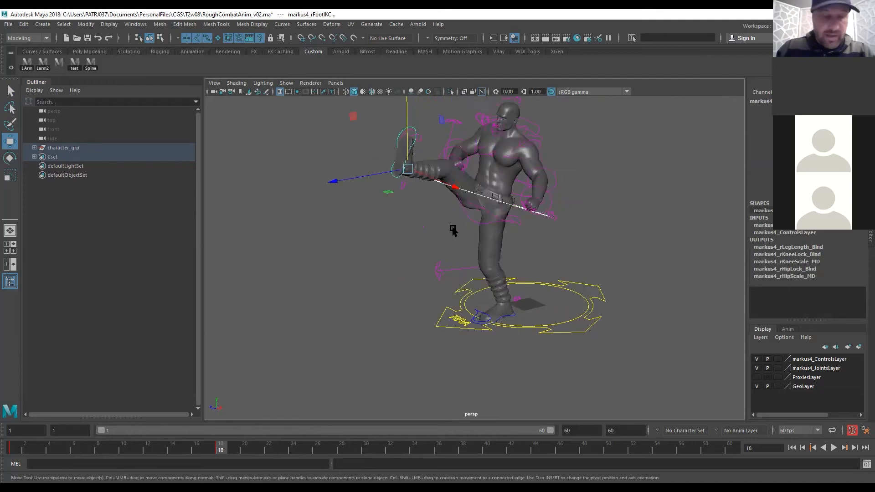
# Try rotating the root control and the main hip control to refine the pelvis angle, undoing each rotation
pyautogui.keyDown('alt'); pyautogui.moveTo(432, 240); pyautogui.dragTo(537, 184, button='right'); pyautogui.keyUp('alt')
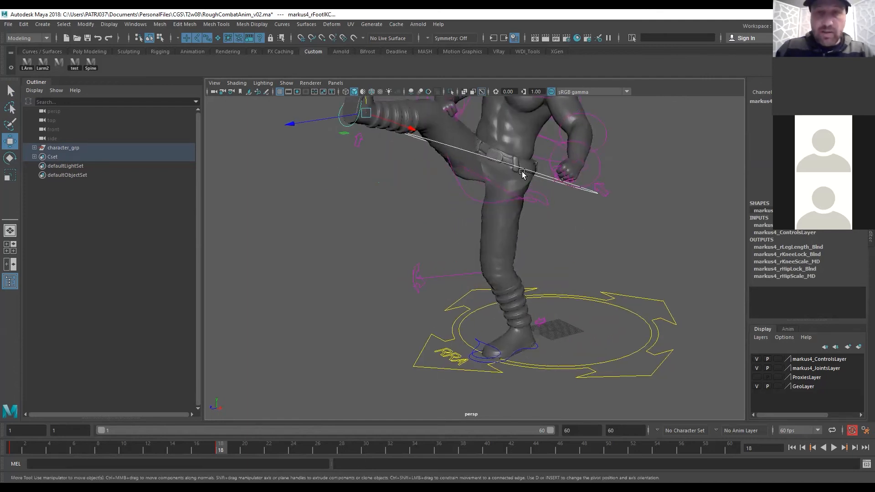
pyautogui.click(529, 168)
pyautogui.press('e')
pyautogui.keyDown('alt'); pyautogui.moveTo(557, 205); pyautogui.dragTo(538, 216); pyautogui.keyUp('alt')
pyautogui.hotkey('ctrl', 'z')
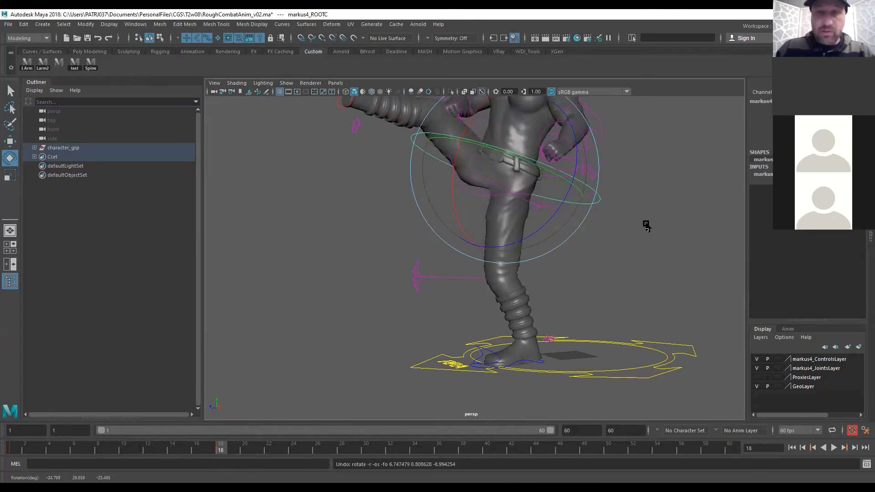
pyautogui.click(645, 222)
pyautogui.click(546, 210)
pyautogui.moveTo(533, 207); pyautogui.dragTo(580, 213)
pyautogui.hotkey('ctrl', 'z')
# Select the character's spine controls with the custom spine selection script, ready for rotating the torso
pyautogui.keyDown('alt'); pyautogui.moveTo(580, 213); pyautogui.dragTo(521, 200, button='right'); pyautogui.keyUp('alt')
pyautogui.keyDown('alt'); pyautogui.moveTo(520, 200); pyautogui.dragTo(555, 292); pyautogui.keyUp('alt')
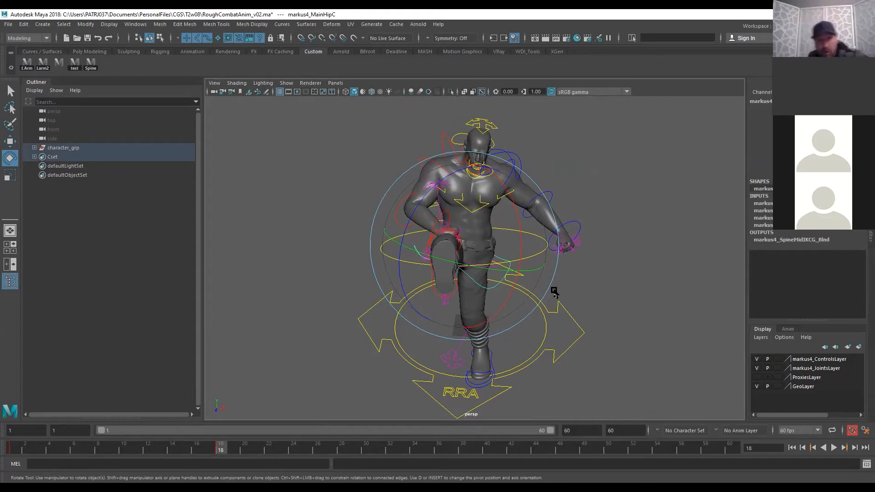
pyautogui.click(92, 63)
pyautogui.click(95, 62)
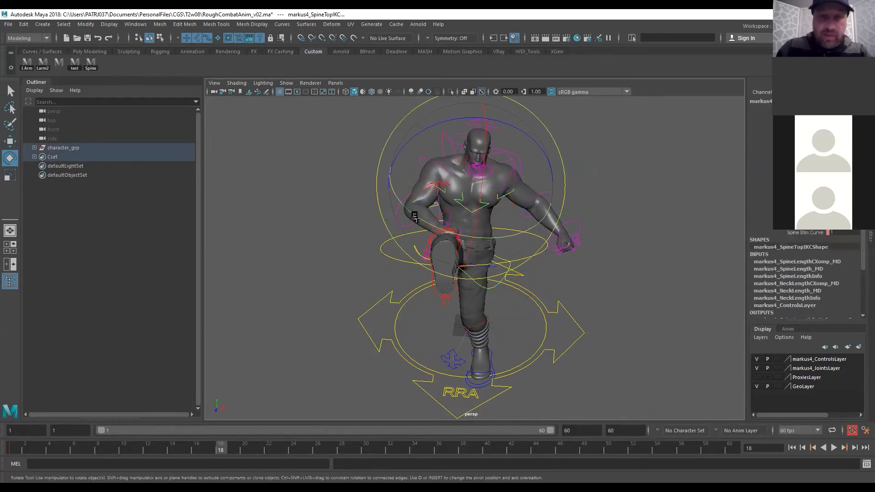
# Set a key on the selected spine controls at frame 18
pyautogui.keyDown('alt'); pyautogui.moveTo(508, 273); pyautogui.dragTo(411, 214); pyautogui.keyUp('alt')
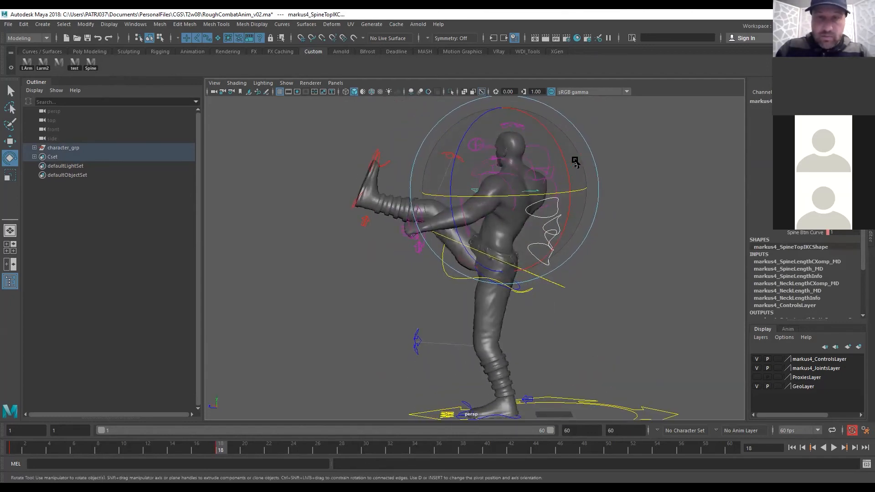
pyautogui.keyDown('alt'); pyautogui.moveTo(586, 239); pyautogui.dragTo(576, 229); pyautogui.keyUp('alt')
pyautogui.press('s')
# Rotate the neck and head controls so the face points forward over the kicking leg
pyautogui.press('q')
pyautogui.click(549, 168)
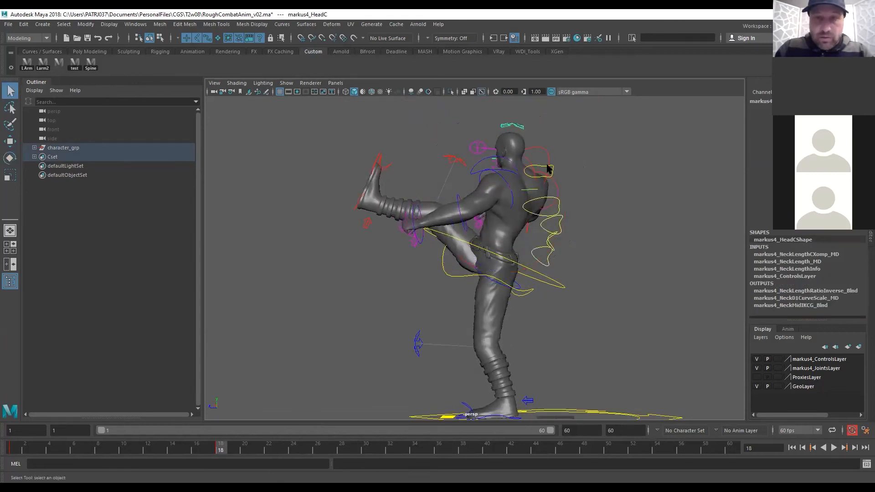
pyautogui.keyDown('alt'); pyautogui.moveTo(533, 201); pyautogui.dragTo(648, 210); pyautogui.keyUp('alt')
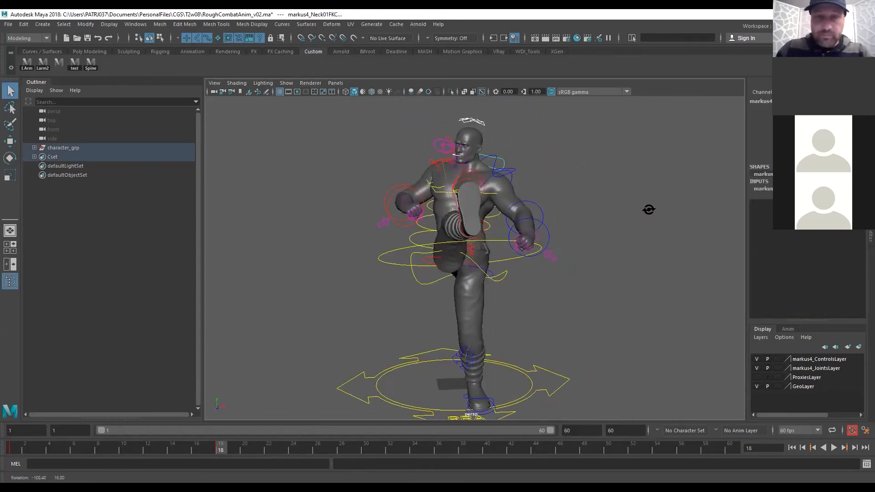
pyautogui.press('e')
pyautogui.moveTo(473, 195); pyautogui.dragTo(506, 202)
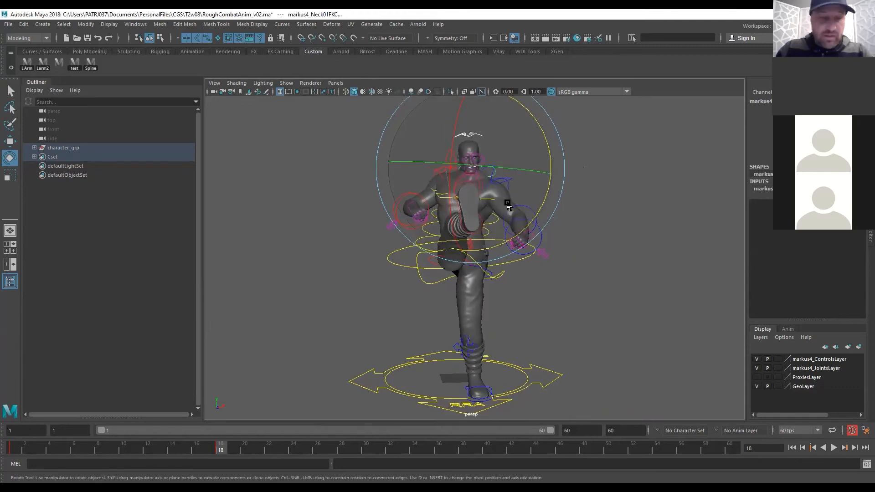
pyautogui.keyDown('alt'); pyautogui.moveTo(446, 218); pyautogui.dragTo(532, 218); pyautogui.keyUp('alt')
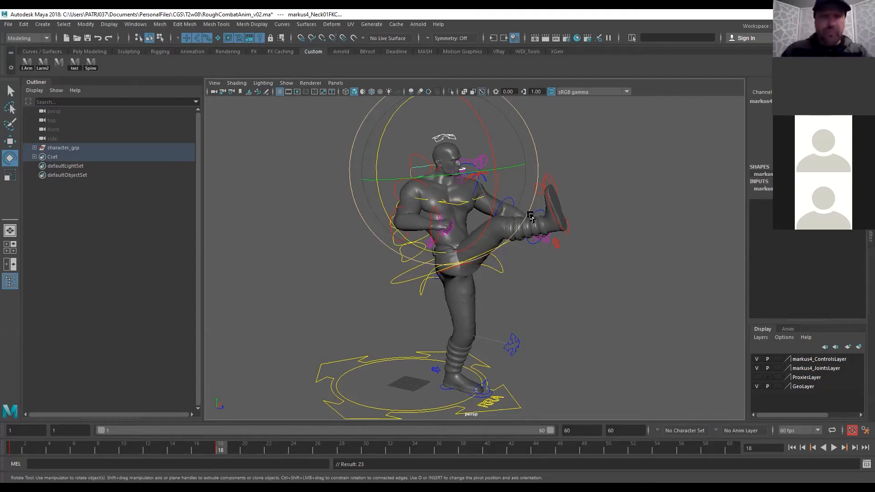
pyautogui.keyDown('alt'); pyautogui.moveTo(531, 217); pyautogui.dragTo(540, 200); pyautogui.keyUp('alt')
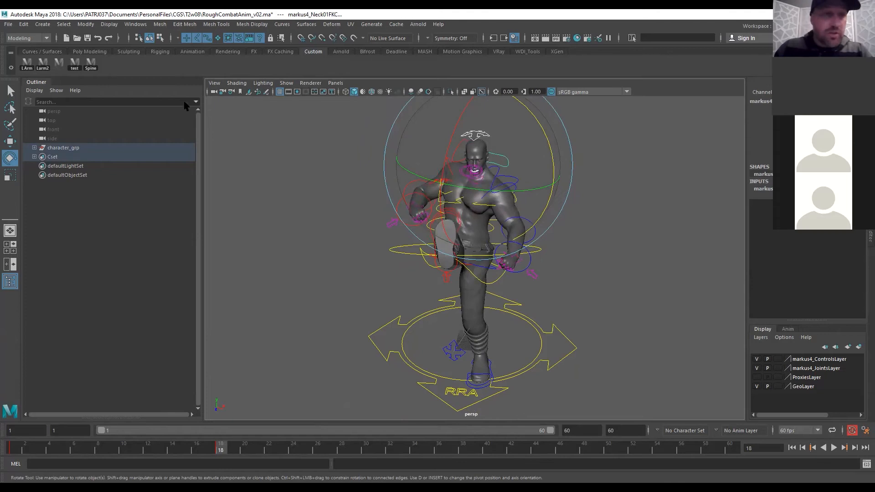
# Select the spine controls, rotate them to twist the torso, and key the pose at frame 18
pyautogui.click(91, 65)
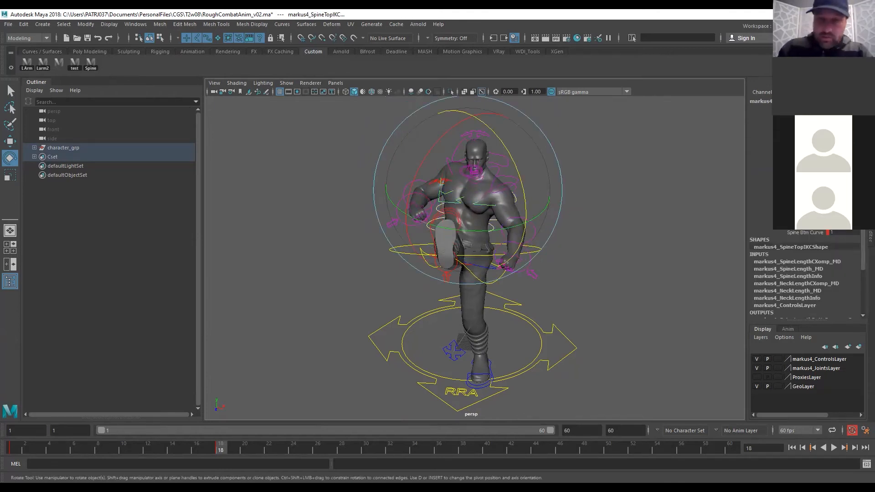
pyautogui.hotkey('ctrl', 'z')
pyautogui.keyDown('alt'); pyautogui.moveTo(506, 273); pyautogui.dragTo(373, 249); pyautogui.keyUp('alt')
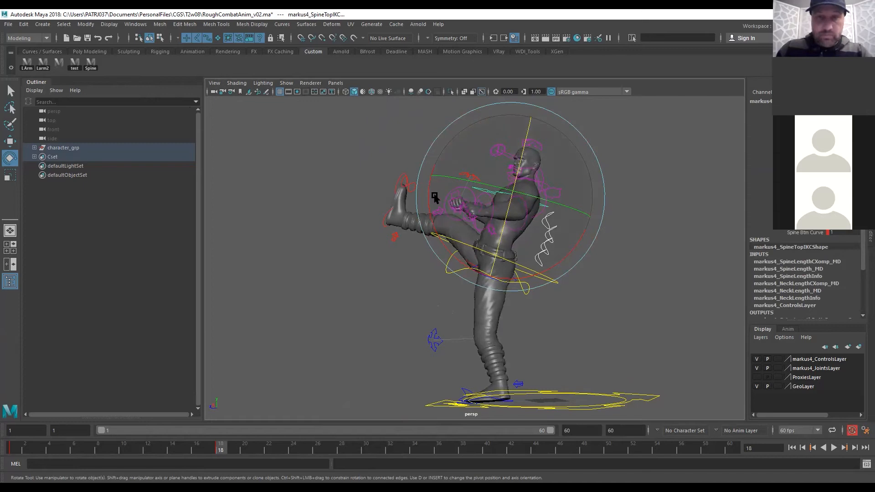
pyautogui.moveTo(517, 218)
pyautogui.keyDown('alt'); pyautogui.mouseDown()
pyautogui.moveTo(603, 250)
pyautogui.moveTo(538, 222)
pyautogui.moveTo(519, 230)
pyautogui.mouseUp(); pyautogui.keyUp('alt')
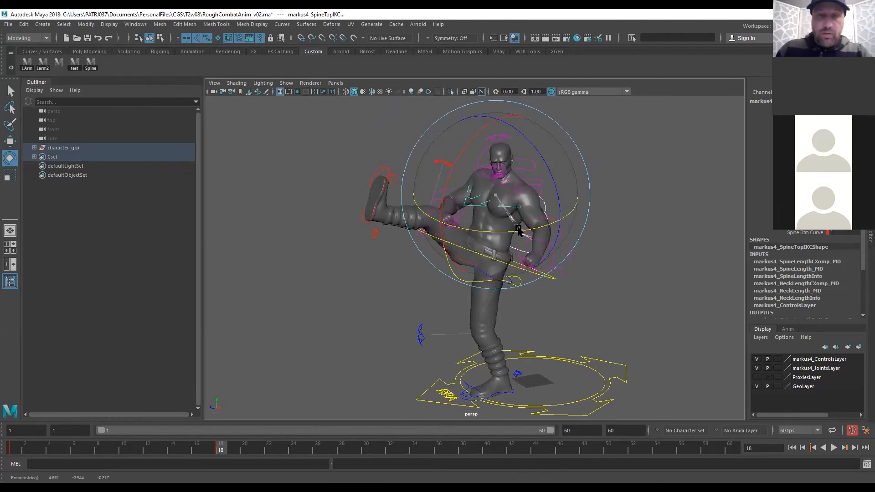
pyautogui.press('s')
pyautogui.keyDown('alt'); pyautogui.moveTo(570, 290); pyautogui.dragTo(548, 285); pyautogui.keyUp('alt')
# Rotate the root control to lean the upper body slightly back from the kick
pyautogui.press('q')
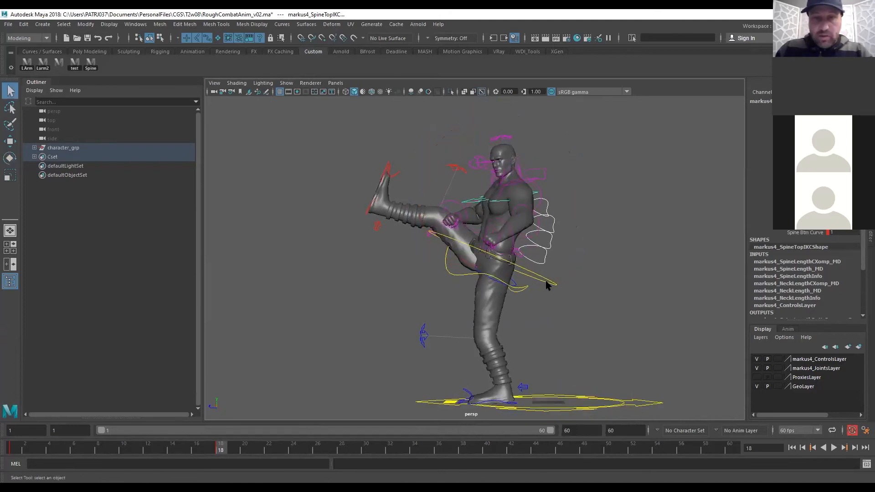
pyautogui.click(544, 289)
pyautogui.moveTo(531, 191); pyautogui.dragTo(511, 185)
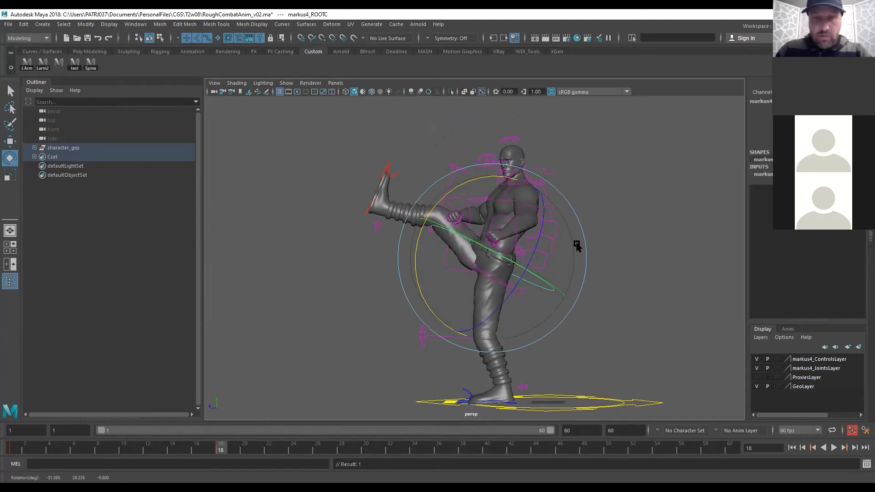
pyautogui.click(638, 255)
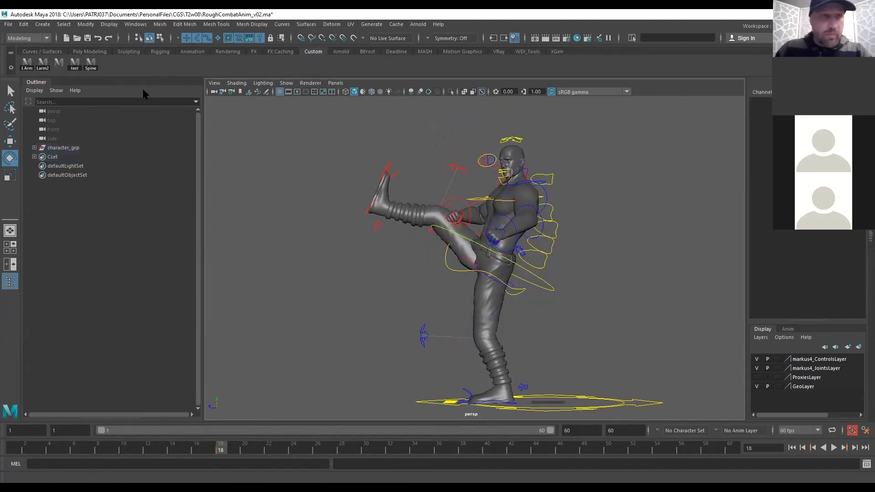
# Rotate the lowest spine FK control to bring the torso slightly forward toward the raised leg
pyautogui.click(90, 66)
pyautogui.click(543, 268)
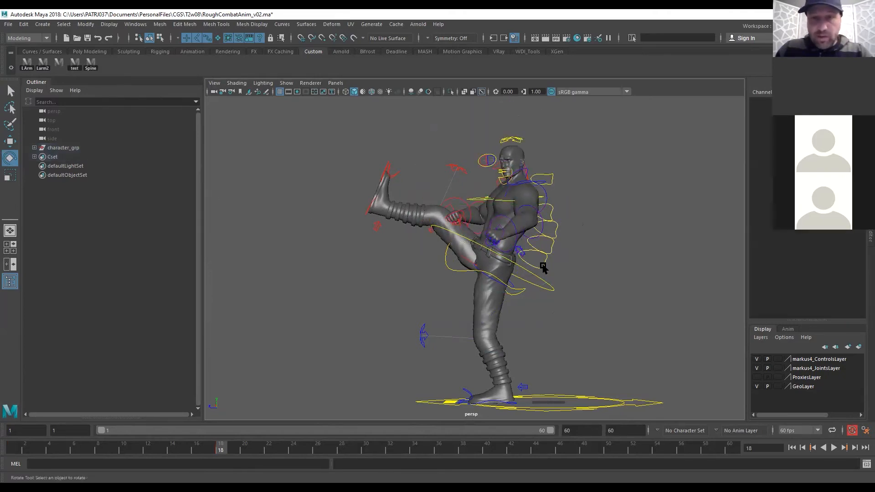
pyautogui.click(541, 266)
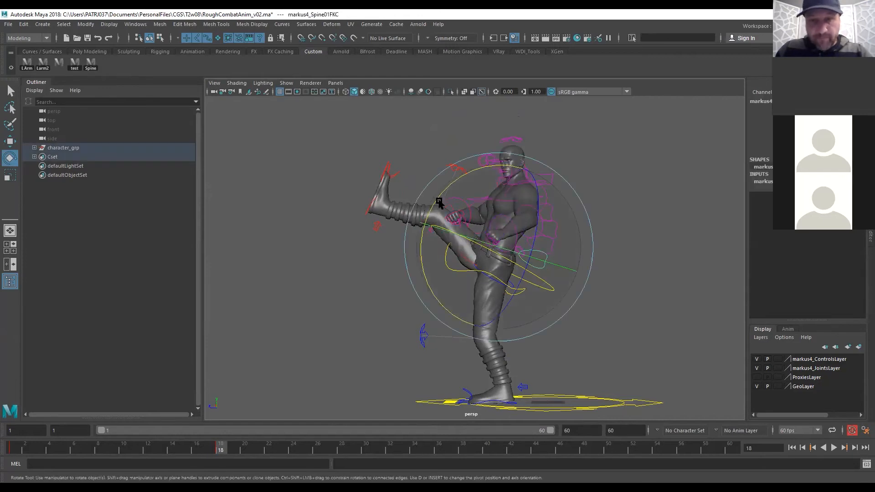
pyautogui.moveTo(435, 197); pyautogui.dragTo(430, 200)
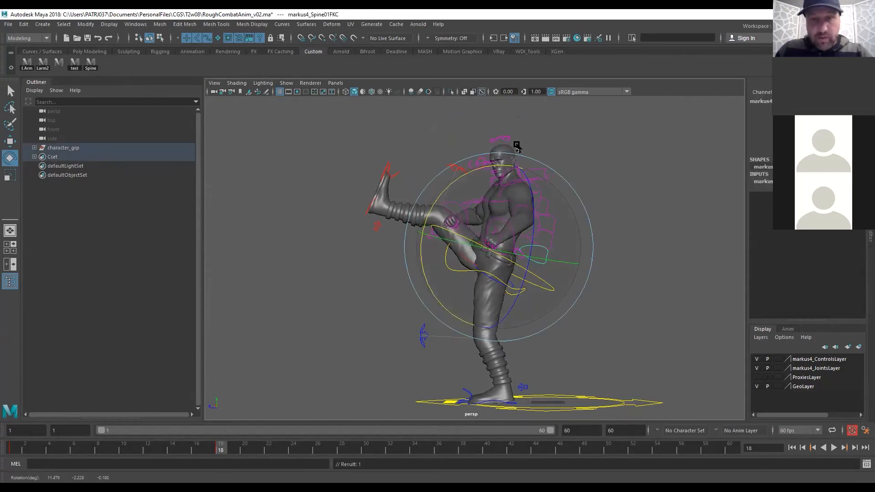
# Re-pose the neck and head controls so the face looks toward the kick, and key them at frame 18
pyautogui.click(545, 168)
pyautogui.click(540, 174)
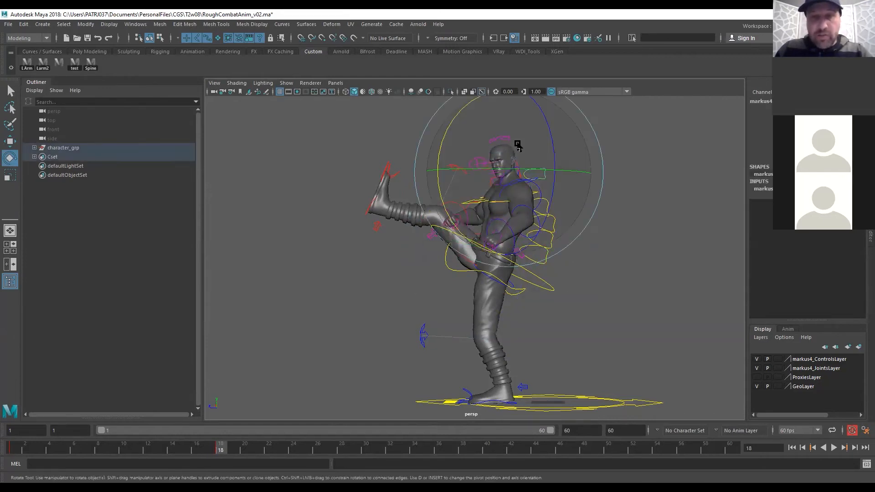
pyautogui.press('q')
pyautogui.moveTo(500, 143); pyautogui.dragTo(501, 144)
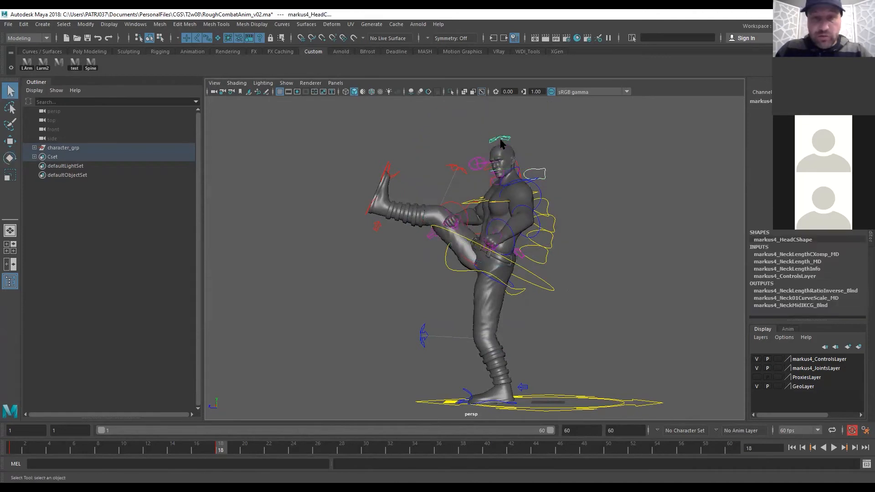
pyautogui.press('f')
pyautogui.keyDown('alt'); pyautogui.moveTo(584, 227); pyautogui.dragTo(324, 275, button='right'); pyautogui.keyUp('alt')
pyautogui.keyDown('alt'); pyautogui.moveTo(324, 275); pyautogui.dragTo(409, 276); pyautogui.keyUp('alt')
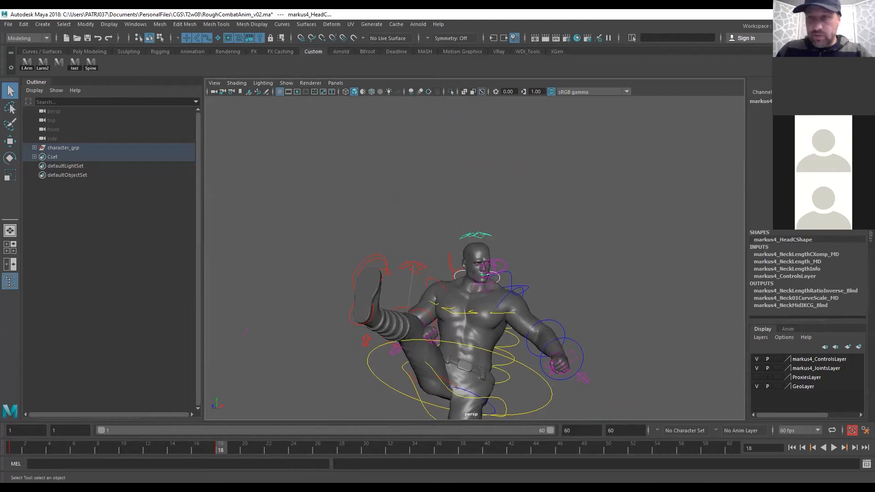
pyautogui.press('Return')
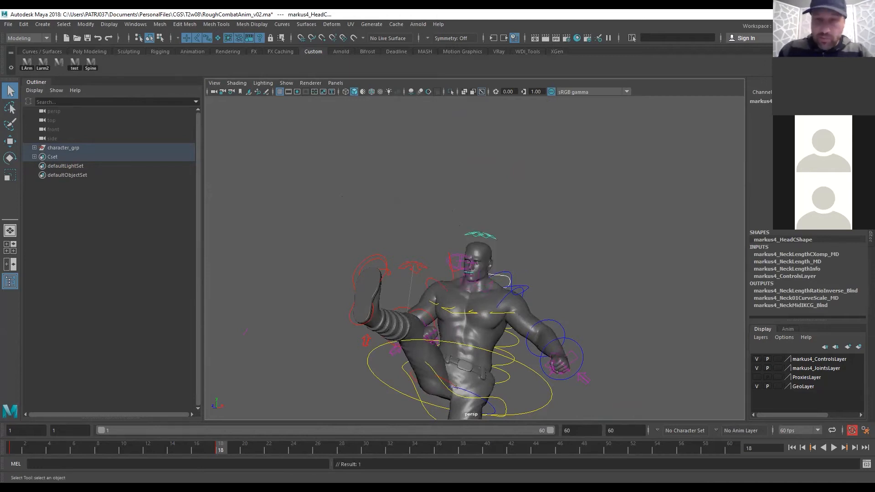
pyautogui.keyDown('alt'); pyautogui.moveTo(428, 305); pyautogui.dragTo(480, 313); pyautogui.keyUp('alt')
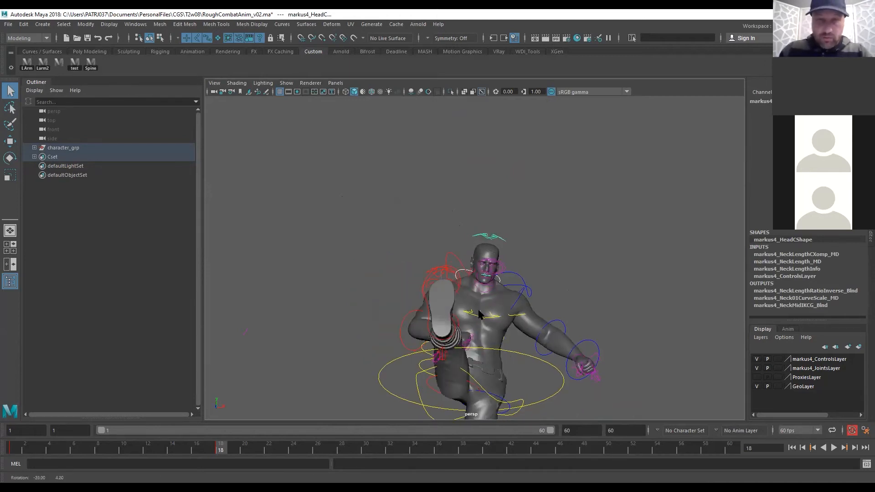
pyautogui.press('e')
pyautogui.moveTo(469, 189); pyautogui.dragTo(457, 187)
pyautogui.moveTo(521, 235); pyautogui.dragTo(457, 345)
pyautogui.press('s')
# Rotate the root control slightly to adjust the tilt of the hips and torso
pyautogui.keyDown('alt'); pyautogui.moveTo(513, 307); pyautogui.dragTo(509, 299, button='middle'); pyautogui.keyUp('alt')
pyautogui.keyDown('alt'); pyautogui.moveTo(509, 299); pyautogui.dragTo(481, 310); pyautogui.keyUp('alt')
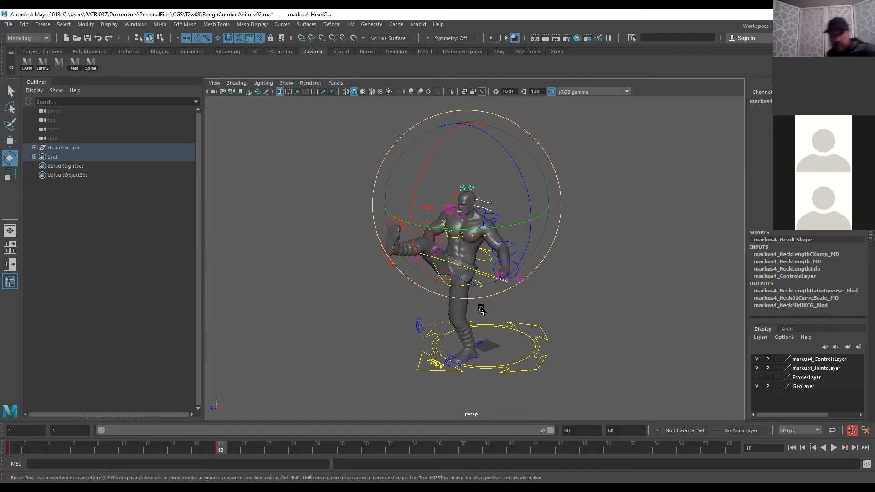
pyautogui.keyDown('alt'); pyautogui.moveTo(392, 214); pyautogui.dragTo(646, 216, button='right'); pyautogui.keyUp('alt')
pyautogui.moveTo(647, 216)
pyautogui.keyDown('alt'); pyautogui.mouseDown()
pyautogui.moveTo(675, 214)
pyautogui.moveTo(659, 212)
pyautogui.mouseUp(); pyautogui.keyUp('alt')
pyautogui.press('q')
pyautogui.keyDown('alt'); pyautogui.moveTo(463, 192); pyautogui.dragTo(465, 234); pyautogui.keyUp('alt')
pyautogui.moveTo(418, 219)
pyautogui.keyDown('alt'); pyautogui.mouseDown()
pyautogui.moveTo(432, 211)
pyautogui.moveTo(423, 218)
pyautogui.mouseUp(); pyautogui.keyUp('alt')
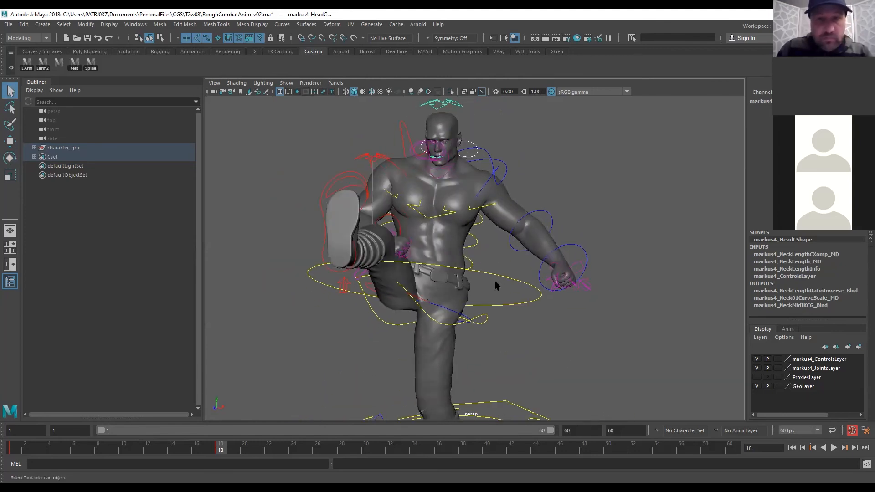
pyautogui.moveTo(498, 285); pyautogui.dragTo(502, 273)
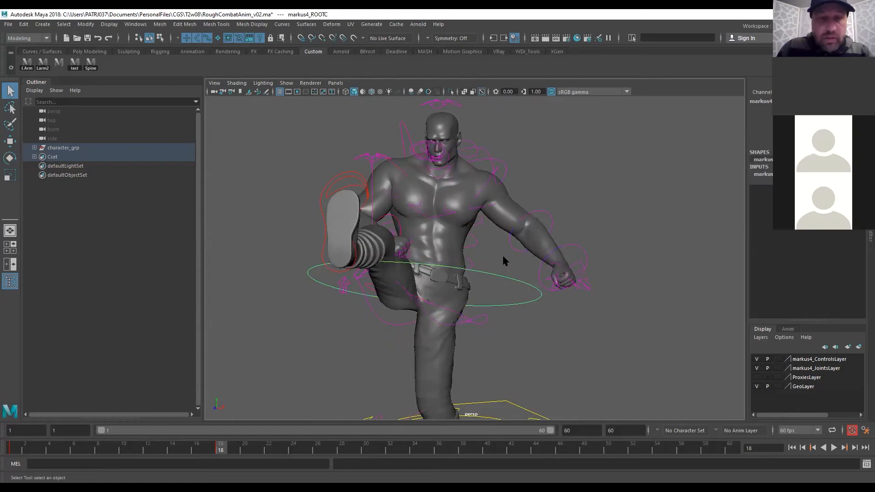
pyautogui.press('e')
pyautogui.moveTo(488, 296); pyautogui.dragTo(365, 347)
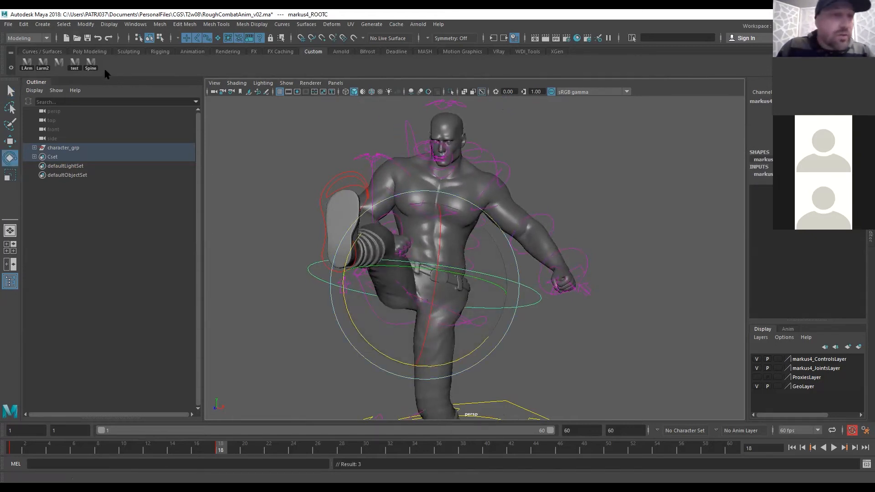
# Rotate the spine controls to tilt the chest toward the supporting leg's side
pyautogui.click(510, 185)
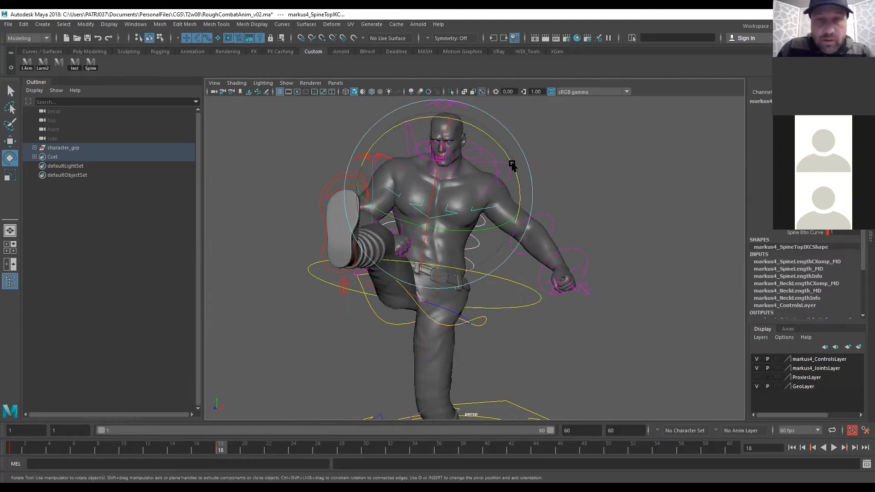
pyautogui.moveTo(509, 167); pyautogui.dragTo(459, 223)
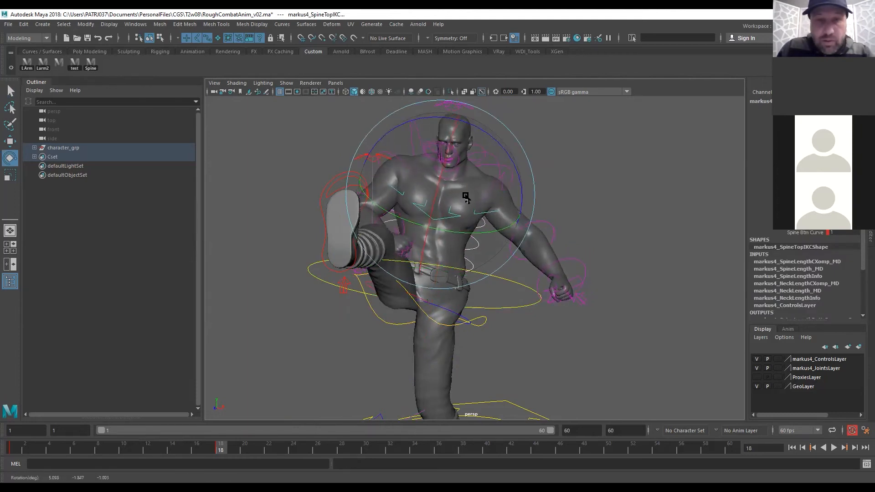
pyautogui.press('q')
# Rotate the right shoulder FK control to raise the arm across the front of the chest
pyautogui.click(413, 158)
pyautogui.press('e')
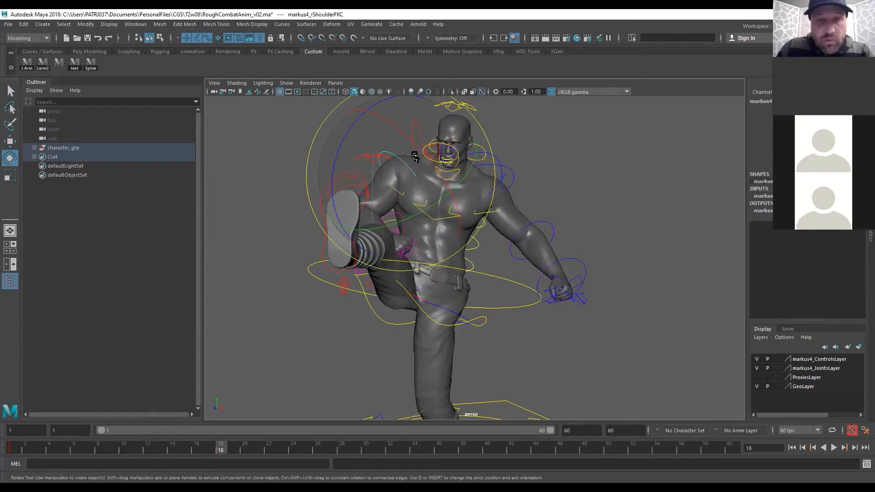
pyautogui.moveTo(403, 165); pyautogui.dragTo(415, 164)
pyautogui.moveTo(433, 200); pyautogui.dragTo(397, 179)
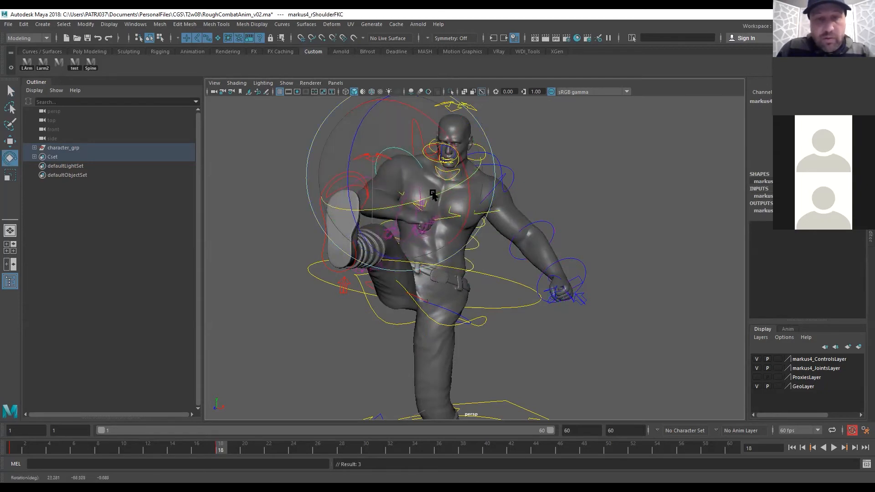
pyautogui.moveTo(455, 168); pyautogui.dragTo(464, 183)
# Rotate the right clavicle control to bring the shoulder forward and refine the raised arm's pose
pyautogui.press('q')
pyautogui.moveTo(421, 119); pyautogui.dragTo(406, 129)
pyautogui.press('w')
pyautogui.keyDown('alt'); pyautogui.moveTo(410, 187); pyautogui.dragTo(445, 213); pyautogui.keyUp('alt')
pyautogui.press('e')
pyautogui.moveTo(392, 219); pyautogui.dragTo(447, 217)
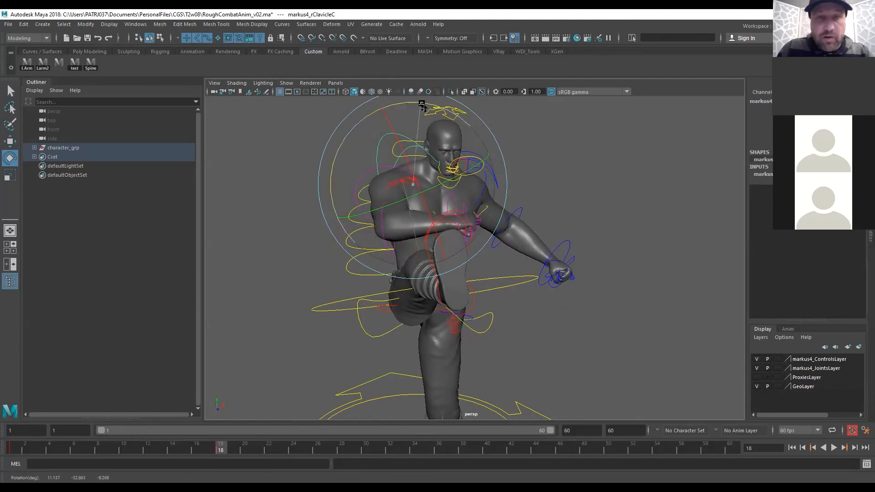
pyautogui.keyDown('alt'); pyautogui.moveTo(424, 109); pyautogui.dragTo(478, 207); pyautogui.keyUp('alt')
pyautogui.press('w')
pyautogui.click(412, 151)
pyautogui.press('e')
pyautogui.moveTo(365, 228); pyautogui.dragTo(375, 231)
# Rotate the right elbow FK control to bring the forearm and fist into a guard in front of the chest
pyautogui.keyDown('alt'); pyautogui.moveTo(422, 215); pyautogui.dragTo(349, 205); pyautogui.keyUp('alt')
pyautogui.press('q')
pyautogui.click(357, 184)
pyautogui.press('e')
pyautogui.moveTo(416, 187); pyautogui.dragTo(423, 175)
pyautogui.keyDown('alt'); pyautogui.moveTo(443, 185); pyautogui.dragTo(396, 175); pyautogui.keyUp('alt')
# Re-pose the left clavicle and shoulder FK controls together to lower the left arm beside the body
pyautogui.press('q')
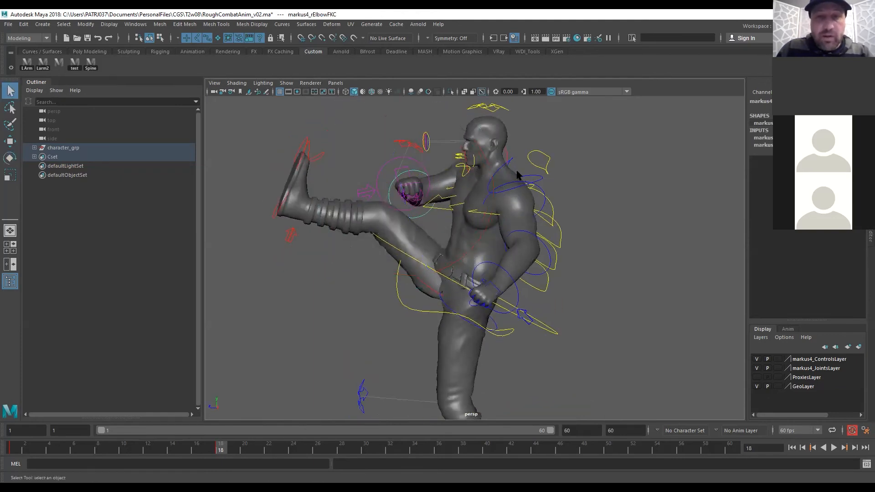
pyautogui.click(542, 179)
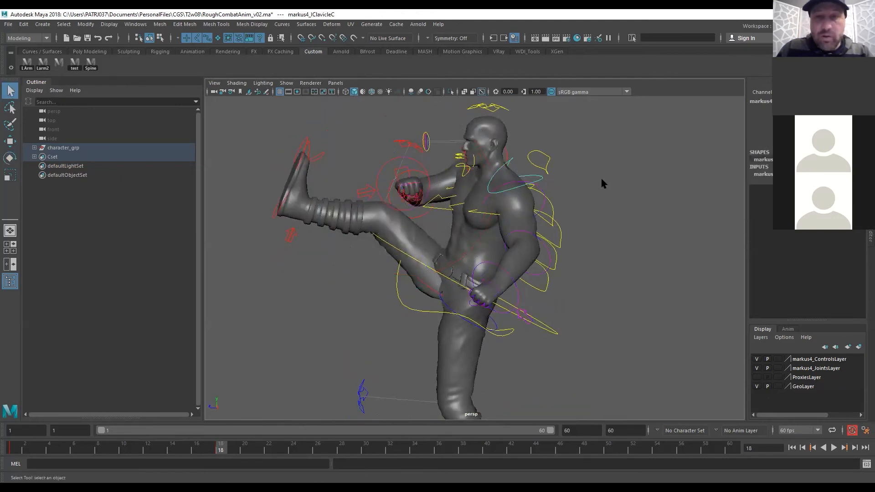
pyautogui.click(546, 211)
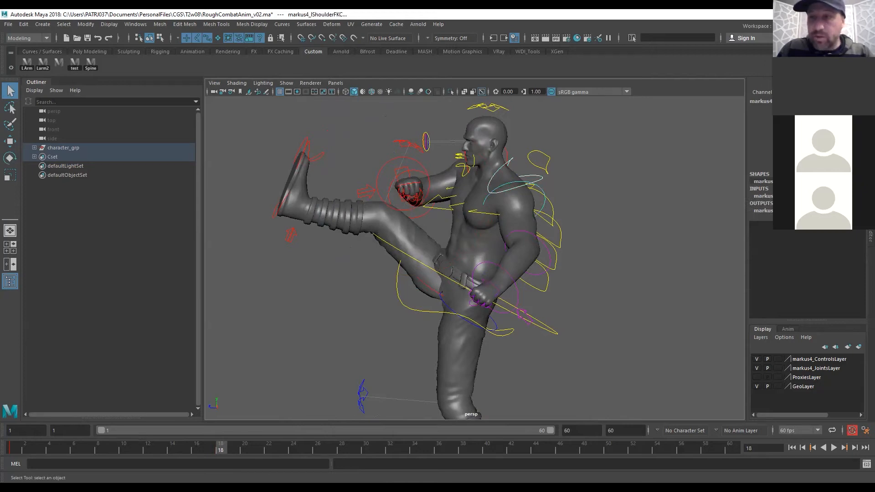
pyautogui.hotkey('ctrl', 'v')
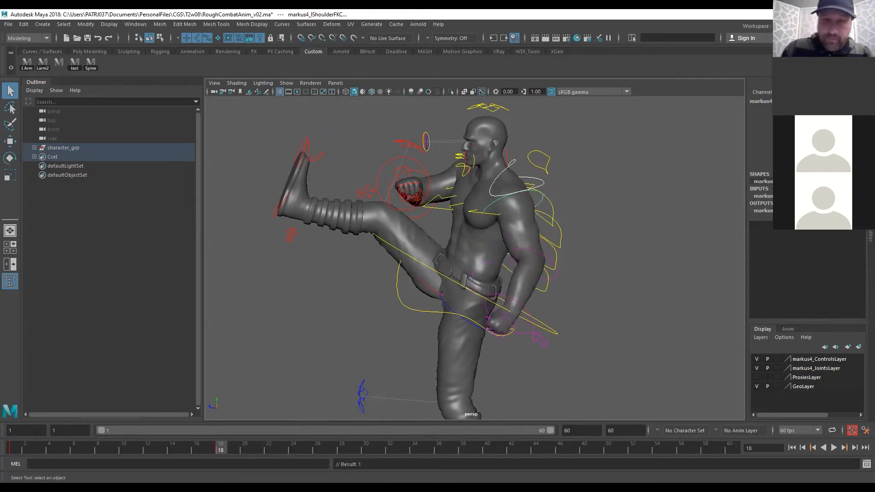
pyautogui.keyDown('alt'); pyautogui.moveTo(528, 296); pyautogui.dragTo(542, 252); pyautogui.keyUp('alt')
# Fine-tune the rotation of the left shoulder and clavicle controls to position the upper arm
pyautogui.click(546, 192)
pyautogui.press('e')
pyautogui.click(561, 212)
pyautogui.click(541, 210)
pyautogui.press('q')
pyautogui.click(515, 166)
pyautogui.press('e')
pyautogui.click(516, 166)
# Rotate the left elbow FK control to adjust the bend of the forearm
pyautogui.press('q')
pyautogui.click(547, 256)
pyautogui.press('e')
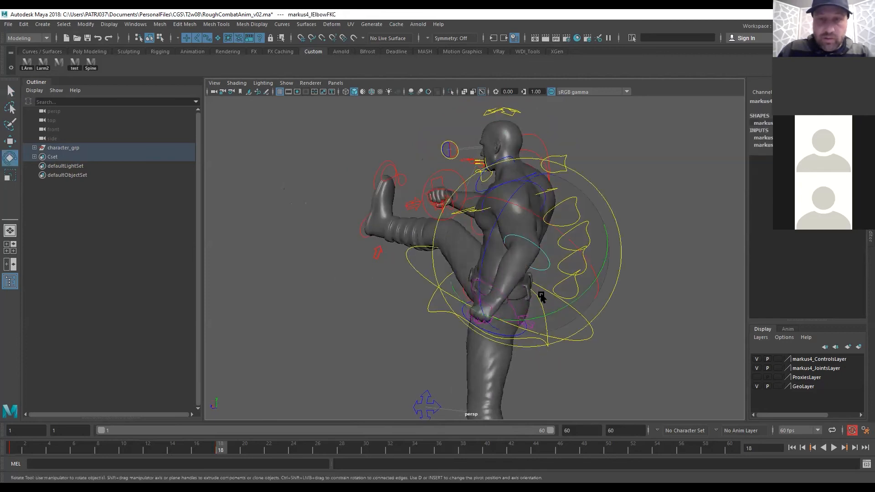
pyautogui.moveTo(558, 313); pyautogui.dragTo(486, 289)
# Rotate the left shoulder FK control so the arm extends behind the body as a counterbalance to the kick
pyautogui.press('q')
pyautogui.click(576, 274)
pyautogui.press('e')
pyautogui.press('q')
pyautogui.click(501, 203)
pyautogui.press('e')
pyautogui.keyDown('alt'); pyautogui.moveTo(514, 254); pyautogui.dragTo(408, 364); pyautogui.keyUp('alt')
pyautogui.keyDown('alt'); pyautogui.moveTo(611, 232); pyautogui.dragTo(584, 232); pyautogui.keyUp('alt')
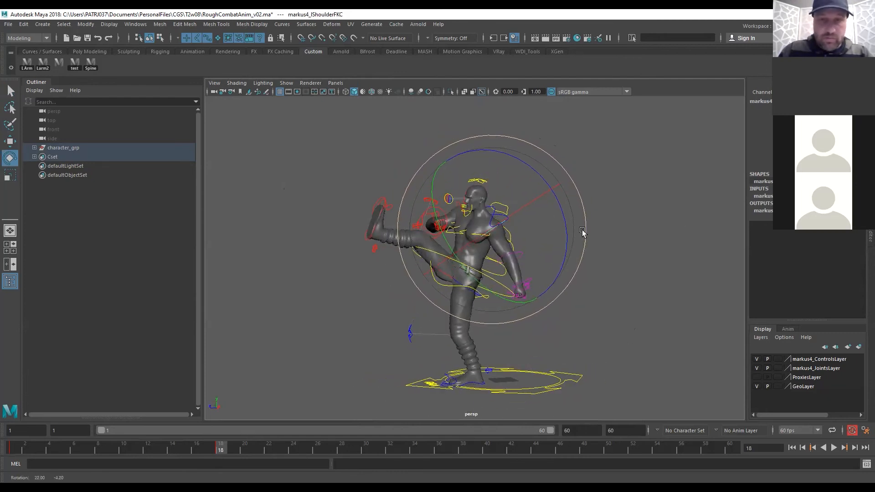
# Play back and scrub through the animation from frame 1 to review the transition into the kick
pyautogui.click(14, 450)
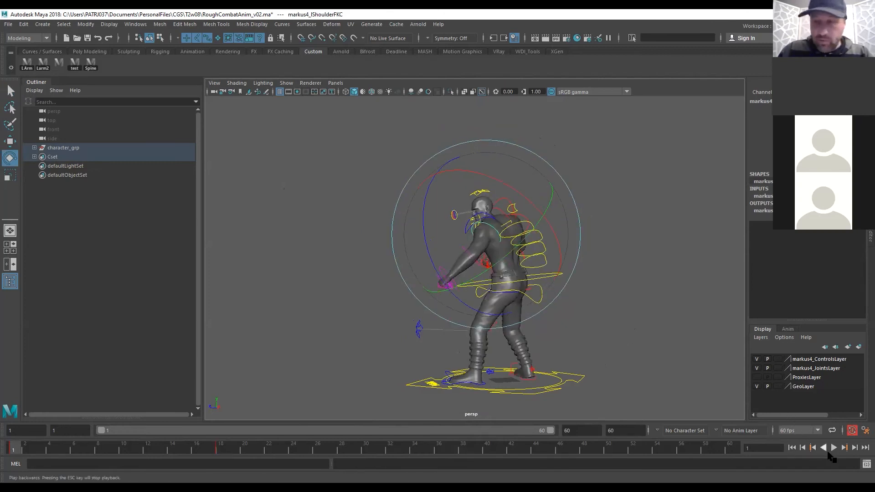
pyautogui.click(834, 447)
pyautogui.moveTo(18, 447); pyautogui.dragTo(367, 435)
pyautogui.moveTo(246, 431); pyautogui.dragTo(6, 429)
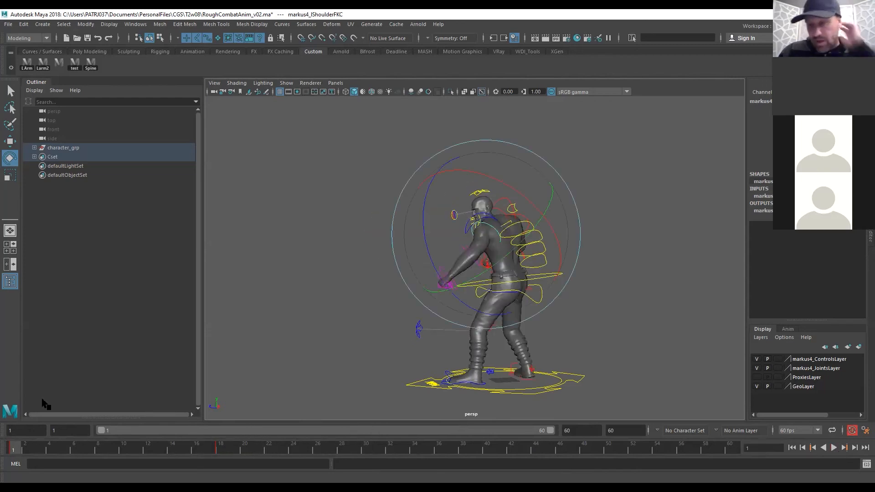
# Deselect the left shoulder control and save the scene
pyautogui.click(626, 269)
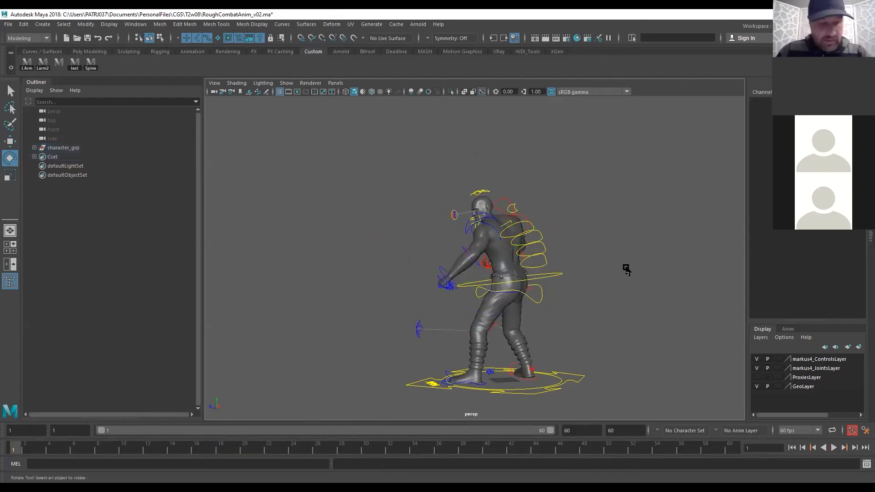
pyautogui.press('q')
pyautogui.hotkey('ctrl', 's')
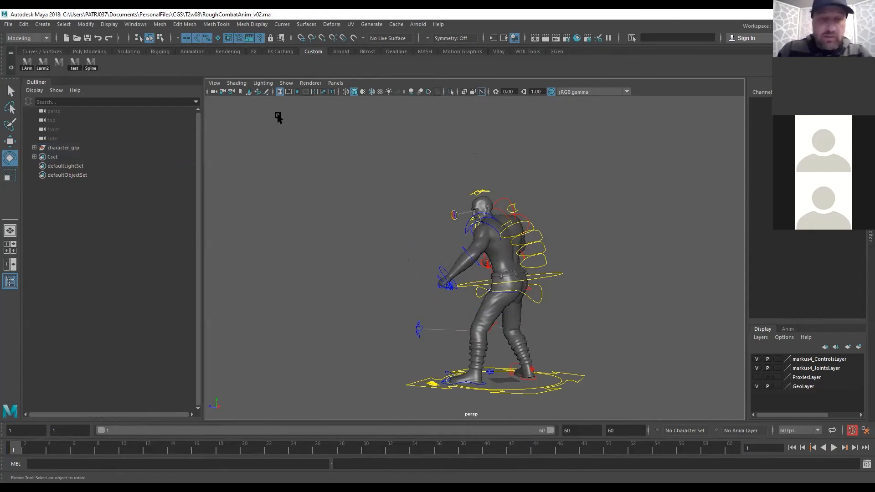
# Select all of the fighter's rig controls and copy the frame 18 kick pose to frame 24 as a hold
pyautogui.moveTo(359, 157); pyautogui.dragTo(687, 445)
pyautogui.press('4')
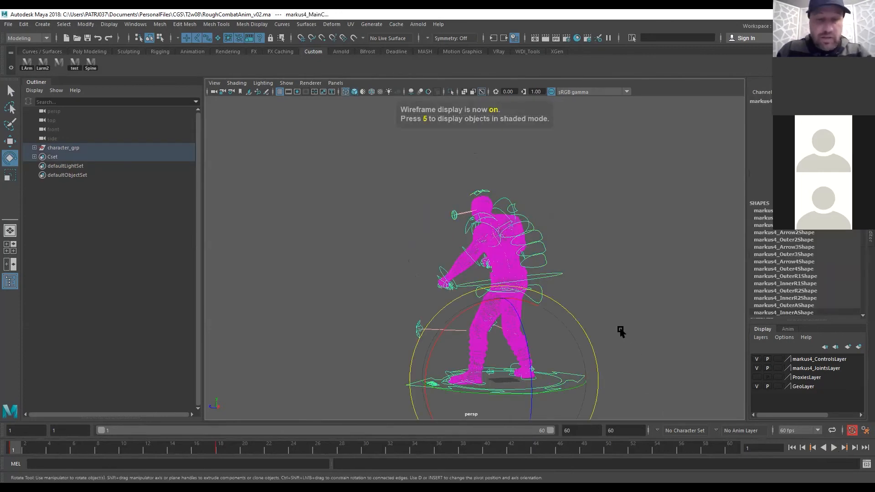
pyautogui.press('5')
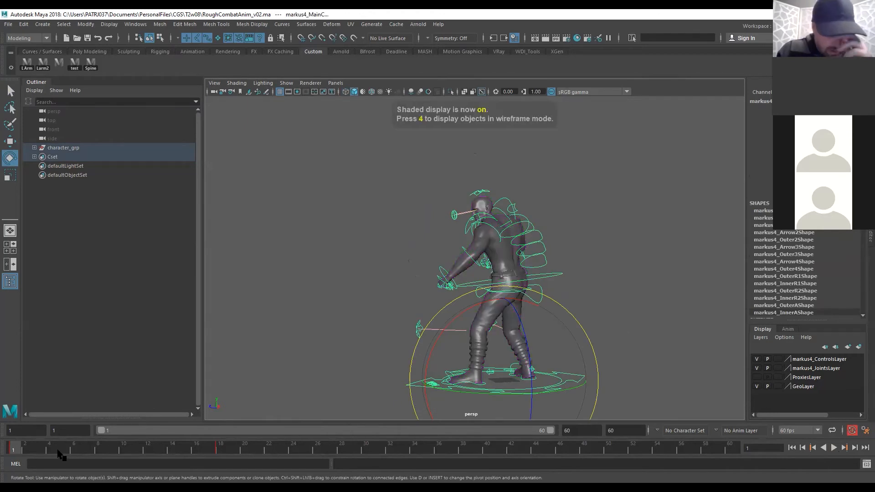
pyautogui.hotkey('alt', 'v')
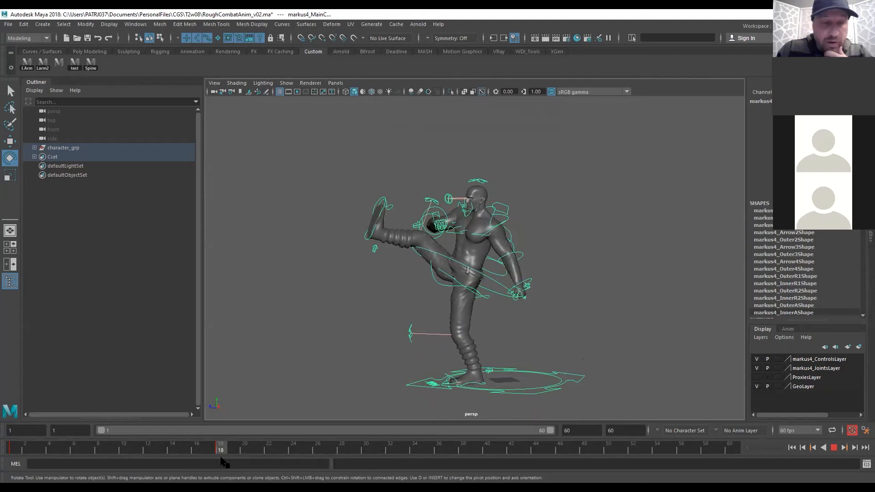
pyautogui.moveTo(222, 453)
pyautogui.mouseDown()
pyautogui.moveTo(308, 452)
pyautogui.moveTo(205, 452)
pyautogui.moveTo(217, 452)
pyautogui.mouseUp()
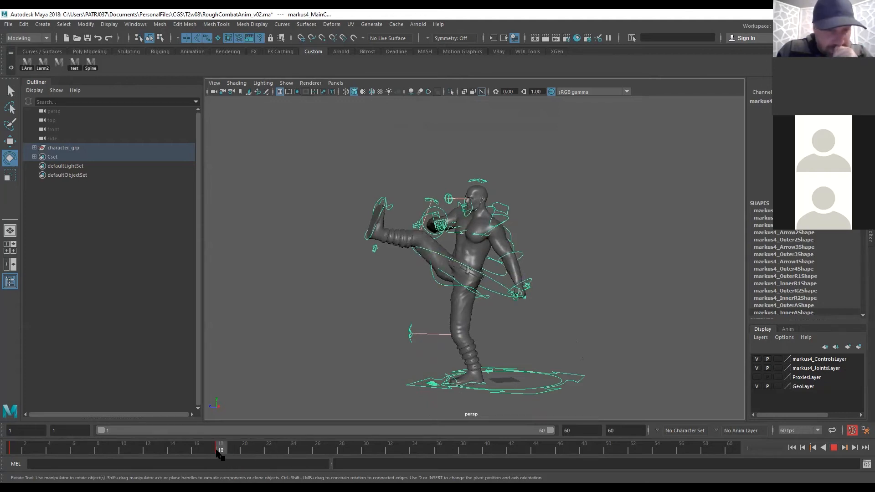
pyautogui.moveTo(250, 453); pyautogui.dragTo(438, 452)
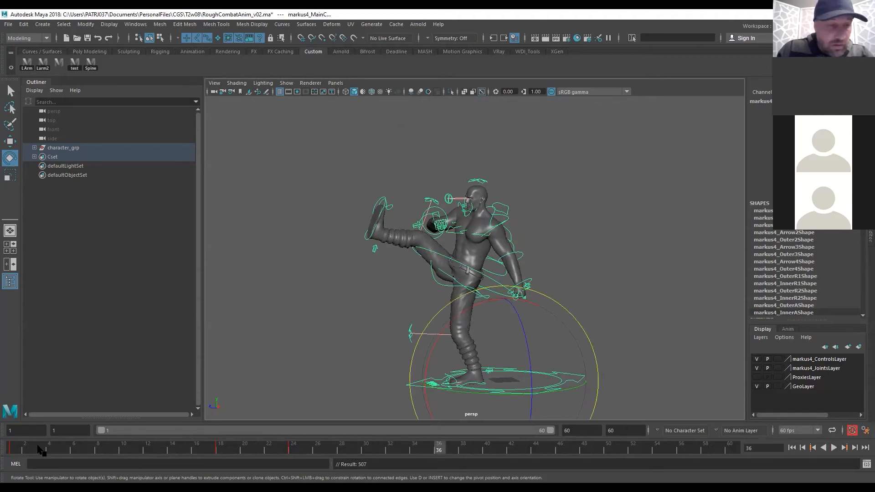
# Copy the frame 1 fighting stance of all controls to frame 36 and play back the full kick
pyautogui.click(14, 450)
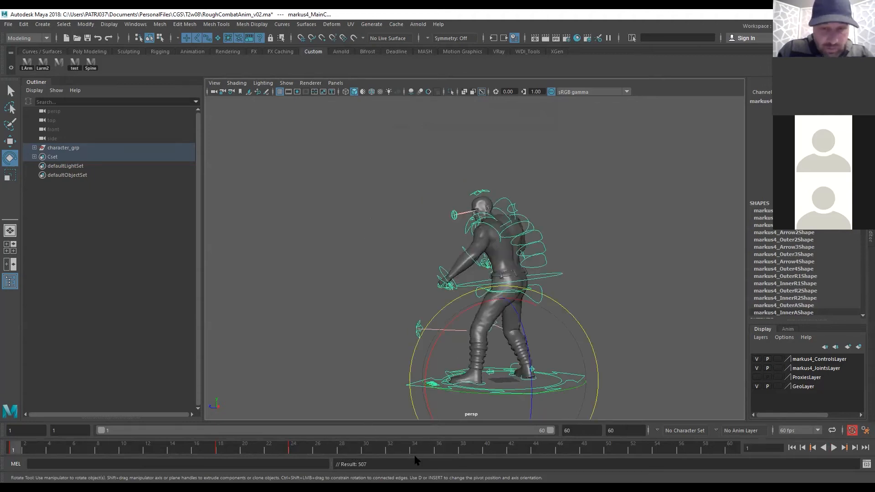
pyautogui.click(438, 449)
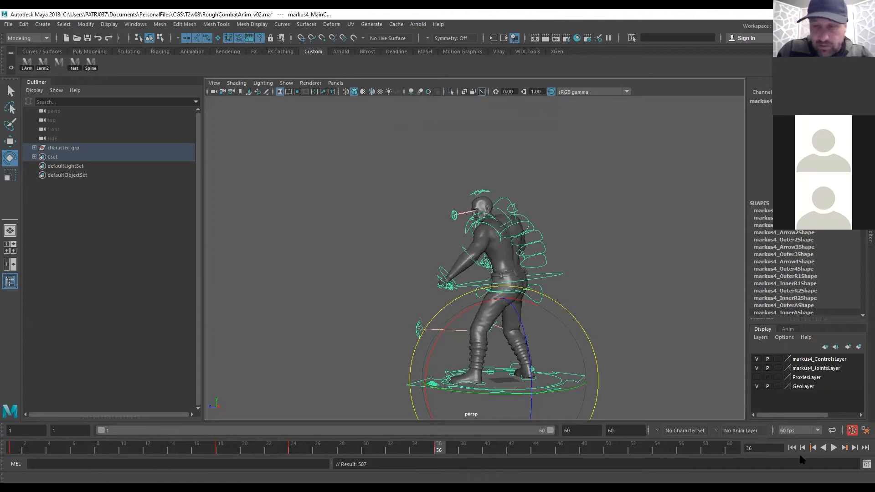
pyautogui.click(834, 448)
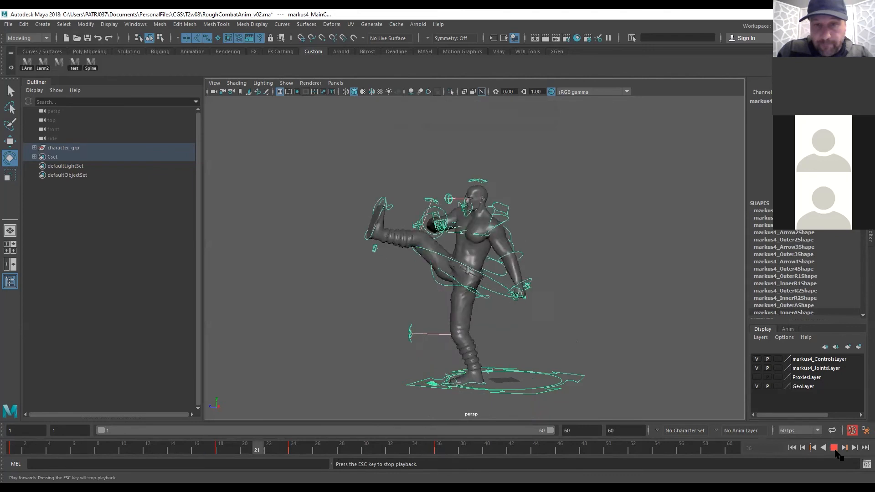
pyautogui.press('Escape')
pyautogui.click(441, 453)
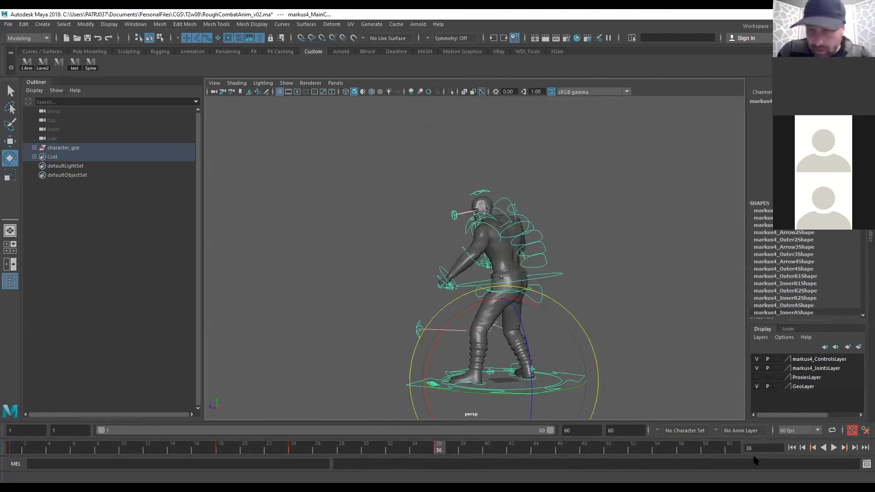
# Set the animation's end frame to 36, deselect the rig controls and save the scene
pyautogui.click(628, 431)
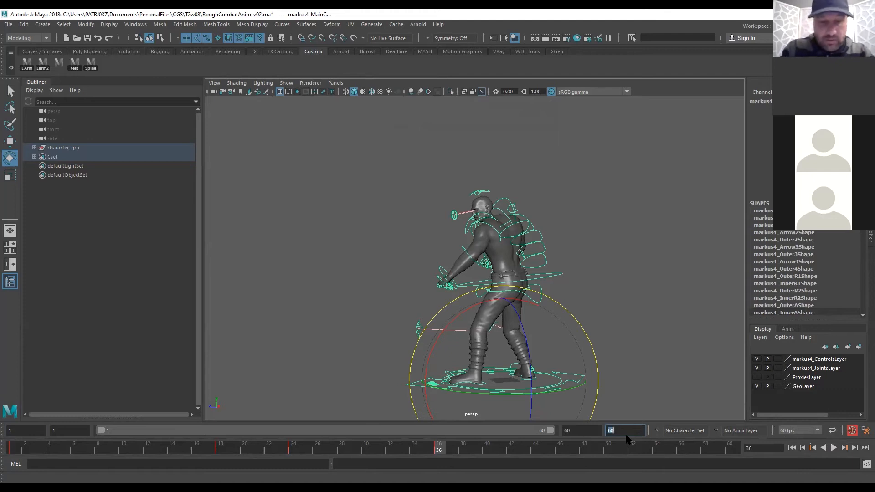
pyautogui.press('Return')
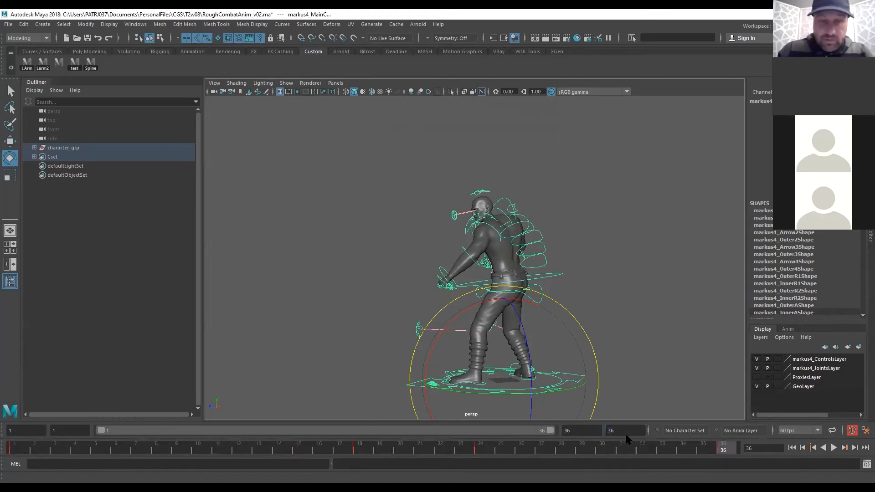
pyautogui.click(633, 309)
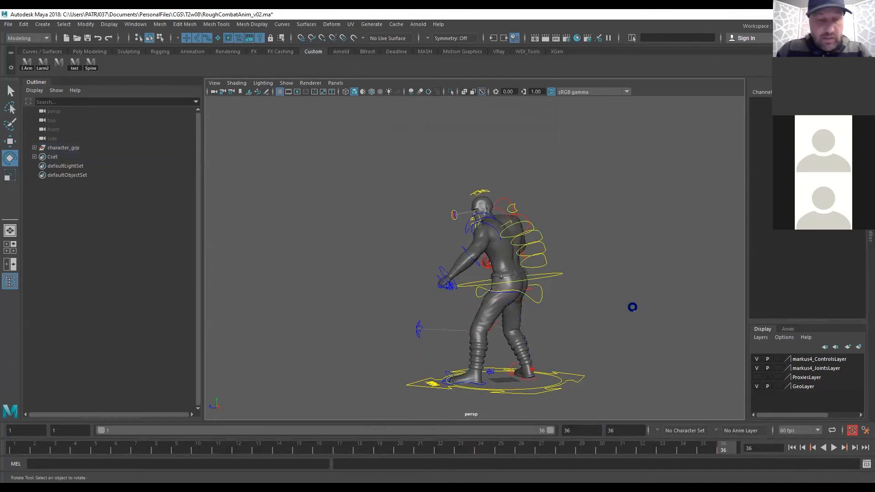
pyautogui.press('q')
pyautogui.hotkey('ctrl', 's')
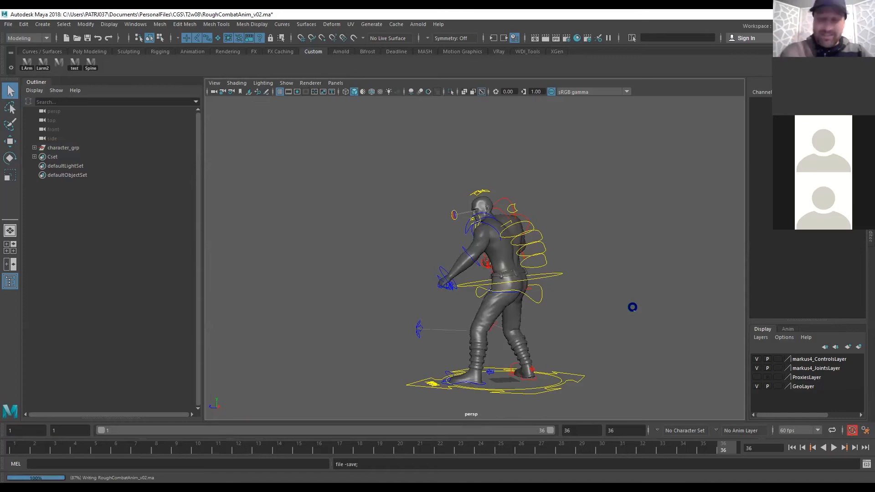
pyautogui.press('e')
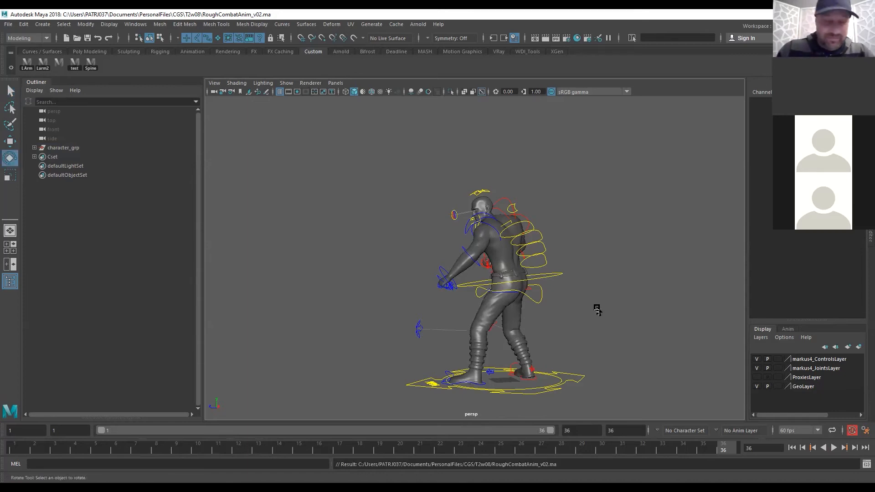
# Key the right foot IK control's frame 1 placement at frame 6 to keep the foot planted, and check the motion
pyautogui.moveTo(29, 453); pyautogui.dragTo(122, 462)
pyautogui.keyDown('alt'); pyautogui.moveTo(680, 248); pyautogui.dragTo(601, 257); pyautogui.keyUp('alt')
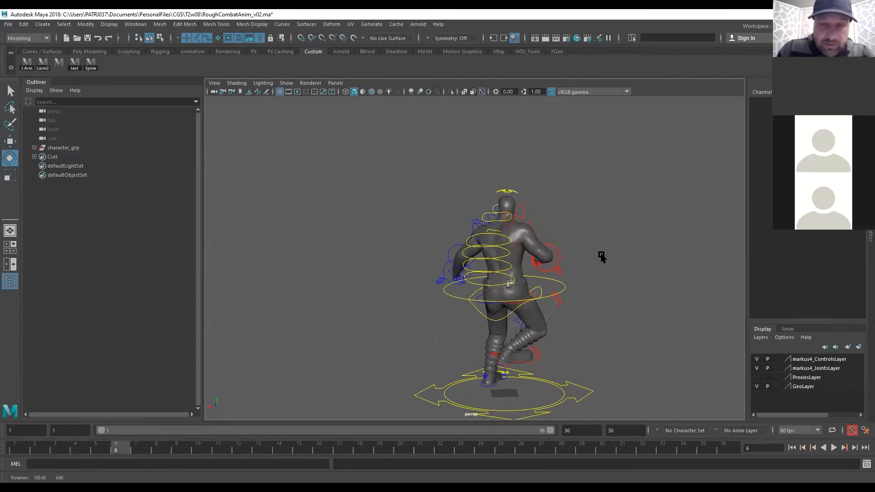
pyautogui.click(529, 361)
pyautogui.click(24, 452)
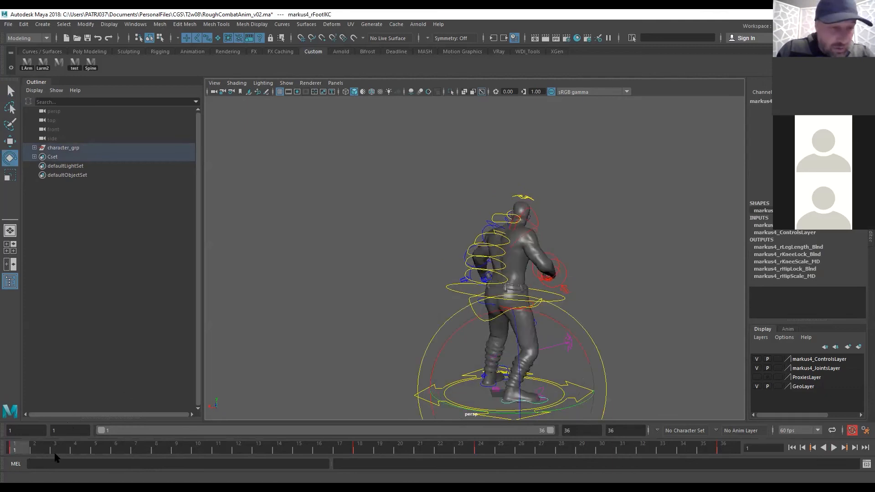
pyautogui.click(120, 449)
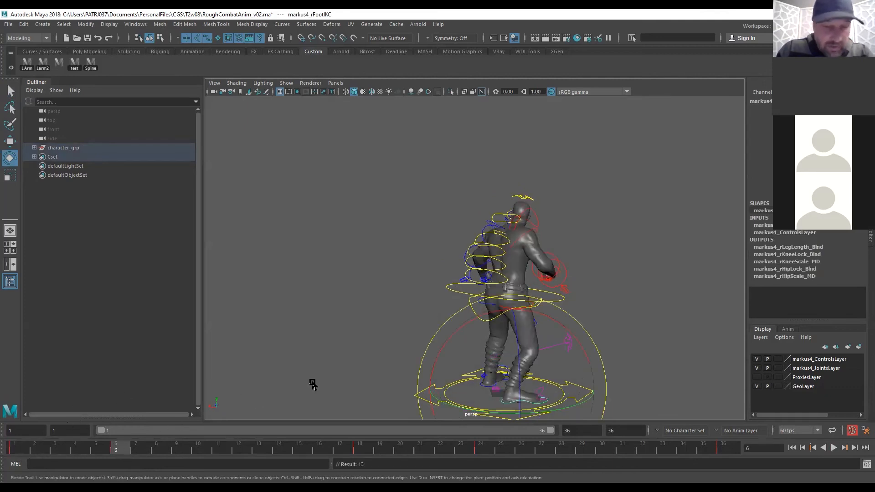
pyautogui.keyDown('alt'); pyautogui.moveTo(626, 307); pyautogui.dragTo(621, 308); pyautogui.keyUp('alt')
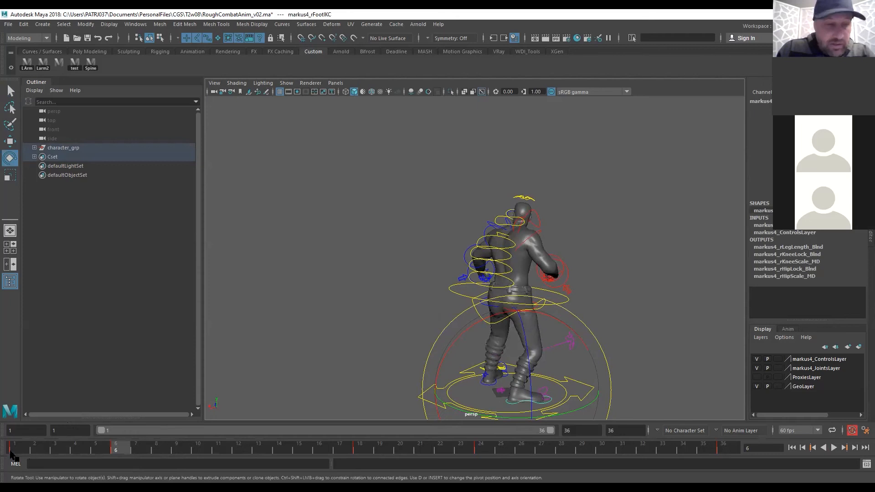
pyautogui.hotkey('alt', 'v')
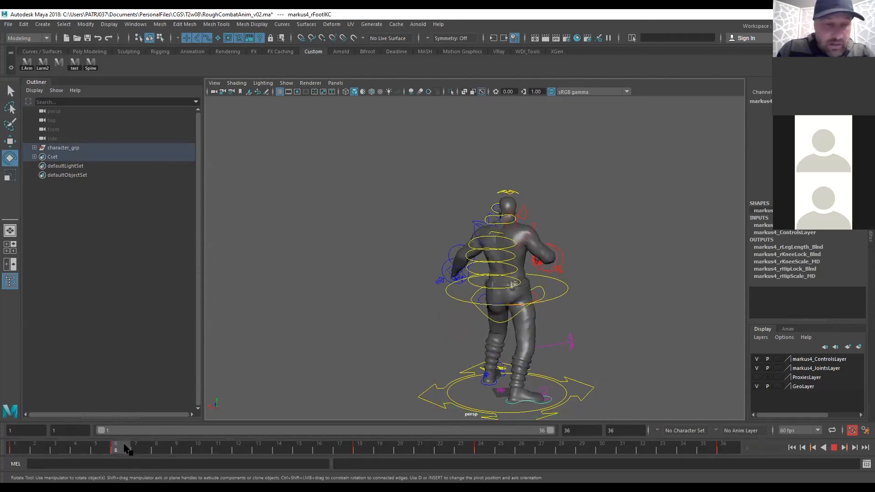
pyautogui.hotkey('alt', 'v')
# Rotate the main hip control at frame 6 to tilt and turn the pelvis ahead of the kick
pyautogui.moveTo(599, 277)
pyautogui.keyDown('alt'); pyautogui.mouseDown()
pyautogui.moveTo(645, 278)
pyautogui.moveTo(588, 302)
pyautogui.moveTo(587, 279)
pyautogui.moveTo(595, 279)
pyautogui.mouseUp(); pyautogui.keyUp('alt')
pyautogui.keyDown('alt'); pyautogui.moveTo(447, 347); pyautogui.dragTo(597, 262, button='right'); pyautogui.keyUp('alt')
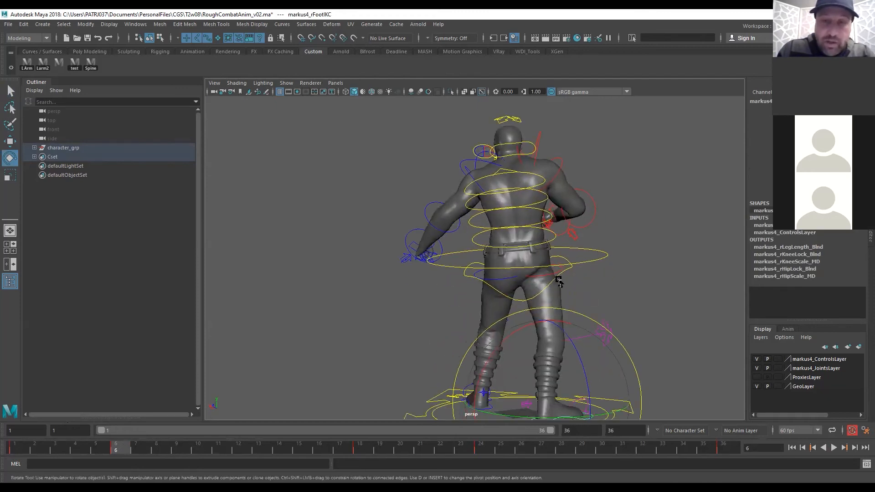
pyautogui.click(557, 283)
pyautogui.keyDown('alt'); pyautogui.moveTo(556, 284); pyautogui.dragTo(502, 313); pyautogui.keyUp('alt')
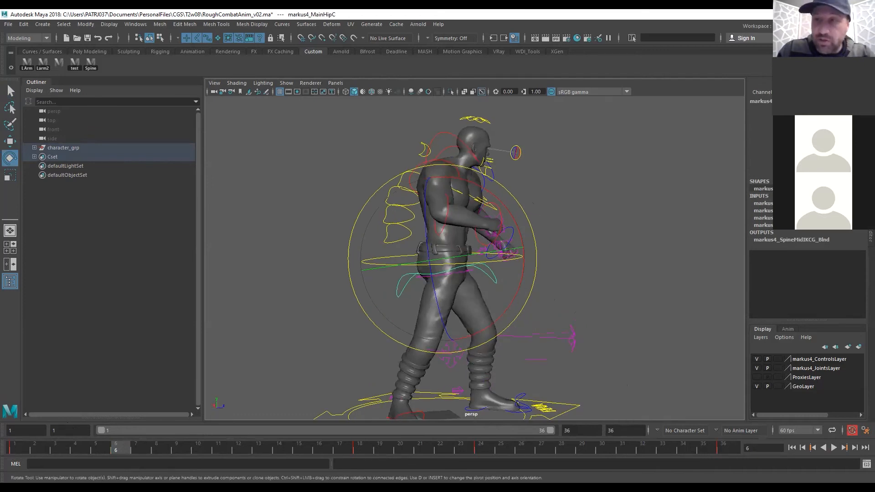
pyautogui.moveTo(503, 311); pyautogui.dragTo(496, 319)
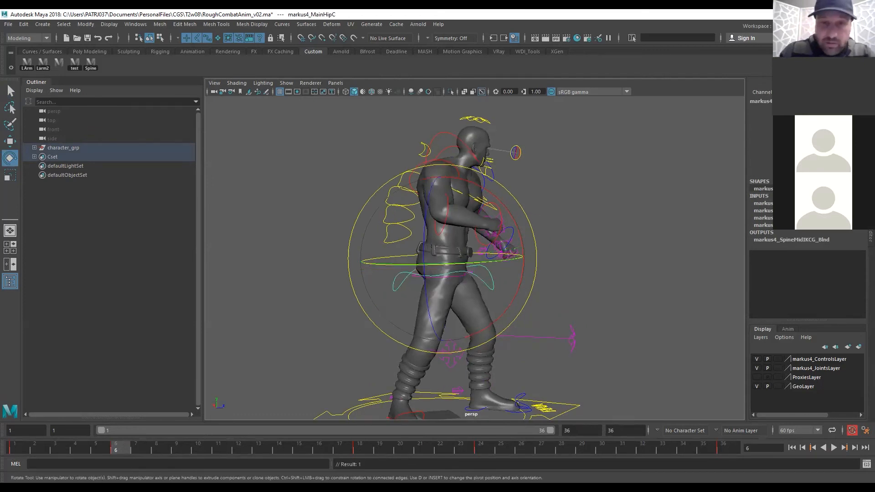
pyautogui.moveTo(479, 229); pyautogui.dragTo(452, 248)
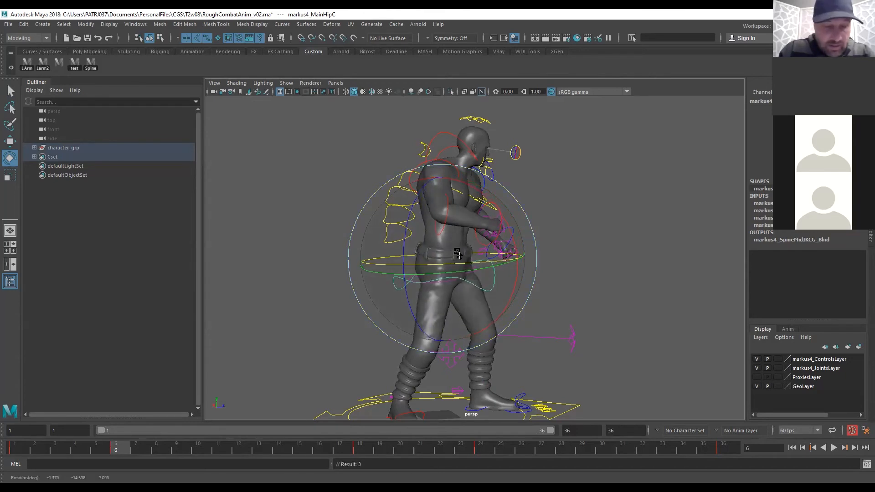
pyautogui.hotkey('ctrl', 'z')
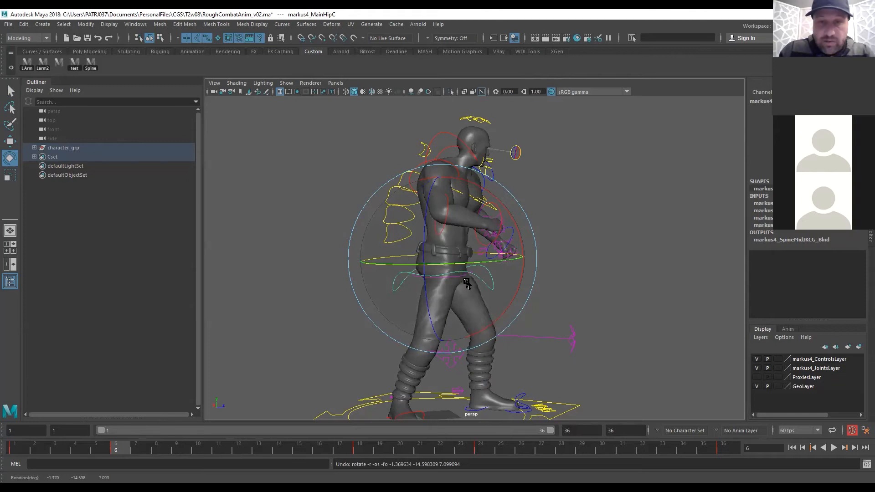
pyautogui.moveTo(420, 248); pyautogui.dragTo(421, 250)
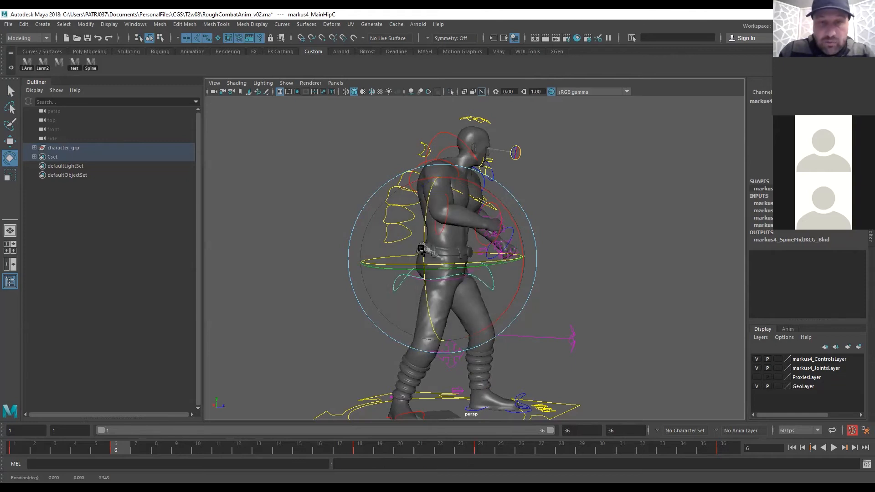
pyautogui.moveTo(477, 271); pyautogui.dragTo(464, 270)
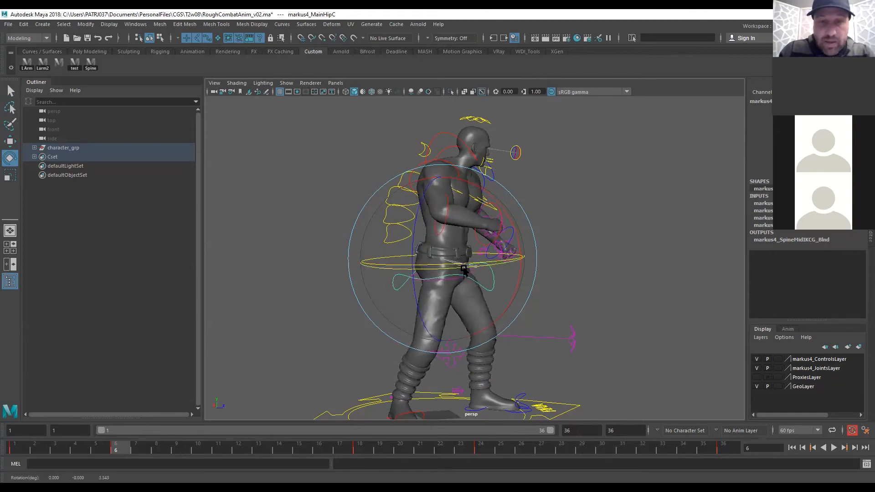
# Adjust the right knee IK control at frame 6 and key its position
pyautogui.keyDown('alt'); pyautogui.moveTo(579, 333); pyautogui.dragTo(484, 331, button='right'); pyautogui.keyUp('alt')
pyautogui.keyDown('alt'); pyautogui.moveTo(484, 331); pyautogui.dragTo(375, 278); pyautogui.keyUp('alt')
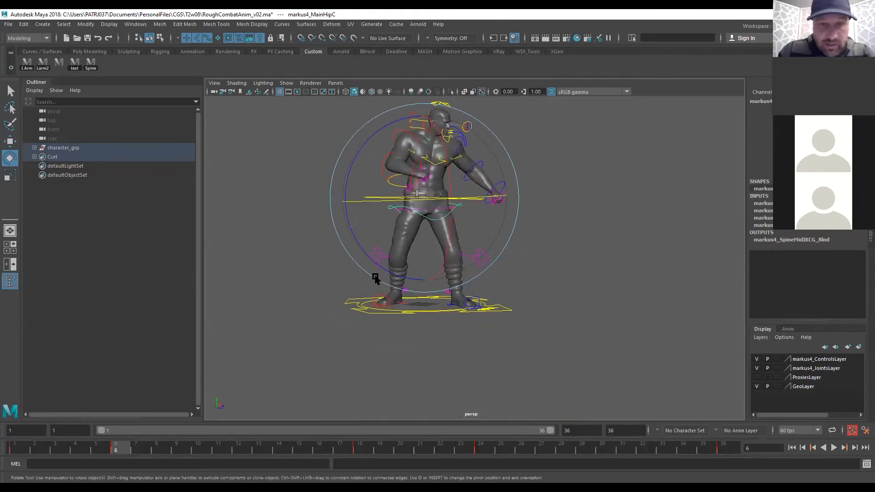
pyautogui.click(384, 262)
pyautogui.press('w')
pyautogui.moveTo(437, 261); pyautogui.dragTo(483, 325)
pyautogui.press('s')
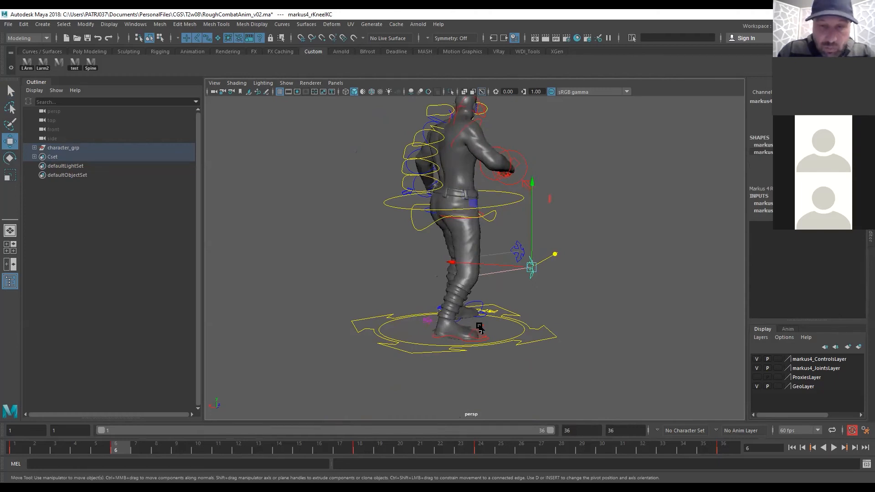
# Try out several attributes of the right foot IK control at frame 6, undoing each trial
pyautogui.click(480, 327)
pyautogui.click(449, 336)
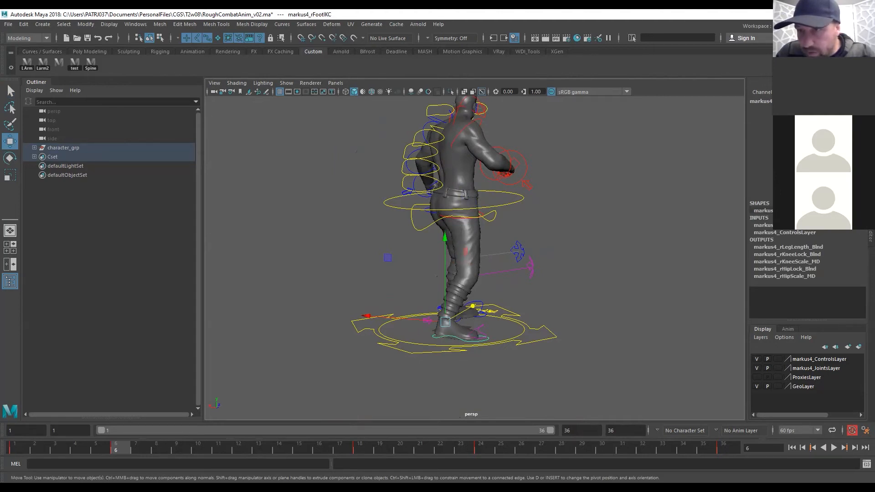
pyautogui.click(793, 188)
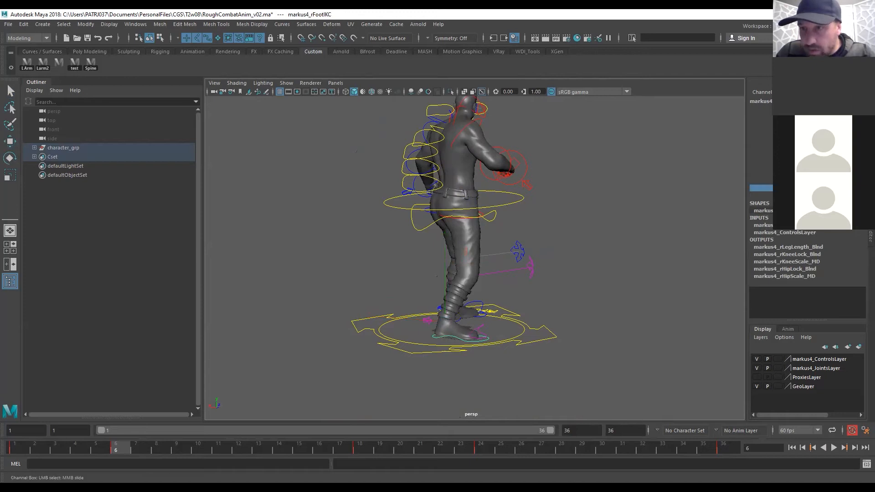
pyautogui.click(761, 195)
pyautogui.moveTo(549, 333); pyautogui.dragTo(580, 339, button='middle')
pyautogui.hotkey('ctrl', 'z')
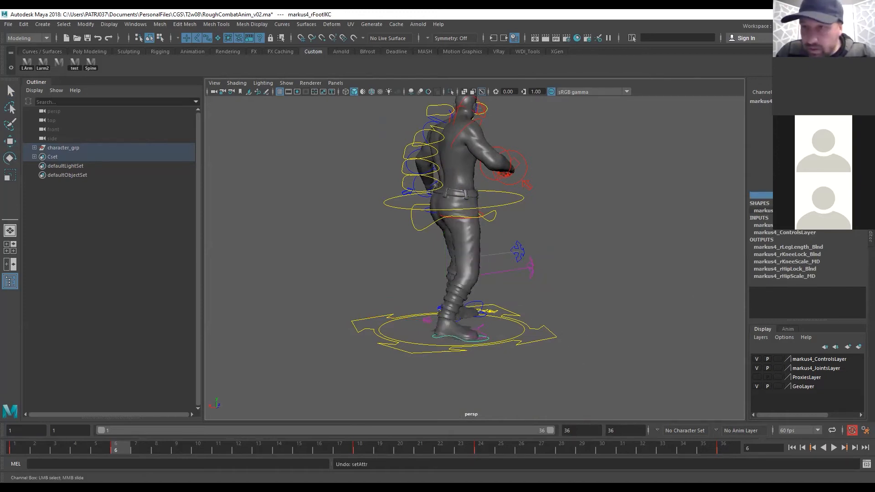
pyautogui.click(790, 174)
pyautogui.moveTo(544, 311); pyautogui.dragTo(554, 342, button='middle')
pyautogui.hotkey('ctrl', 'z')
pyautogui.click(761, 181)
pyautogui.hotkey('ctrl', 'z')
pyautogui.hotkey('ctrl', 'z')
# Move the left knee IK control outward at frame 6 and check the motion from frame 1
pyautogui.keyDown('alt'); pyautogui.moveTo(551, 324); pyautogui.dragTo(417, 319); pyautogui.keyUp('alt')
pyautogui.press('w')
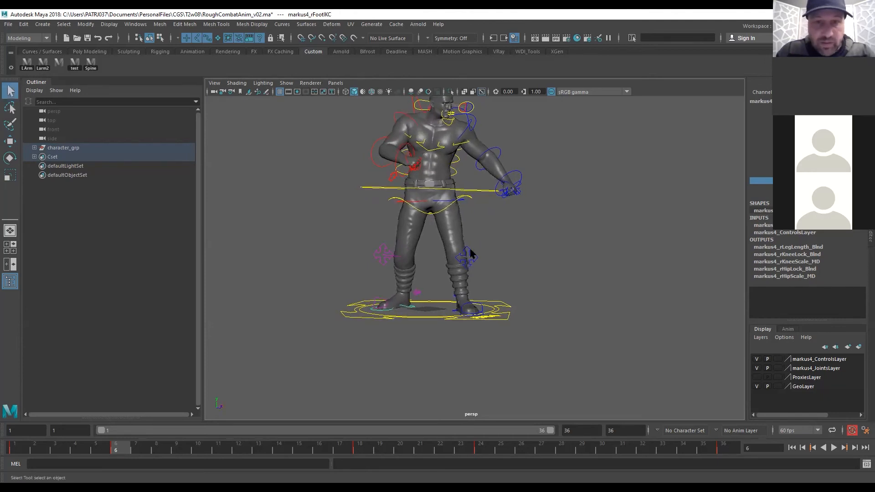
pyautogui.click(467, 256)
pyautogui.moveTo(497, 254); pyautogui.dragTo(511, 253)
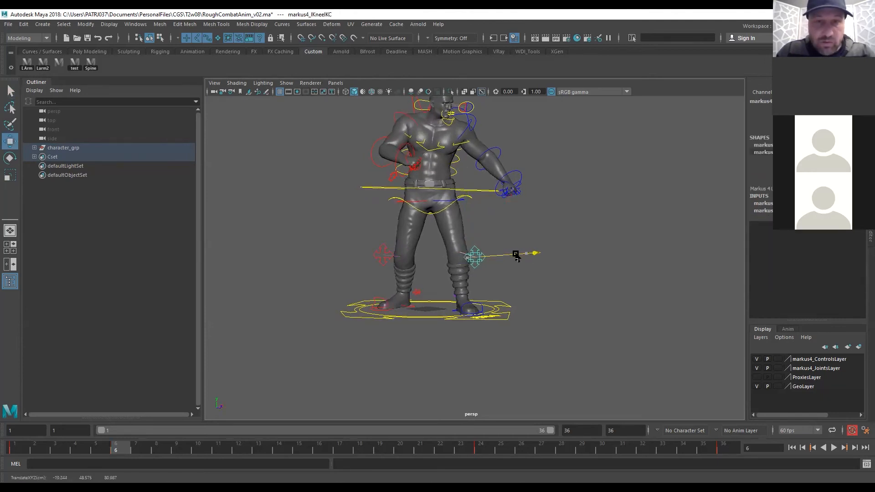
pyautogui.moveTo(21, 445); pyautogui.dragTo(118, 423)
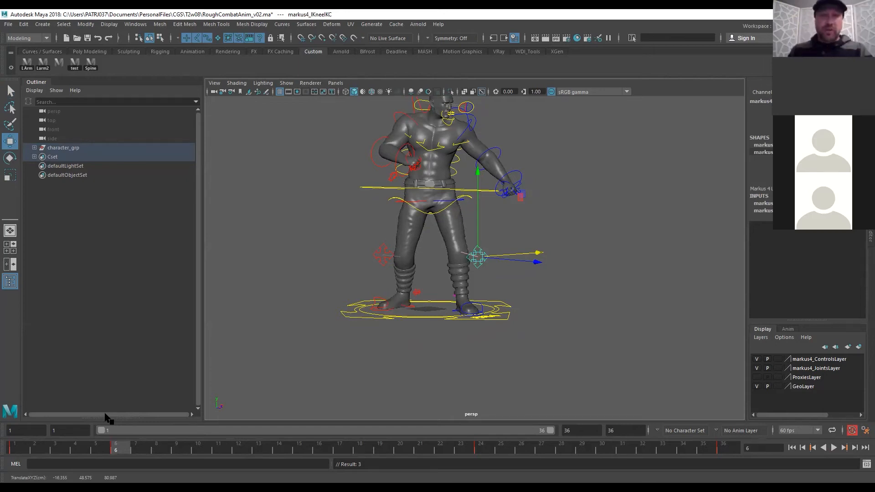
pyautogui.keyDown('alt'); pyautogui.moveTo(432, 212); pyautogui.dragTo(422, 299, button='middle'); pyautogui.keyUp('alt')
pyautogui.keyDown('alt'); pyautogui.moveTo(422, 299); pyautogui.dragTo(462, 301, button='right'); pyautogui.keyUp('alt')
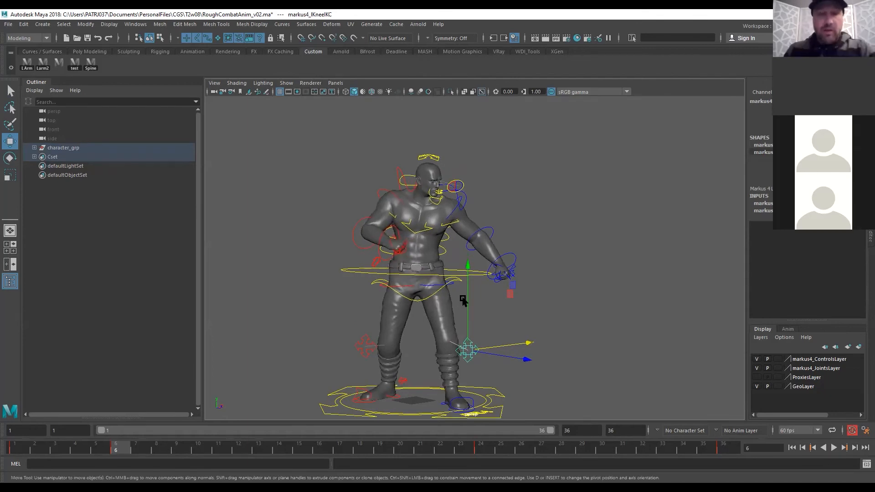
pyautogui.keyDown('alt'); pyautogui.moveTo(454, 261); pyautogui.dragTo(465, 269); pyautogui.keyUp('alt')
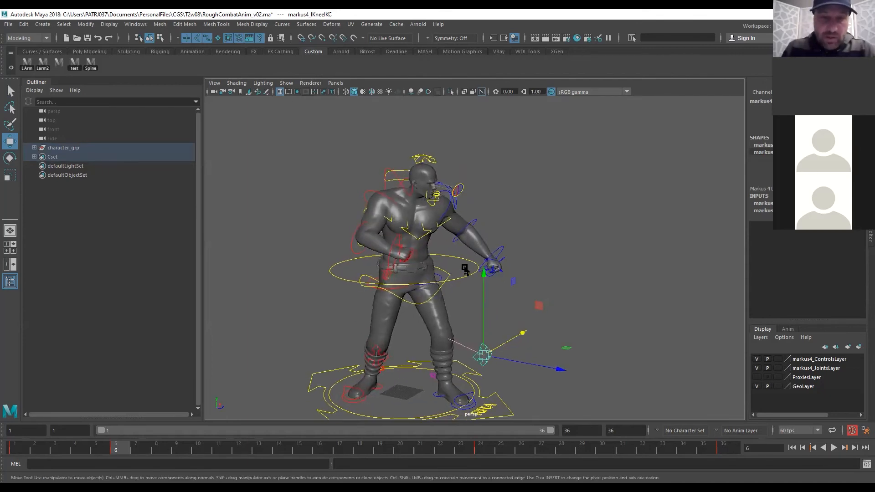
# Reposition and rotate the main hip control at frame 6 to settle the body's weight before the kick
pyautogui.click(465, 269)
pyautogui.click(480, 280)
pyautogui.moveTo(448, 254); pyautogui.dragTo(470, 298)
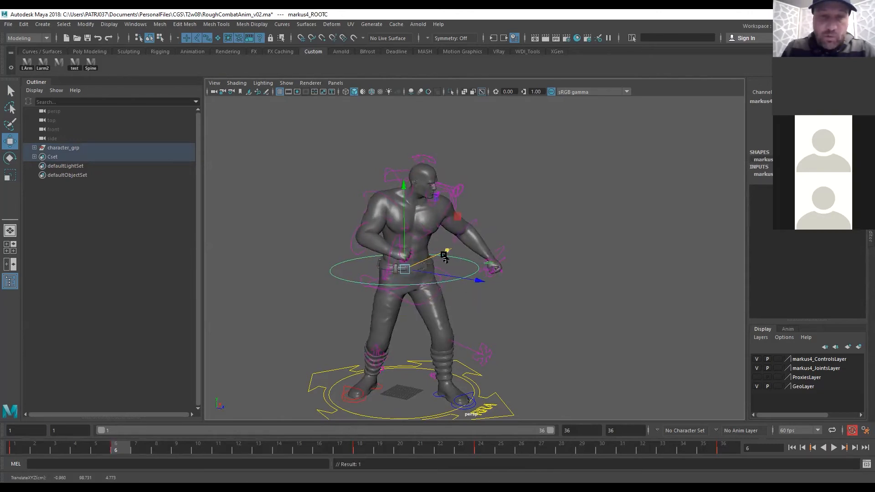
pyautogui.hotkey('ctrl', 'z')
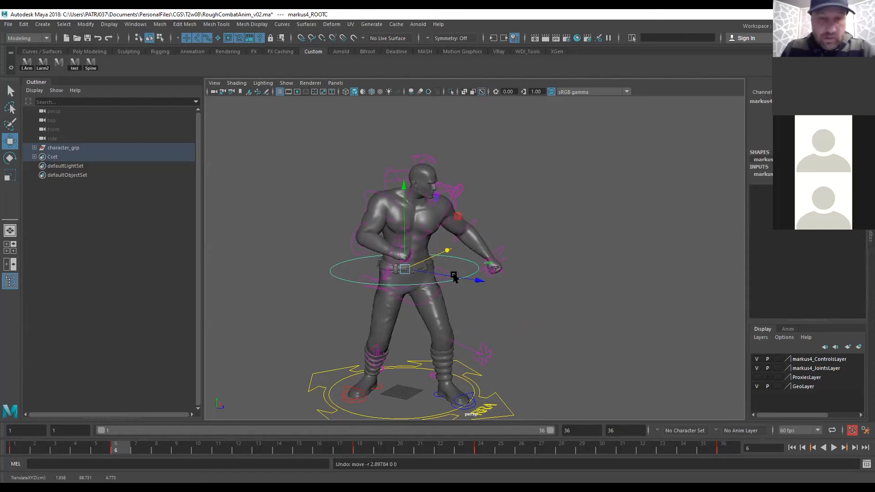
pyautogui.click(437, 312)
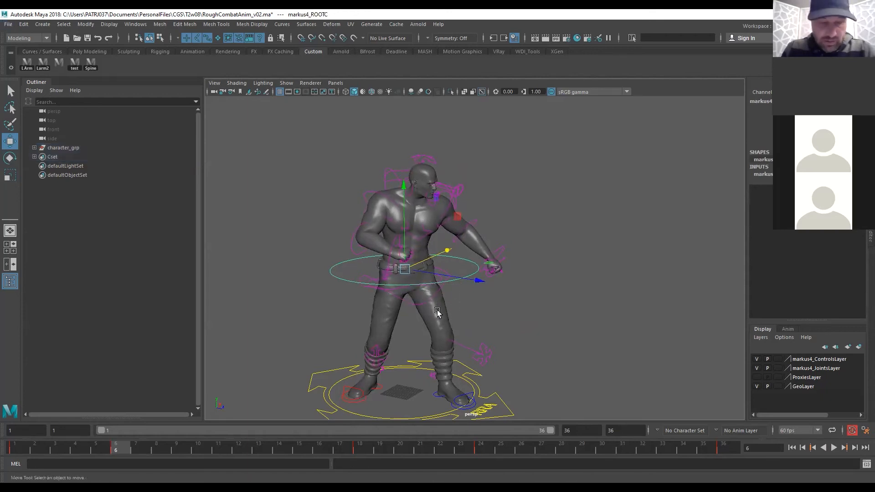
pyautogui.keyDown('alt'); pyautogui.moveTo(474, 320); pyautogui.dragTo(501, 292); pyautogui.keyUp('alt')
pyautogui.hotkey('ctrl', 'z')
pyautogui.moveTo(407, 253); pyautogui.dragTo(425, 278)
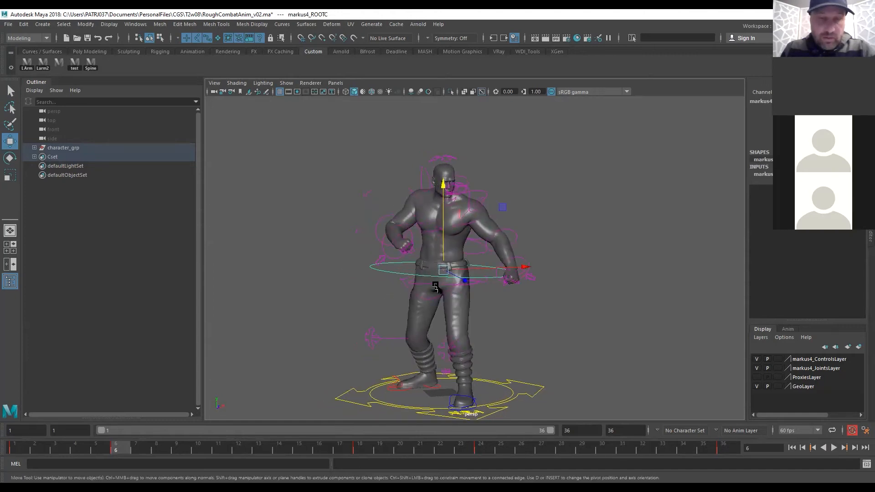
pyautogui.press('e')
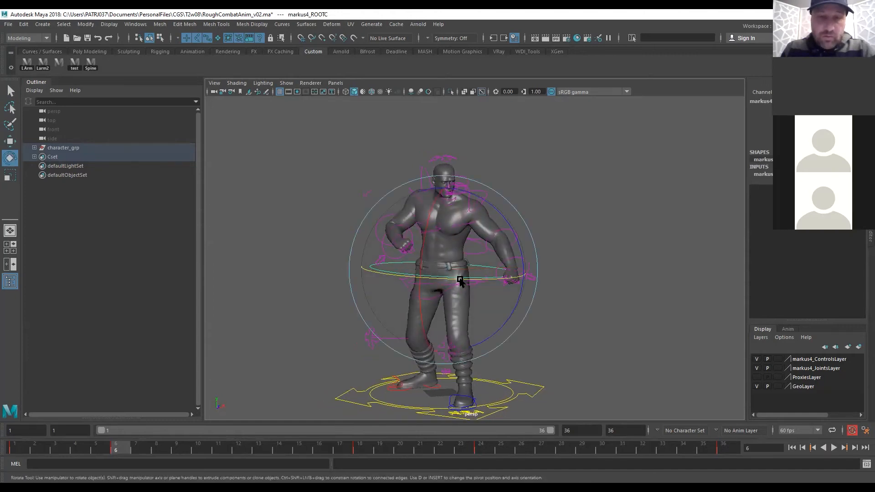
pyautogui.click(469, 278)
pyautogui.moveTo(469, 278); pyautogui.dragTo(431, 241)
# Select the spine controls, rotate the torso at frame 6 and key the pose
pyautogui.click(91, 65)
pyautogui.press('e')
pyautogui.moveTo(469, 218); pyautogui.dragTo(474, 218)
pyautogui.press('s')
# Select the left shoulder FK control and key it at frame 6
pyautogui.keyDown('alt'); pyautogui.moveTo(575, 241); pyautogui.dragTo(546, 243); pyautogui.keyUp('alt')
pyautogui.press('q')
pyautogui.click(515, 197)
pyautogui.click(516, 201)
pyautogui.press('e')
pyautogui.keyDown('alt'); pyautogui.moveTo(520, 203); pyautogui.dragTo(542, 231); pyautogui.keyUp('alt')
pyautogui.press('q')
pyautogui.click(501, 222)
pyautogui.press('e')
pyautogui.press('s')
pyautogui.press('q')
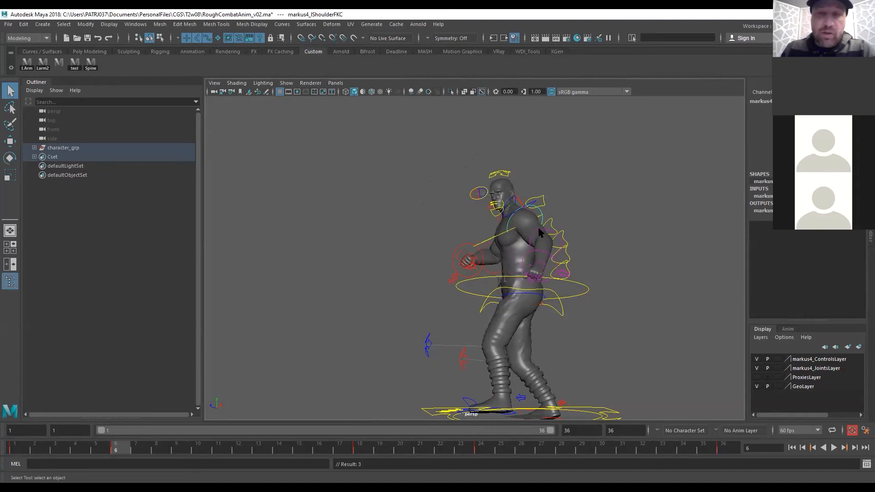
# Rotate the left elbow FK control at frame 6 to adjust the forearm's bend
pyautogui.click(540, 232)
pyautogui.press('e')
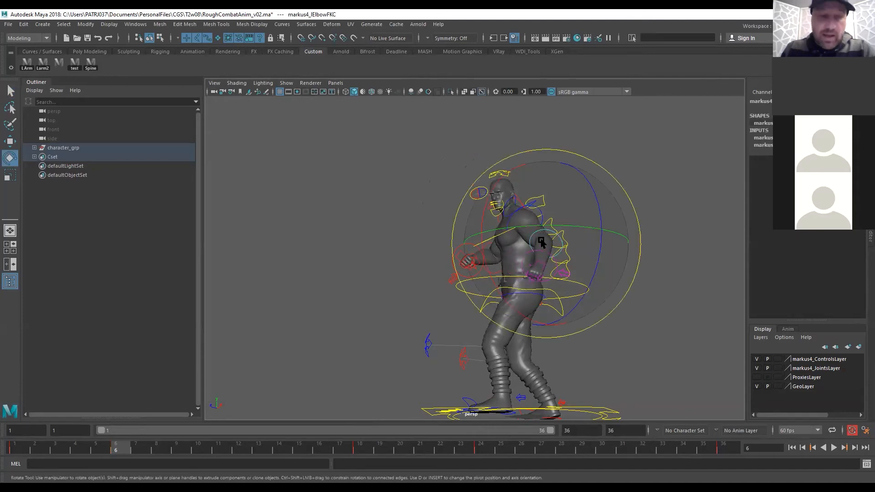
pyautogui.press('e')
pyautogui.moveTo(542, 241); pyautogui.dragTo(510, 229)
pyautogui.moveTo(559, 287); pyautogui.dragTo(569, 289)
pyautogui.keyDown('alt'); pyautogui.moveTo(495, 268); pyautogui.dragTo(606, 275); pyautogui.keyUp('alt')
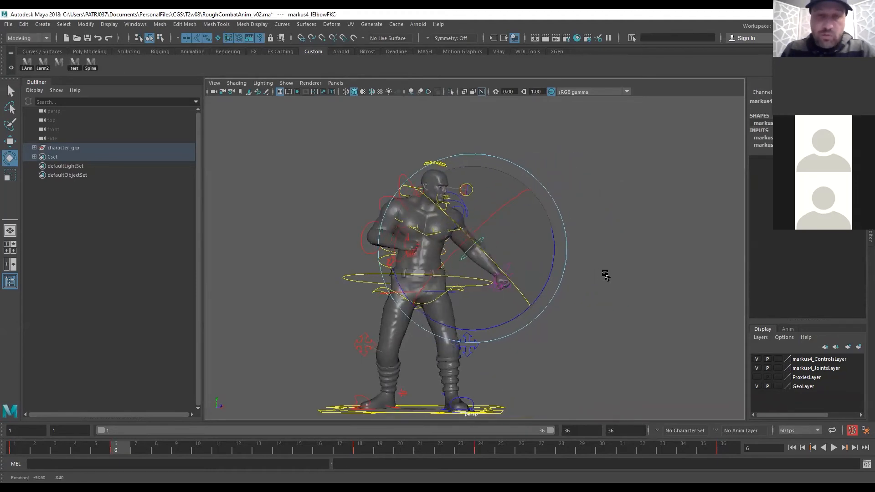
# Rotate the right shoulder FK control at frame 6 to swing the right arm across the body
pyautogui.press('q')
pyautogui.press('e')
pyautogui.moveTo(404, 172); pyautogui.dragTo(378, 174)
pyautogui.press('e')
pyautogui.press('s')
pyautogui.press('q')
pyautogui.click(387, 197)
pyautogui.press('e')
pyautogui.moveTo(417, 197); pyautogui.dragTo(426, 193)
pyautogui.moveTo(344, 146); pyautogui.dragTo(415, 188)
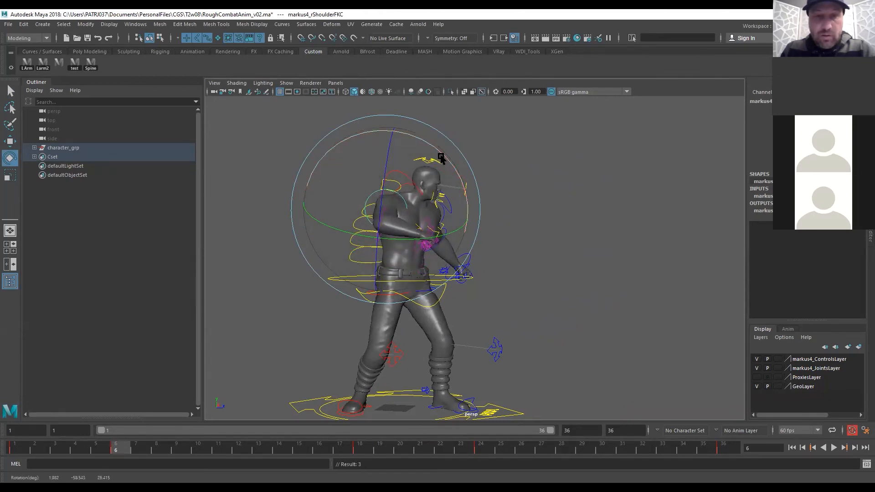
pyautogui.moveTo(446, 157); pyautogui.dragTo(448, 164)
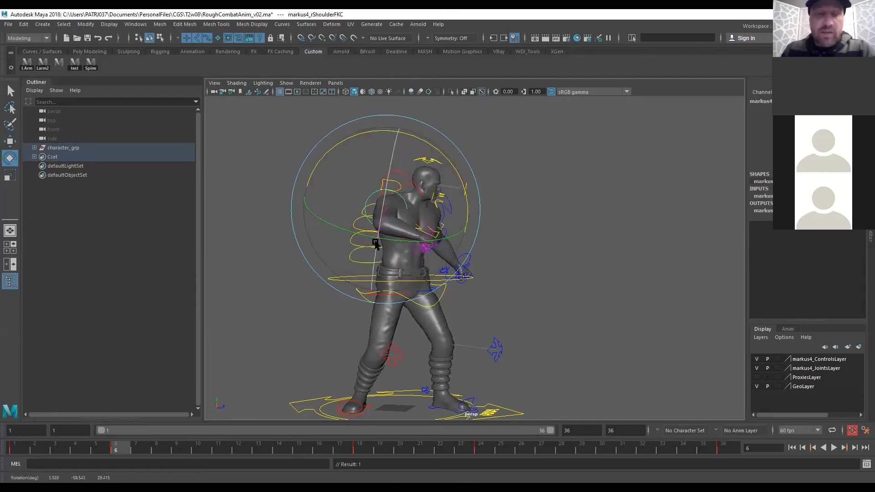
# Play and scrub the animation from several angles to examine the move into the frame 6 anticipation and the kick
pyautogui.keyDown('alt'); pyautogui.moveTo(376, 246); pyautogui.dragTo(396, 333); pyautogui.keyUp('alt')
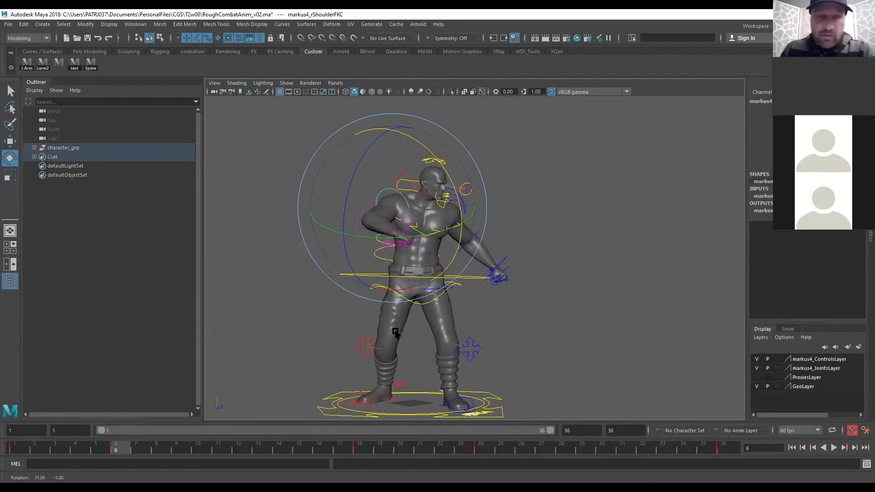
pyautogui.hotkey('alt', 'v')
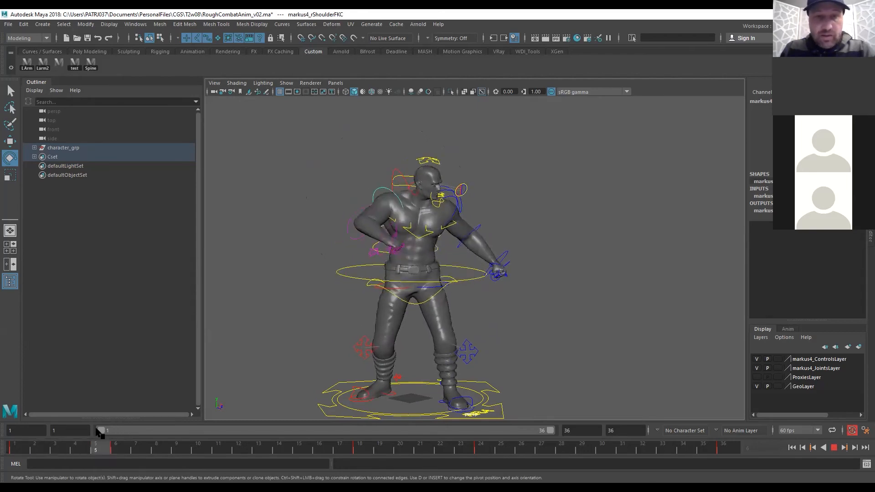
pyautogui.moveTo(88, 424); pyautogui.dragTo(400, 424)
pyautogui.moveTo(228, 417); pyautogui.dragTo(157, 421)
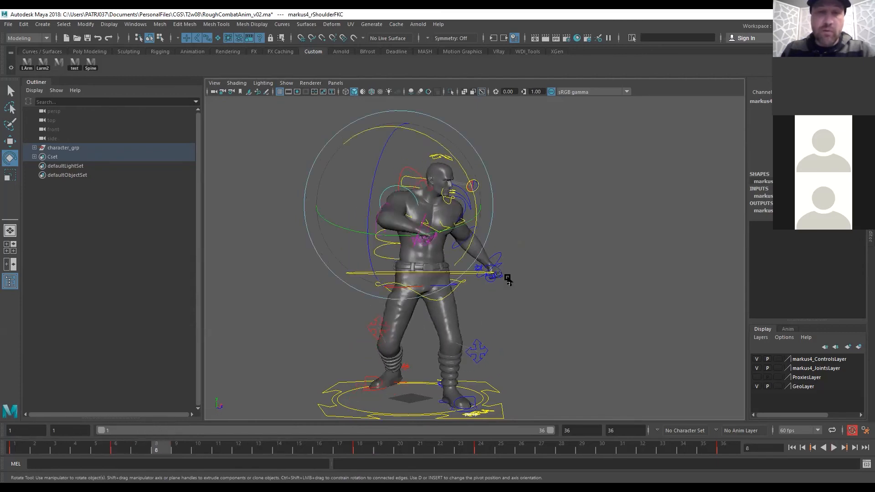
pyautogui.keyDown('alt'); pyautogui.moveTo(392, 338); pyautogui.dragTo(407, 340); pyautogui.keyUp('alt')
pyautogui.moveTo(16, 447); pyautogui.dragTo(117, 449)
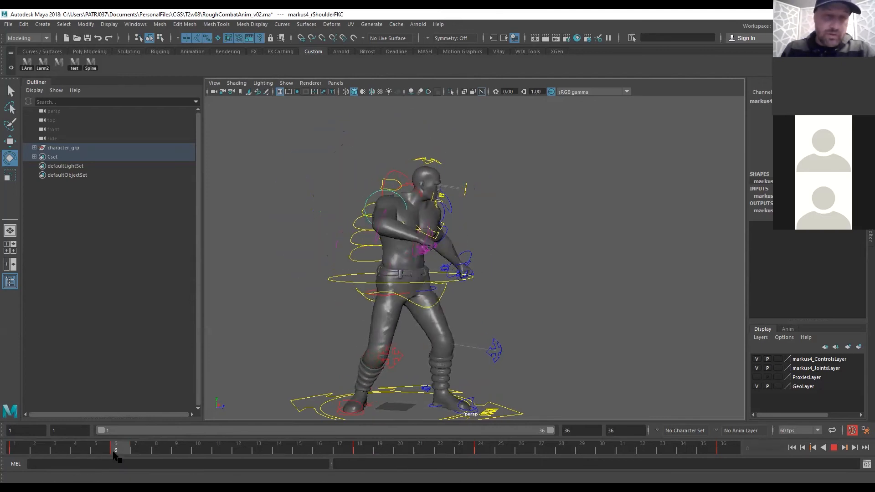
pyautogui.keyDown('alt'); pyautogui.moveTo(363, 351); pyautogui.dragTo(393, 351); pyautogui.keyUp('alt')
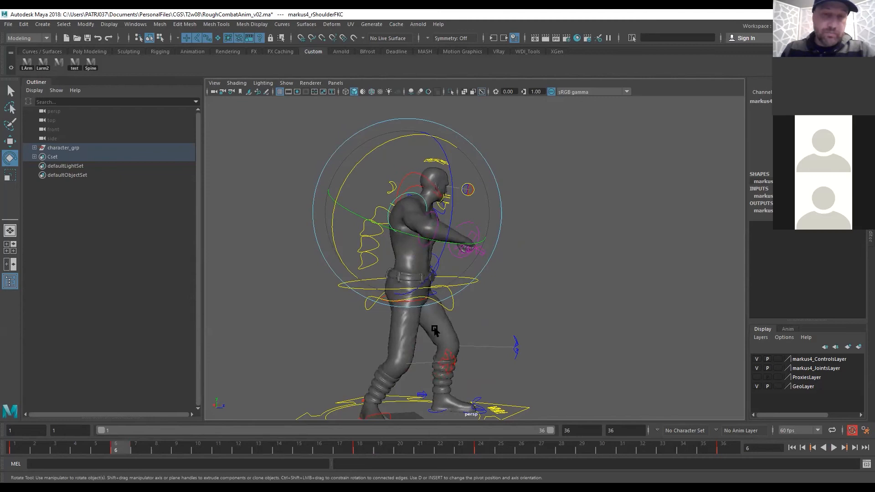
pyautogui.moveTo(36, 447); pyautogui.dragTo(115, 432)
# Select the head and neck FK controls together and key their rotation
pyautogui.click(543, 211)
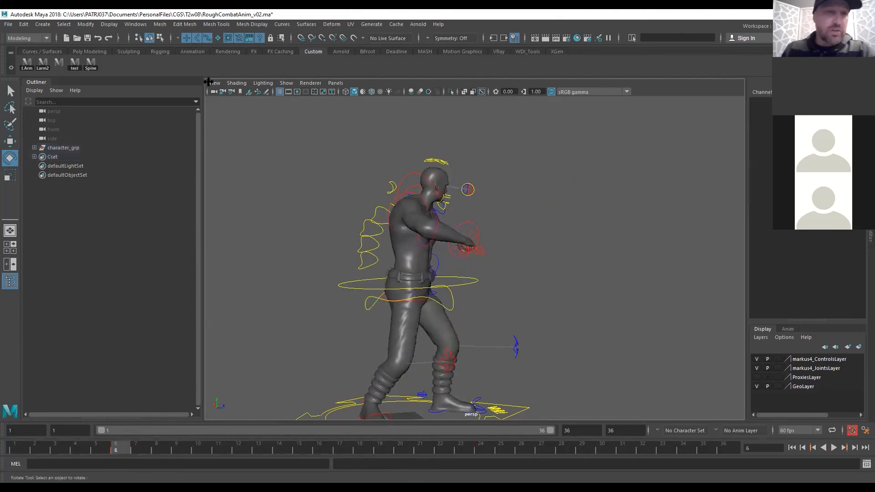
pyautogui.click(444, 171)
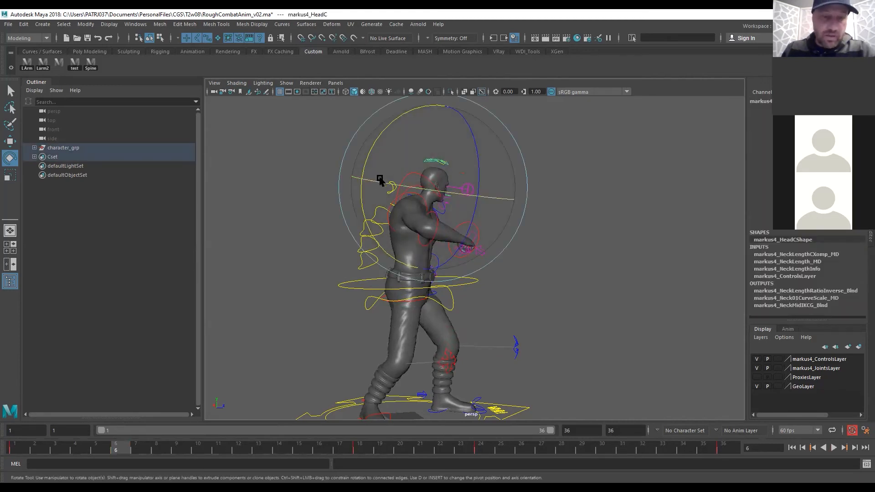
pyautogui.press('q')
pyautogui.click(391, 189)
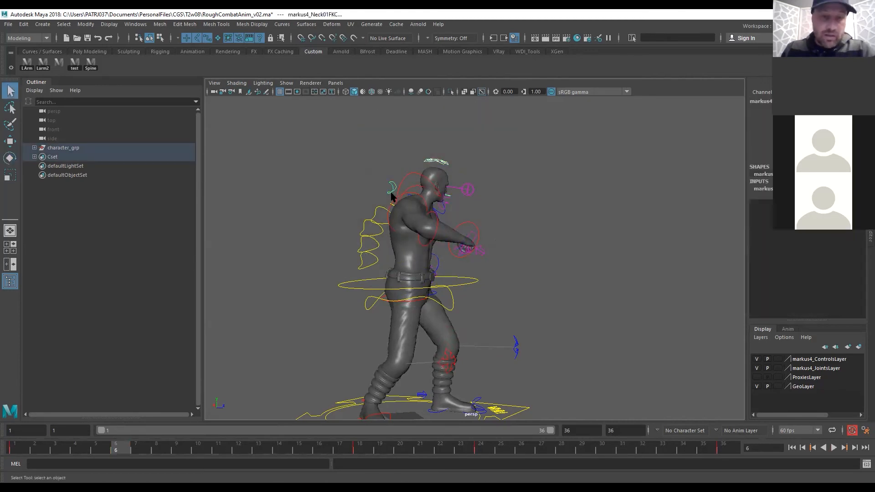
pyautogui.press('f')
pyautogui.scroll(-5, 508, 289)
pyautogui.keyDown('alt'); pyautogui.moveTo(536, 277); pyautogui.dragTo(489, 283); pyautogui.keyUp('alt')
pyautogui.keyDown('alt'); pyautogui.moveTo(490, 284); pyautogui.dragTo(370, 303, button='right'); pyautogui.keyUp('alt')
pyautogui.keyDown('alt'); pyautogui.moveTo(370, 303); pyautogui.dragTo(470, 329); pyautogui.keyUp('alt')
pyautogui.keyDown('alt'); pyautogui.moveTo(469, 330); pyautogui.dragTo(533, 307, button='right'); pyautogui.keyUp('alt')
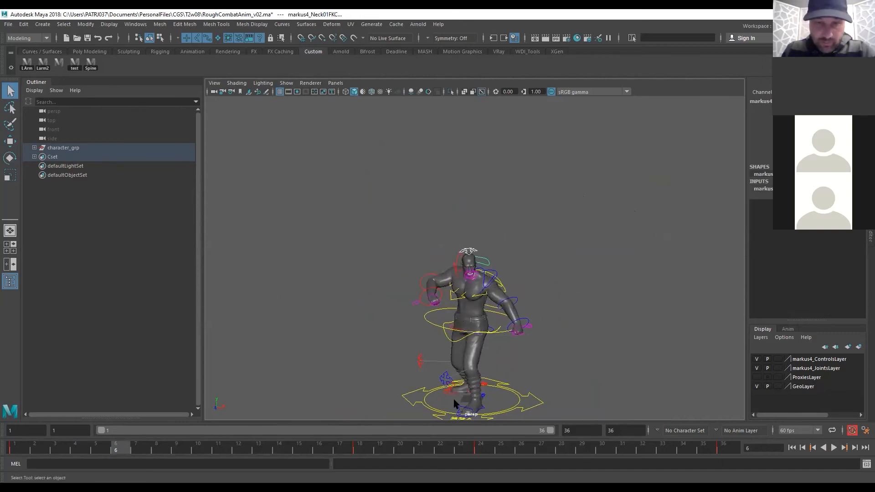
pyautogui.keyDown('alt'); pyautogui.moveTo(431, 388); pyautogui.dragTo(518, 370, button='right'); pyautogui.keyUp('alt')
pyautogui.keyDown('alt'); pyautogui.moveTo(518, 369); pyautogui.dragTo(531, 262, button='middle'); pyautogui.keyUp('alt')
pyautogui.keyDown('alt'); pyautogui.moveTo(531, 262); pyautogui.dragTo(532, 261); pyautogui.keyUp('alt')
pyautogui.press('s')
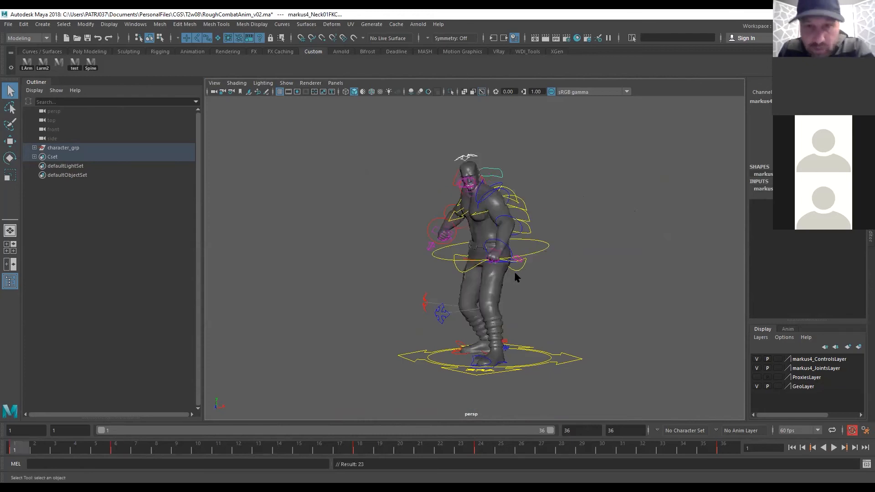
pyautogui.keyDown('alt'); pyautogui.moveTo(497, 244); pyautogui.dragTo(510, 297); pyautogui.keyUp('alt')
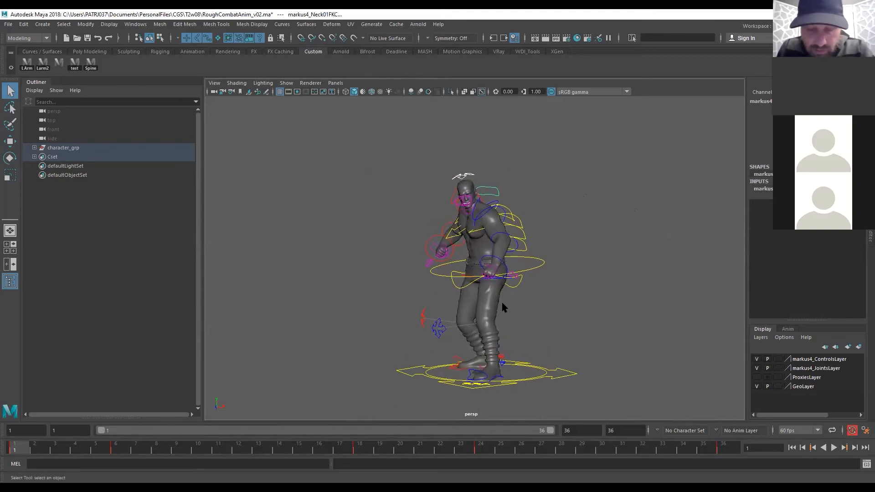
# Rotate the head and neck controls together at frame 6 and check the motion from frame 1
pyautogui.press('.')
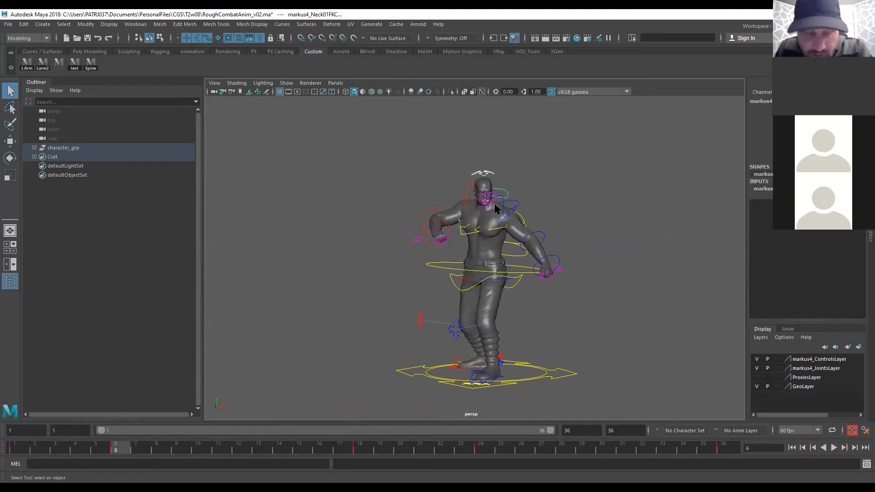
pyautogui.press('e')
pyautogui.moveTo(495, 208); pyautogui.dragTo(497, 220)
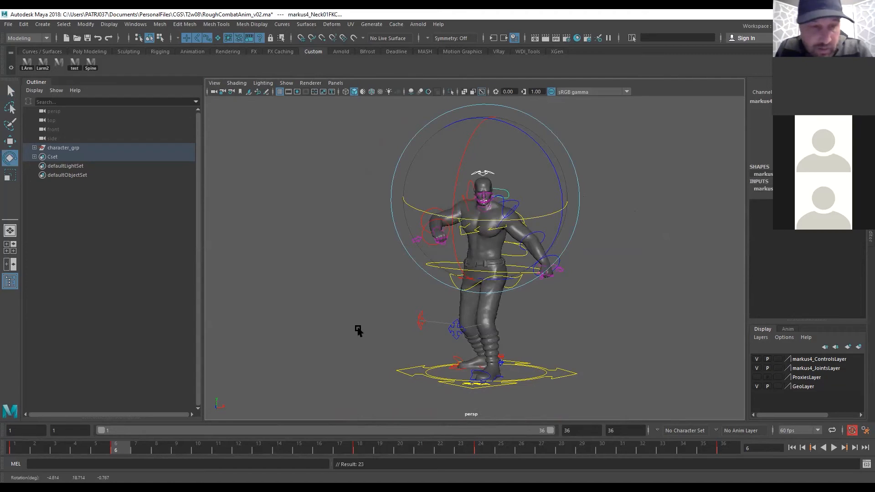
pyautogui.moveTo(13, 448); pyautogui.dragTo(117, 449)
# Select the right foot IK control and review the foot's motion through to the kick at frame 18
pyautogui.keyDown('alt'); pyautogui.moveTo(359, 357); pyautogui.dragTo(501, 338); pyautogui.keyUp('alt')
pyautogui.moveTo(622, 284); pyautogui.dragTo(617, 317)
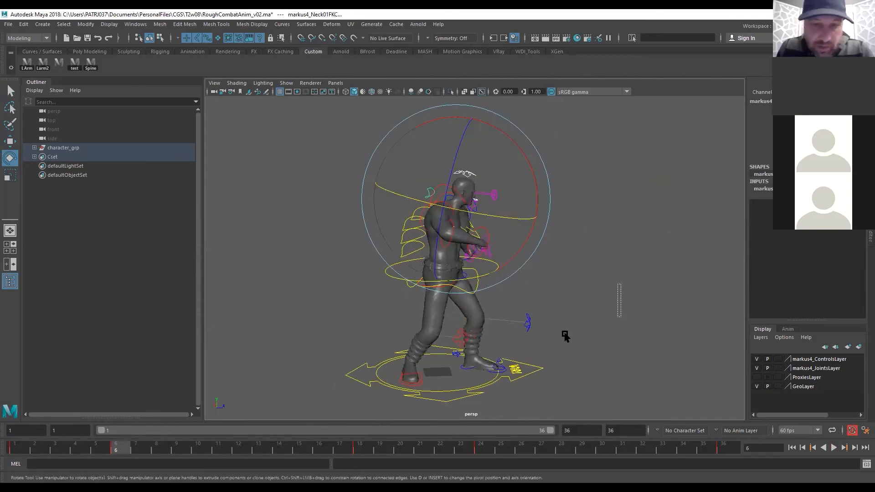
pyautogui.click(398, 383)
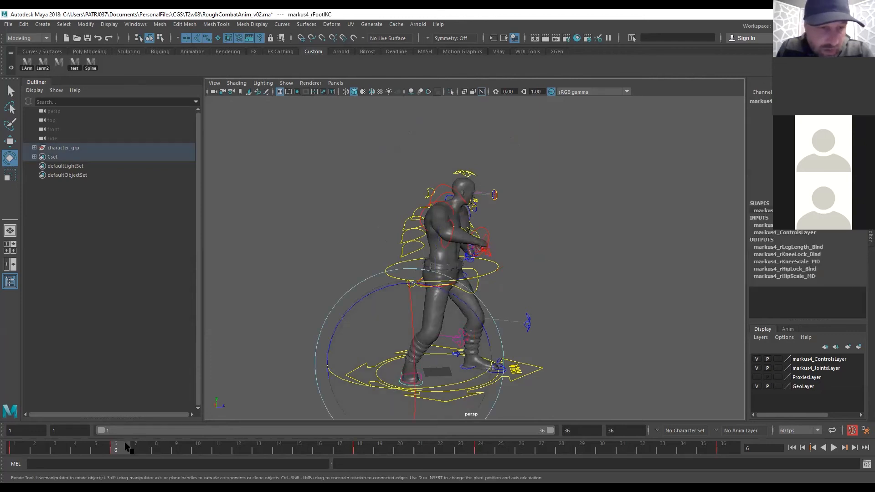
pyautogui.hotkey('alt', 'v')
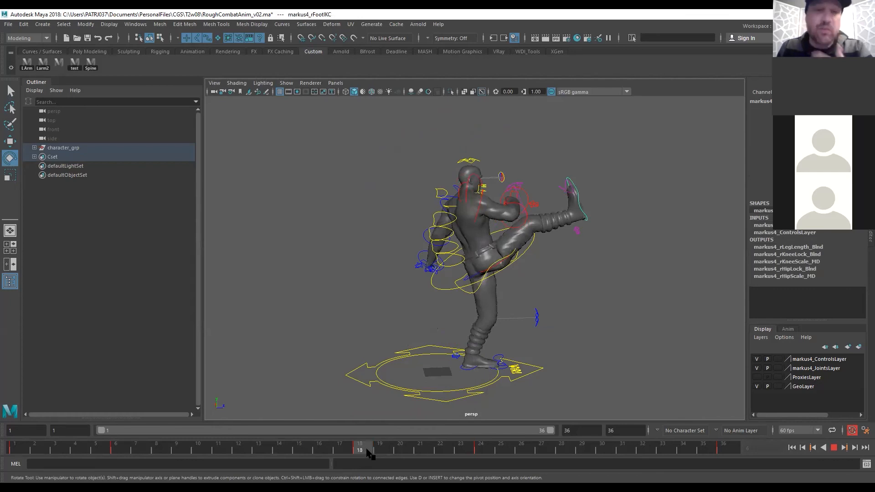
pyautogui.hotkey('alt', 'v')
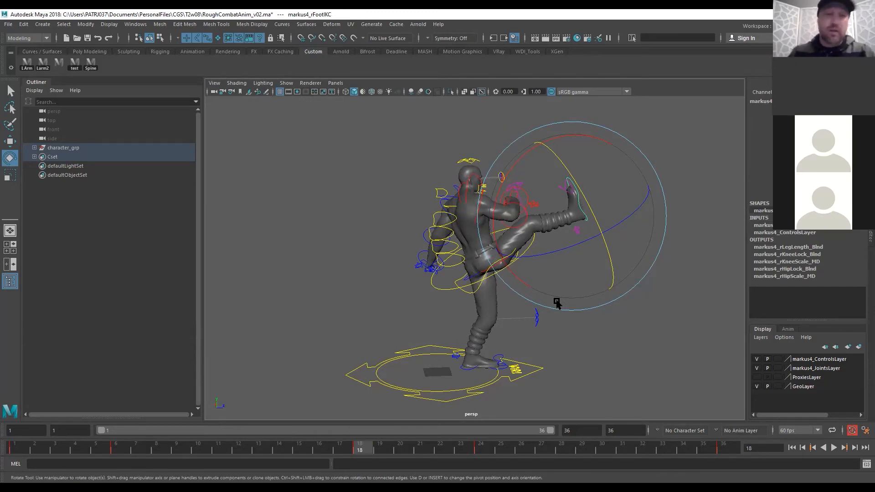
# Play through the kick, and hold the right foot IK control's frame 6 pose through frame 10 with a key
pyautogui.hotkey('alt', 'v')
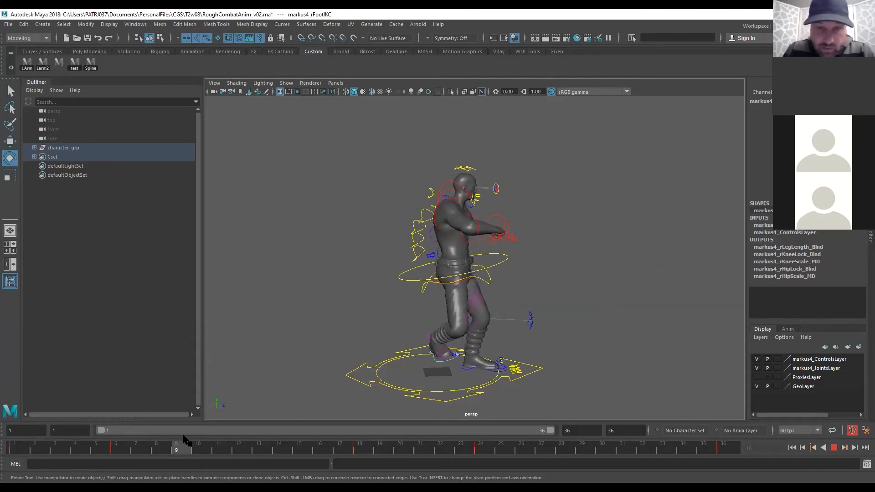
pyautogui.hotkey('alt', 'v')
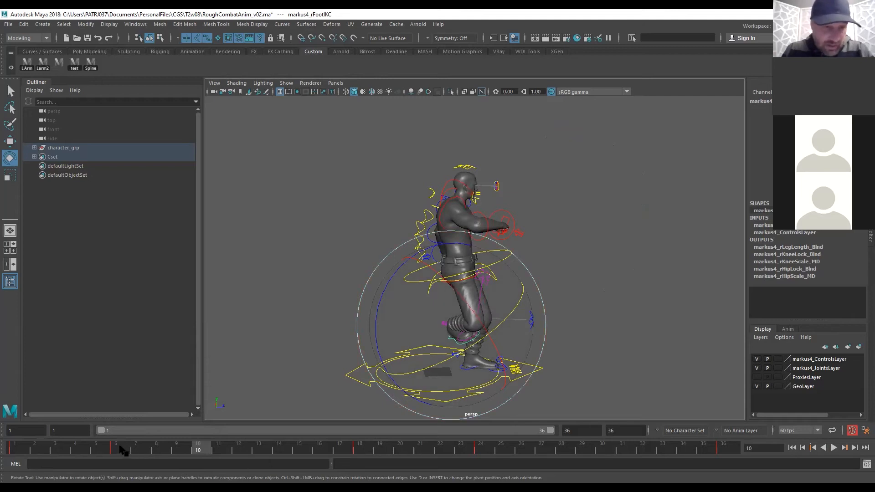
pyautogui.moveTo(123, 450); pyautogui.dragTo(205, 452)
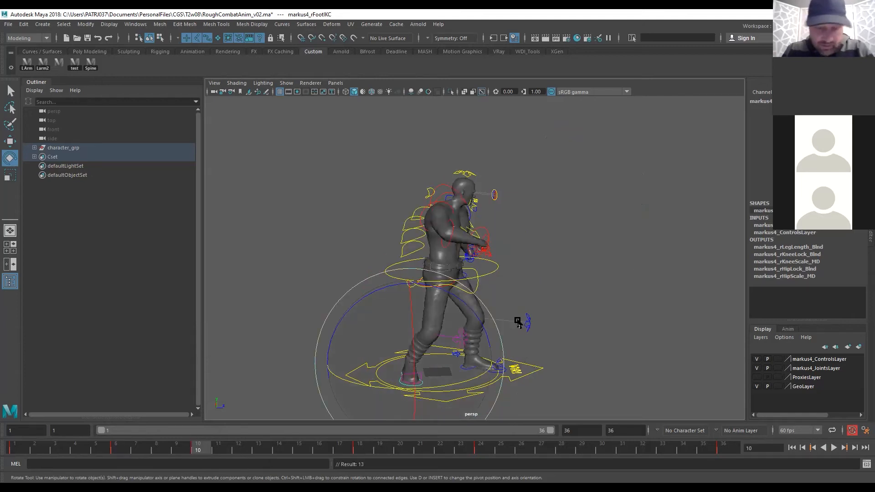
pyautogui.press(',')
pyautogui.press('.')
# Adjust the right foot IK control's foot attributes at frame 10 to lift the heel onto the ball of the foot
pyautogui.keyDown('alt'); pyautogui.moveTo(534, 302); pyautogui.dragTo(602, 316); pyautogui.keyUp('alt')
pyautogui.keyDown('alt'); pyautogui.moveTo(555, 239); pyautogui.dragTo(528, 119, button='middle'); pyautogui.keyUp('alt')
pyautogui.keyDown('alt'); pyautogui.moveTo(528, 118); pyautogui.dragTo(496, 183); pyautogui.keyUp('alt')
pyautogui.keyDown('alt'); pyautogui.moveTo(547, 196); pyautogui.dragTo(793, 224, button='right'); pyautogui.keyUp('alt')
pyautogui.keyDown('alt'); pyautogui.moveTo(650, 217); pyautogui.dragTo(631, 146); pyautogui.keyUp('alt')
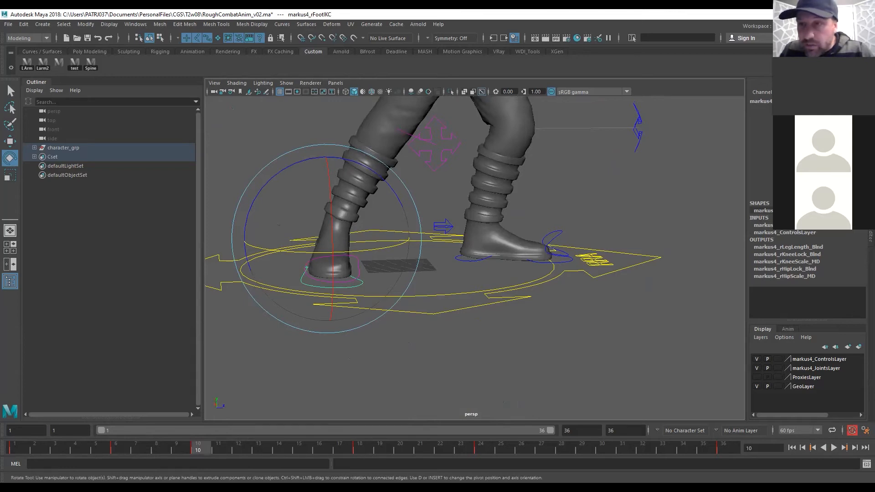
pyautogui.click(760, 174)
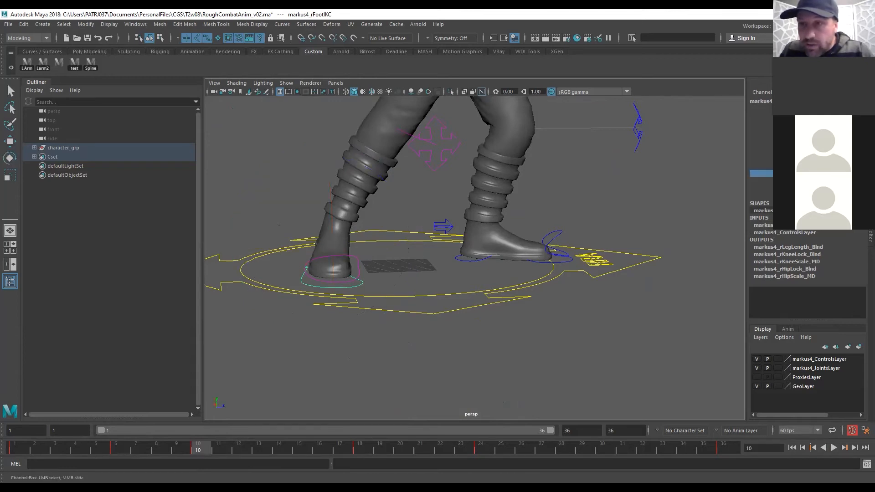
pyautogui.click(760, 181)
pyautogui.moveTo(475, 313); pyautogui.dragTo(504, 315, button='middle')
pyautogui.keyDown('alt'); pyautogui.moveTo(315, 290); pyautogui.dragTo(276, 287, button='right'); pyautogui.keyUp('alt')
pyautogui.keyDown('alt'); pyautogui.moveTo(292, 287); pyautogui.dragTo(424, 292); pyautogui.keyUp('alt')
pyautogui.click(804, 188)
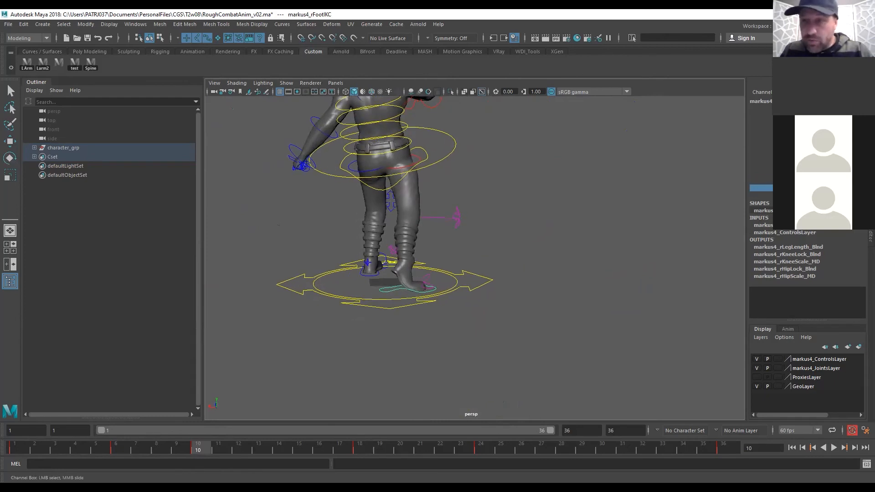
pyautogui.moveTo(529, 321); pyautogui.dragTo(526, 349, button='middle')
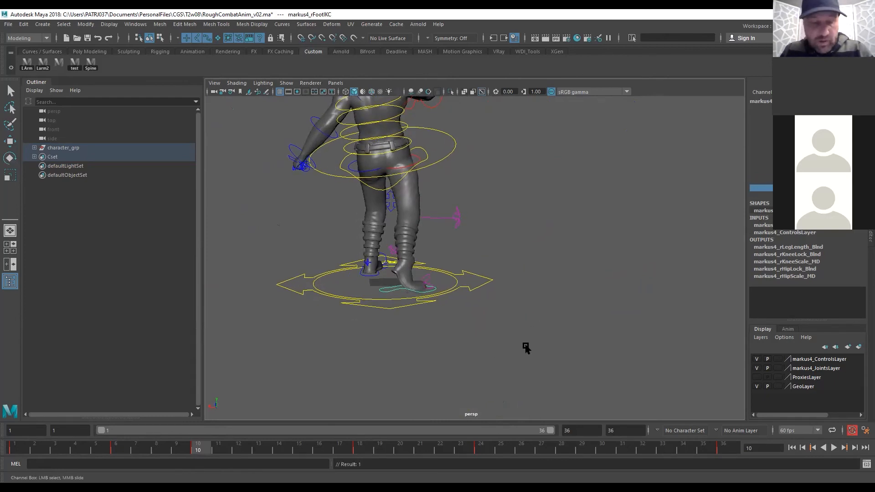
# Try rotating the right toe control and the right foot IK control at frame 10
pyautogui.click(428, 281)
pyautogui.press('e')
pyautogui.click(804, 115)
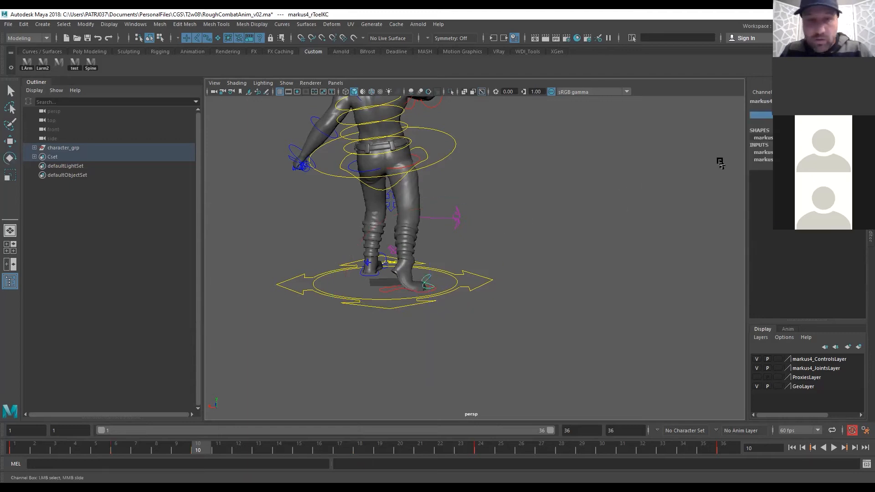
pyautogui.press('e')
pyautogui.moveTo(472, 221); pyautogui.dragTo(483, 250)
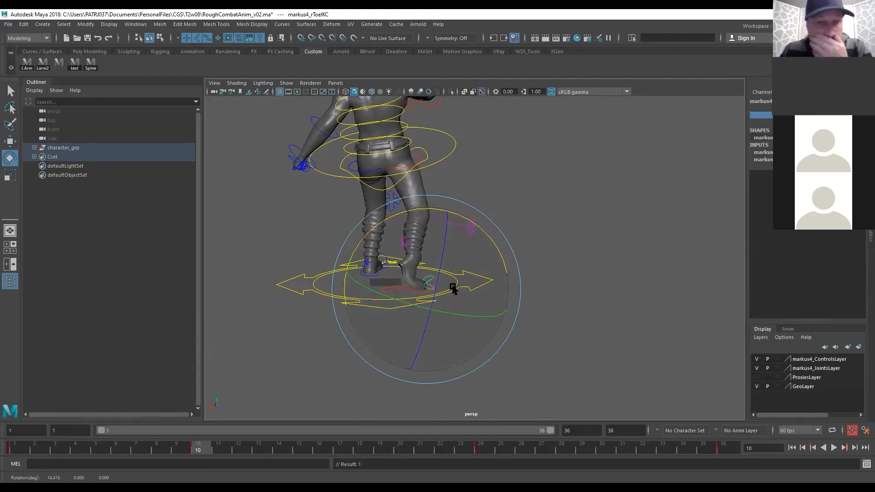
pyautogui.press('q')
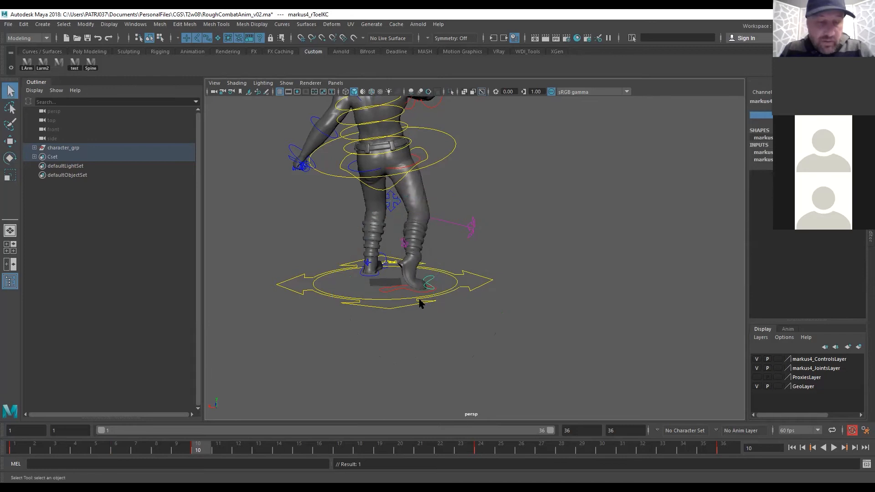
pyautogui.click(392, 288)
pyautogui.press('e')
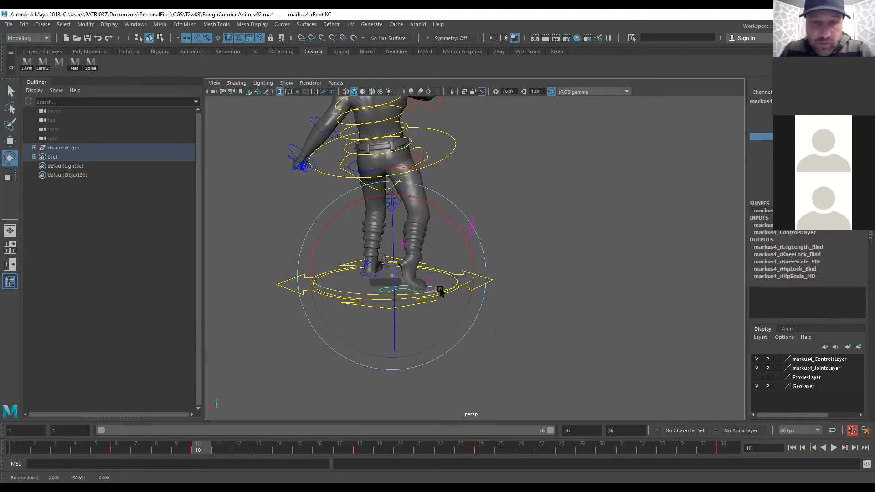
pyautogui.hotkey('ctrl', 'z')
pyautogui.hotkey('ctrl', 'z')
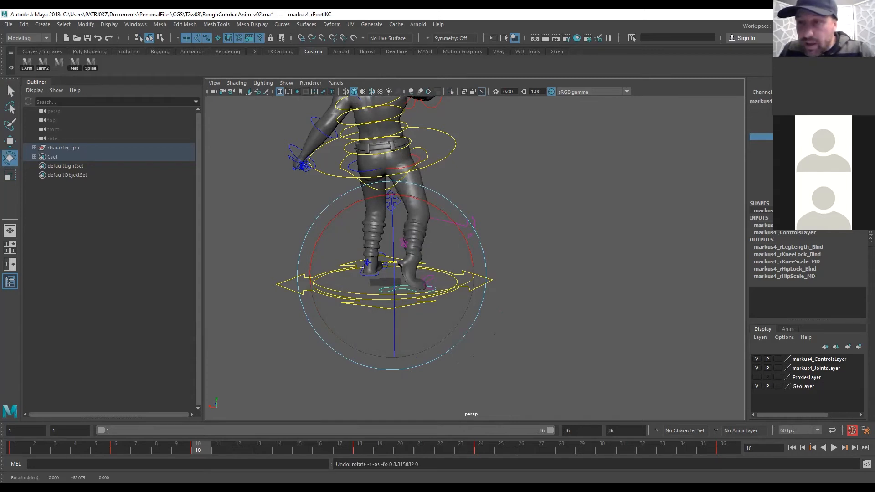
# Try swivelling the right foot and changing its heel lift at frame 10 with the foot IK control's attributes
pyautogui.click(784, 194)
pyautogui.moveTo(543, 313); pyautogui.dragTo(527, 355, button='middle')
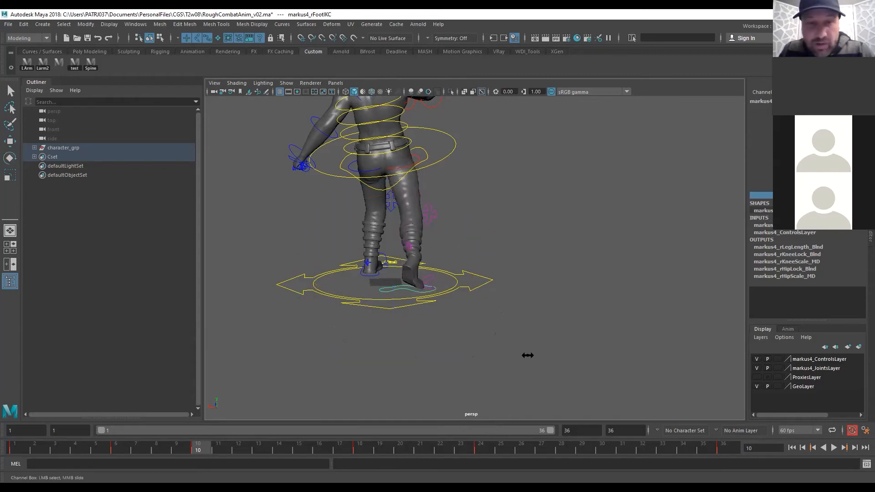
pyautogui.keyDown('alt'); pyautogui.moveTo(525, 356); pyautogui.dragTo(372, 312); pyautogui.keyUp('alt')
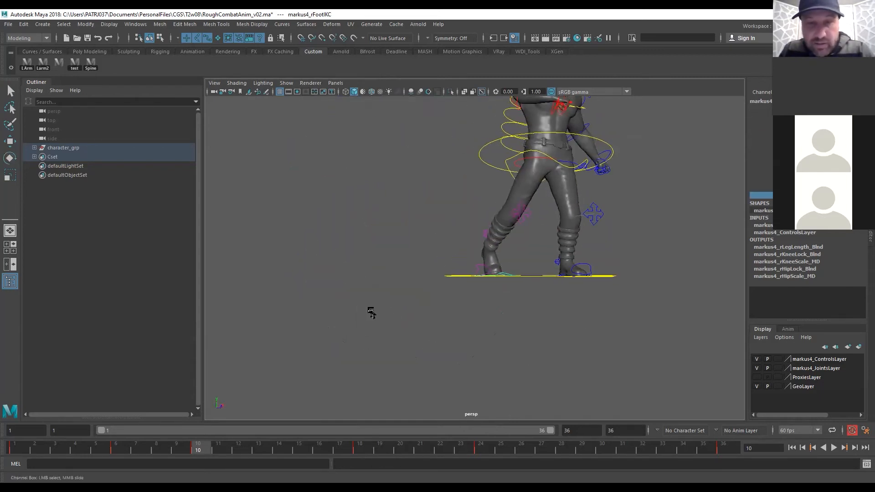
pyautogui.keyDown('alt'); pyautogui.moveTo(613, 317); pyautogui.dragTo(607, 329); pyautogui.keyUp('alt')
pyautogui.keyDown('alt'); pyautogui.moveTo(434, 315); pyautogui.dragTo(561, 273, button='right'); pyautogui.keyUp('alt')
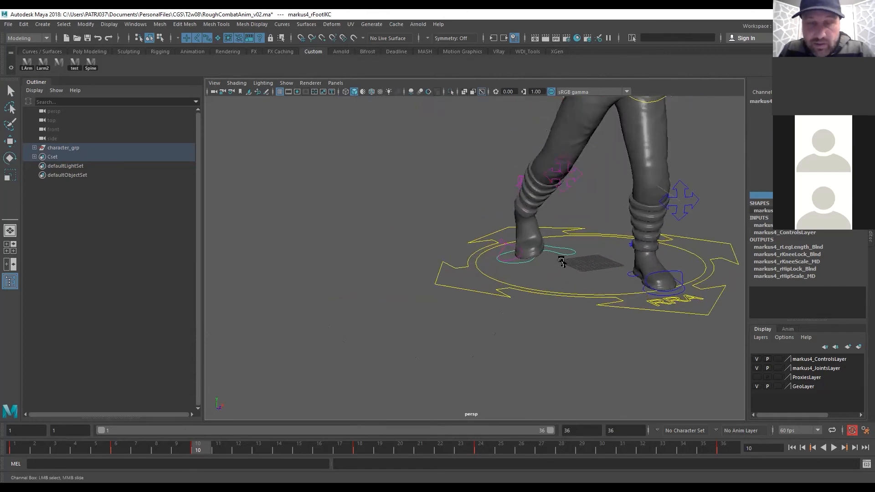
pyautogui.moveTo(567, 289); pyautogui.dragTo(600, 309, button='middle')
pyautogui.moveTo(572, 290)
pyautogui.keyDown('alt'); pyautogui.mouseDown()
pyautogui.moveTo(582, 279)
pyautogui.moveTo(584, 288)
pyautogui.mouseUp(); pyautogui.keyUp('alt')
pyautogui.moveTo(577, 292); pyautogui.dragTo(569, 295, button='middle')
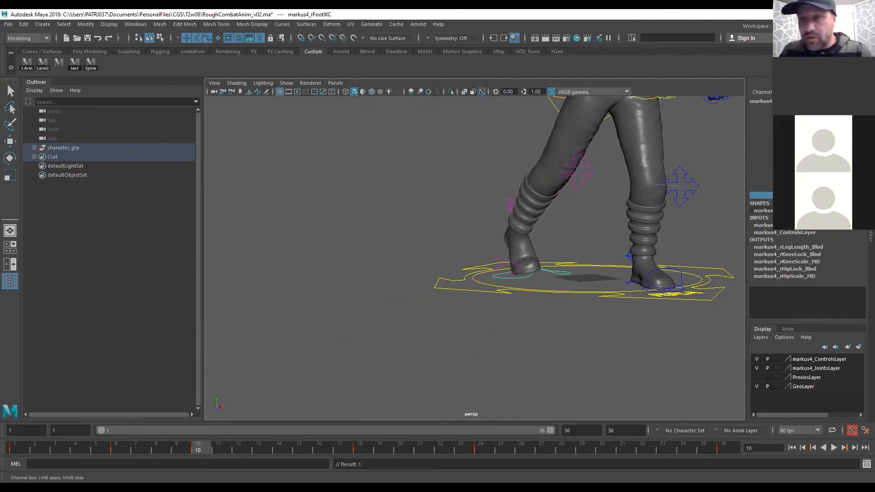
pyautogui.click(762, 174)
pyautogui.moveTo(543, 313); pyautogui.dragTo(560, 313, button='middle')
pyautogui.keyDown('alt'); pyautogui.moveTo(560, 313); pyautogui.dragTo(524, 337); pyautogui.keyUp('alt')
# Undo the latest right foot attribute changes and the right toe rotation at frame 10
pyautogui.hotkey('ctrl', 'z')
pyautogui.hotkey('ctrl', 'z')
pyautogui.hotkey('ctrl', 'z')
pyautogui.hotkey('ctrl', 'z')
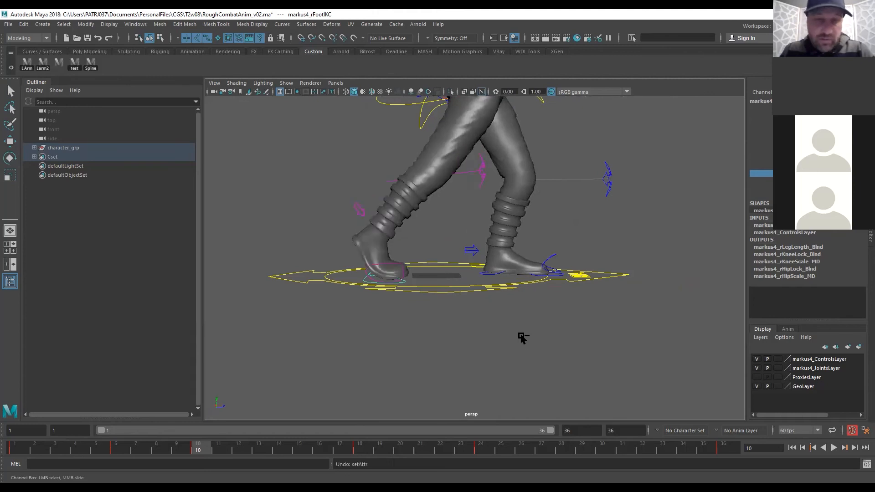
pyautogui.hotkey('ctrl', 'z')
pyautogui.press('e')
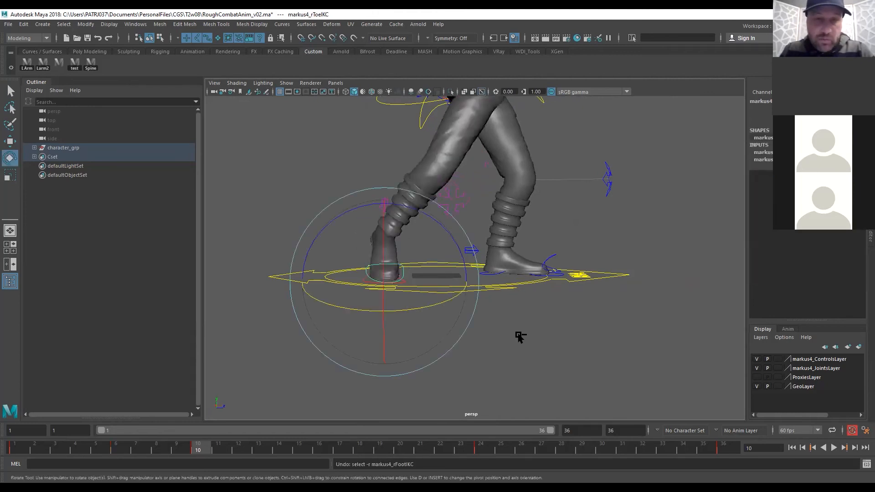
pyautogui.keyDown('alt'); pyautogui.moveTo(518, 335); pyautogui.dragTo(490, 318); pyautogui.keyUp('alt')
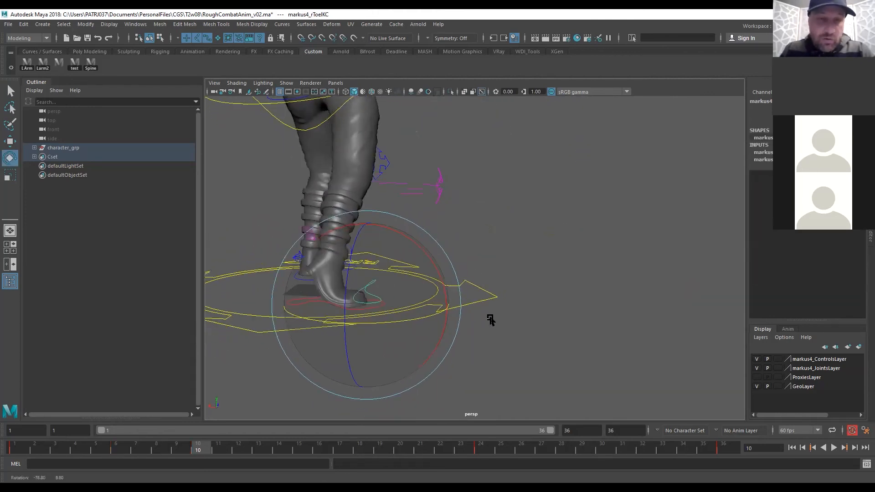
pyautogui.hotkey('ctrl', 'z')
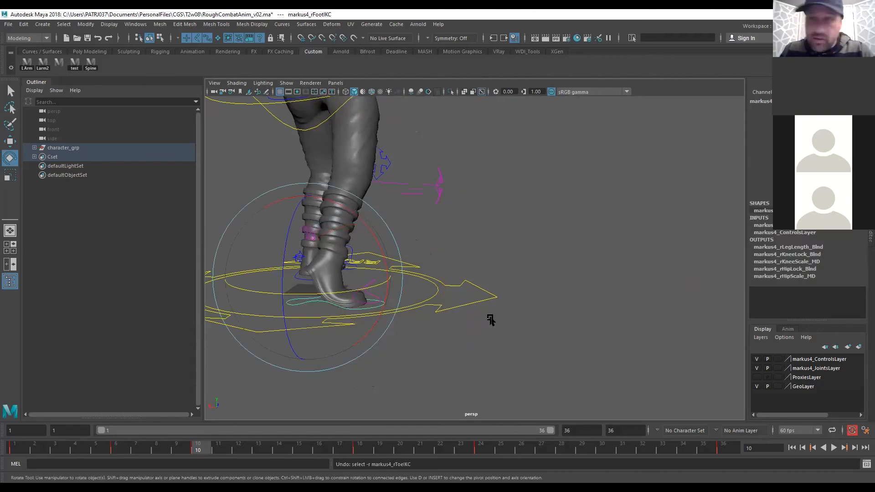
# Rotate the right foot IK control to about -0.6° in Y at frame 10 from the top view, pointing the foot forward
pyautogui.keyDown('alt'); pyautogui.moveTo(392, 297); pyautogui.dragTo(356, 288); pyautogui.keyUp('alt')
pyautogui.press('space')
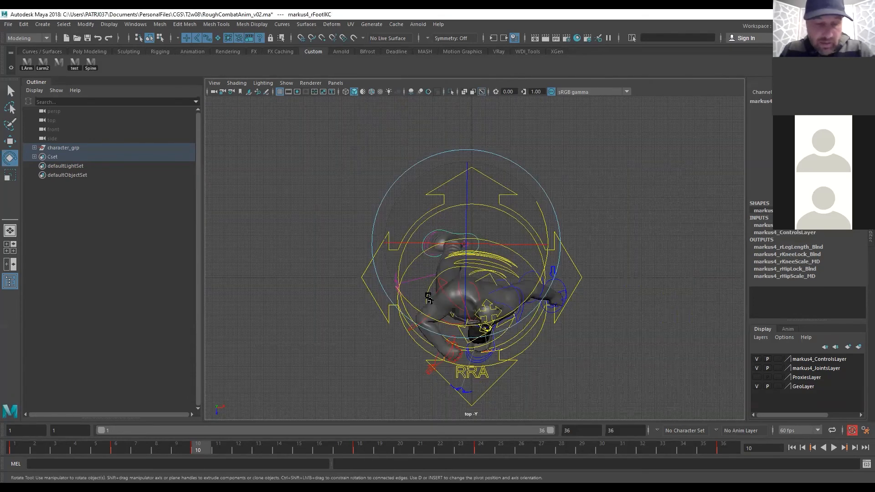
pyautogui.press('f')
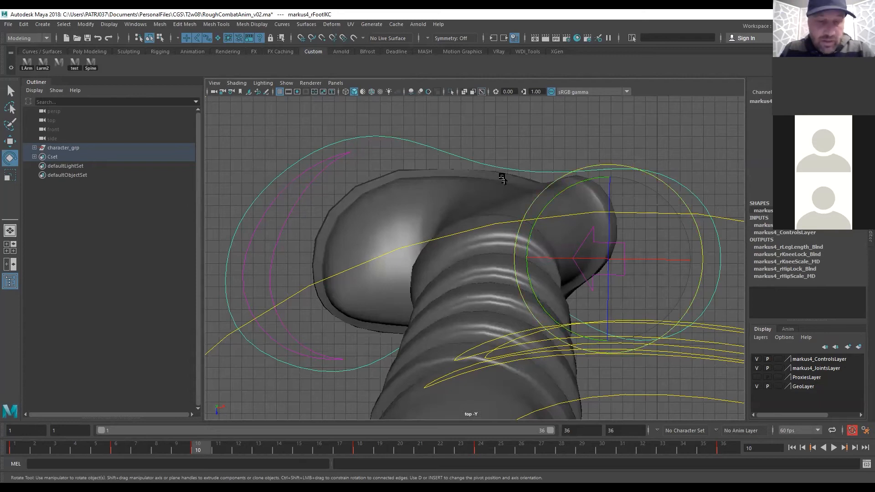
pyautogui.moveTo(595, 165); pyautogui.dragTo(489, 254)
pyautogui.hotkey('ctrl', 'z')
pyautogui.hotkey('ctrl', 'z')
pyautogui.hotkey('ctrl', 'z')
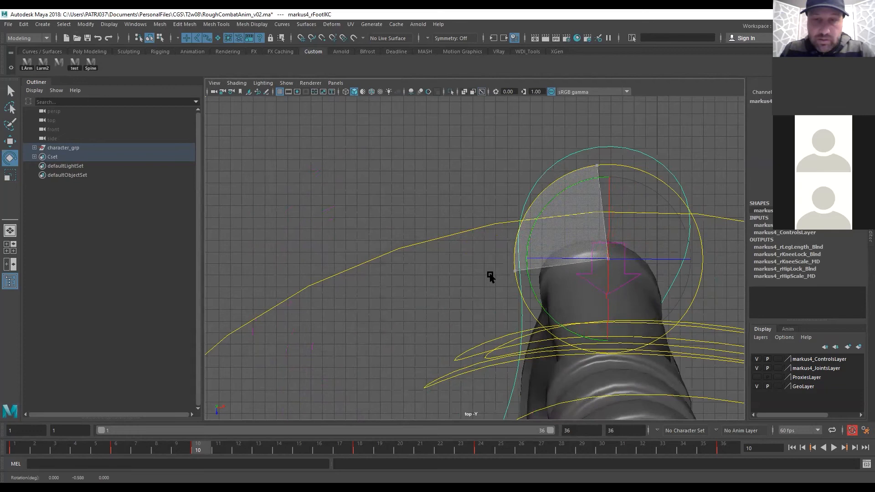
# Move the right foot IK control at frame 10 from the top view to line its toe up with the frame 6 position
pyautogui.press('w')
pyautogui.press(',')
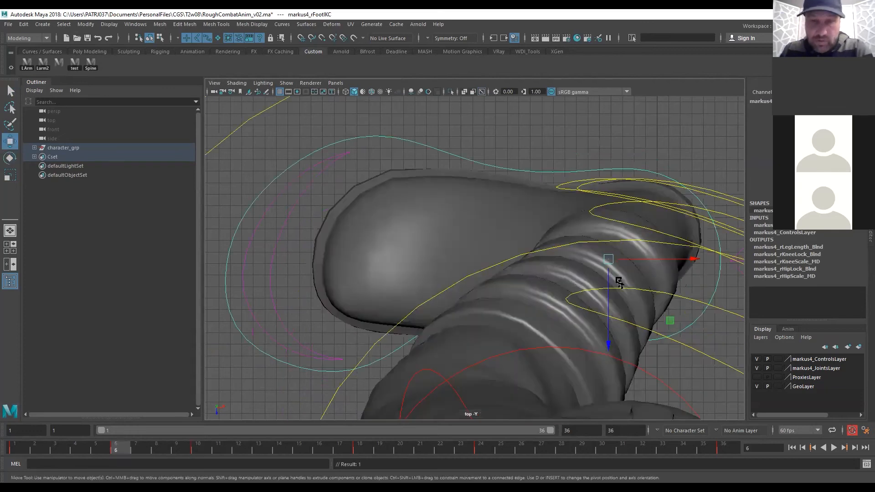
pyautogui.press('.')
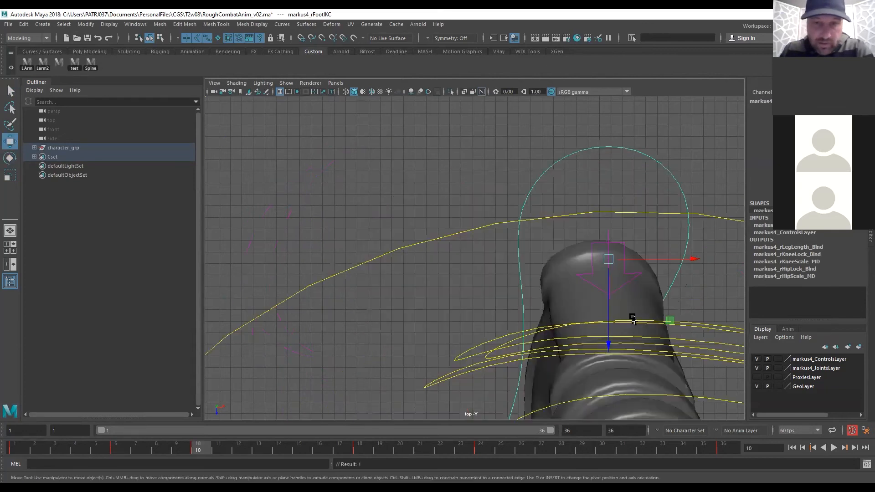
pyautogui.moveTo(608, 260); pyautogui.dragTo(449, 98)
pyautogui.press(',')
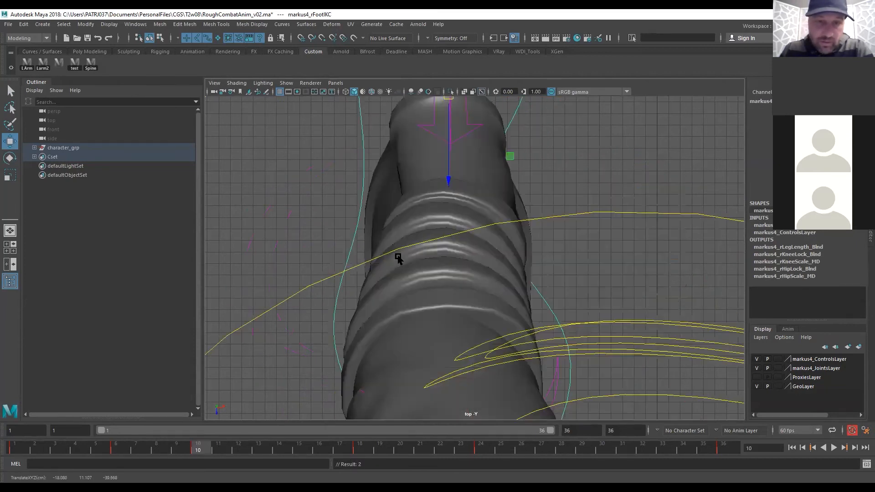
pyautogui.keyDown('alt'); pyautogui.moveTo(492, 149); pyautogui.dragTo(483, 191, button='middle'); pyautogui.keyUp('alt')
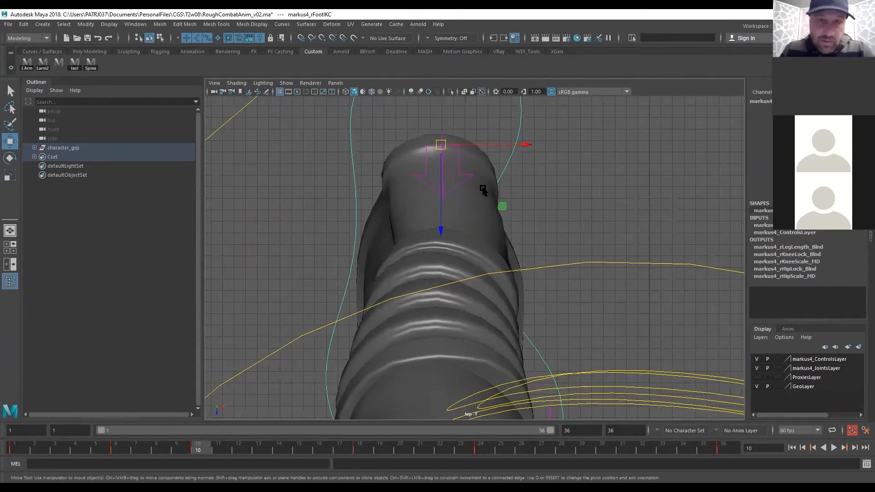
pyautogui.moveTo(455, 142); pyautogui.dragTo(428, 196)
pyautogui.moveTo(462, 141); pyautogui.dragTo(458, 155)
# Check the planted right foot in perspective, and rotate and key the main hip control at frame 10
pyautogui.press('space')
pyautogui.press('space')
pyautogui.scroll(7, 640, 222)
pyautogui.keyDown('alt'); pyautogui.moveTo(606, 225); pyautogui.dragTo(598, 271); pyautogui.keyUp('alt')
pyautogui.scroll(-6, 508, 274)
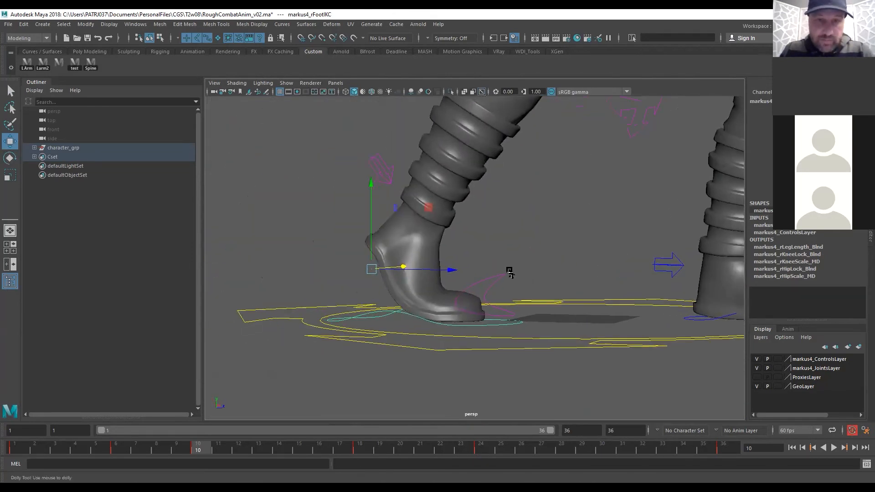
pyautogui.keyDown('alt'); pyautogui.moveTo(586, 199); pyautogui.dragTo(606, 242); pyautogui.keyUp('alt')
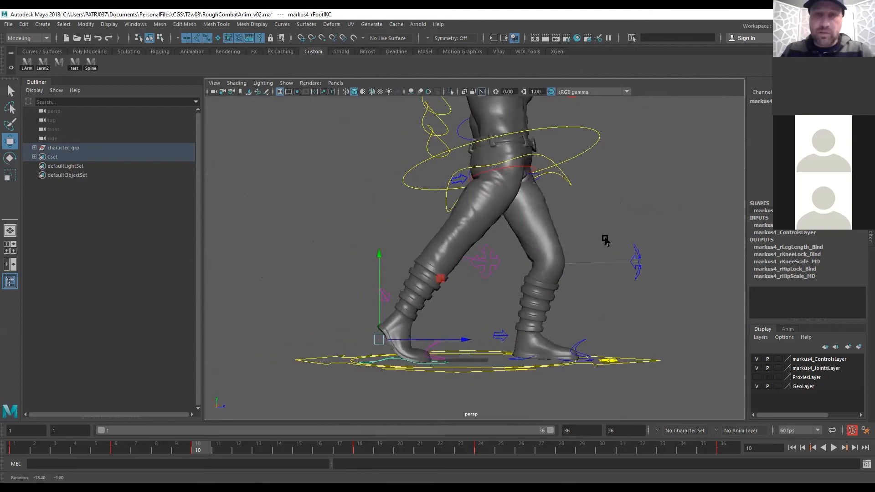
pyautogui.click(570, 183)
pyautogui.press('e')
pyautogui.moveTo(553, 172); pyautogui.dragTo(525, 186)
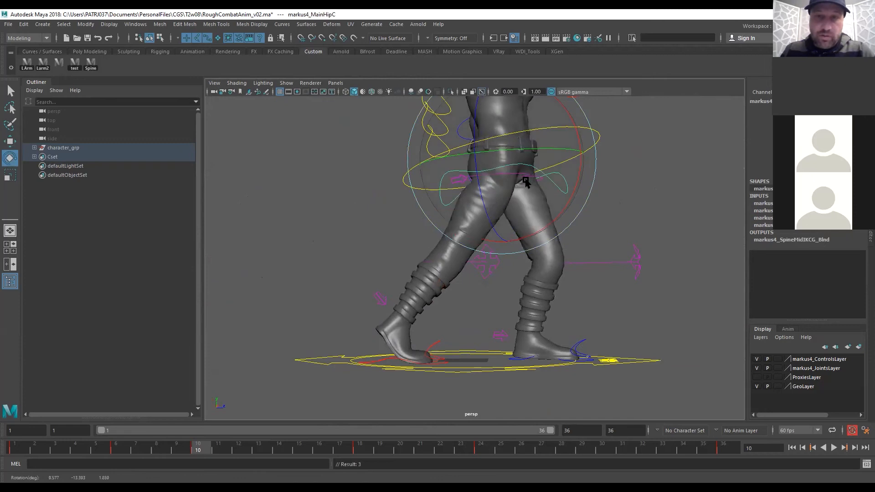
pyautogui.press('s')
# Shift the right knee control outward at frame 10 and scrub from frame 1 to check the leg's motion
pyautogui.moveTo(480, 280); pyautogui.dragTo(496, 263)
pyautogui.keyDown('alt'); pyautogui.moveTo(461, 282); pyautogui.dragTo(355, 288); pyautogui.keyUp('alt')
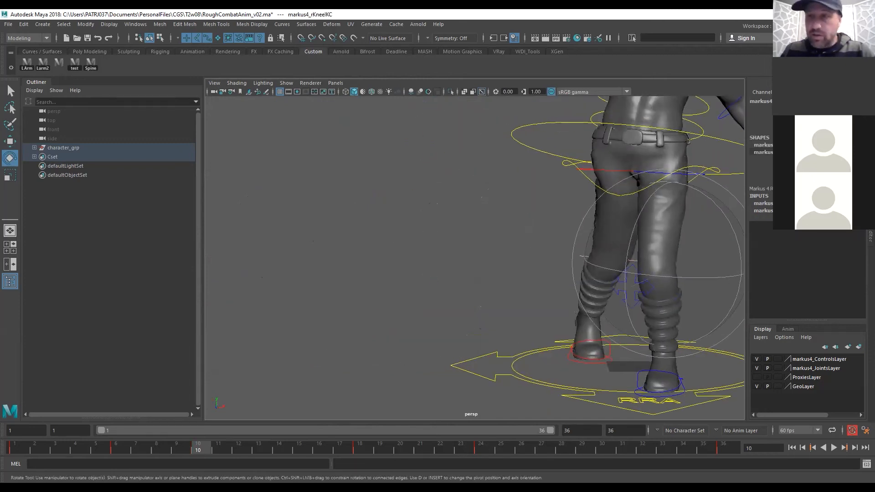
pyautogui.press('Return')
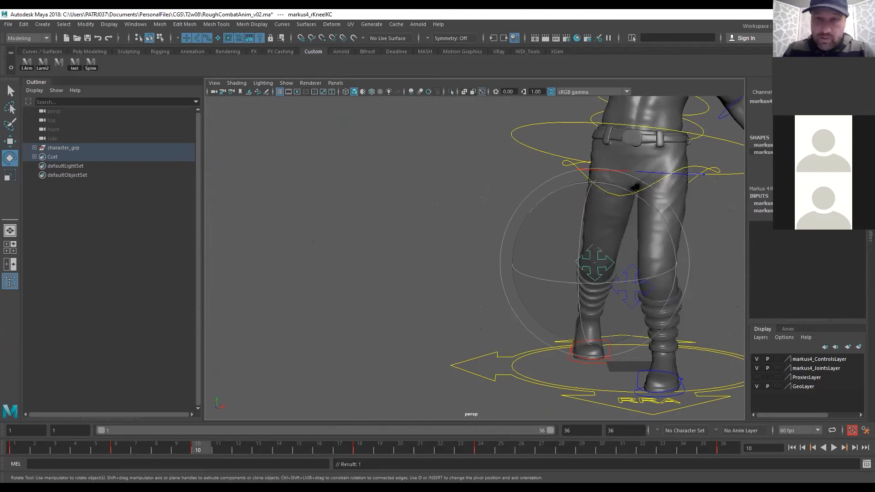
pyautogui.keyDown('alt'); pyautogui.moveTo(649, 266); pyautogui.dragTo(620, 269, button='right'); pyautogui.keyUp('alt')
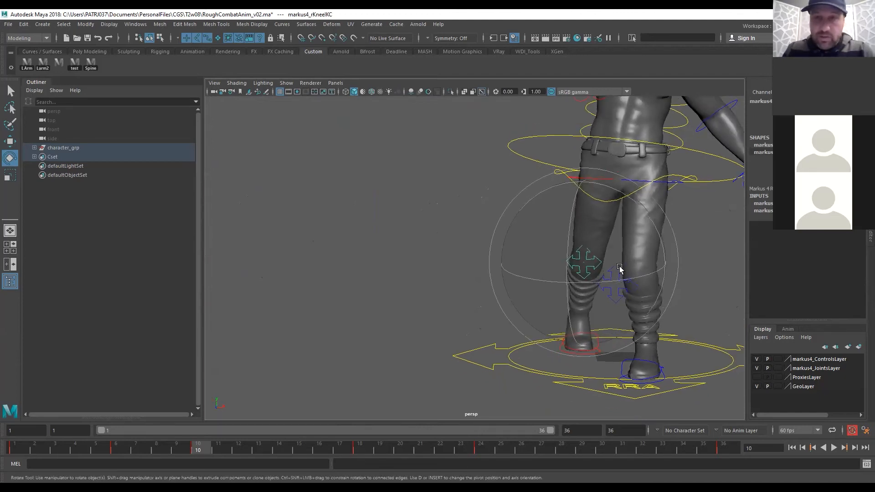
pyautogui.keyDown('alt'); pyautogui.moveTo(402, 320); pyautogui.dragTo(542, 324); pyautogui.keyUp('alt')
pyautogui.keyDown('alt'); pyautogui.moveTo(369, 326); pyautogui.dragTo(315, 326, button='right'); pyautogui.keyUp('alt')
pyautogui.keyDown('alt'); pyautogui.moveTo(315, 326); pyautogui.dragTo(549, 324); pyautogui.keyUp('alt')
pyautogui.moveTo(16, 452)
pyautogui.mouseDown()
pyautogui.moveTo(222, 449)
pyautogui.moveTo(194, 449)
pyautogui.moveTo(202, 450)
pyautogui.mouseUp()
# Rotate the right foot IK control by about -14.4° in Y at frame 10
pyautogui.keyDown('alt'); pyautogui.moveTo(282, 278); pyautogui.dragTo(710, 304); pyautogui.keyUp('alt')
pyautogui.scroll(7, 710, 304)
pyautogui.keyDown('alt'); pyautogui.moveTo(678, 364); pyautogui.dragTo(529, 233, button='middle'); pyautogui.keyUp('alt')
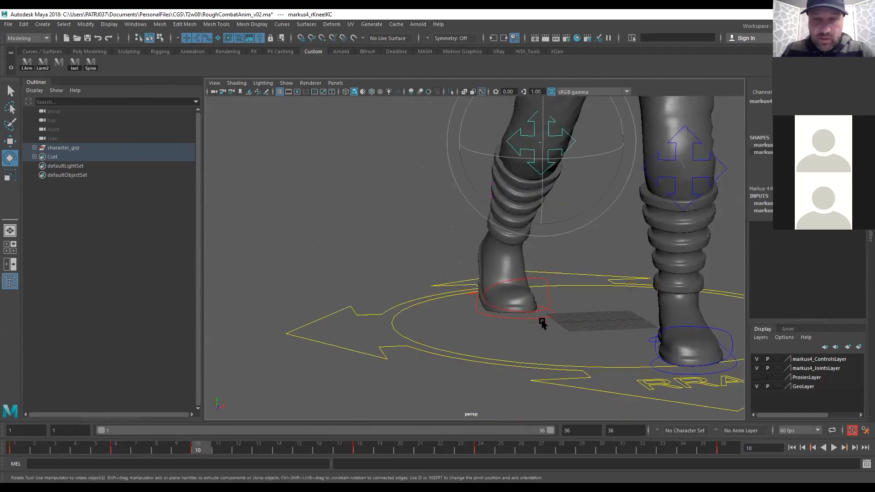
pyautogui.click(543, 319)
pyautogui.click(809, 174)
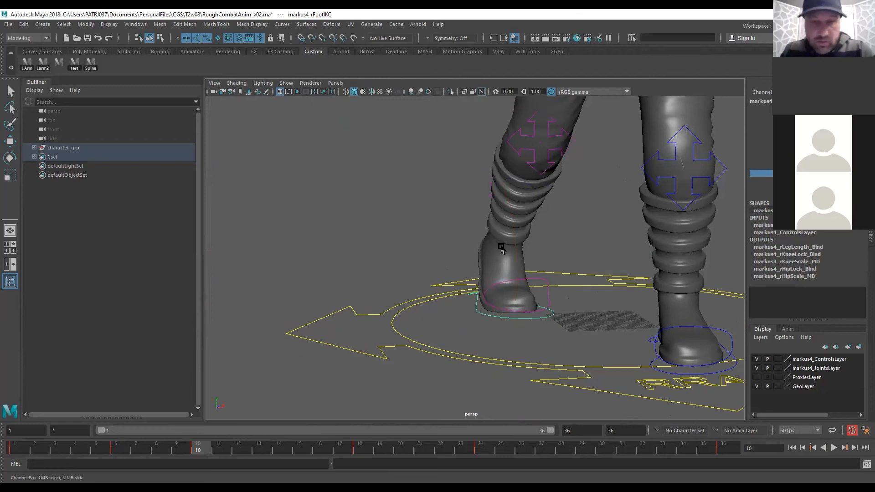
pyautogui.press('e')
pyautogui.moveTo(547, 269); pyautogui.dragTo(523, 279)
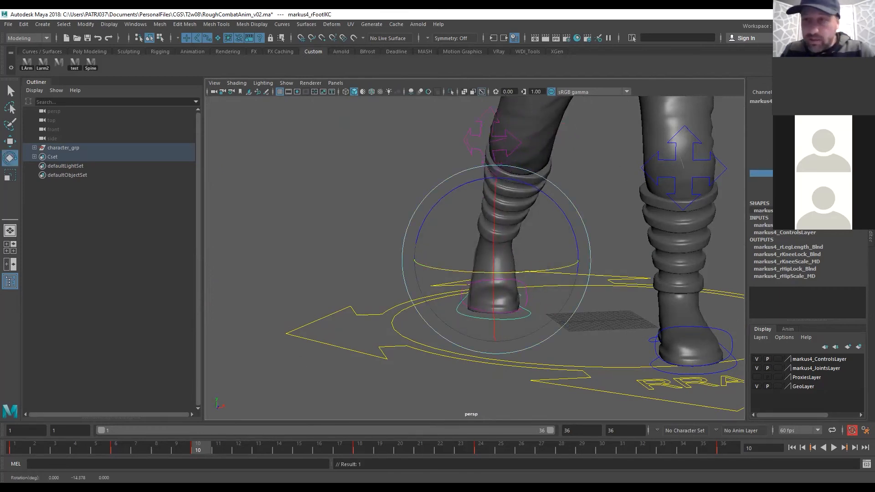
# Tilt the right foot slightly toward its inner edge at frame 10 and compare its ground contact with frame 6 from the front
pyautogui.click(791, 173)
pyautogui.moveTo(632, 270); pyautogui.dragTo(629, 282, button='middle')
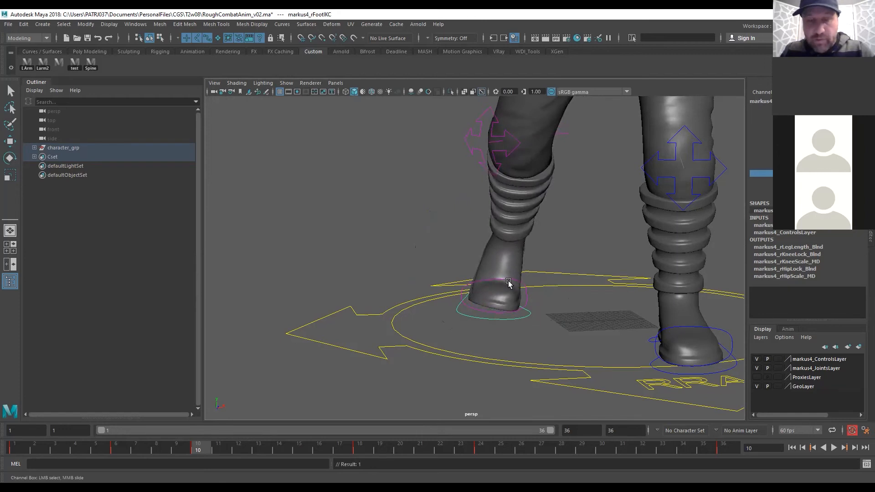
pyautogui.press('w')
pyautogui.press('space')
pyautogui.moveTo(526, 281)
pyautogui.mouseDown()
pyautogui.moveTo(521, 306)
pyautogui.moveTo(522, 296)
pyautogui.mouseUp()
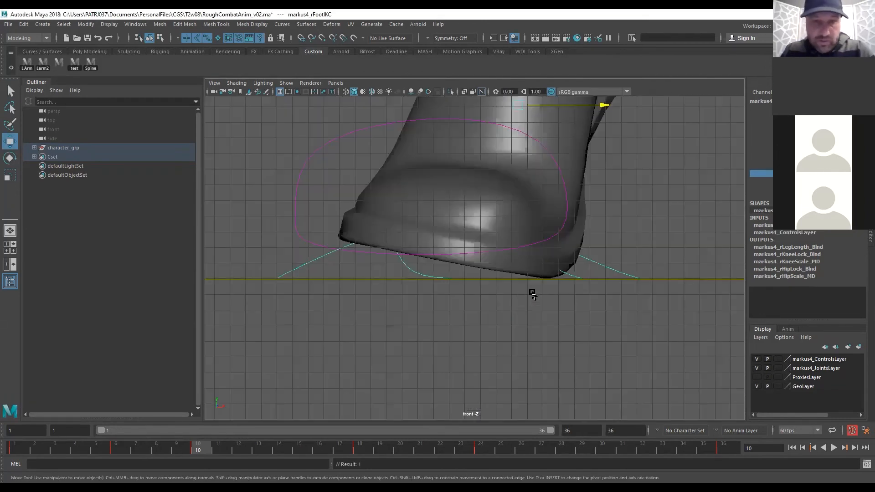
pyautogui.scroll(-6, 472, 279)
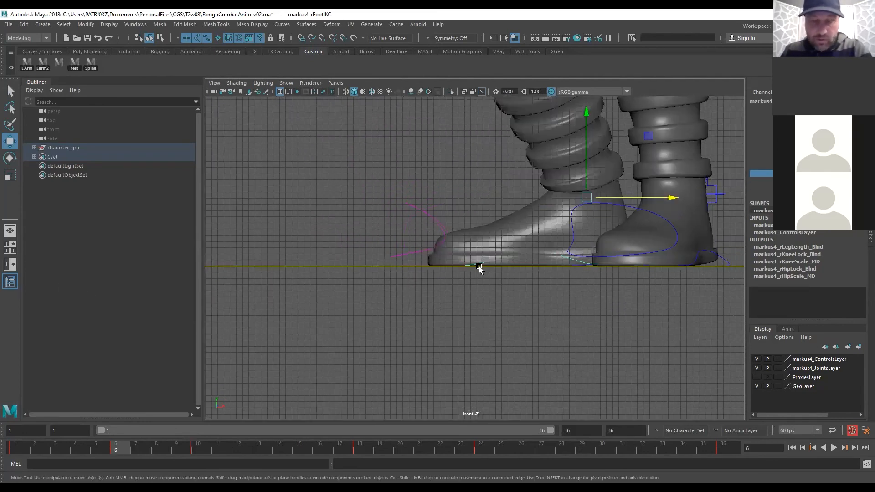
pyautogui.press('.')
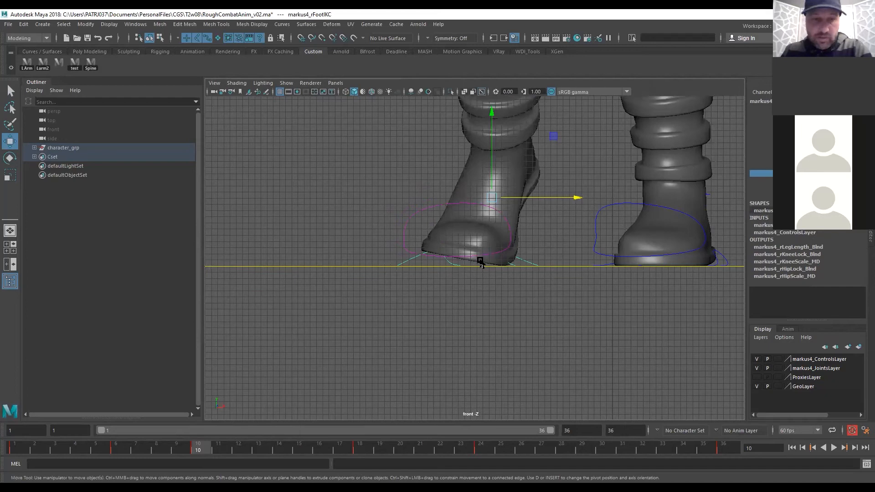
# Move the right foot IK control back to about -44.1 in Z at frame 10 from the side, matching the toe to frame 6
pyautogui.press('space')
pyautogui.moveTo(484, 250); pyautogui.dragTo(508, 252)
pyautogui.press('f')
pyautogui.keyDown('alt'); pyautogui.moveTo(547, 245); pyautogui.dragTo(374, 271, button='right'); pyautogui.keyUp('alt')
pyautogui.press(',')
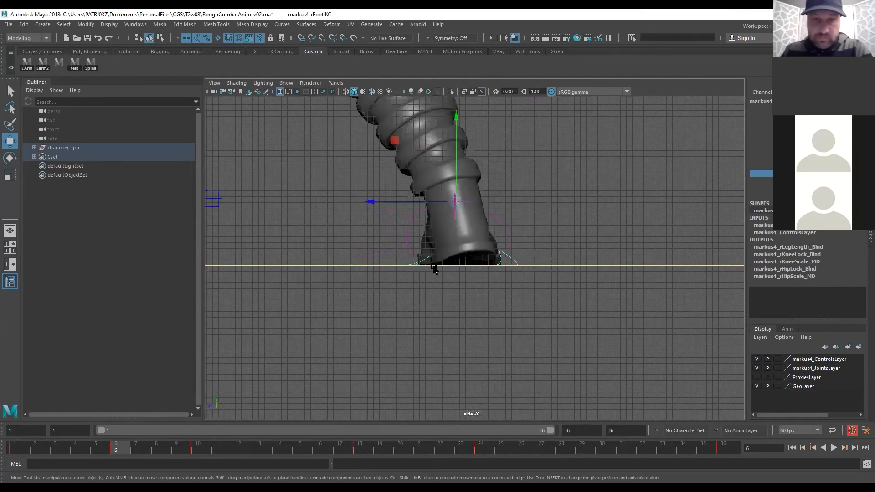
pyautogui.press('.')
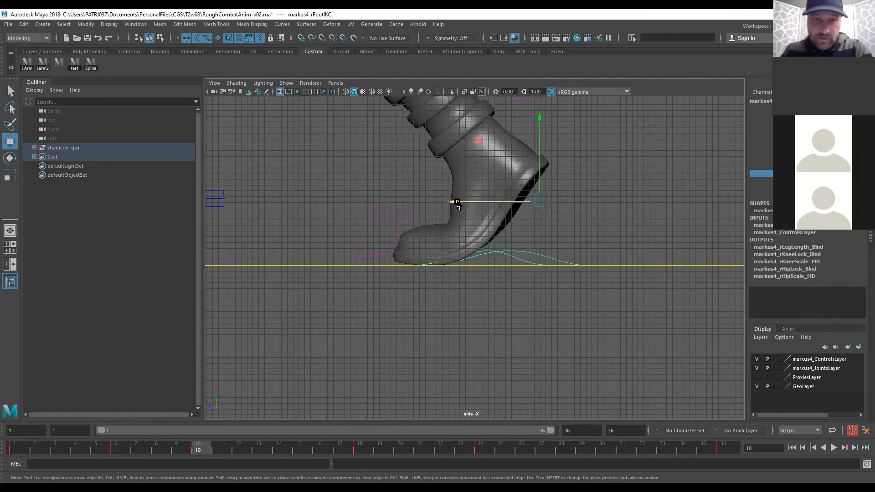
pyautogui.moveTo(458, 203); pyautogui.dragTo(481, 206)
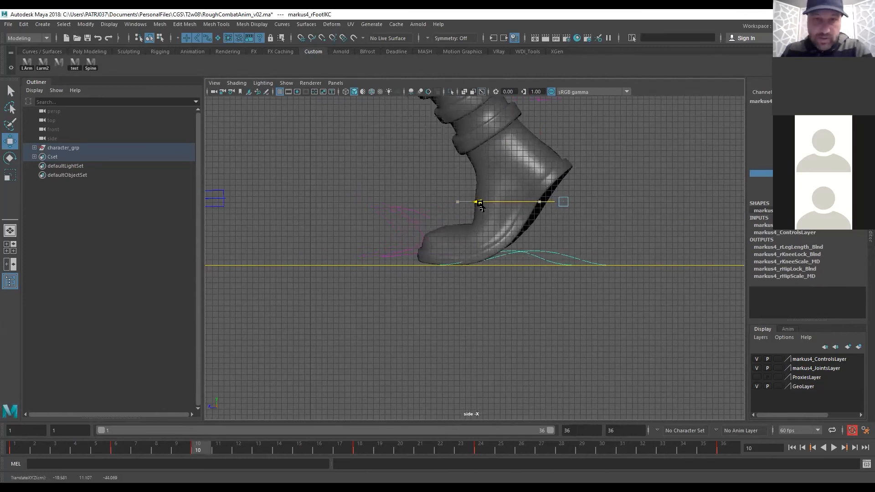
pyautogui.press(',')
pyautogui.press('.')
pyautogui.press(',')
pyautogui.press('.')
pyautogui.press(',')
pyautogui.press('.')
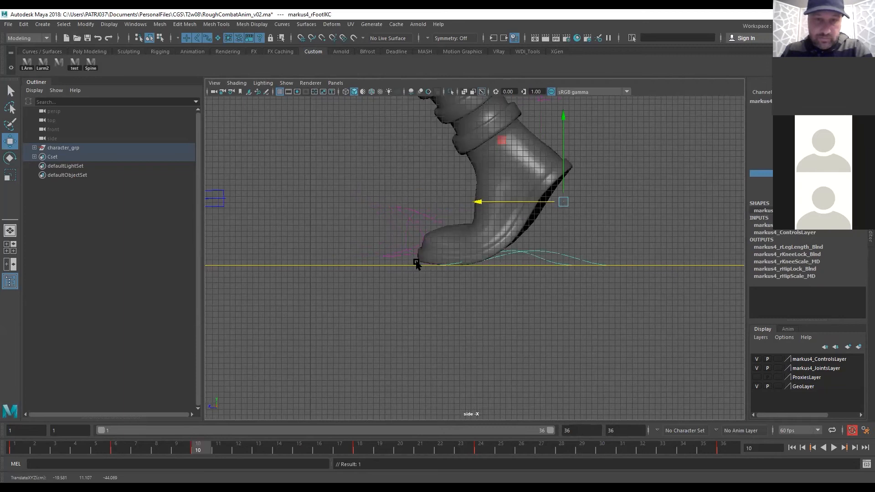
# Nudge the right foot IK control to about -43.5 in Z at frame 10, comparing the toe with frame 6 in perspective
pyautogui.press('space')
pyautogui.press('space')
pyautogui.keyDown('alt'); pyautogui.moveTo(492, 246); pyautogui.dragTo(334, 258, button='right'); pyautogui.keyUp('alt')
pyautogui.keyDown('alt'); pyautogui.moveTo(486, 281); pyautogui.dragTo(498, 305); pyautogui.keyUp('alt')
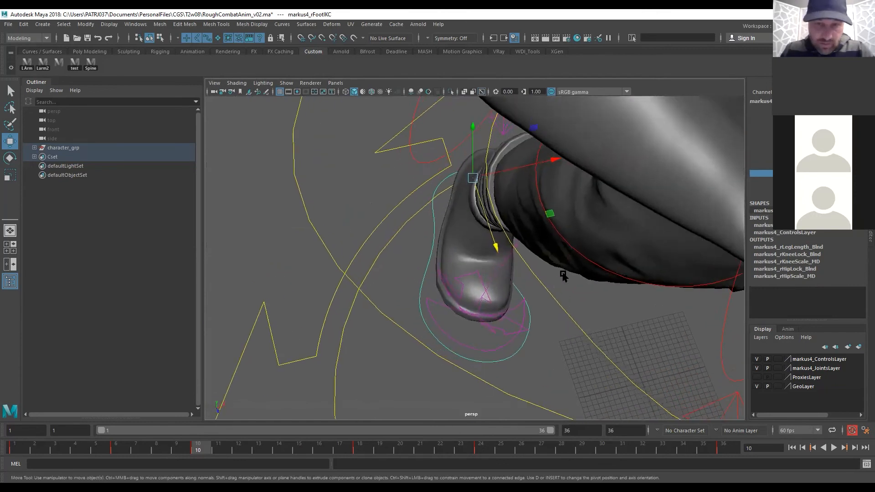
pyautogui.keyDown('alt'); pyautogui.moveTo(556, 278); pyautogui.dragTo(554, 231, button='middle'); pyautogui.keyUp('alt')
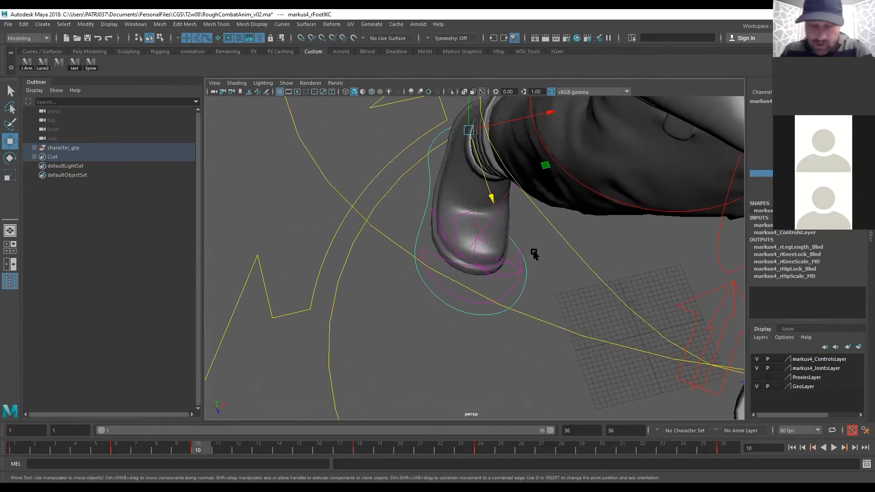
pyautogui.press(',')
pyautogui.press('.')
pyautogui.press(',')
pyautogui.press('.')
pyautogui.press(',')
pyautogui.press('.')
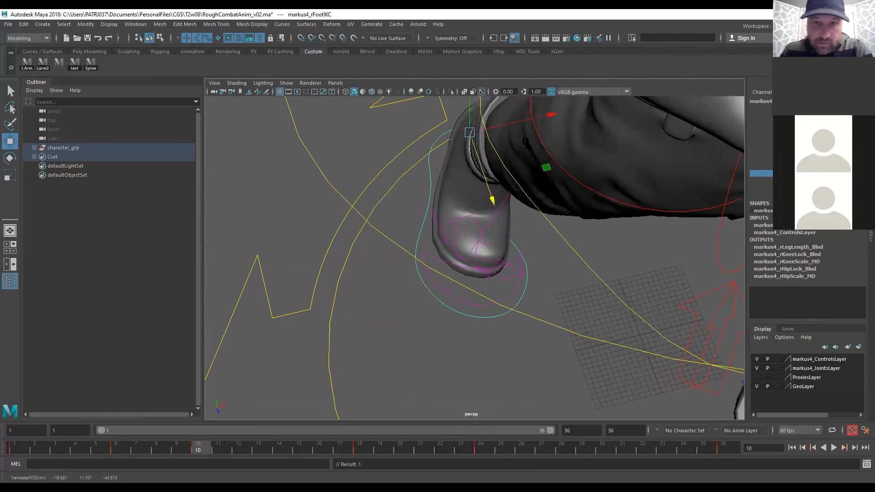
# Shift the right foot IK control to about -18.8 in X at frame 10 and compare the toe placement with frame 6
pyautogui.moveTo(549, 114); pyautogui.dragTo(553, 116)
pyautogui.press(',')
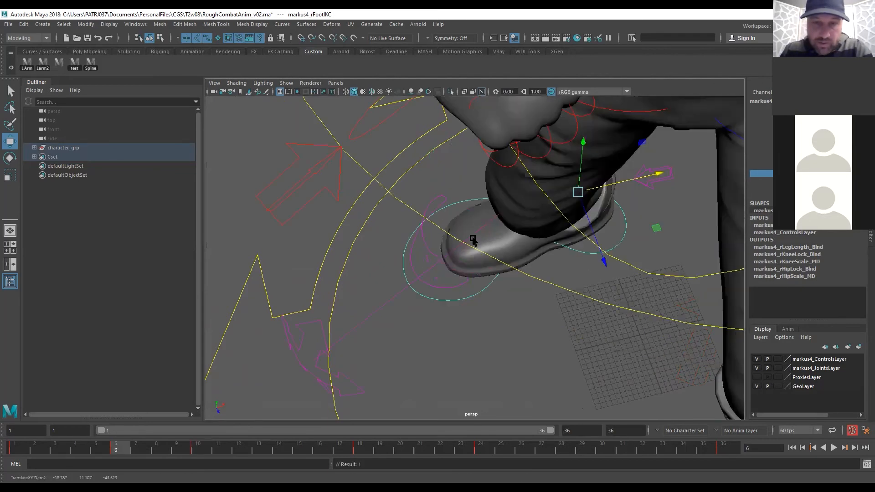
pyautogui.press('.')
pyautogui.press(',')
pyautogui.press('.')
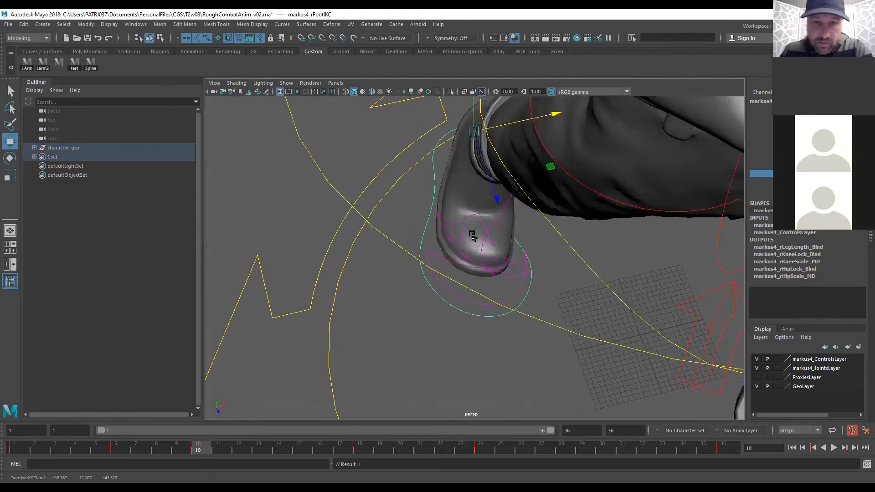
pyautogui.press(',')
pyautogui.press('.')
pyautogui.press(',')
pyautogui.press('.')
pyautogui.press(',')
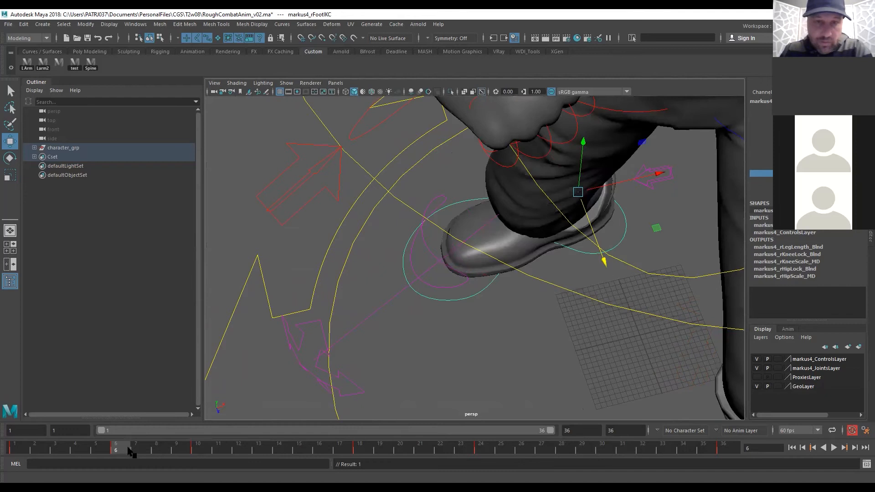
# Scrub frames 6 to 10, and move and key the right foot IK control at about -19.9 in X and -43.2 in Z
pyautogui.moveTo(130, 452); pyautogui.dragTo(203, 432)
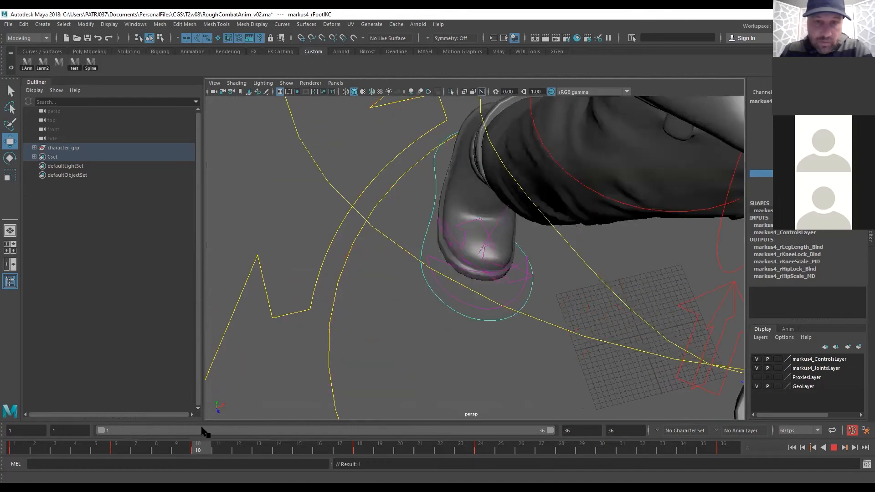
pyautogui.press(',')
pyautogui.press('.')
pyautogui.press(',')
pyautogui.press('.')
pyautogui.moveTo(528, 140); pyautogui.dragTo(493, 206)
pyautogui.press('s')
pyautogui.press(',')
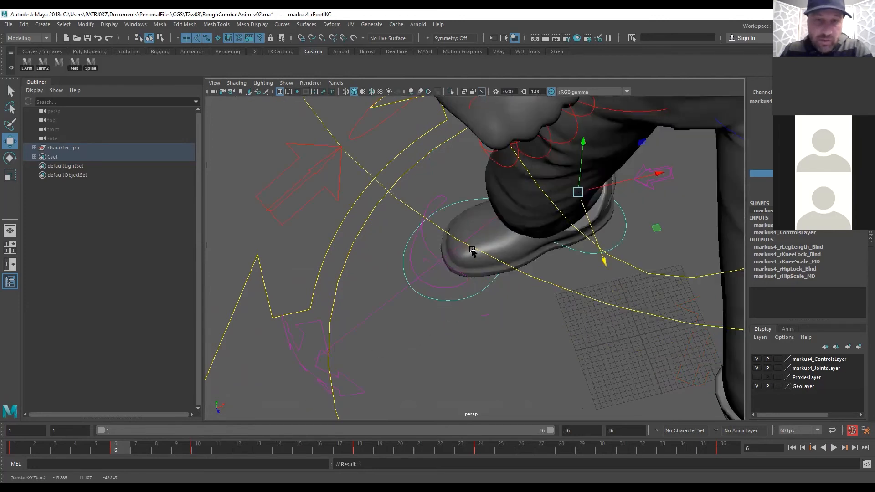
pyautogui.press('.')
pyautogui.press(',')
pyautogui.press('.')
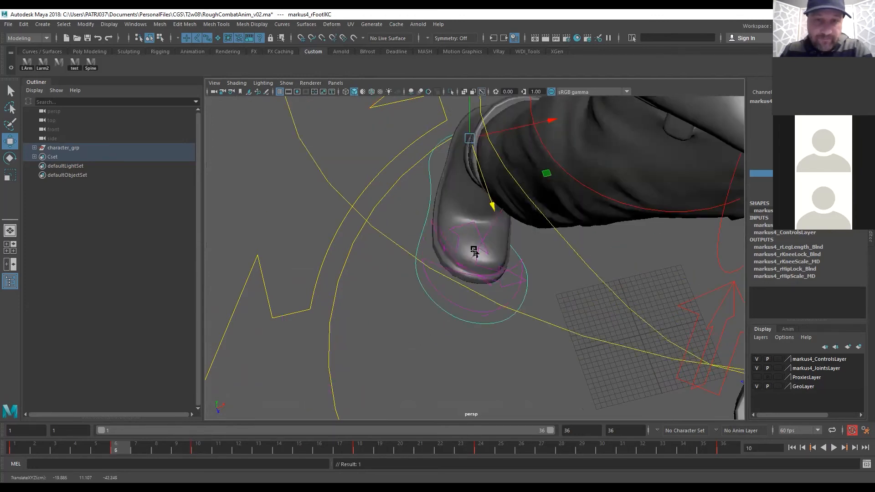
pyautogui.press(',')
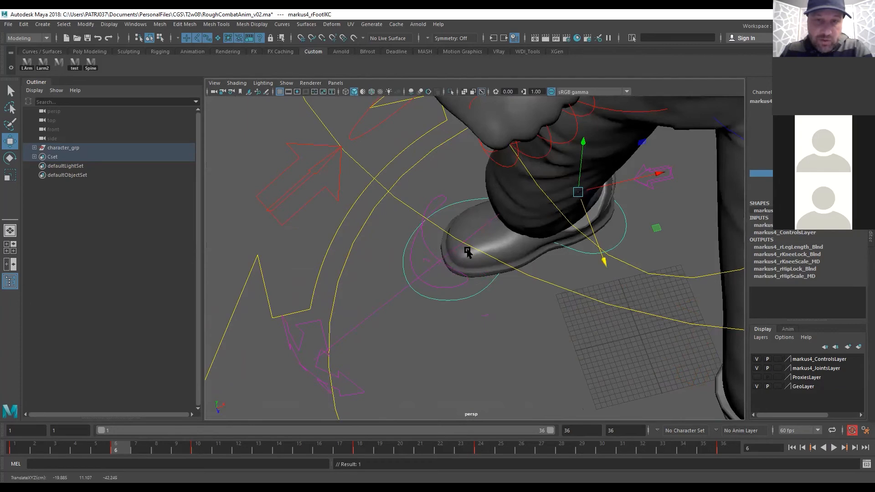
pyautogui.press('.')
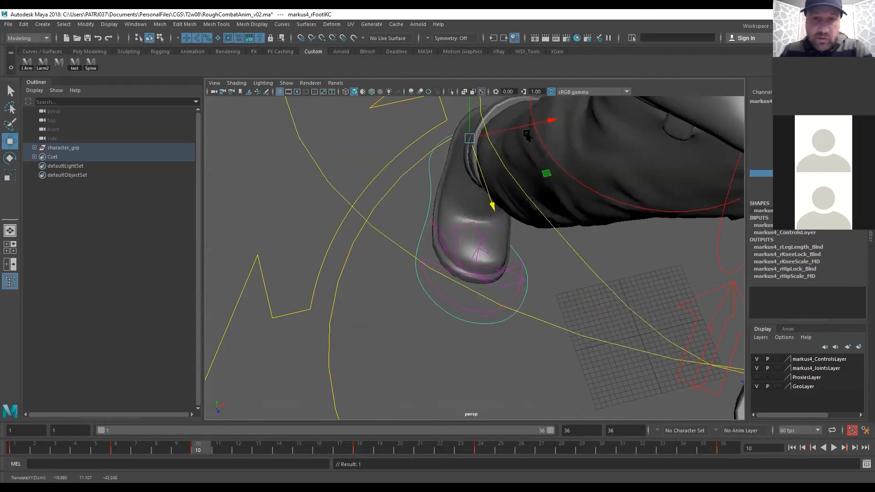
# Move the right foot IK control outward to about -23.4 in X at frame 10 and key it, checking the toe against frame 6
pyautogui.moveTo(540, 123); pyautogui.dragTo(527, 129)
pyautogui.moveTo(478, 210); pyautogui.dragTo(479, 212)
pyautogui.press('s')
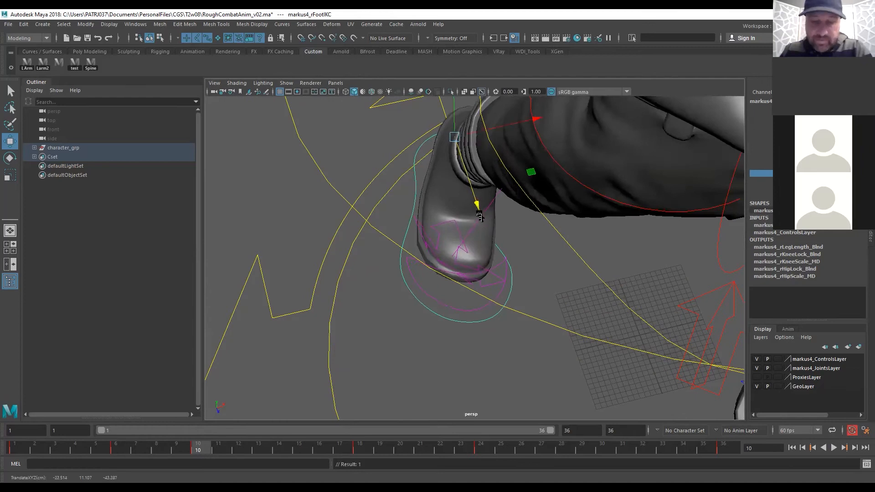
pyautogui.press(',')
pyautogui.press('.')
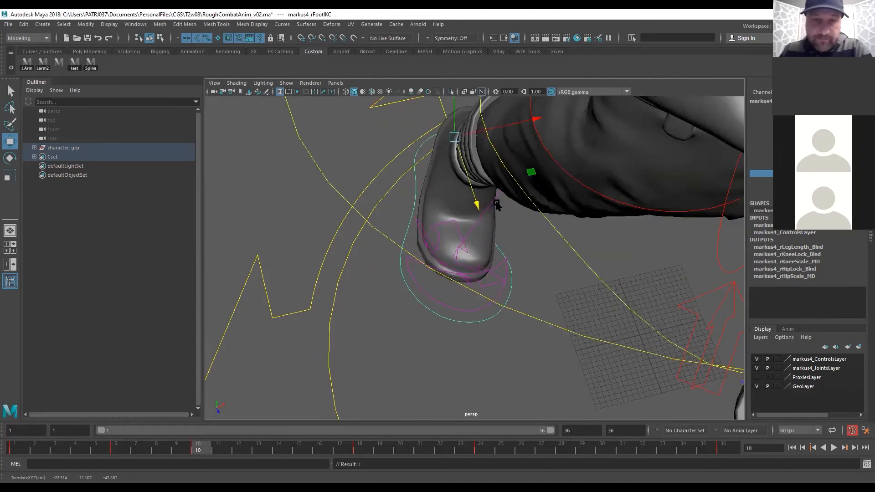
pyautogui.moveTo(529, 127); pyautogui.dragTo(527, 125)
pyautogui.press('s')
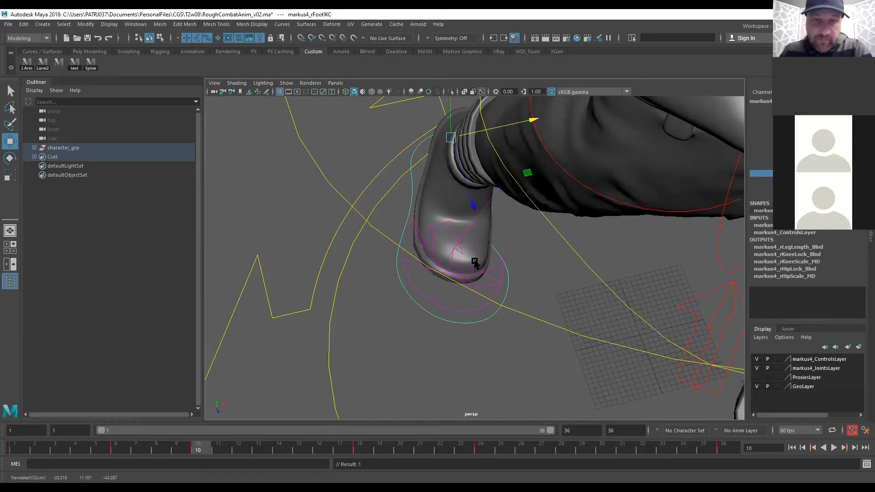
pyautogui.press(',')
pyautogui.press('.')
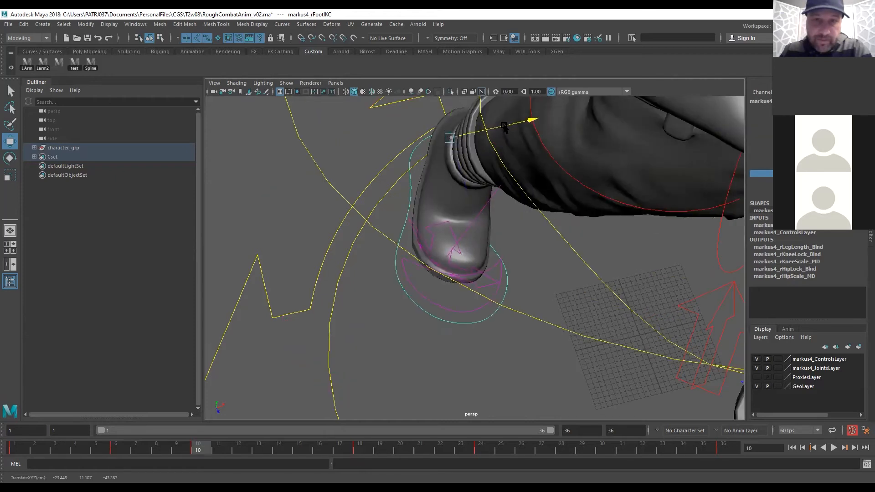
# Try two different foot-roll adjustments on the right foot IK control at frame 10, undoing each one
pyautogui.keyDown('alt'); pyautogui.moveTo(564, 289); pyautogui.dragTo(363, 234, button='right'); pyautogui.keyUp('alt')
pyautogui.keyDown('alt'); pyautogui.moveTo(363, 234); pyautogui.dragTo(502, 194); pyautogui.keyUp('alt')
pyautogui.keyDown('alt'); pyautogui.moveTo(461, 267); pyautogui.dragTo(671, 205, button='right'); pyautogui.keyUp('alt')
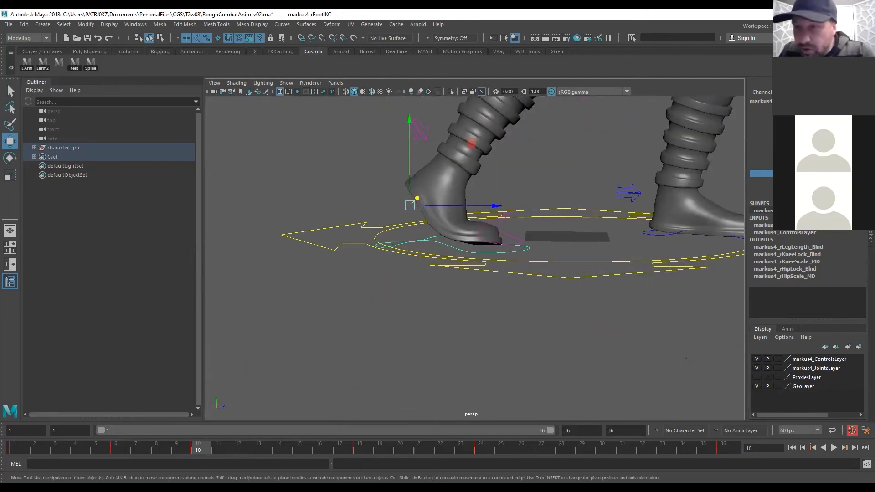
pyautogui.click(761, 195)
pyautogui.moveTo(482, 316); pyautogui.dragTo(460, 334, button='middle')
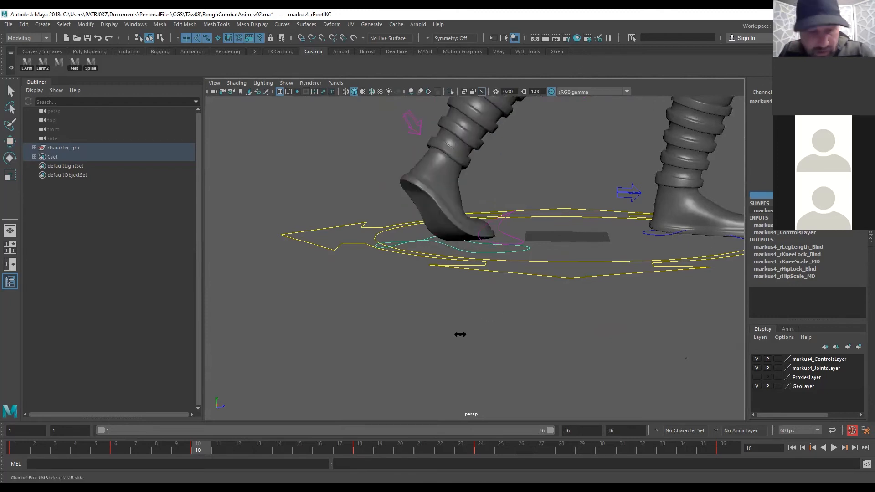
pyautogui.hotkey('ctrl', 'z')
pyautogui.click(765, 188)
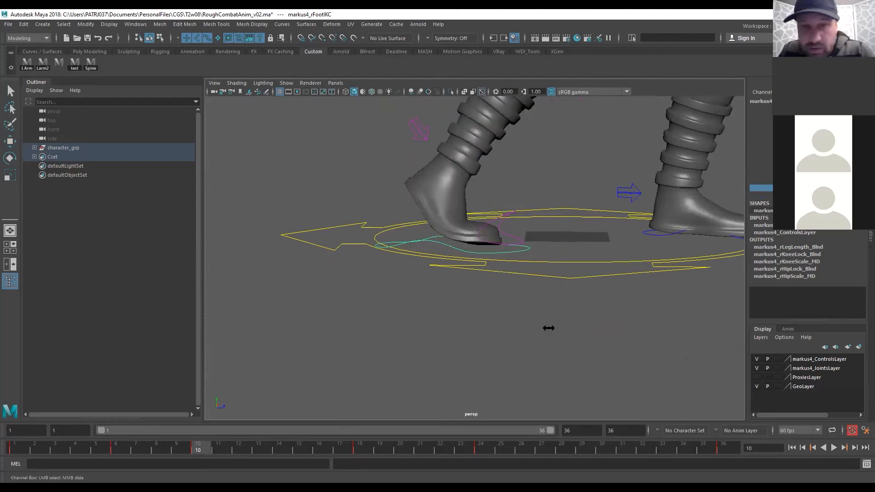
pyautogui.moveTo(549, 328); pyautogui.dragTo(421, 393, button='middle')
pyautogui.hotkey('ctrl', 'z')
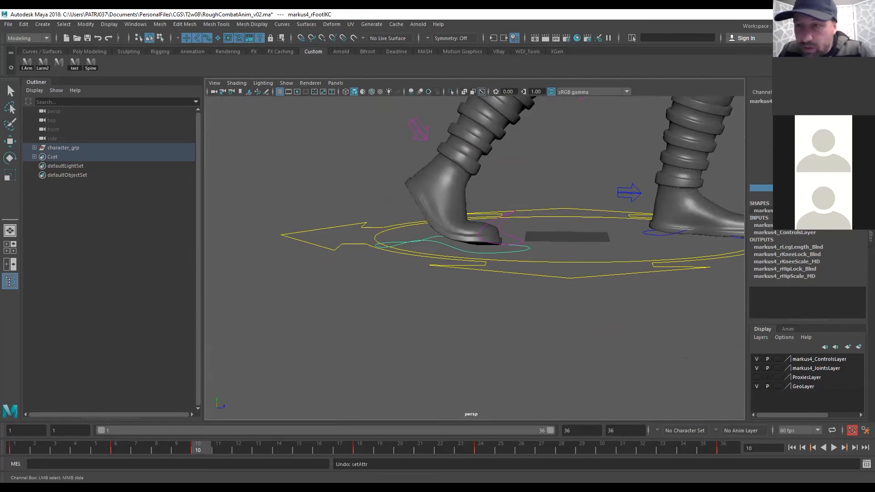
# Lower the right foot IK control to about 10.7 in Y at frame 10
pyautogui.click(766, 174)
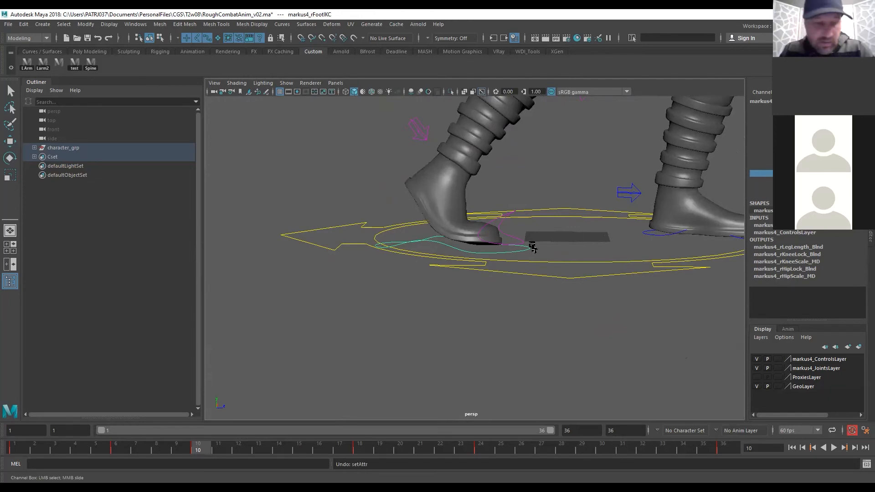
pyautogui.press('w')
pyautogui.keyDown('alt'); pyautogui.moveTo(555, 186); pyautogui.dragTo(535, 172, button='right'); pyautogui.keyUp('alt')
pyautogui.press('e')
pyautogui.moveTo(500, 181)
pyautogui.mouseDown()
pyautogui.moveTo(472, 177)
pyautogui.moveTo(489, 194)
pyautogui.mouseUp()
pyautogui.press('q')
pyautogui.press('w')
pyautogui.moveTo(413, 175); pyautogui.dragTo(412, 177)
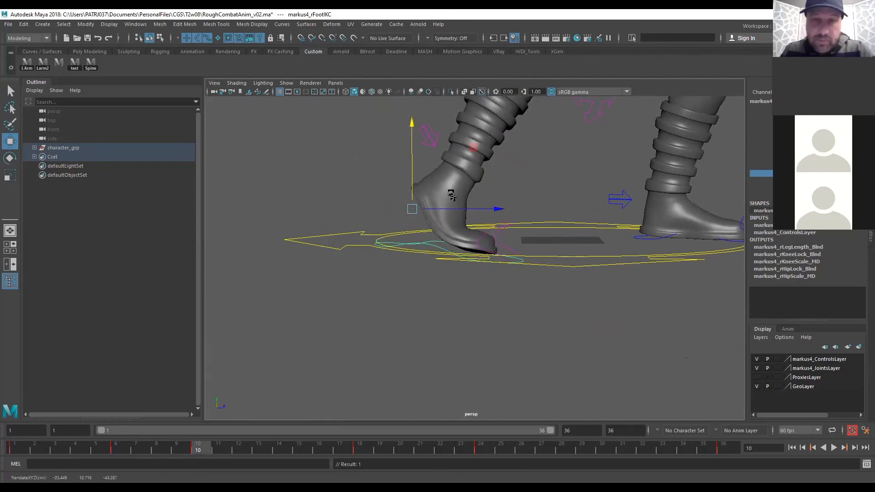
# Raise the right foot IK control at frame 10 from the side view to set the toe's ground contact, comparing it with frame 6
pyautogui.press('space')
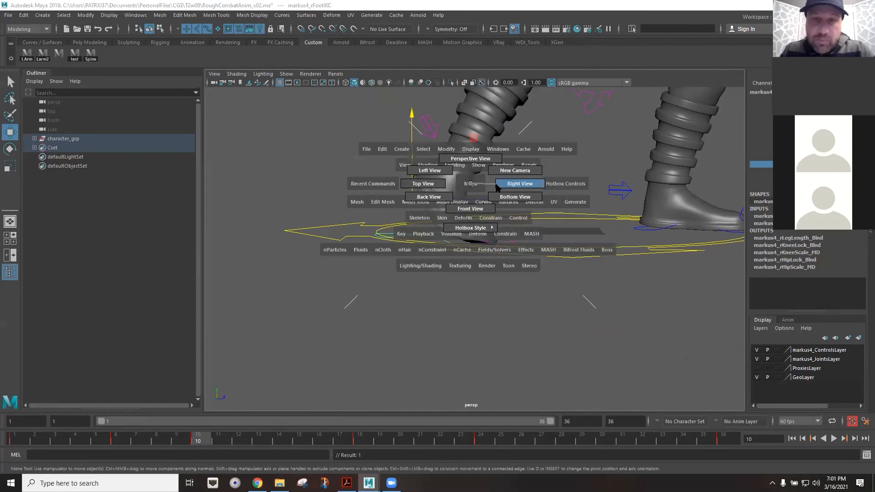
pyautogui.click(497, 186)
pyautogui.moveTo(559, 152); pyautogui.dragTo(558, 139)
pyautogui.press(',')
pyautogui.press('.')
pyautogui.press('space')
pyautogui.moveTo(458, 200); pyautogui.dragTo(458, 200)
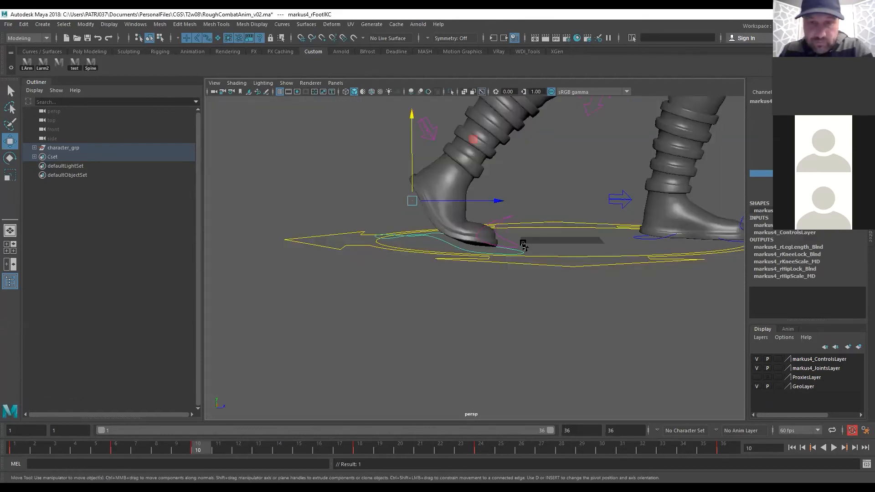
pyautogui.keyDown('alt'); pyautogui.moveTo(538, 240); pyautogui.dragTo(470, 254); pyautogui.keyUp('alt')
pyautogui.press(',')
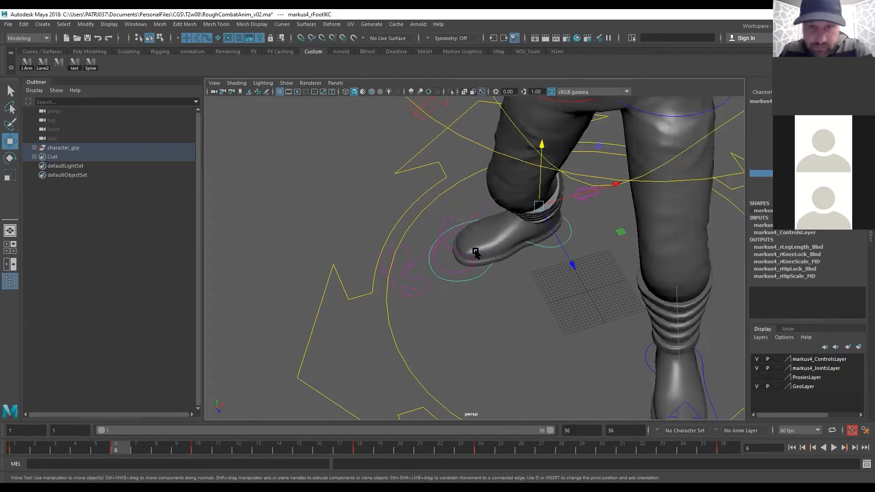
# Nudge the right foot IK control slightly at frame 10 and compare the toe's placement with frame 6
pyautogui.press('.')
pyautogui.moveTo(518, 163); pyautogui.dragTo(521, 159)
pyautogui.press(',')
pyautogui.press('.')
# Scrub the animation to frame 14 in side view and save the scene
pyautogui.keyDown('alt'); pyautogui.moveTo(591, 312); pyautogui.dragTo(343, 280, button='right'); pyautogui.keyUp('alt')
pyautogui.keyDown('alt'); pyautogui.moveTo(343, 280); pyautogui.dragTo(398, 238); pyautogui.keyUp('alt')
pyautogui.moveTo(16, 446)
pyautogui.mouseDown()
pyautogui.moveTo(68, 446)
pyautogui.moveTo(235, 389)
pyautogui.moveTo(285, 386)
pyautogui.mouseUp()
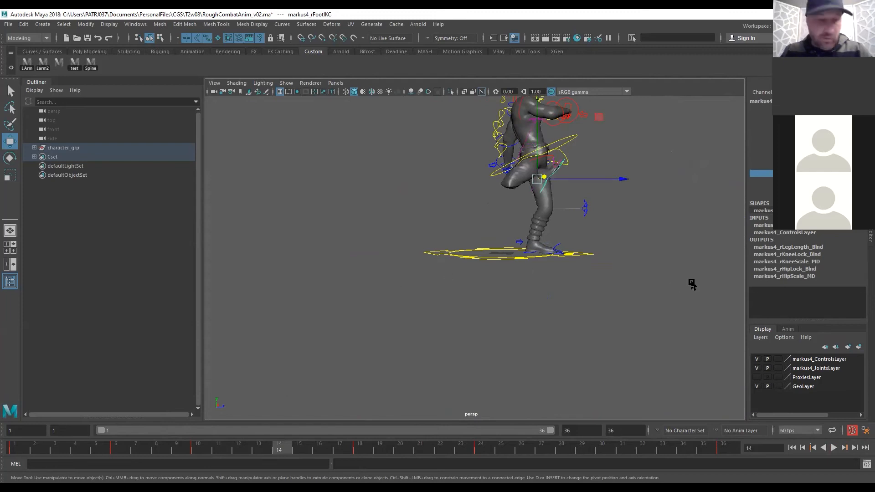
pyautogui.press('q')
pyautogui.hotkey('ctrl', 's')
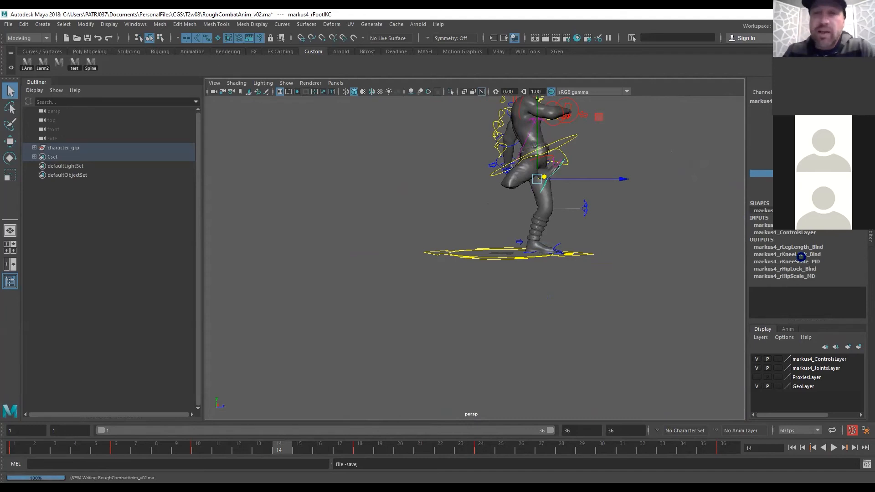
# Key the right foot IK control at frame 14, then reposition and rotate it so the lifting foot's toes point downward
pyautogui.press('w')
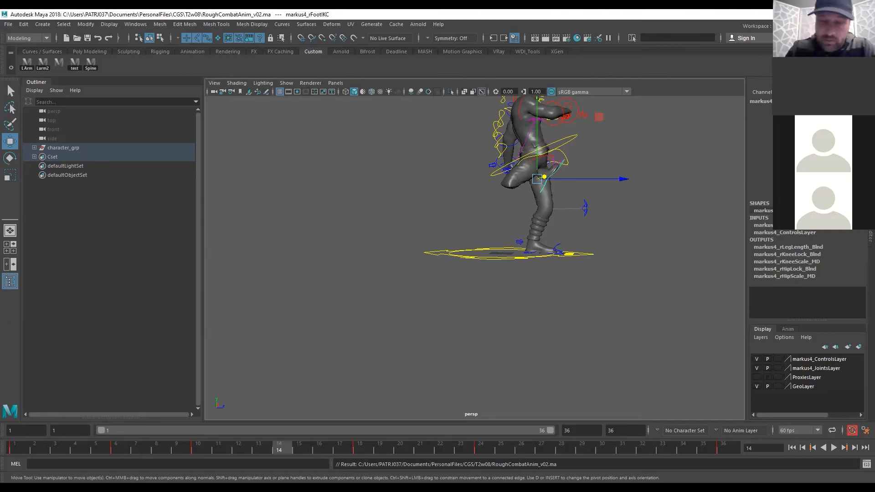
pyautogui.press('s')
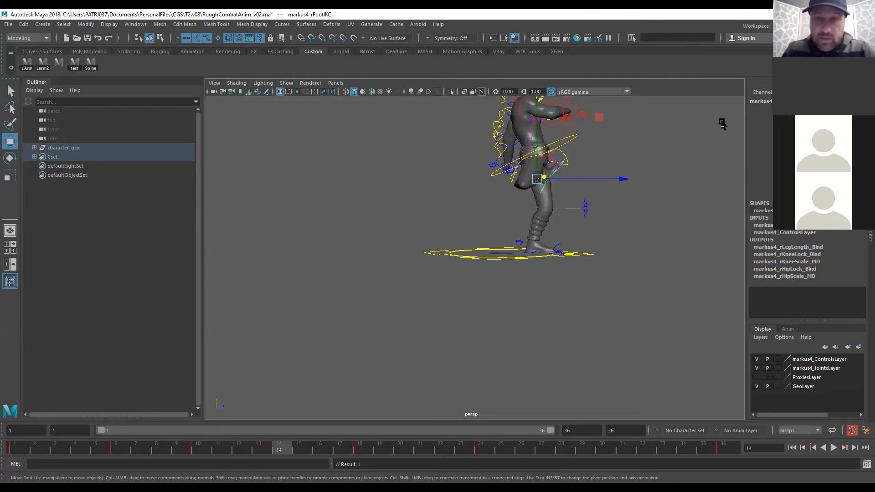
pyautogui.moveTo(541, 105); pyautogui.dragTo(619, 310)
pyautogui.press('e')
pyautogui.keyDown('alt'); pyautogui.moveTo(597, 248); pyautogui.dragTo(551, 230); pyautogui.keyUp('alt')
pyautogui.press('w')
pyautogui.press('e')
pyautogui.moveTo(527, 179); pyautogui.dragTo(534, 196)
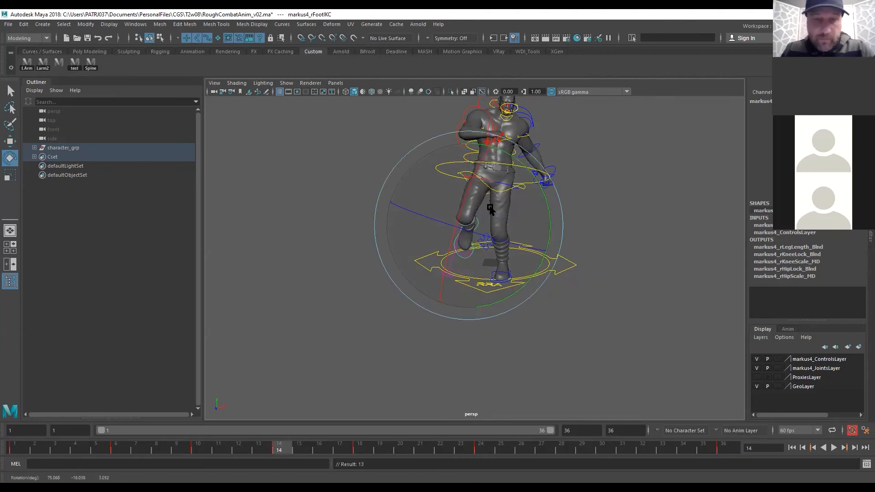
# Reposition the right knee control at frame 14 and readjust the right foot IK control's position to suit
pyautogui.press('q')
pyautogui.click(449, 282)
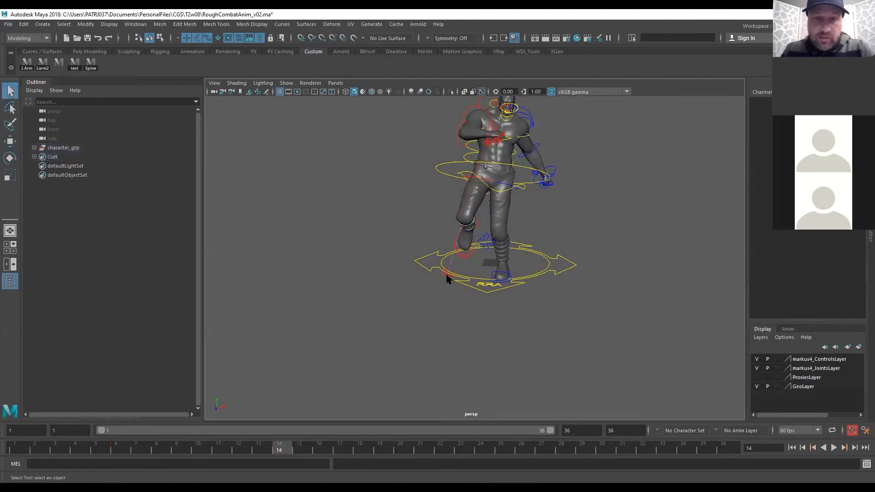
pyautogui.click(447, 279)
pyautogui.press('w')
pyautogui.moveTo(478, 277); pyautogui.dragTo(540, 214)
pyautogui.click(523, 209)
pyautogui.moveTo(537, 171); pyautogui.dragTo(541, 181)
pyautogui.moveTo(565, 220)
pyautogui.keyDown('alt'); pyautogui.mouseDown()
pyautogui.moveTo(434, 223)
pyautogui.moveTo(555, 211)
pyautogui.mouseUp(); pyautogui.keyUp('alt')
pyautogui.keyDown('alt'); pyautogui.moveTo(565, 216); pyautogui.dragTo(371, 237, button='right'); pyautogui.keyUp('alt')
pyautogui.keyDown('alt'); pyautogui.moveTo(436, 264); pyautogui.dragTo(458, 287); pyautogui.keyUp('alt')
pyautogui.hotkey('alt', 'v')
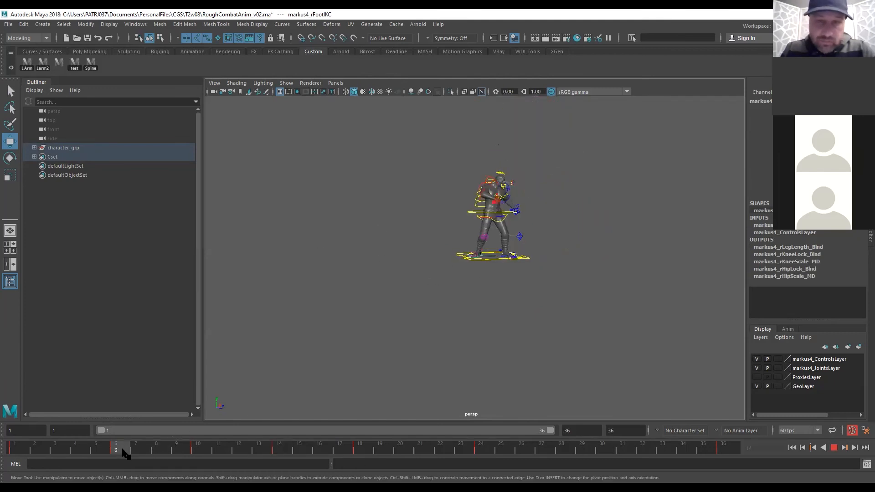
# Lower the right foot IK control slightly at frame 16 after scrubbing through the leg's lift
pyautogui.moveTo(223, 430); pyautogui.dragTo(314, 426)
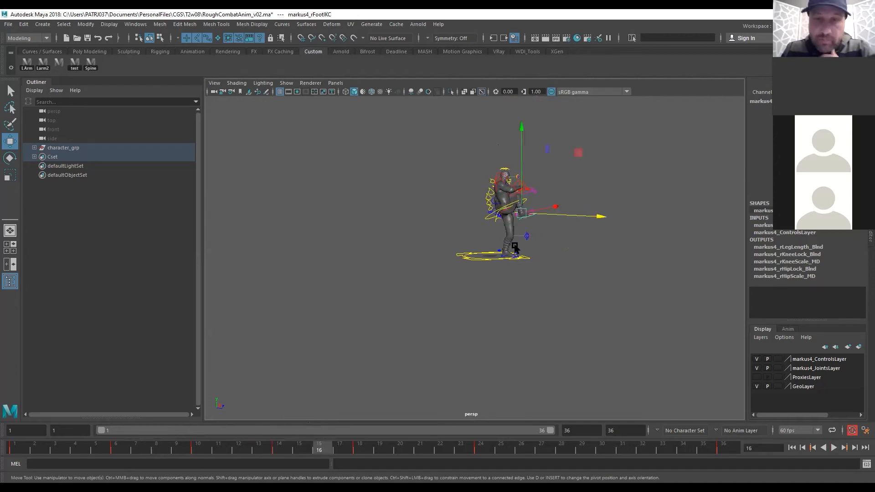
pyautogui.hotkey('alt', 'v')
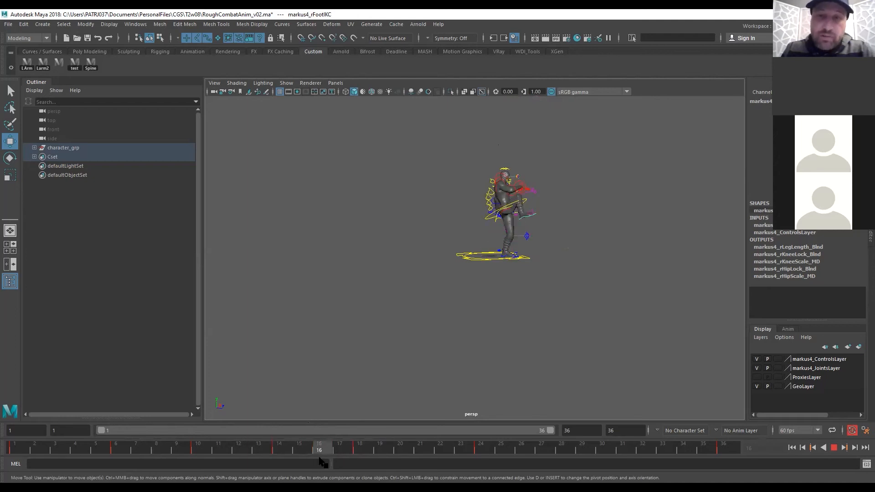
pyautogui.hotkey('alt', 'v')
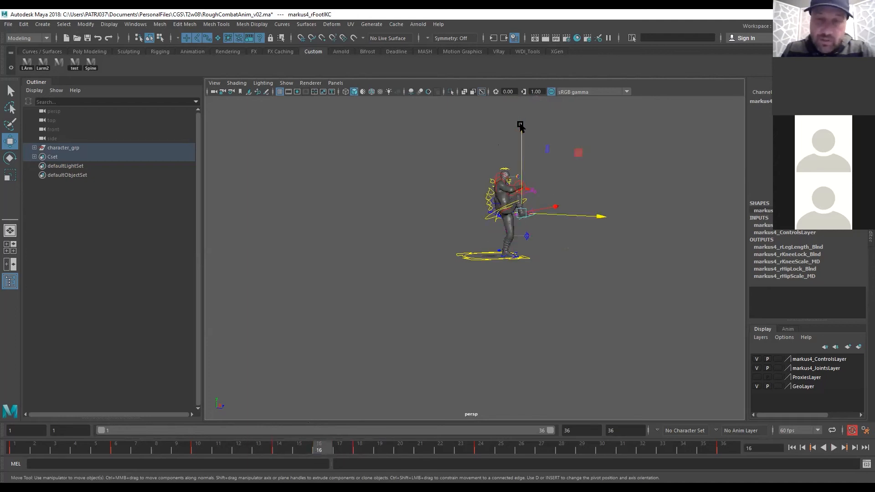
pyautogui.moveTo(520, 125); pyautogui.dragTo(520, 133)
# Rotate the right foot IK control at frame 16 to align the raised foot, and scrub through the kick to check it
pyautogui.moveTo(597, 226); pyautogui.dragTo(465, 247)
pyautogui.press('e')
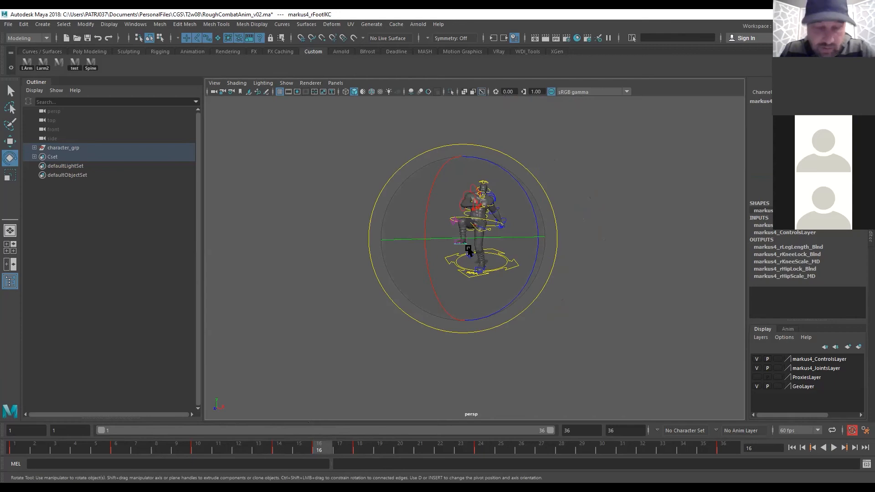
pyautogui.press('f')
pyautogui.keyDown('alt'); pyautogui.moveTo(576, 263); pyautogui.dragTo(541, 256, button='right'); pyautogui.keyUp('alt')
pyautogui.keyDown('alt'); pyautogui.moveTo(541, 256); pyautogui.dragTo(353, 252); pyautogui.keyUp('alt')
pyautogui.keyDown('alt'); pyautogui.moveTo(538, 269); pyautogui.dragTo(429, 274, button='right'); pyautogui.keyUp('alt')
pyautogui.keyDown('alt'); pyautogui.moveTo(429, 275); pyautogui.dragTo(576, 214); pyautogui.keyUp('alt')
pyautogui.moveTo(528, 294); pyautogui.dragTo(479, 277)
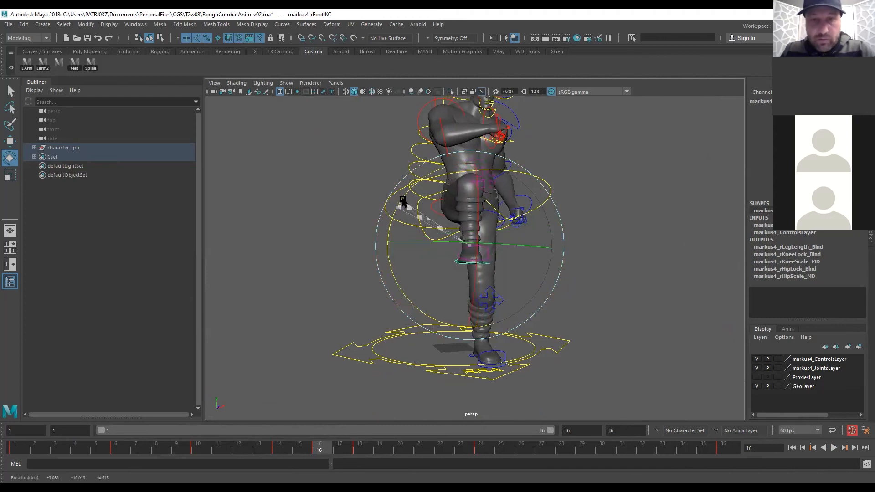
pyautogui.keyDown('alt'); pyautogui.moveTo(551, 273); pyautogui.dragTo(468, 265, button='right'); pyautogui.keyUp('alt')
pyautogui.keyDown('alt'); pyautogui.moveTo(468, 265); pyautogui.dragTo(486, 307); pyautogui.keyUp('alt')
pyautogui.hotkey('alt', 'v')
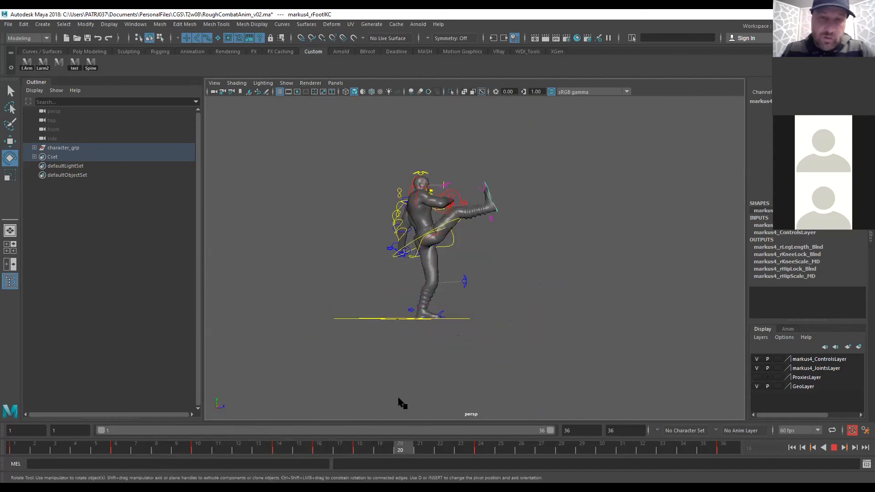
pyautogui.hotkey('alt', 'v')
# Inspect the extended kick pose at frame 24, clear the control selection and save the scene
pyautogui.press('q')
pyautogui.scroll(2, 441, 243)
pyautogui.keyDown('alt'); pyautogui.moveTo(442, 242); pyautogui.dragTo(399, 261); pyautogui.keyUp('alt')
pyautogui.click(373, 247)
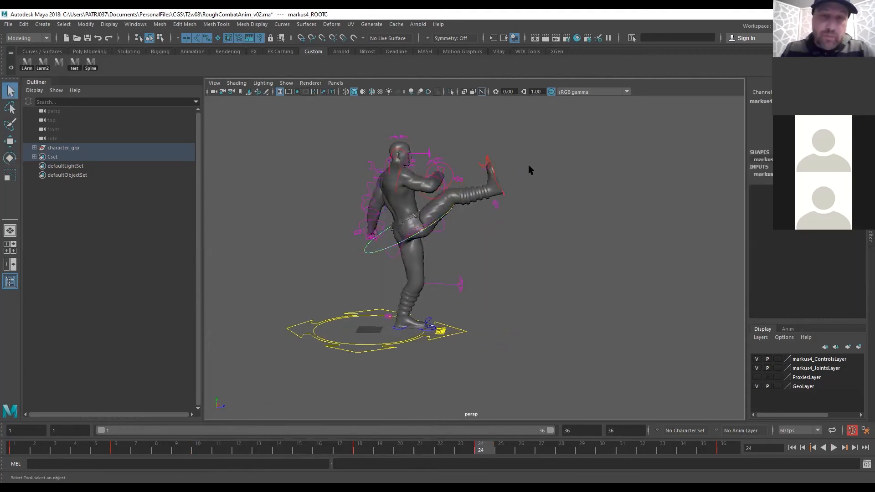
pyautogui.keyDown('alt'); pyautogui.moveTo(549, 189); pyautogui.dragTo(577, 236); pyautogui.keyUp('alt')
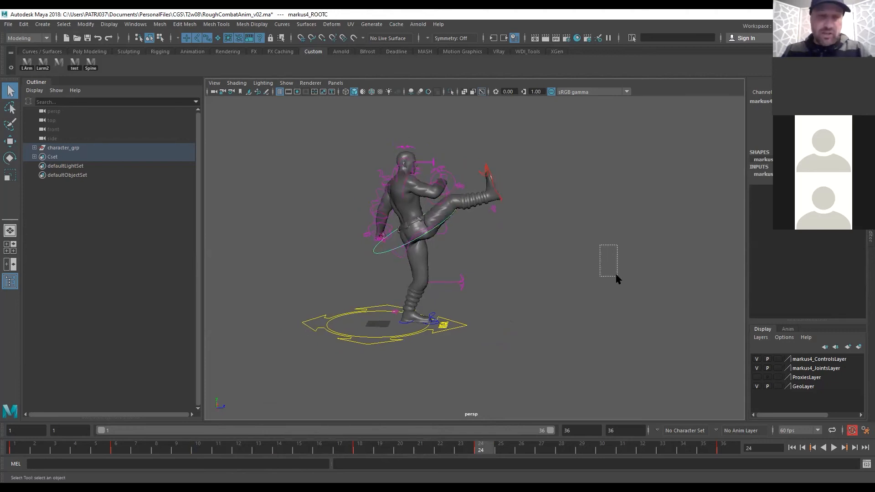
pyautogui.moveTo(616, 276); pyautogui.dragTo(618, 277)
pyautogui.hotkey('ctrl', 's')
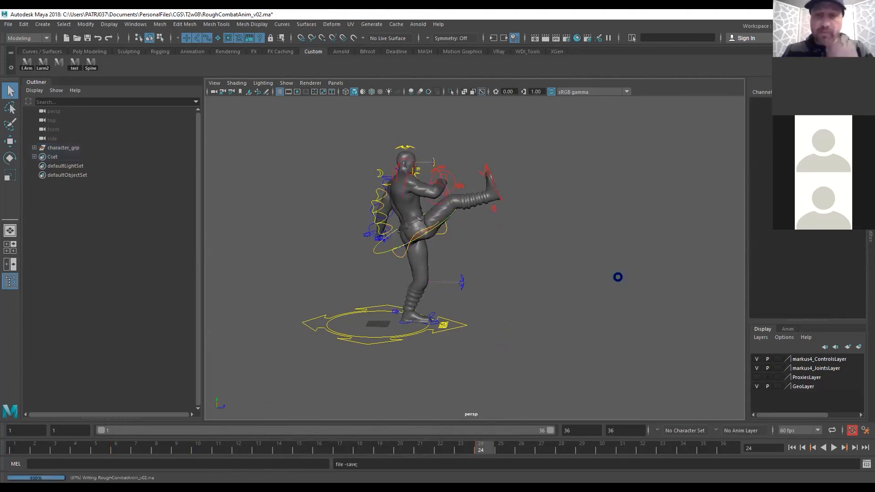
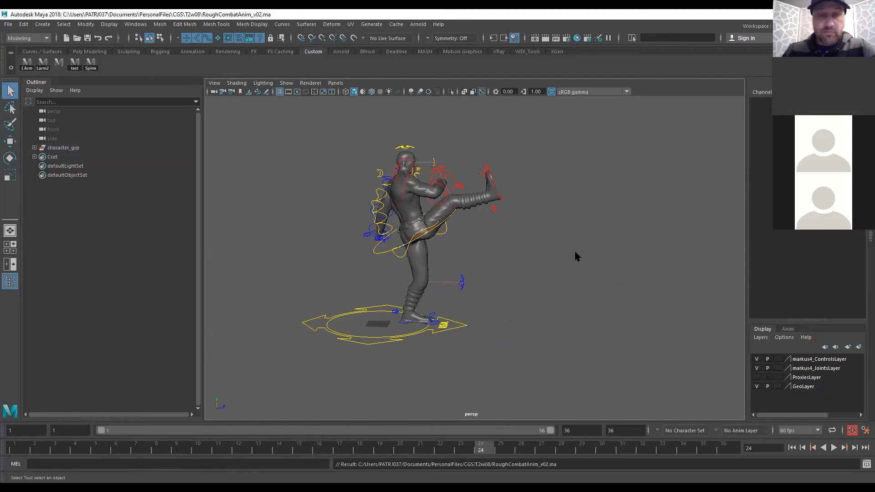
# Key all the character's controls at frame 24 and give their keys at frames 18 and 24 spline tangents in the Graph Editor
pyautogui.press('space')
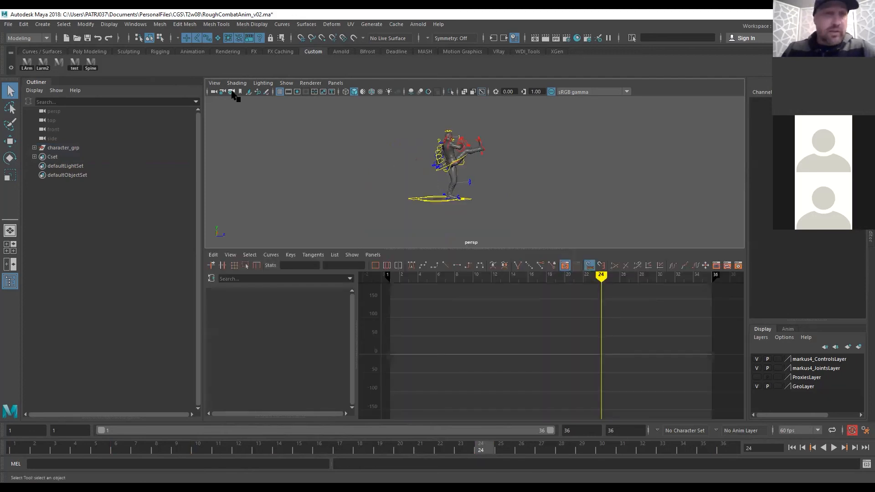
pyautogui.press('4')
pyautogui.moveTo(319, 103); pyautogui.dragTo(601, 248)
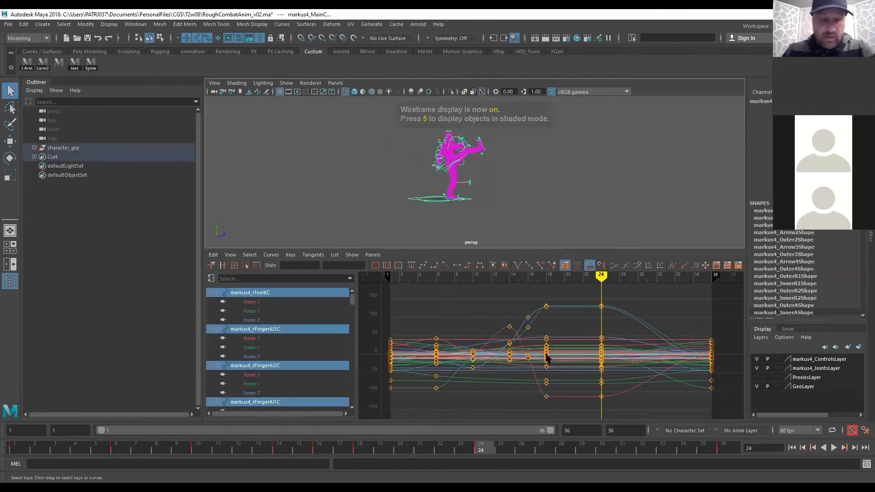
pyautogui.press('s')
pyautogui.press(',')
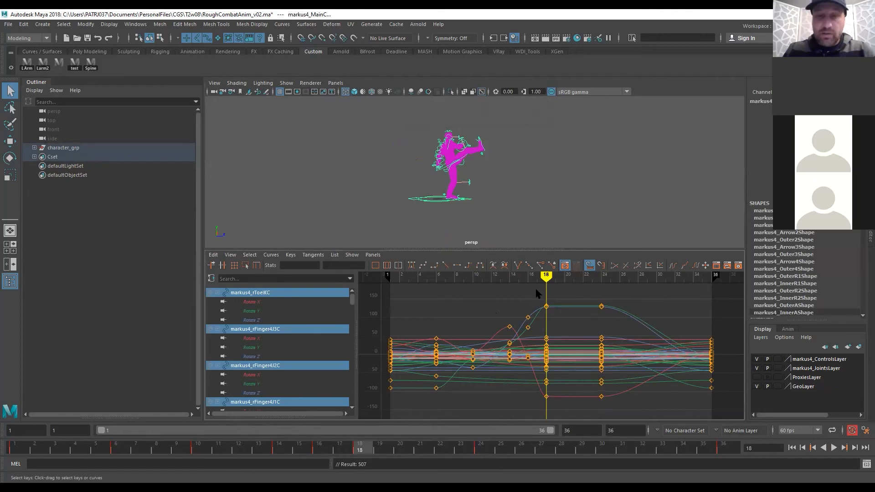
pyautogui.moveTo(623, 453); pyautogui.dragTo(622, 452)
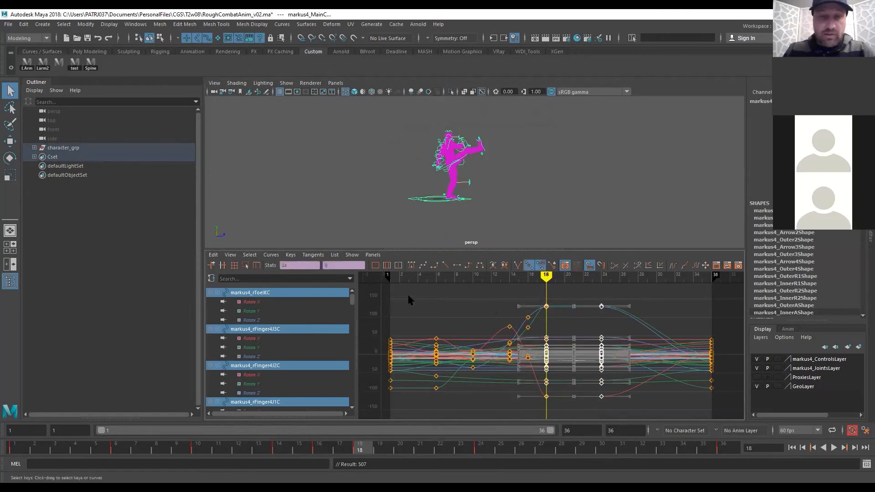
pyautogui.click(423, 265)
pyautogui.click(660, 306)
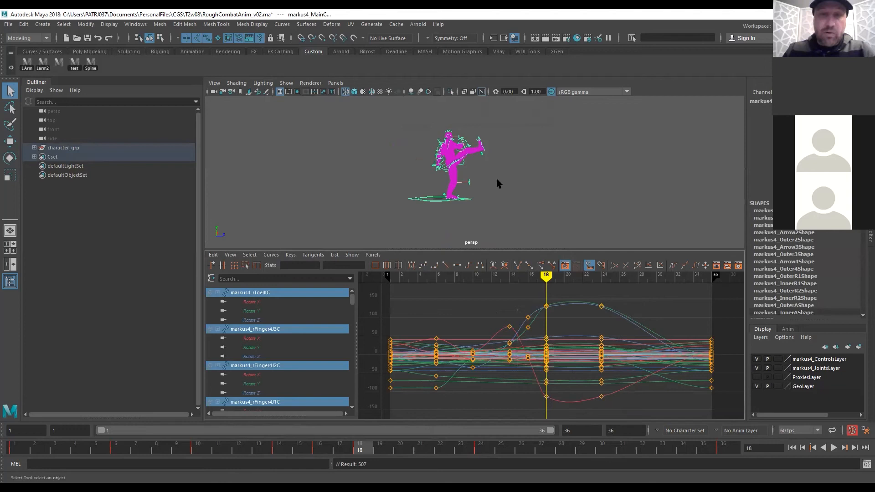
# Copy the full-body pose from frame 21 to frame 24 and key it on all the character's controls
pyautogui.press('space')
pyautogui.press('5')
pyautogui.scroll(2, 463, 411)
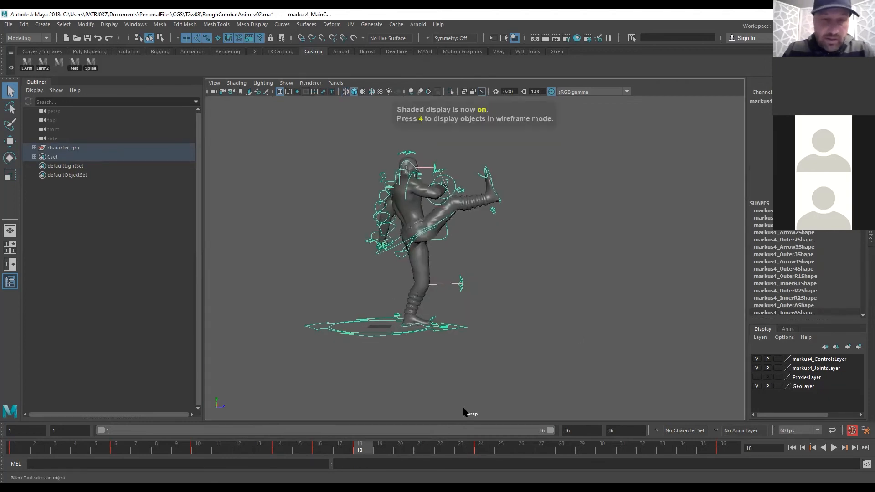
pyautogui.hotkey('alt', 'v')
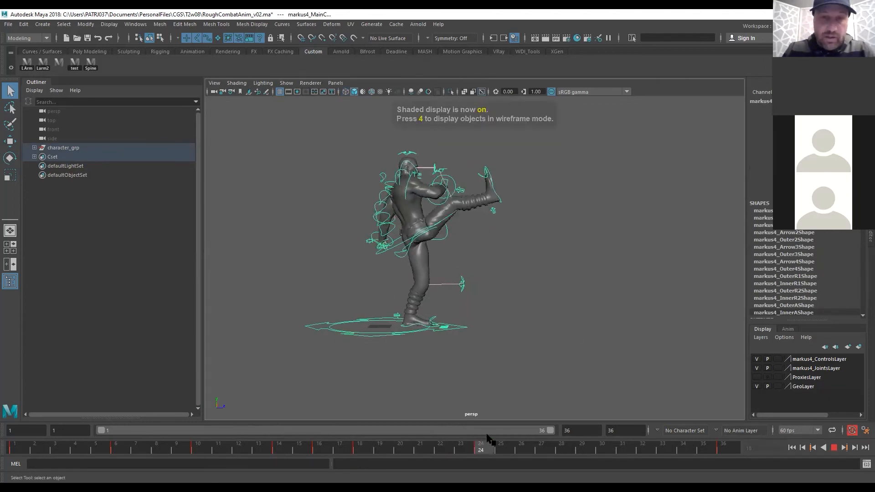
pyautogui.moveTo(459, 442); pyautogui.dragTo(411, 433)
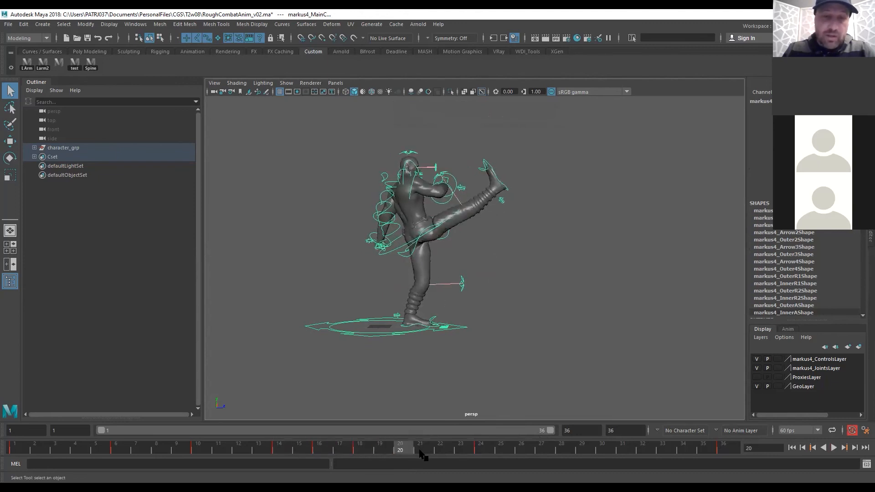
pyautogui.click(420, 451)
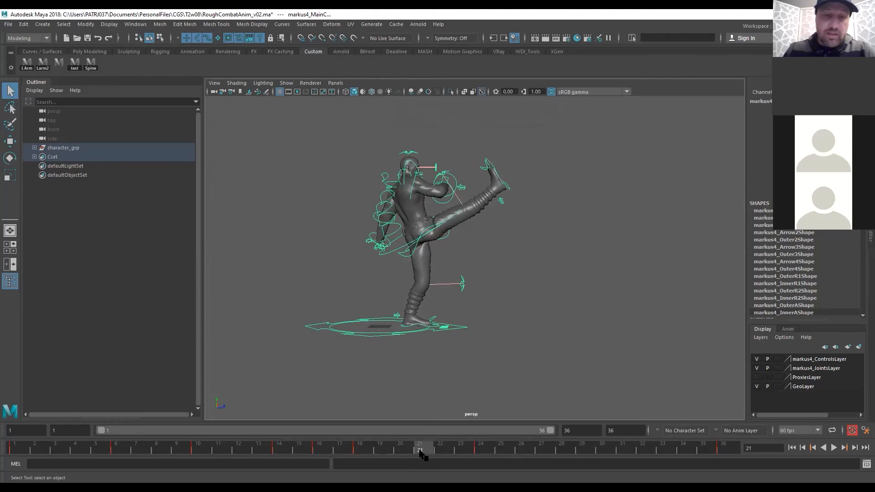
pyautogui.click(482, 446)
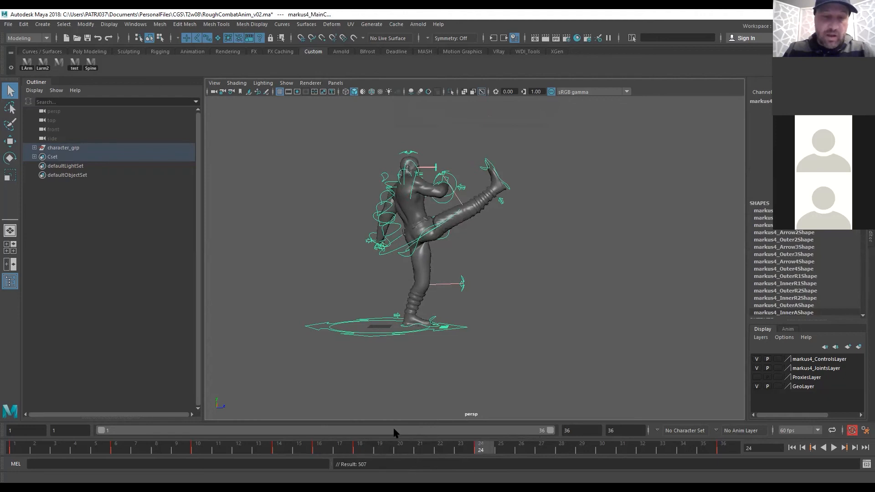
# Set the keys of all controls at frames 18 and 24 to auto tangents in the Graph Editor and scrub through the kick
pyautogui.keyDown('alt'); pyautogui.moveTo(570, 282); pyautogui.dragTo(557, 284, button='right'); pyautogui.keyUp('alt')
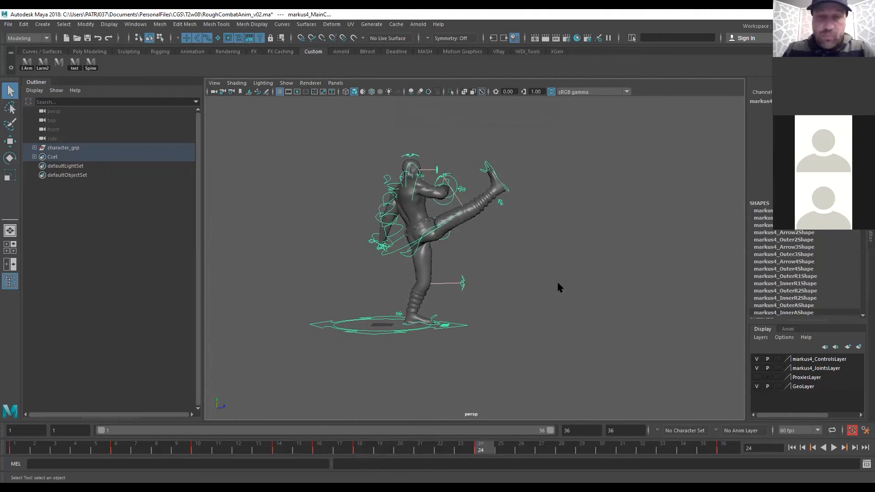
pyautogui.press('space')
pyautogui.moveTo(635, 290); pyautogui.dragTo(540, 443)
pyautogui.click(412, 265)
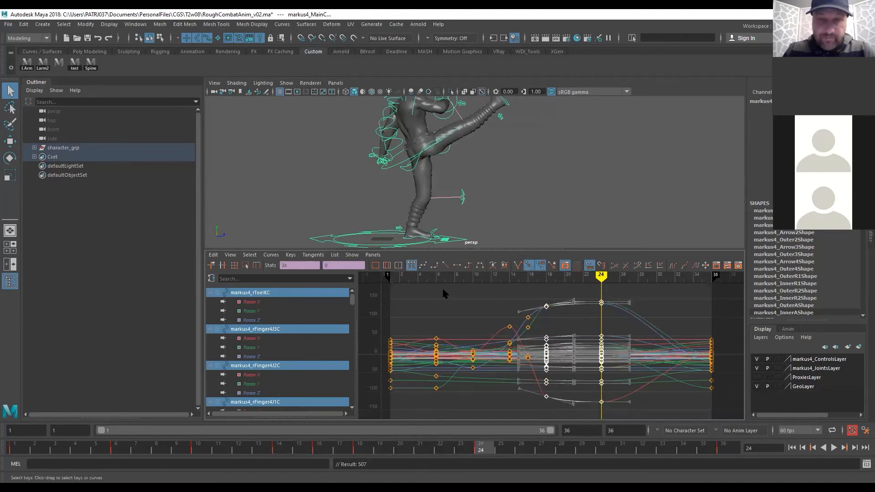
pyautogui.click(470, 304)
pyautogui.press('space')
pyautogui.moveTo(310, 448); pyautogui.dragTo(484, 451)
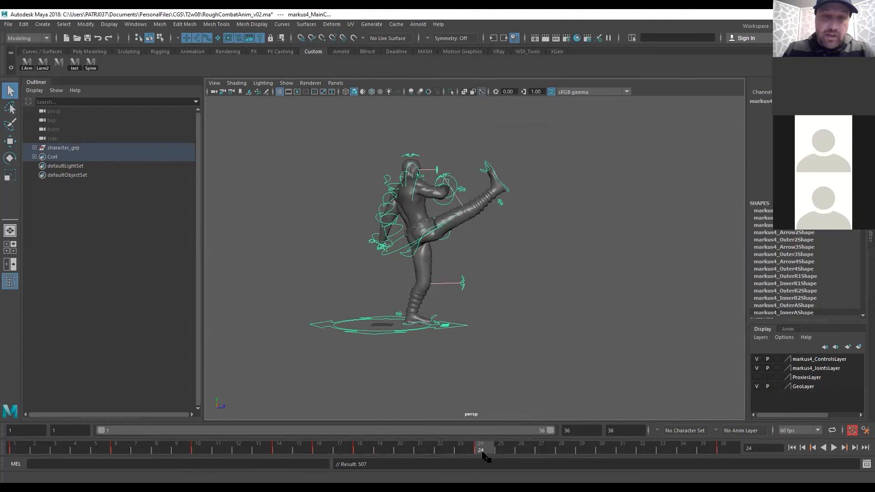
# Pull the right foot IK control slightly back toward the hips at frame 24 and scrub through the leg's retraction
pyautogui.click(507, 192)
pyautogui.press('w')
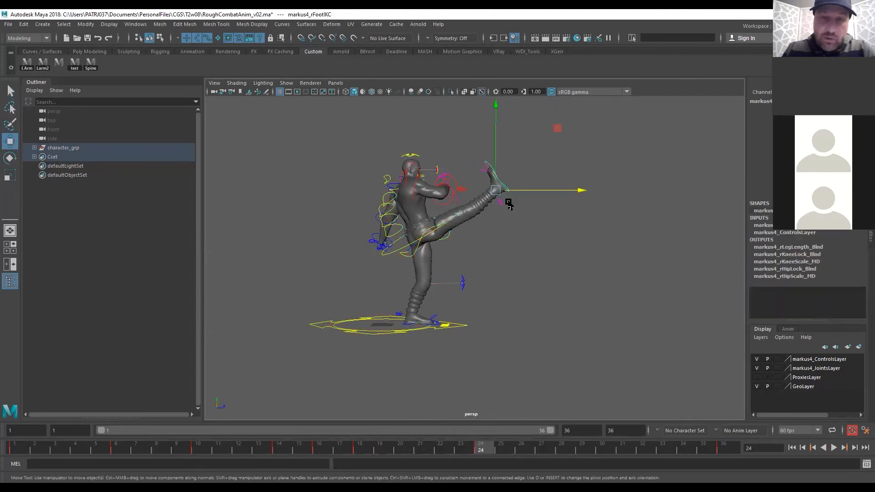
pyautogui.moveTo(496, 191); pyautogui.dragTo(470, 210)
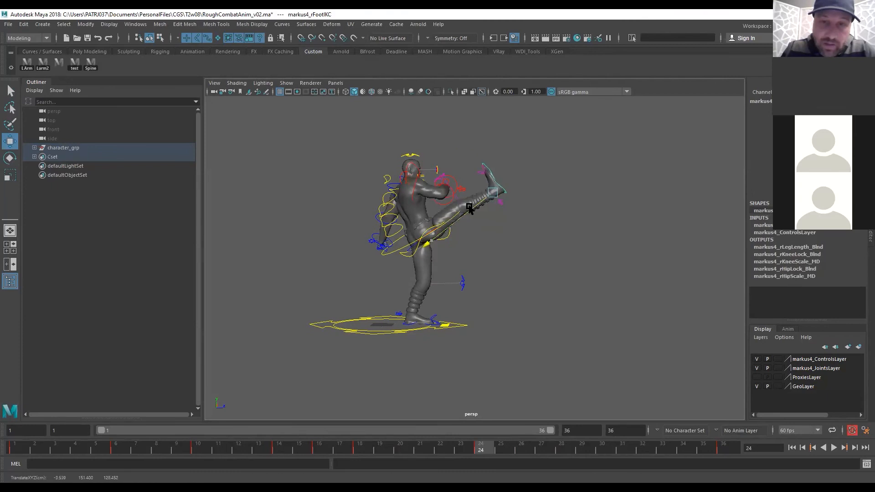
pyautogui.hotkey('alt', 'v')
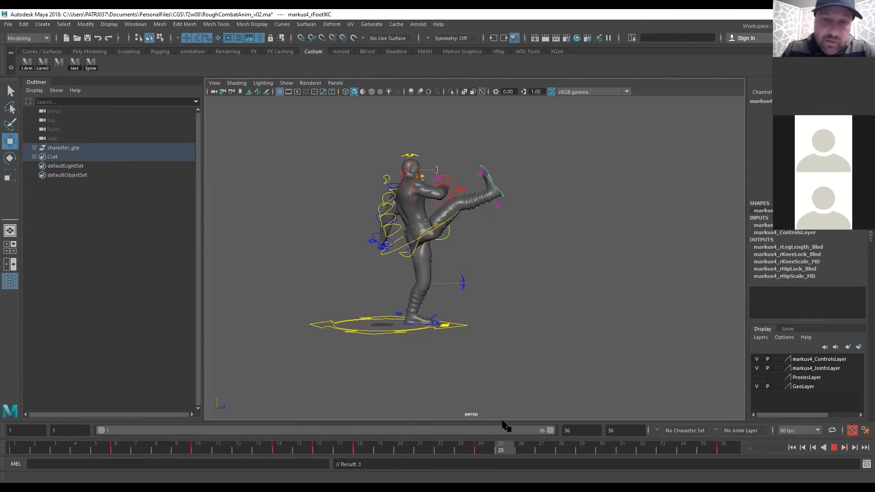
pyautogui.hotkey('alt', 'v')
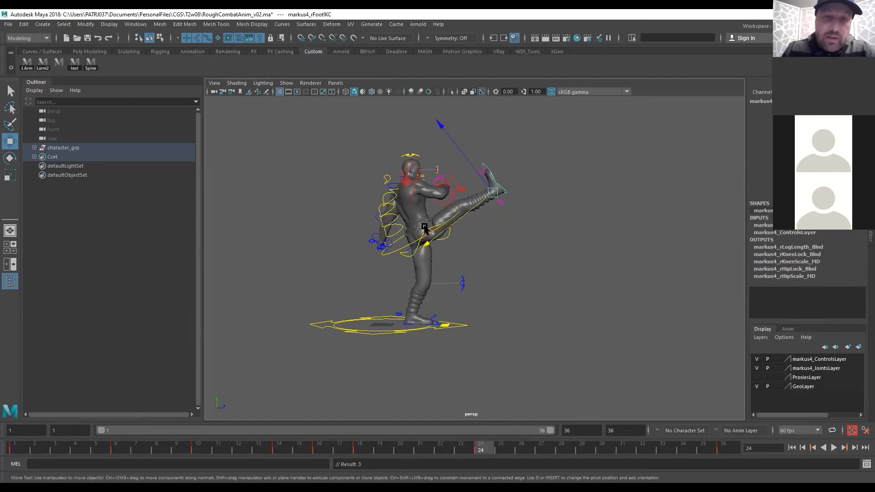
pyautogui.moveTo(343, 452); pyautogui.dragTo(604, 428)
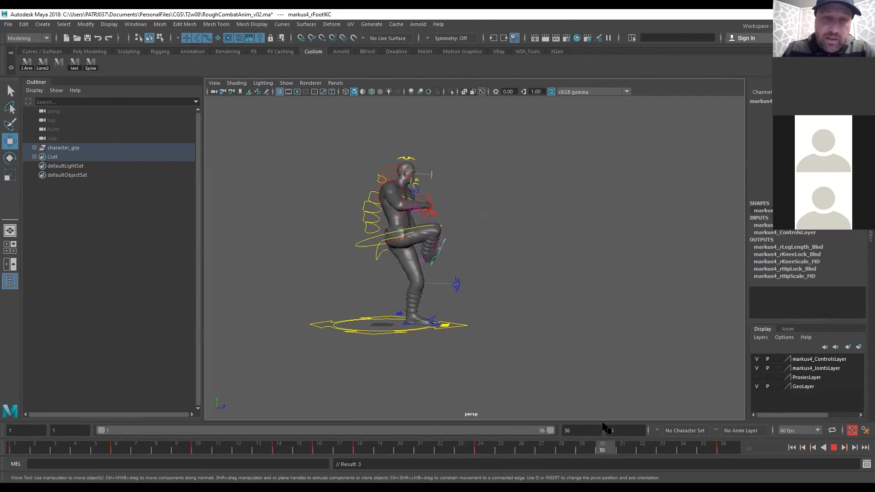
# Rotate and reposition the right foot IK control at frame 30 so the shin hangs below the raised knee
pyautogui.keyDown('alt'); pyautogui.moveTo(443, 329); pyautogui.dragTo(341, 332); pyautogui.keyUp('alt')
pyautogui.keyDown('alt'); pyautogui.moveTo(347, 332); pyautogui.dragTo(586, 277, button='right'); pyautogui.keyUp('alt')
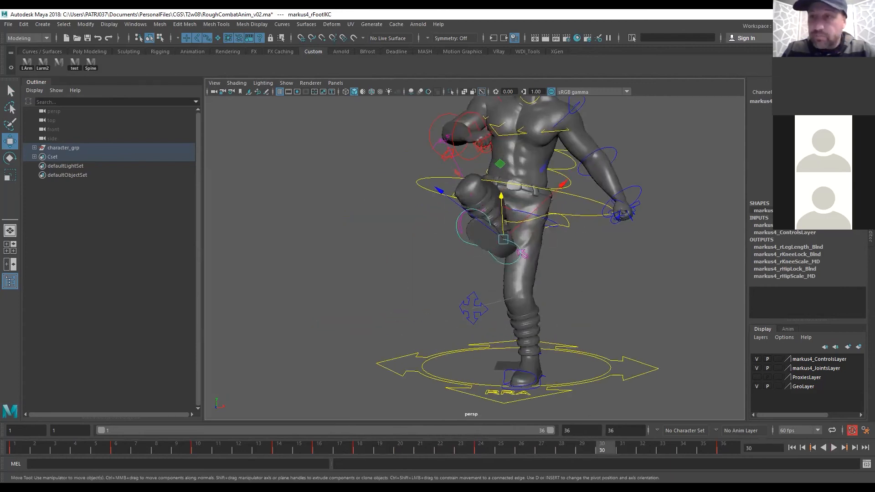
pyautogui.press('e')
pyautogui.moveTo(533, 221); pyautogui.dragTo(569, 186)
pyautogui.press('w')
pyautogui.moveTo(525, 241); pyautogui.dragTo(542, 249)
pyautogui.keyDown('alt'); pyautogui.moveTo(542, 248); pyautogui.dragTo(399, 258, button='right'); pyautogui.keyUp('alt')
pyautogui.keyDown('alt'); pyautogui.moveTo(399, 258); pyautogui.dragTo(418, 262); pyautogui.keyUp('alt')
pyautogui.keyDown('alt'); pyautogui.moveTo(418, 262); pyautogui.dragTo(508, 215, button='right'); pyautogui.keyUp('alt')
pyautogui.press('q')
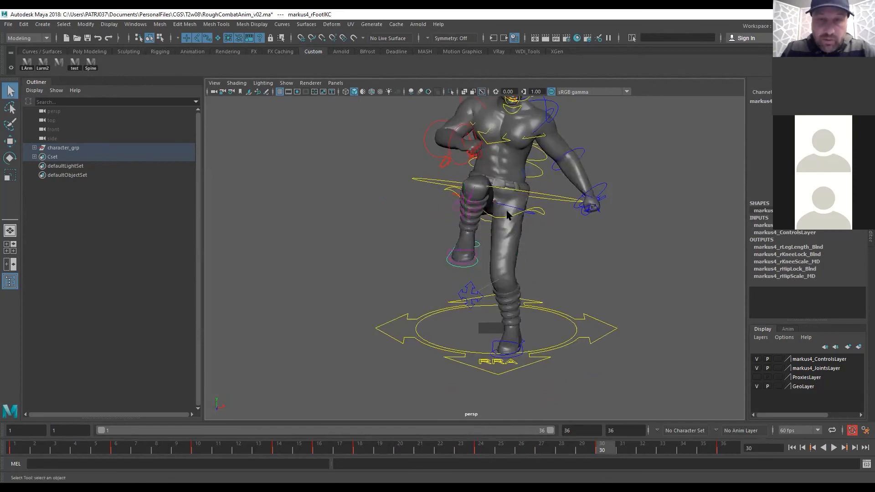
# Move the right knee control up at frame 30 to redirect the raised knee, and play back the motion
pyautogui.click(472, 206)
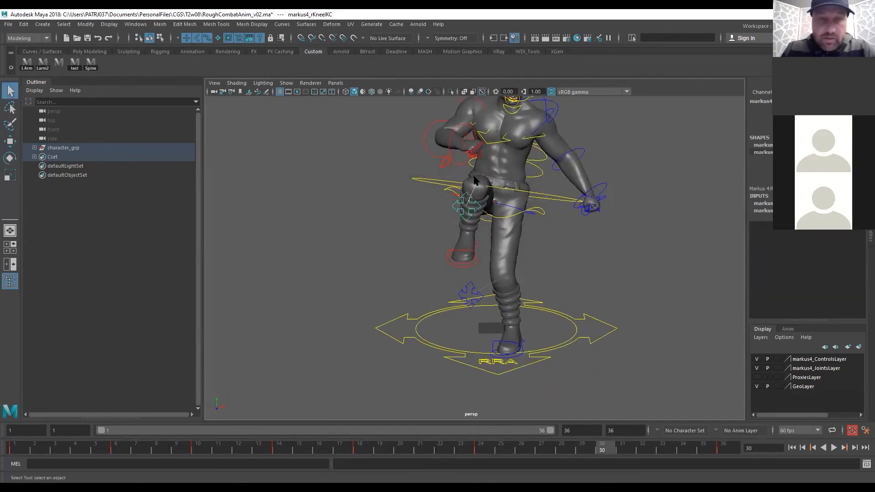
pyautogui.press('w')
pyautogui.moveTo(467, 206); pyautogui.dragTo(487, 188)
pyautogui.keyDown('alt'); pyautogui.moveTo(589, 235); pyautogui.dragTo(455, 243, button='right'); pyautogui.keyUp('alt')
pyautogui.keyDown('alt'); pyautogui.moveTo(581, 254); pyautogui.dragTo(536, 283); pyautogui.keyUp('alt')
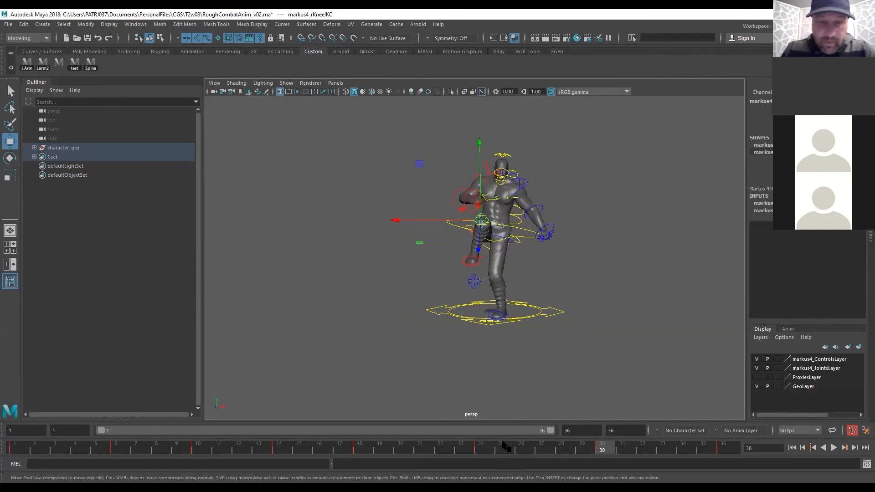
pyautogui.hotkey('alt', 'v')
pyautogui.moveTo(601, 430); pyautogui.dragTo(601, 427)
# Nudge the root control at frame 30 to shift the body's weight, key it, and play back the motion
pyautogui.keyDown('alt'); pyautogui.moveTo(526, 331); pyautogui.dragTo(446, 332); pyautogui.keyUp('alt')
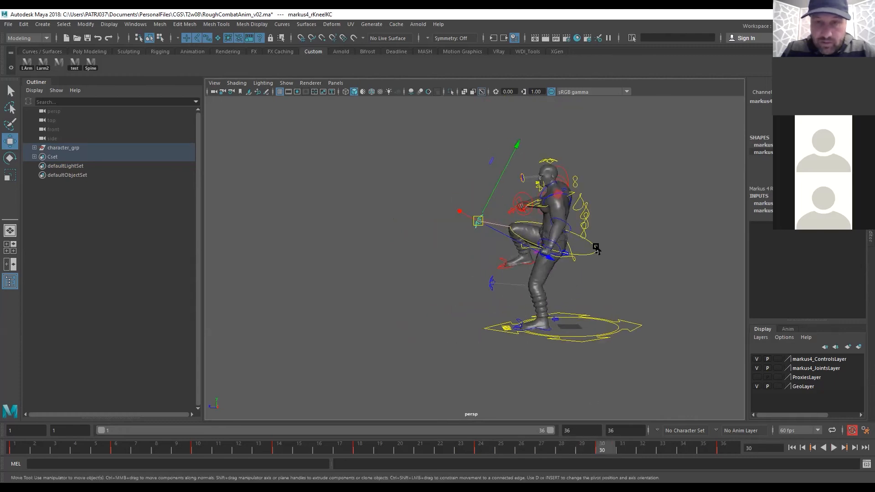
pyautogui.click(555, 259)
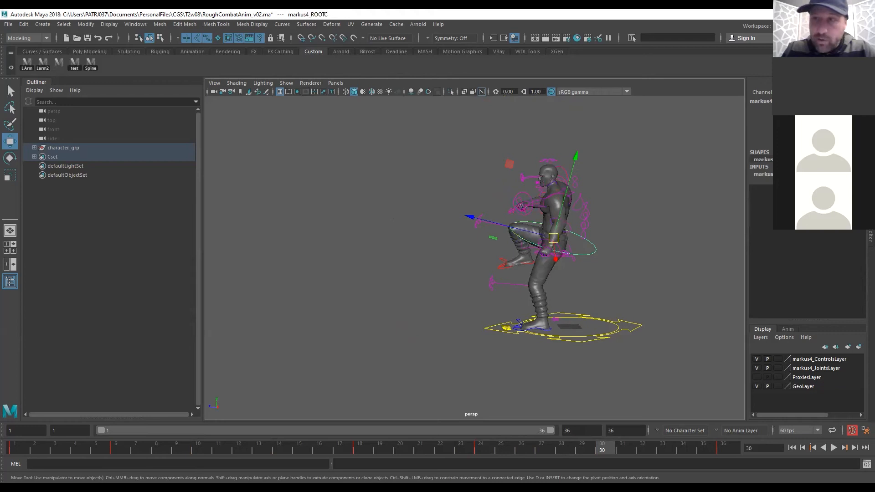
pyautogui.click(814, 115)
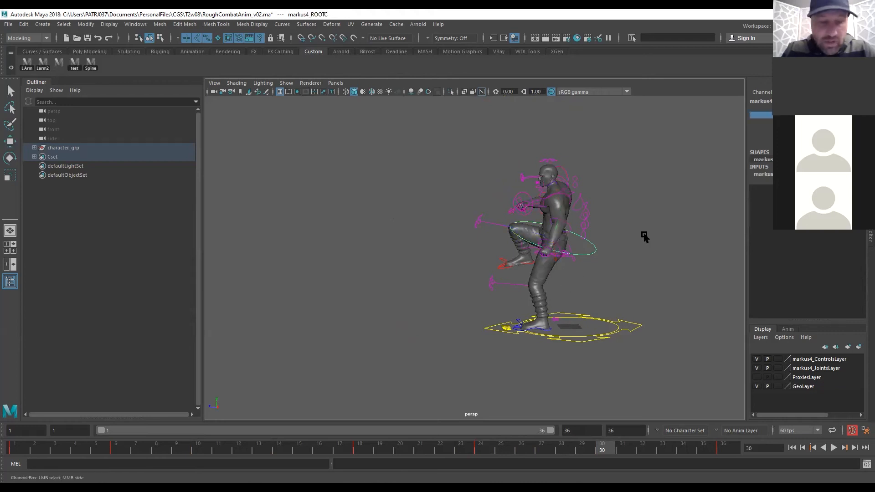
pyautogui.press('w')
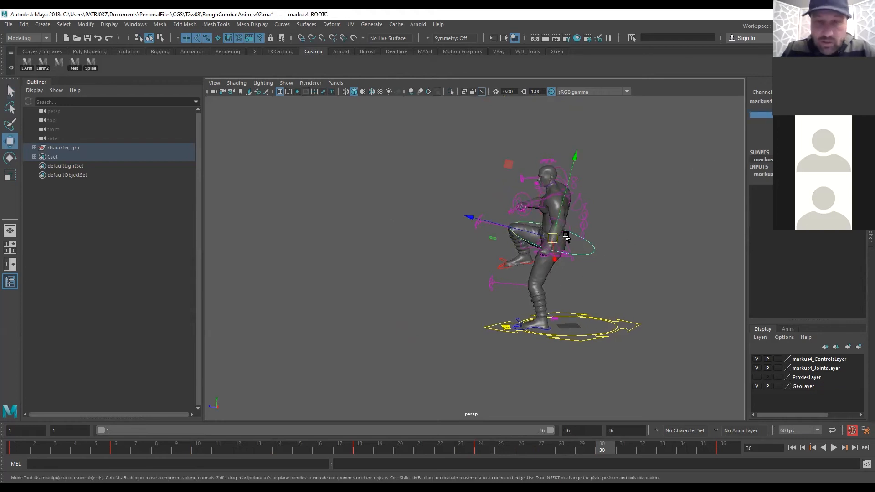
pyautogui.moveTo(559, 238); pyautogui.dragTo(524, 236)
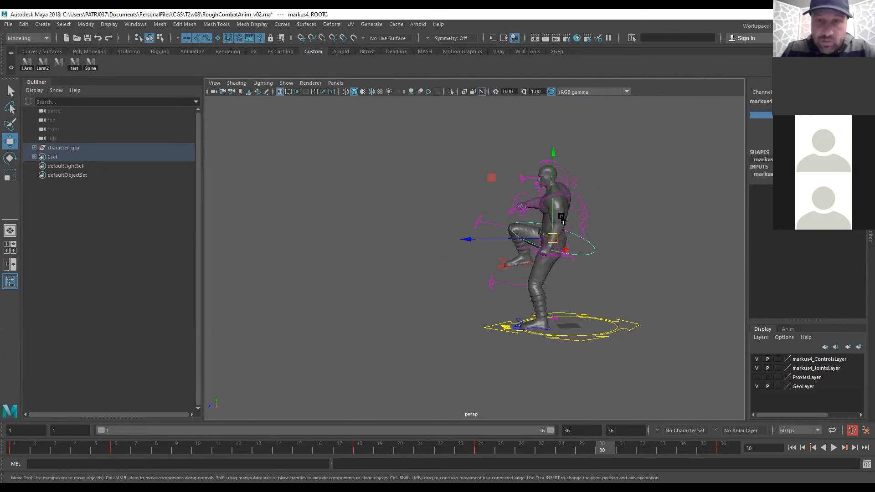
pyautogui.keyDown('alt'); pyautogui.moveTo(619, 282); pyautogui.dragTo(435, 235); pyautogui.keyUp('alt')
pyautogui.keyDown('alt'); pyautogui.moveTo(577, 265); pyautogui.dragTo(455, 215); pyautogui.keyUp('alt')
pyautogui.press('s')
pyautogui.hotkey('alt', 'v')
# Move the left knee control sideways at frame 24 to realign the standing leg, key it, and play back the kick
pyautogui.click(480, 447)
pyautogui.keyDown('alt'); pyautogui.moveTo(507, 336); pyautogui.dragTo(423, 261); pyautogui.keyUp('alt')
pyautogui.keyDown('alt'); pyautogui.moveTo(464, 281); pyautogui.dragTo(474, 357); pyautogui.keyUp('alt')
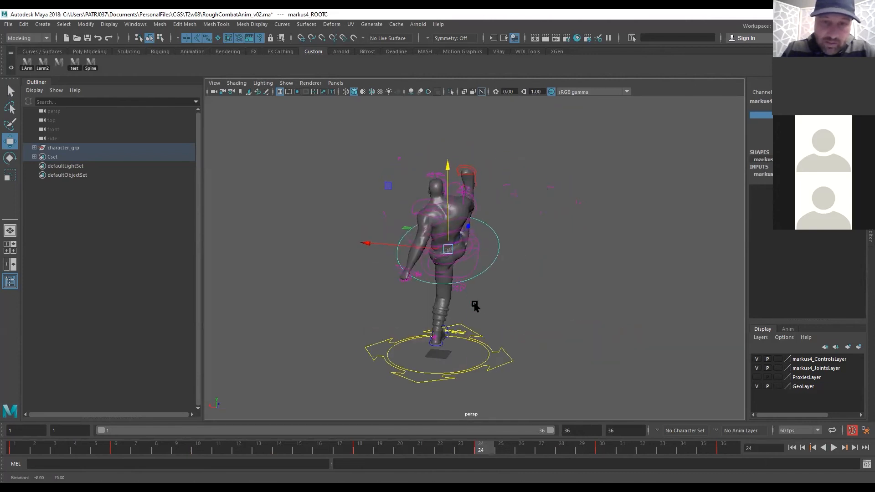
pyautogui.click(459, 288)
pyautogui.keyDown('alt'); pyautogui.moveTo(560, 317); pyautogui.dragTo(681, 269); pyautogui.keyUp('alt')
pyautogui.keyDown('alt'); pyautogui.moveTo(680, 270); pyautogui.dragTo(688, 269, button='right'); pyautogui.keyUp('alt')
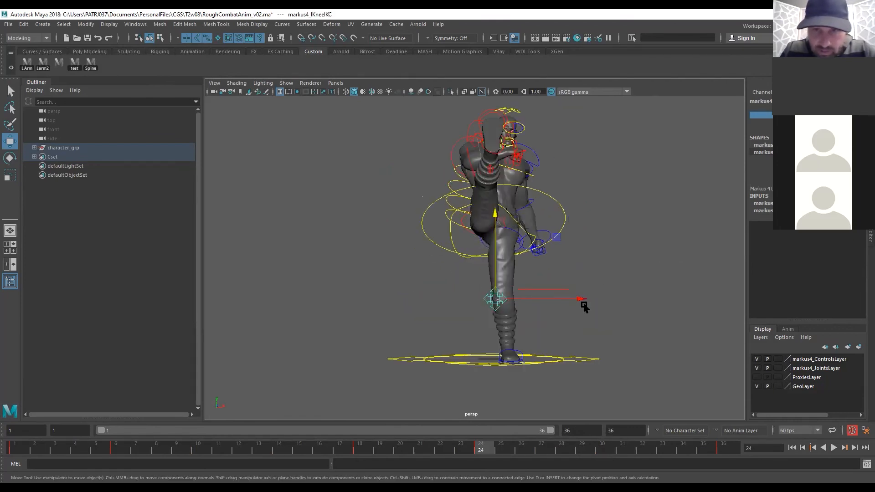
pyautogui.moveTo(577, 296); pyautogui.dragTo(469, 248)
pyautogui.press('s')
pyautogui.keyDown('alt'); pyautogui.moveTo(484, 279); pyautogui.dragTo(581, 371); pyautogui.keyUp('alt')
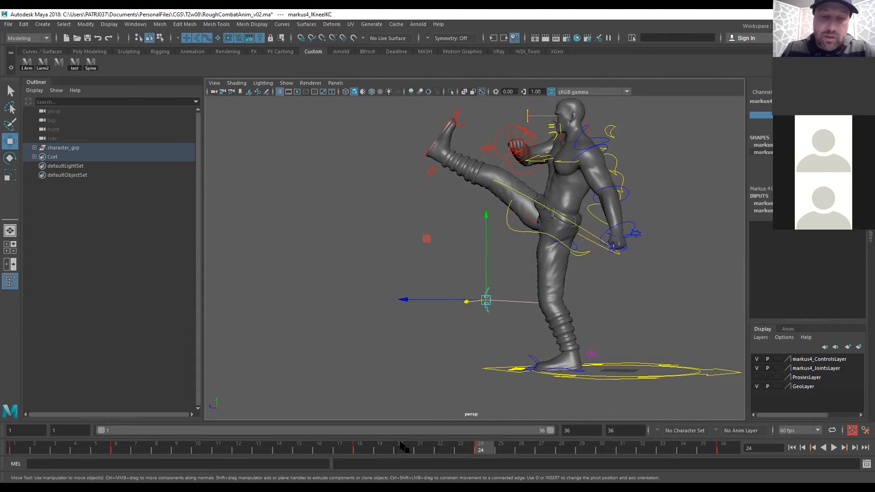
pyautogui.hotkey('alt', 'v')
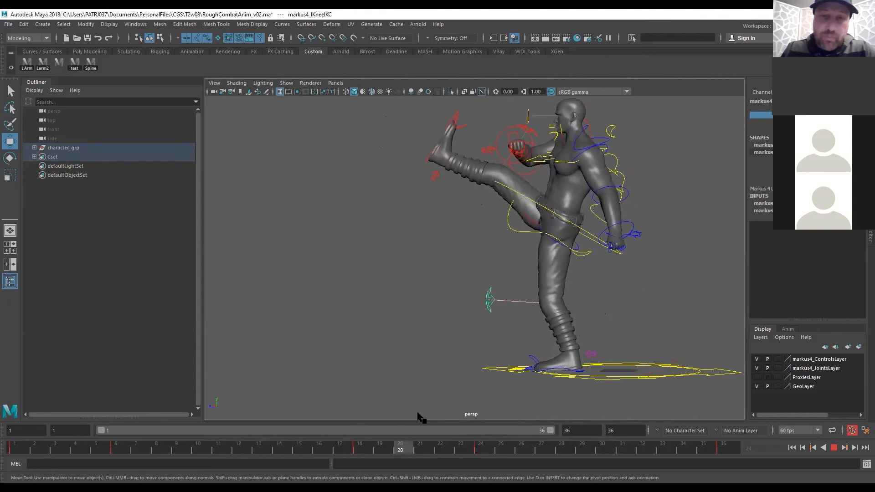
pyautogui.hotkey('alt', 'v')
# Move the right foot IK control forward and down at frame 29 and rotate it so the toes tilt up
pyautogui.press('q')
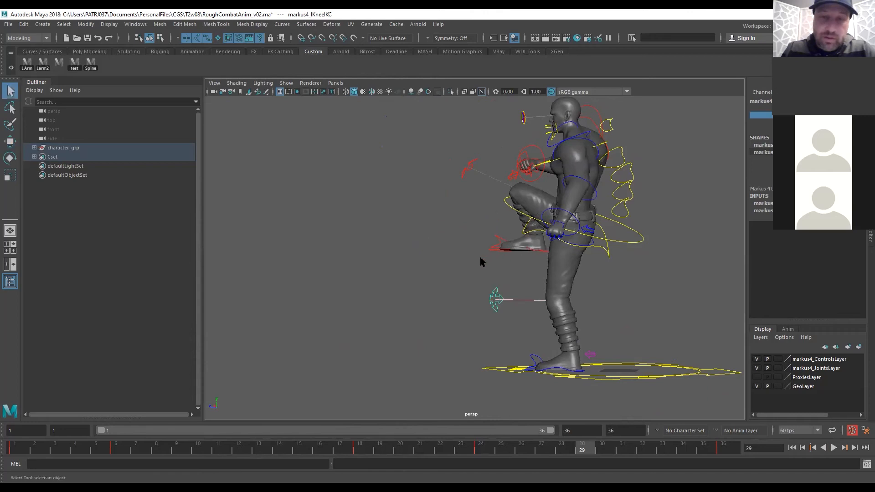
pyautogui.click(497, 252)
pyautogui.press('w')
pyautogui.moveTo(506, 238); pyautogui.dragTo(473, 238)
pyautogui.moveTo(501, 159); pyautogui.dragTo(501, 187)
pyautogui.press('e')
pyautogui.moveTo(433, 239); pyautogui.dragTo(538, 245)
pyautogui.press('q')
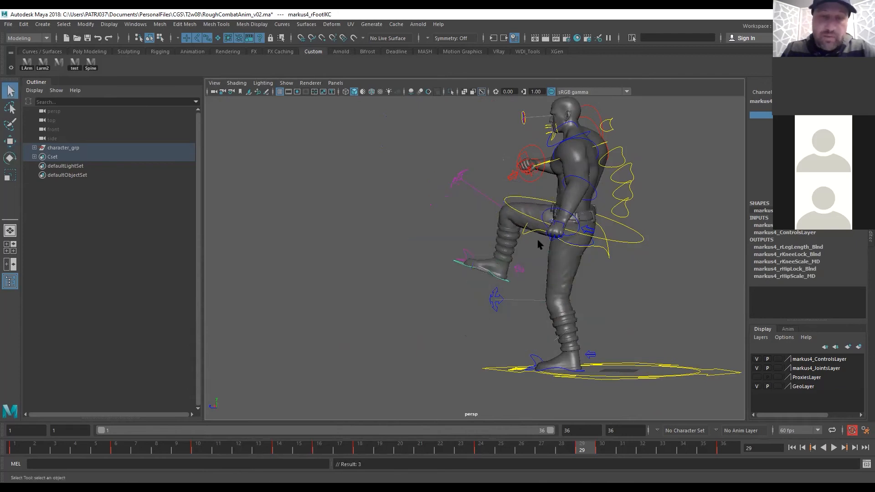
pyautogui.press('w')
pyautogui.moveTo(443, 263); pyautogui.dragTo(431, 265)
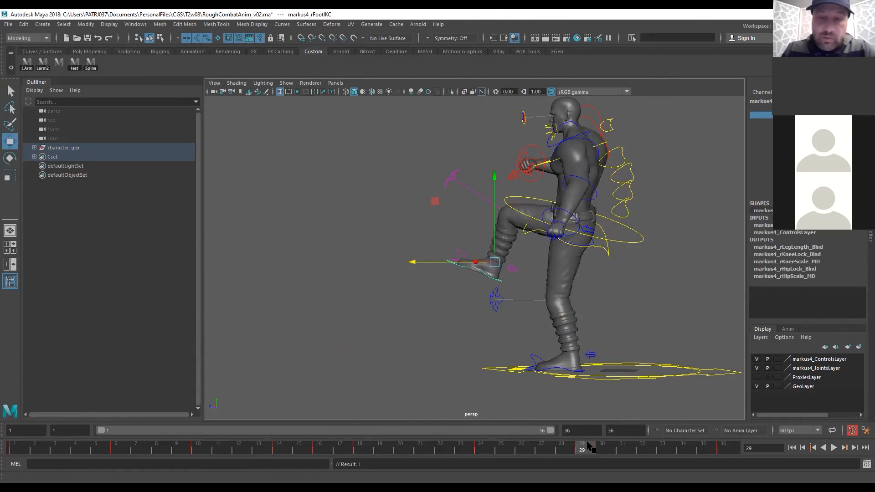
# Copy the right foot's pose from frame 29 to frame 30, key it, delete the frame 29 key, and scrub through the retraction
pyautogui.click(601, 453)
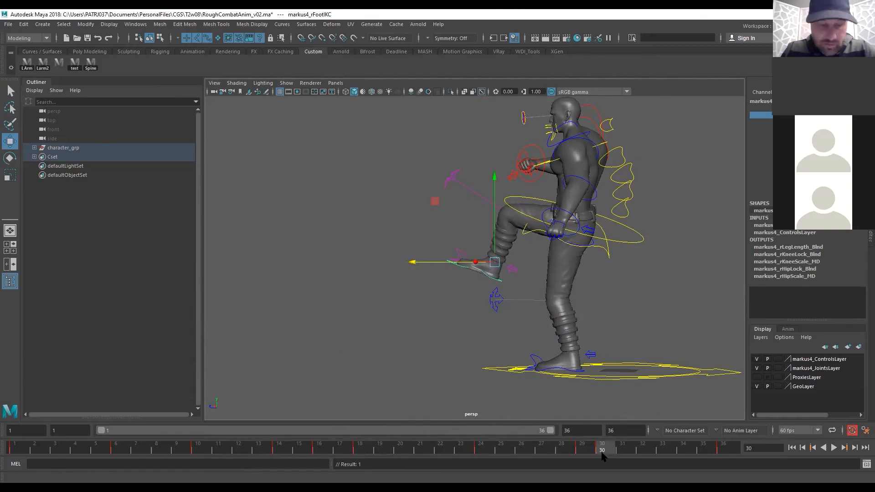
pyautogui.click(589, 453)
pyautogui.rightClick(589, 453)
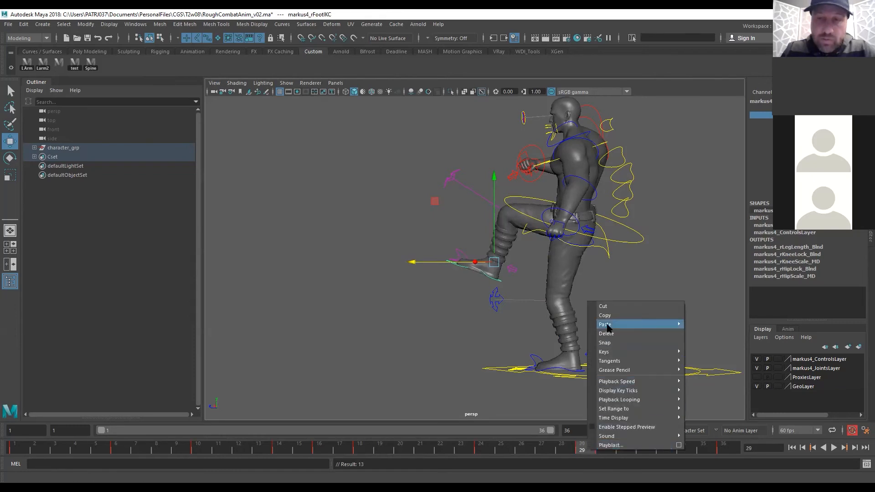
pyautogui.click(608, 332)
pyautogui.moveTo(597, 451); pyautogui.dragTo(548, 458)
pyautogui.click(390, 263)
pyautogui.keyDown('alt'); pyautogui.moveTo(645, 244); pyautogui.dragTo(498, 250, button='right'); pyautogui.keyUp('alt')
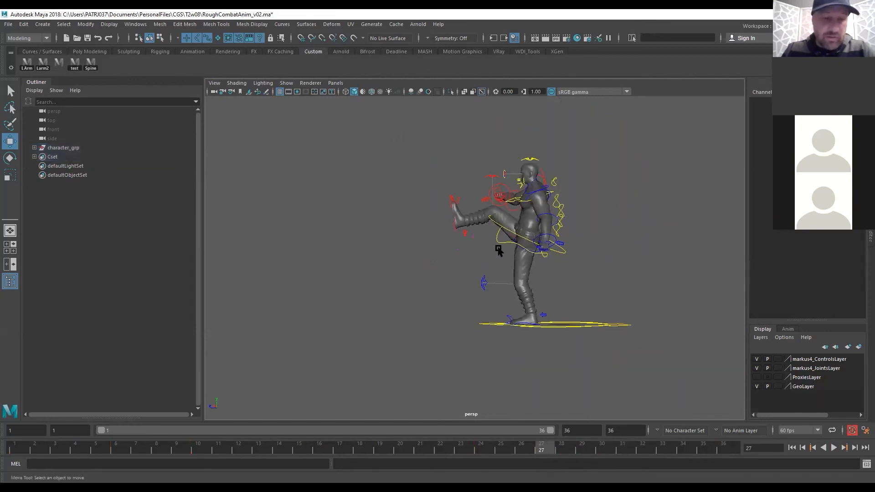
pyautogui.press('4')
pyautogui.moveTo(337, 141); pyautogui.dragTo(755, 418)
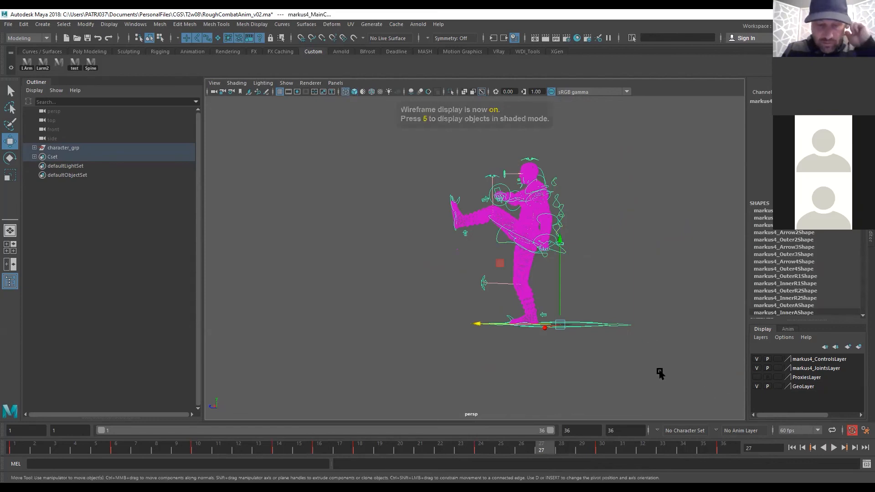
pyautogui.press('5')
pyautogui.click(637, 264)
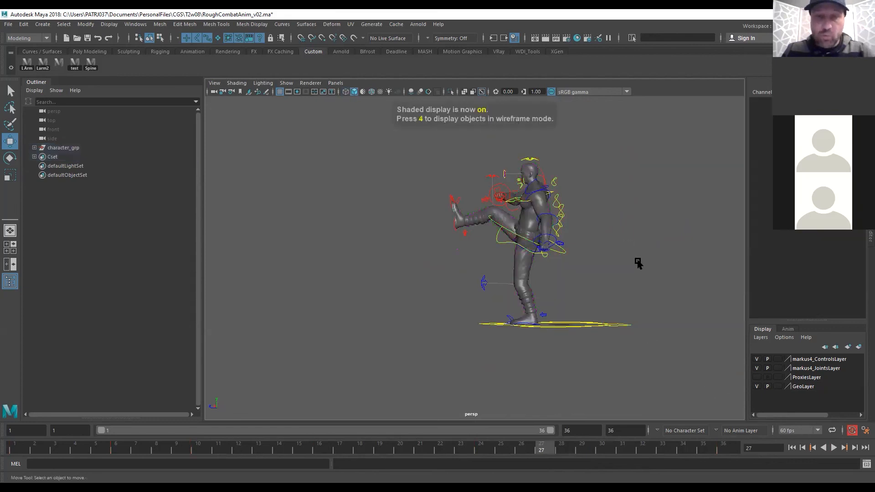
pyautogui.keyDown('alt'); pyautogui.moveTo(550, 305); pyautogui.dragTo(640, 303, button='right'); pyautogui.keyUp('alt')
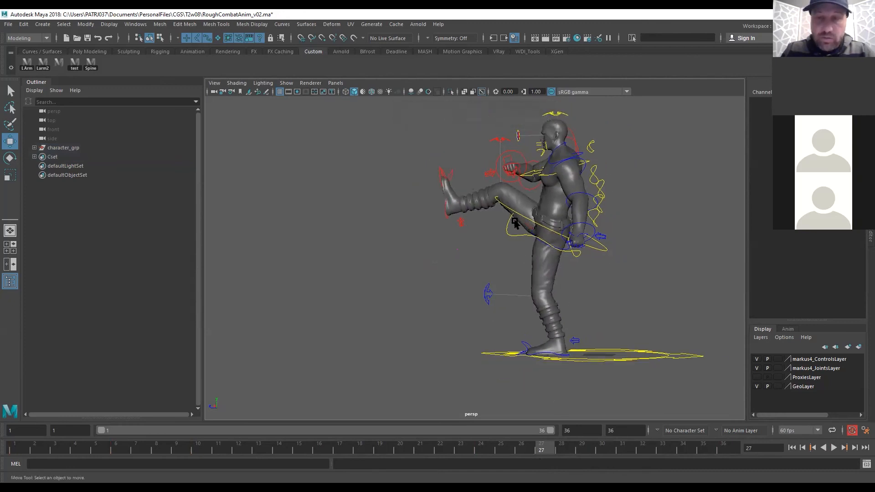
# Review the leg's landing, then copy the right foot IK control's planted pose from frame 36 to frame 33 and key it
pyautogui.click(513, 249)
pyautogui.hotkey('alt', 'v')
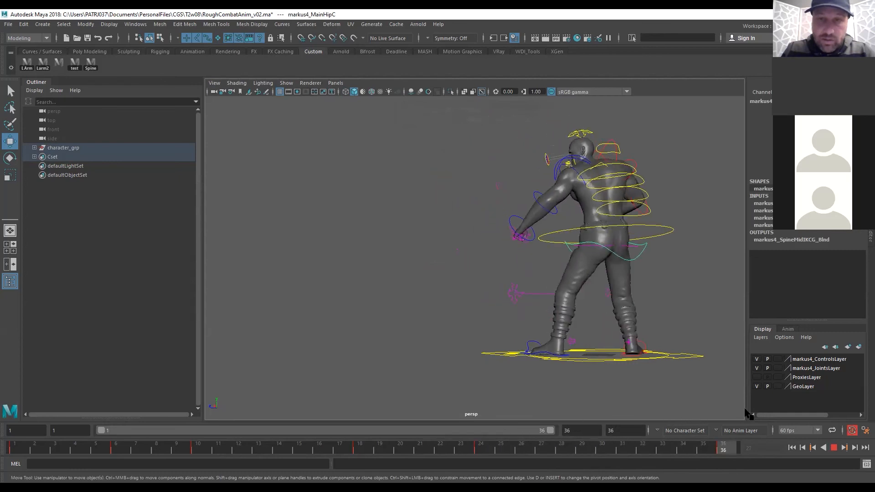
pyautogui.moveTo(519, 445); pyautogui.dragTo(682, 440)
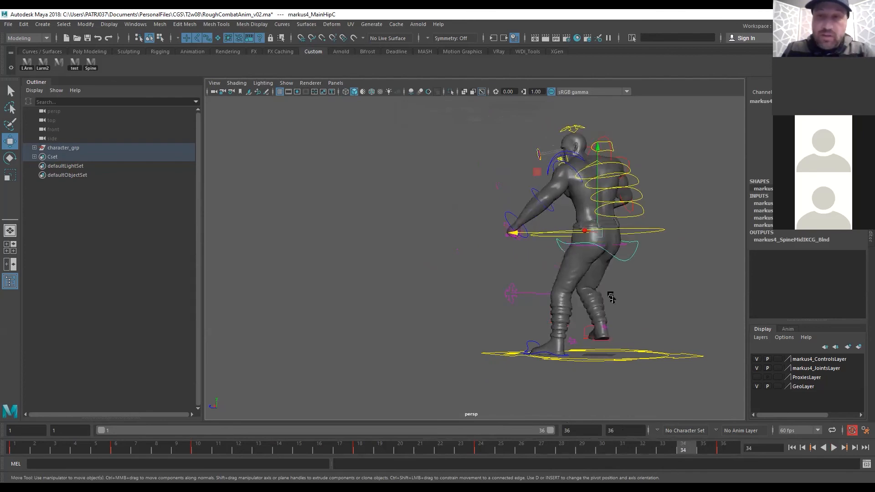
pyautogui.click(608, 340)
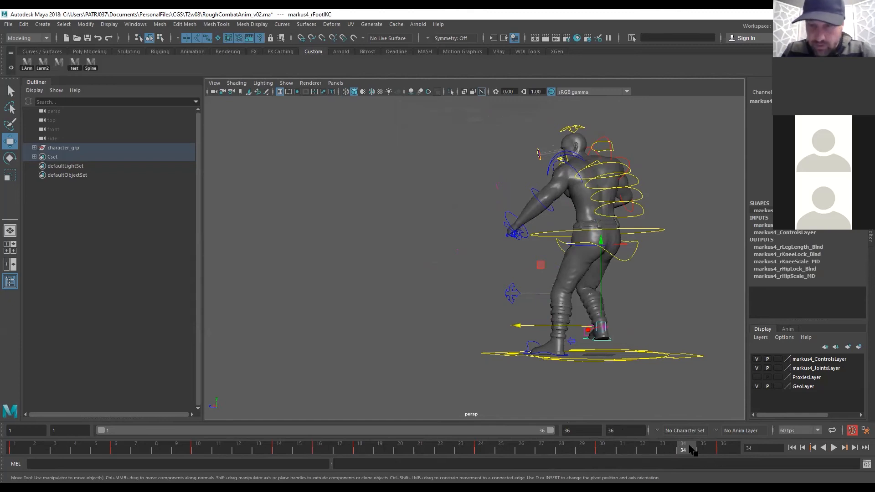
pyautogui.click(722, 447)
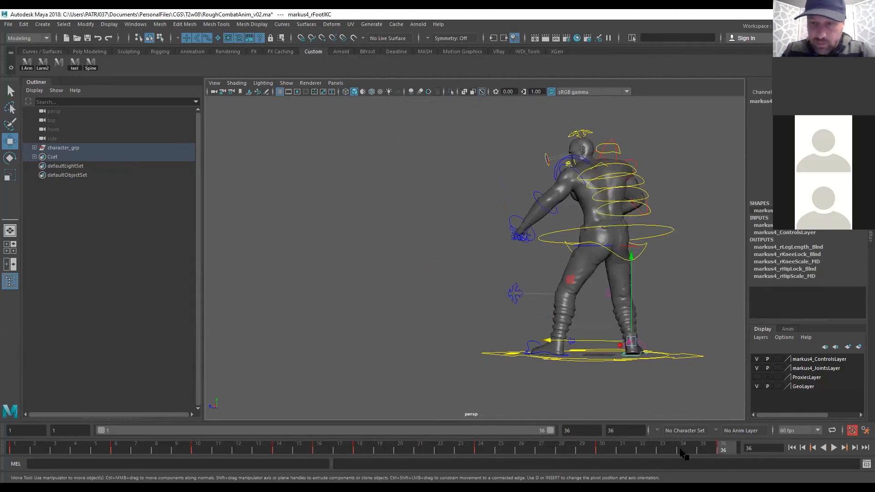
pyautogui.click(664, 448)
pyautogui.moveTo(666, 451)
pyautogui.mouseDown()
pyautogui.moveTo(570, 455)
pyautogui.moveTo(498, 445)
pyautogui.moveTo(580, 454)
pyautogui.moveTo(753, 440)
pyautogui.moveTo(666, 449)
pyautogui.mouseUp()
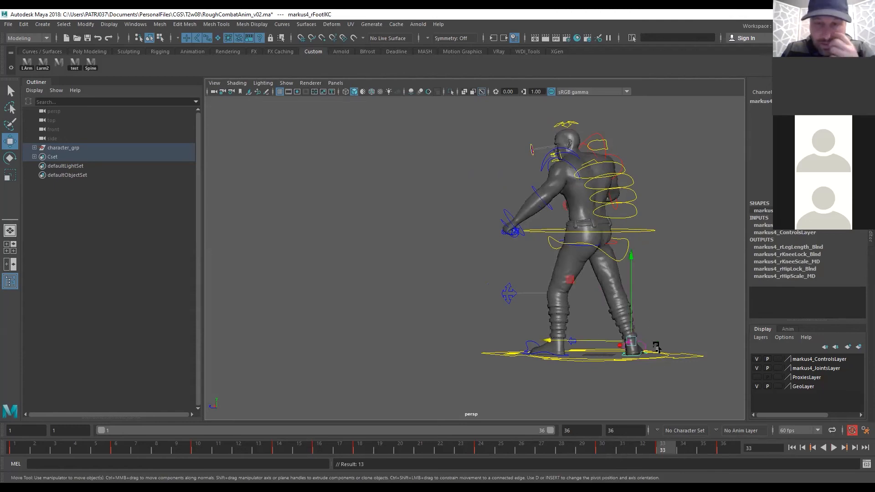
# Adjust the right foot control's channel values at frame 33 to bend the knee of the landing leg
pyautogui.keyDown('alt'); pyautogui.moveTo(495, 351); pyautogui.dragTo(490, 371); pyautogui.keyUp('alt')
pyautogui.keyDown('alt'); pyautogui.moveTo(490, 371); pyautogui.dragTo(392, 307, button='right'); pyautogui.keyUp('alt')
pyautogui.keyDown('alt'); pyautogui.moveTo(392, 308); pyautogui.dragTo(463, 333); pyautogui.keyUp('alt')
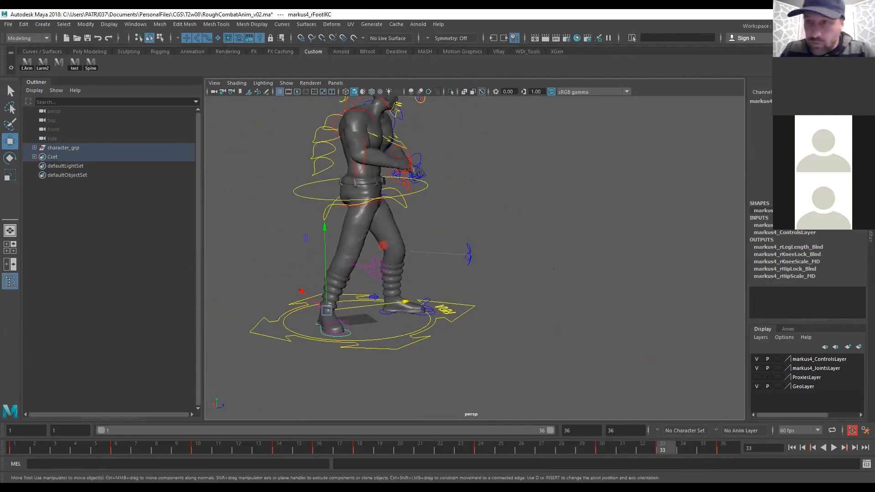
pyautogui.click(798, 181)
pyautogui.moveTo(497, 324); pyautogui.dragTo(506, 327, button='middle')
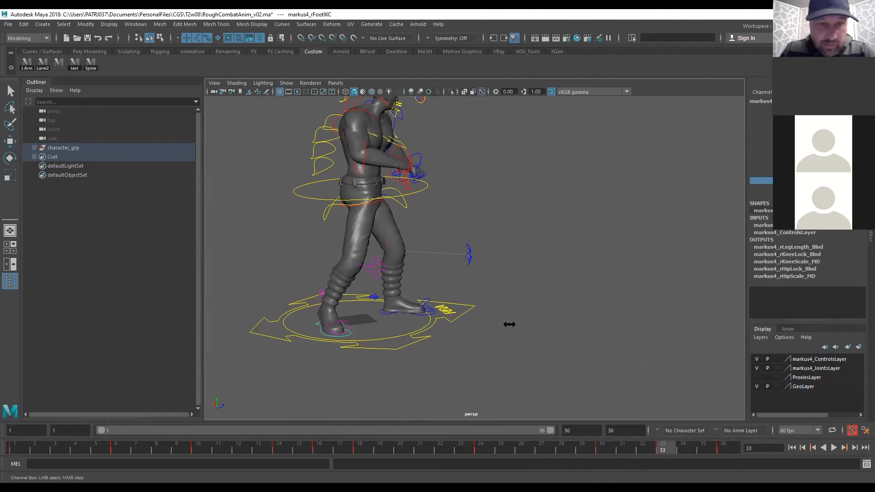
pyautogui.keyDown('alt'); pyautogui.moveTo(705, 221); pyautogui.dragTo(737, 253); pyautogui.keyUp('alt')
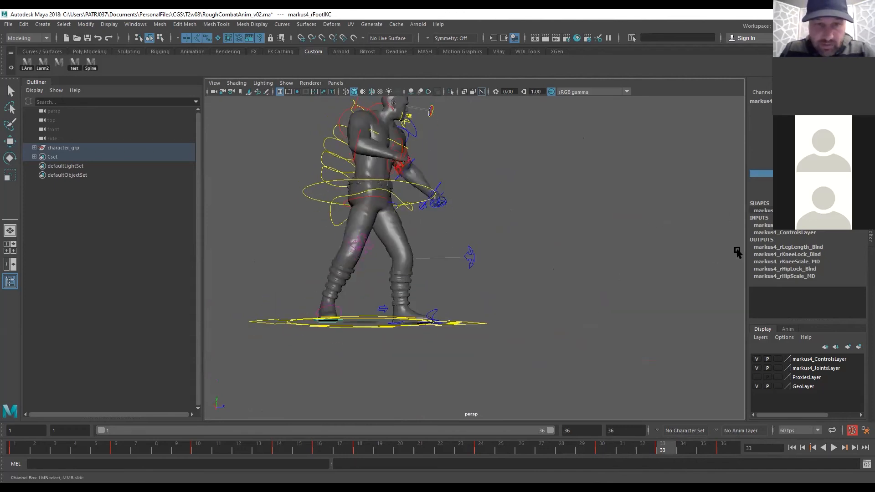
pyautogui.keyDown('alt'); pyautogui.moveTo(615, 228); pyautogui.dragTo(605, 294); pyautogui.keyUp('alt')
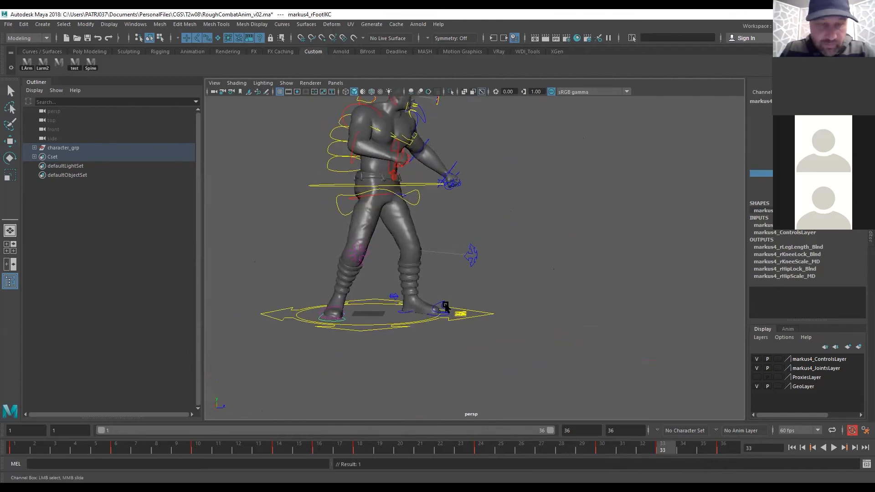
# Move the right knee control at frame 33 so the landing leg's knee points in line with its foot
pyautogui.click(366, 255)
pyautogui.press('w')
pyautogui.press('q')
pyautogui.press('w')
pyautogui.moveTo(373, 254)
pyautogui.mouseDown()
pyautogui.moveTo(392, 256)
pyautogui.moveTo(333, 251)
pyautogui.moveTo(371, 244)
pyautogui.mouseUp()
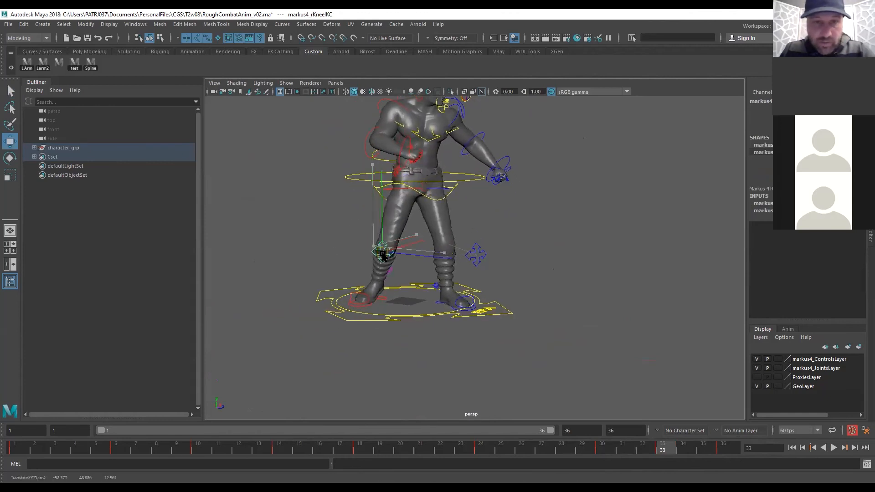
pyautogui.press('q')
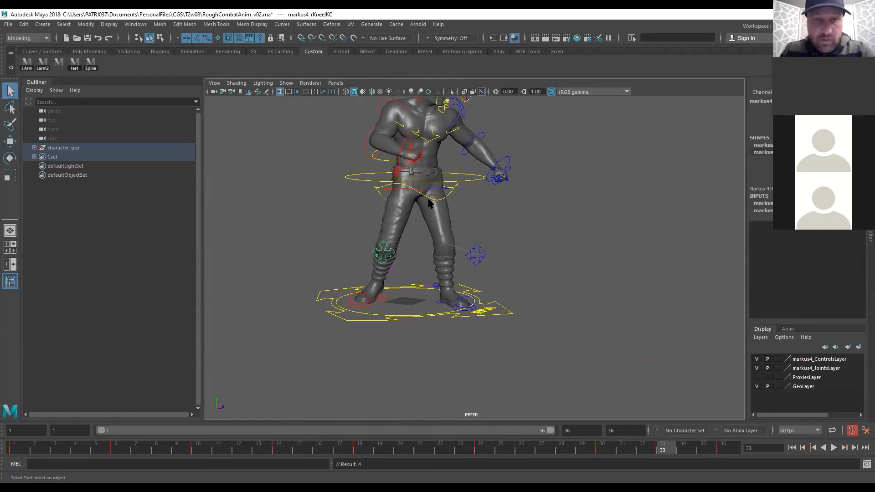
# Rotate the main hip control slightly at frame 33, key it, and play back the landing from frame 24
pyautogui.click(420, 197)
pyautogui.press('e')
pyautogui.moveTo(387, 200); pyautogui.dragTo(383, 211)
pyautogui.press('s')
pyautogui.click(490, 447)
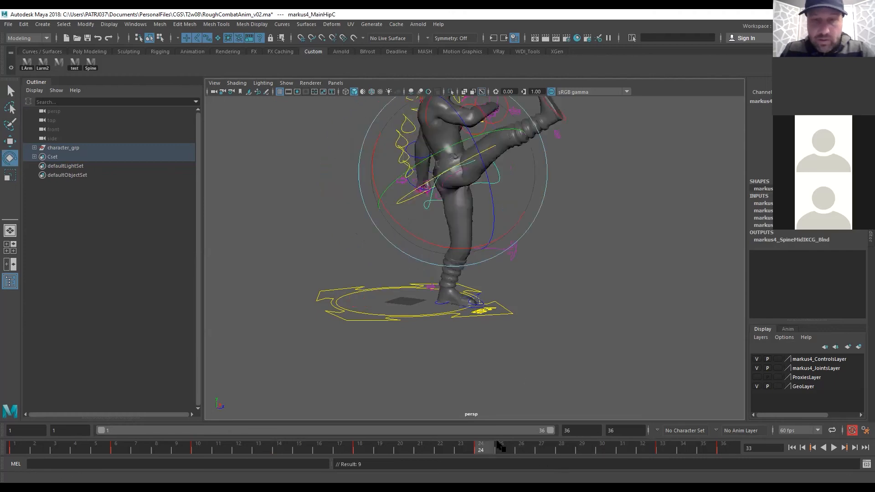
pyautogui.hotkey('alt', 'v')
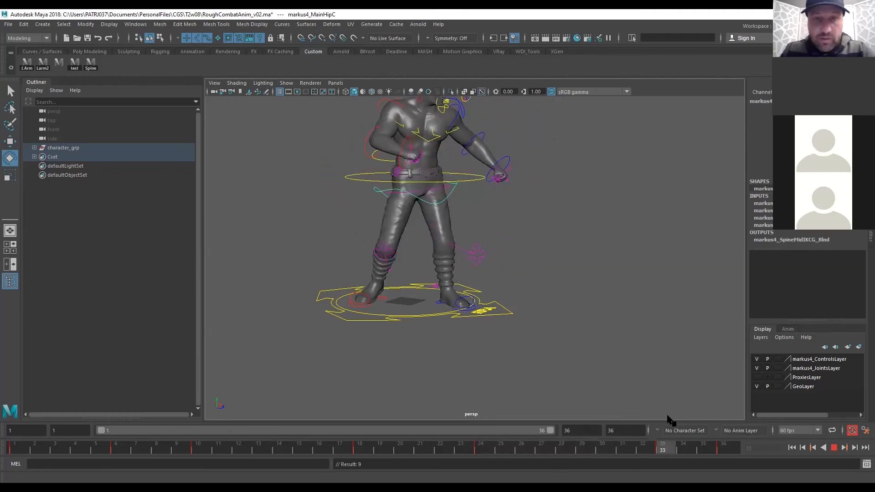
# Play back the full kick animation from frame 1 in a wider view of the fighter
pyautogui.hotkey('alt', 'v')
pyautogui.keyDown('alt'); pyautogui.moveTo(483, 346); pyautogui.dragTo(440, 357, button='right'); pyautogui.keyUp('alt')
pyautogui.click(791, 448)
pyautogui.click(832, 449)
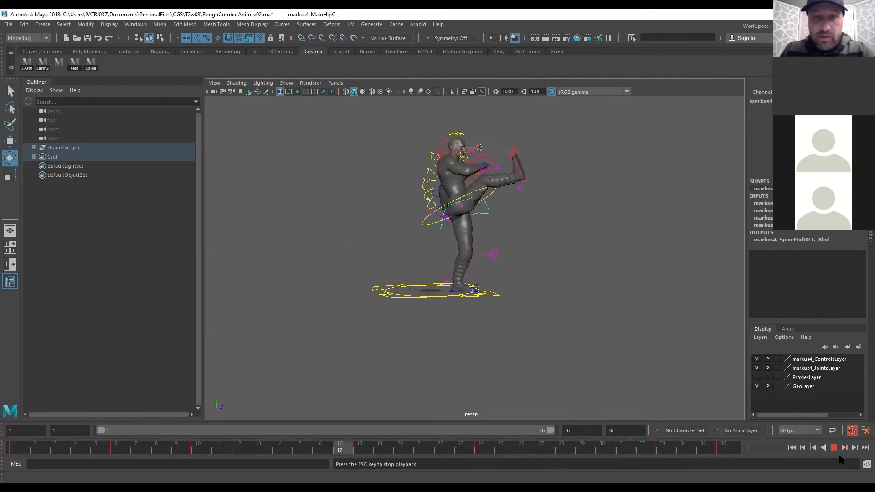
pyautogui.click(834, 448)
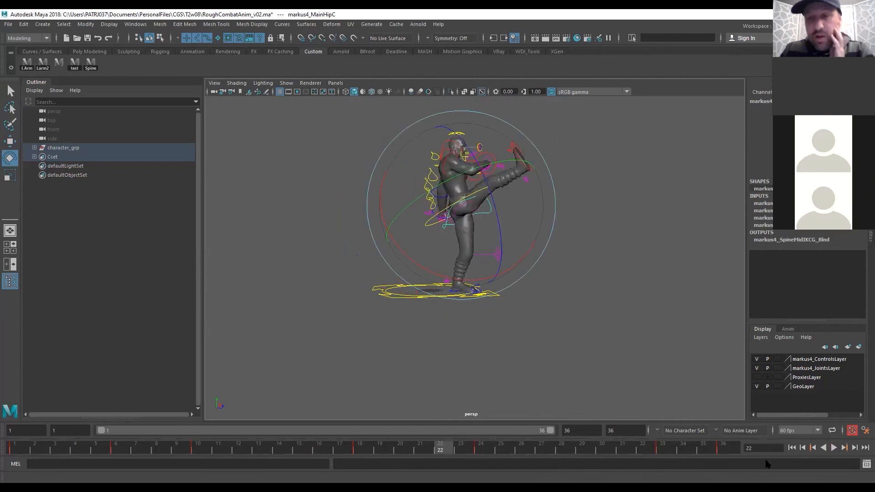
pyautogui.click(792, 448)
pyautogui.moveTo(625, 218); pyautogui.dragTo(626, 272)
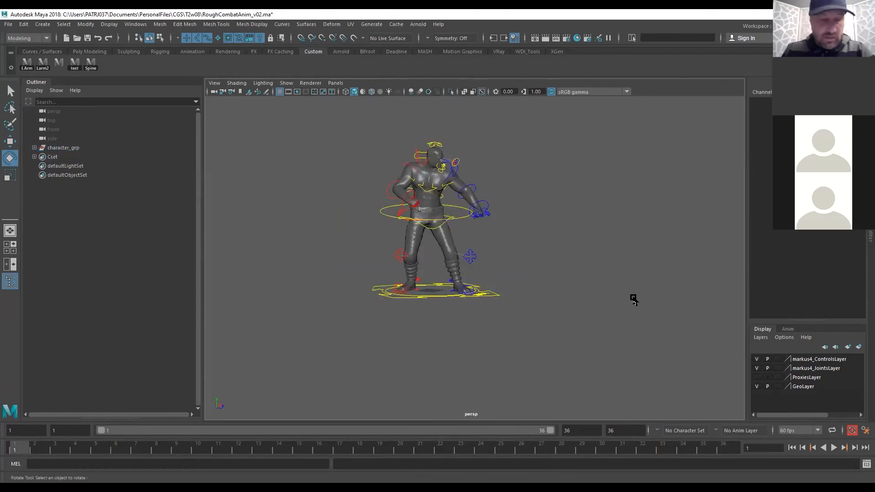
# Save the scene and replay the kick to judge its timing
pyautogui.hotkey('ctrl', 's')
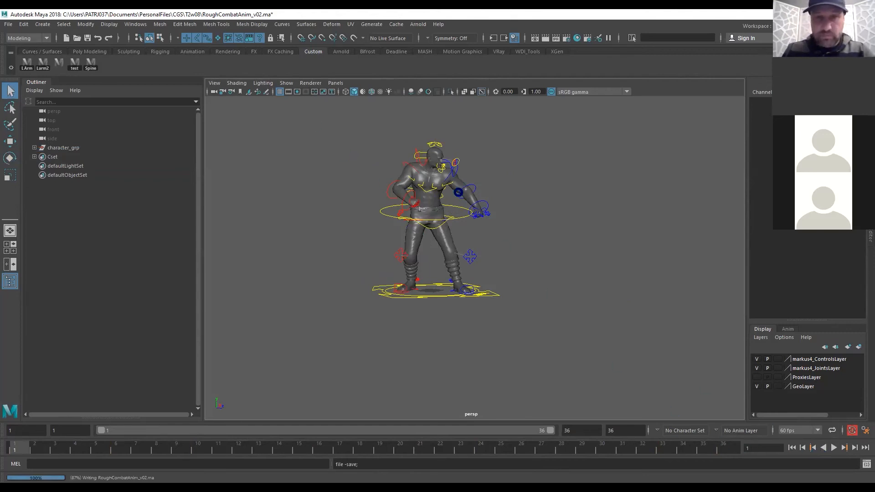
pyautogui.press('e')
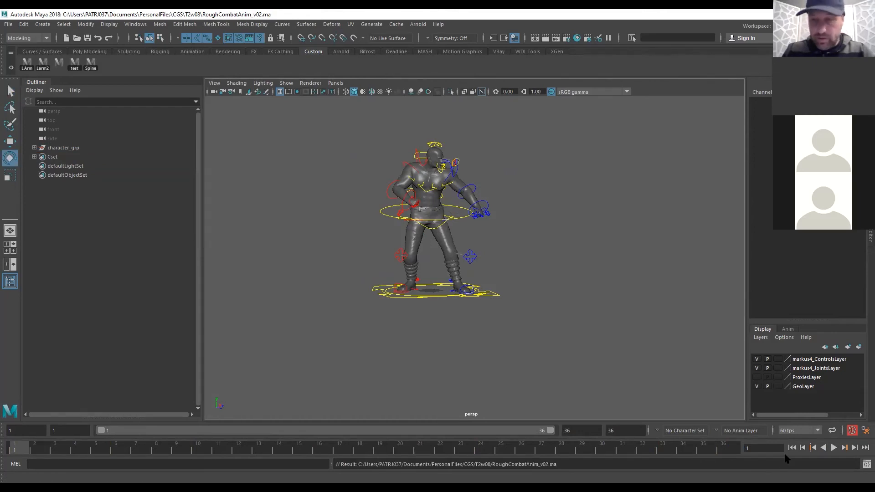
pyautogui.click(834, 447)
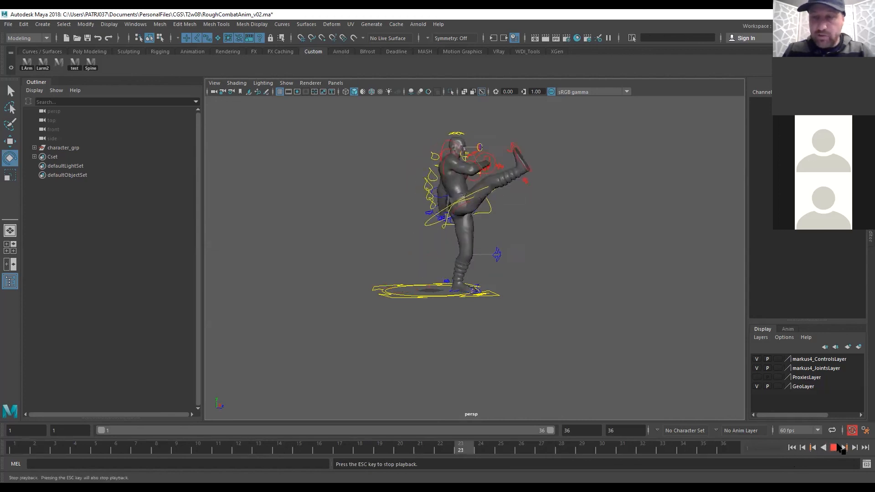
pyautogui.click(834, 448)
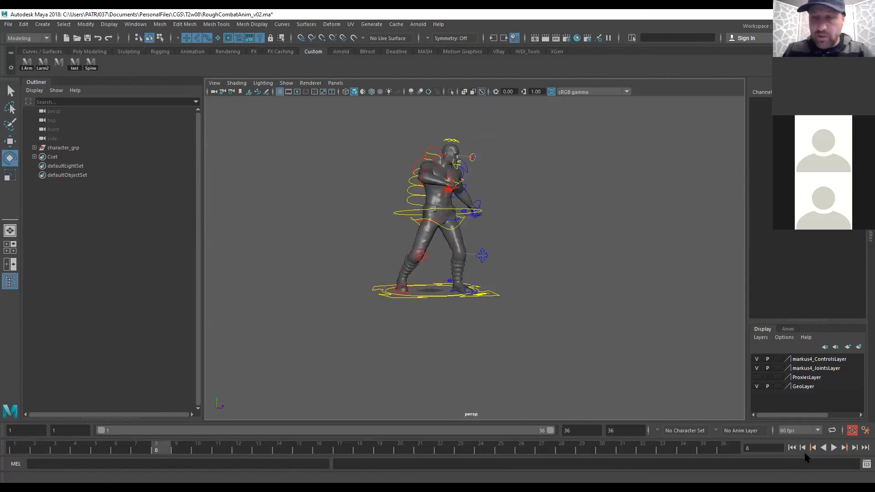
# Select all the rig controls, compress their keys from frames 1–18 into frames 1–12, and snap the keys to whole frames
pyautogui.click(793, 448)
pyautogui.press('4')
pyautogui.moveTo(279, 99); pyautogui.dragTo(638, 349)
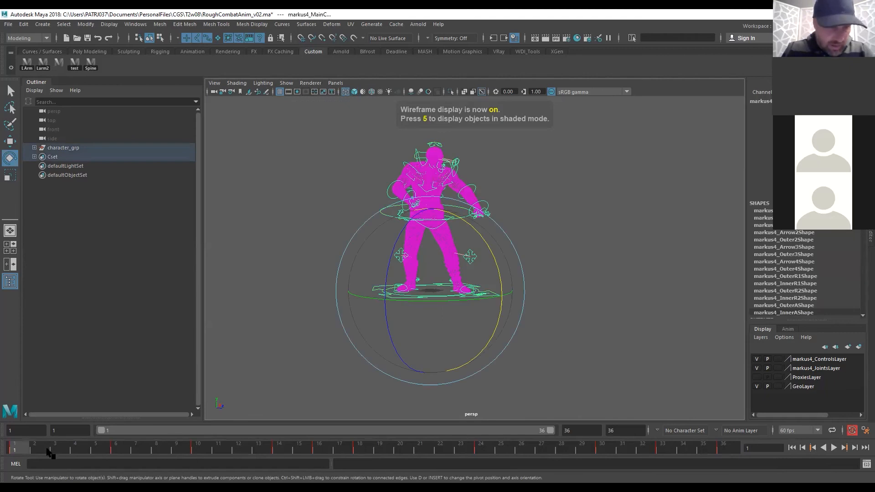
pyautogui.moveTo(22, 450)
pyautogui.mouseDown()
pyautogui.moveTo(376, 457)
pyautogui.moveTo(360, 457)
pyautogui.moveTo(365, 451)
pyautogui.mouseUp()
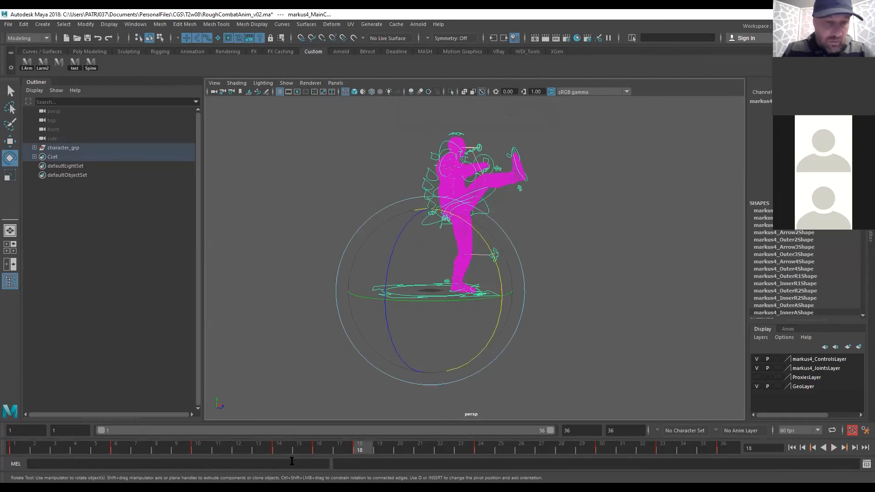
pyautogui.keyDown('shift'); pyautogui.moveTo(18, 450); pyautogui.dragTo(254, 455); pyautogui.keyUp('shift')
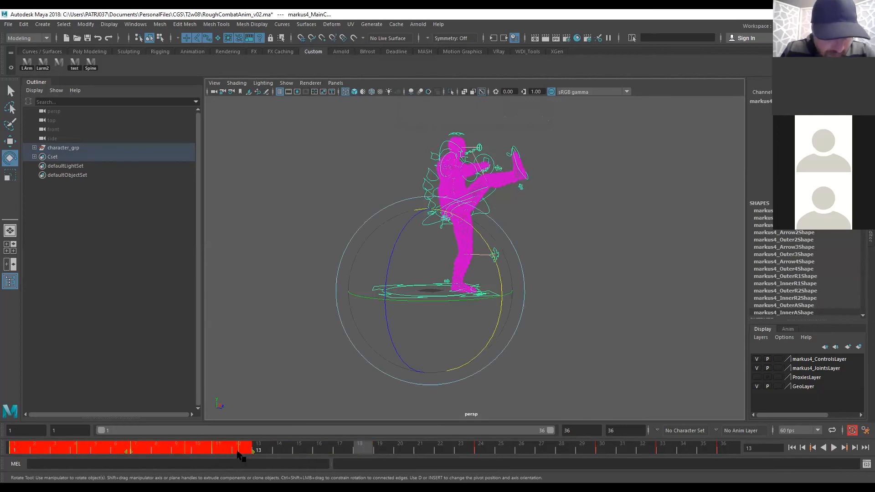
pyautogui.rightClick(226, 450)
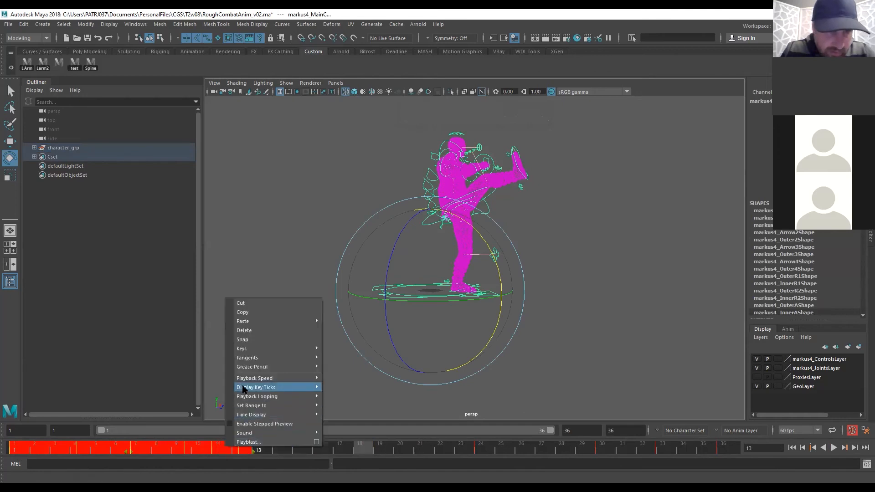
pyautogui.click(254, 342)
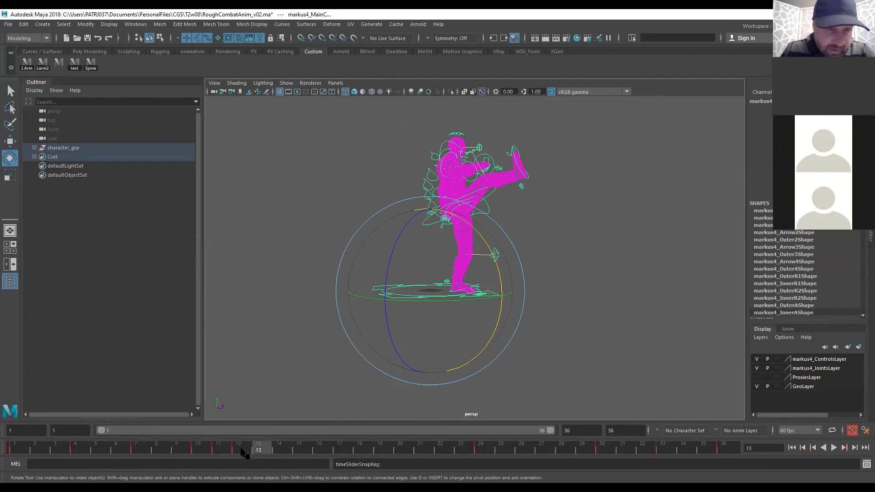
# Shift the keys in frames 4 to 11 one frame earlier, move the frame 9 key to frame 8, and play back the result
pyautogui.moveTo(240, 451)
pyautogui.mouseDown()
pyautogui.moveTo(108, 453)
pyautogui.moveTo(222, 472)
pyautogui.moveTo(253, 465)
pyautogui.moveTo(73, 451)
pyautogui.mouseUp()
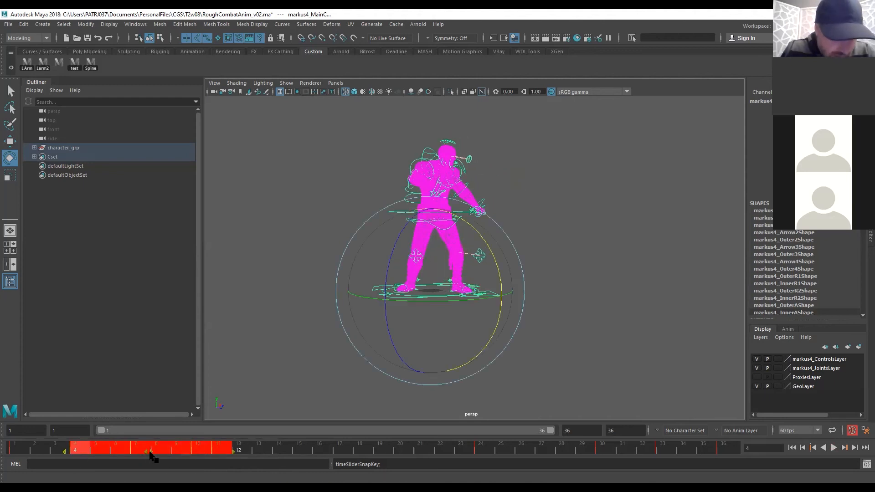
pyautogui.moveTo(133, 460); pyautogui.dragTo(129, 458)
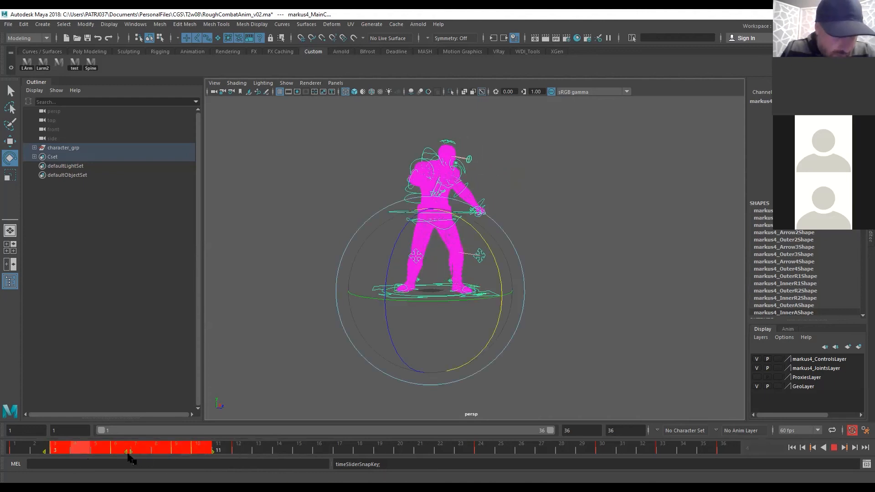
pyautogui.click(264, 454)
pyautogui.click(181, 451)
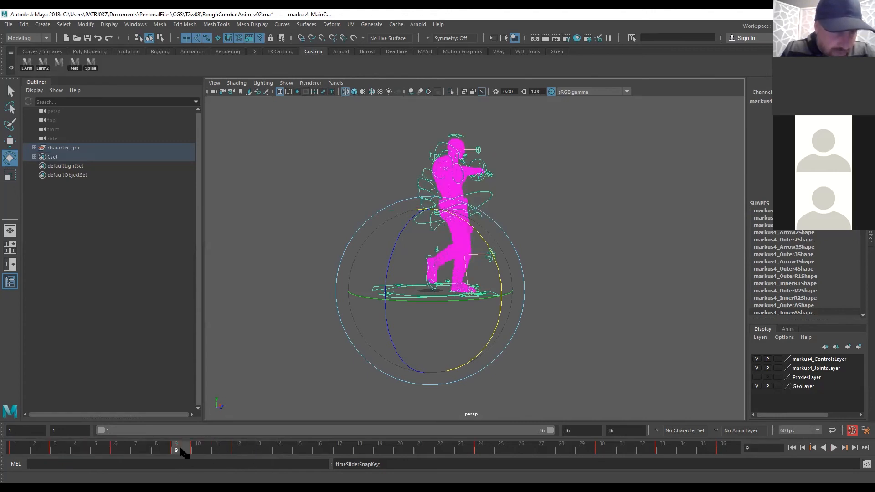
pyautogui.keyDown('shift'); pyautogui.click(182, 452); pyautogui.keyUp('shift')
pyautogui.moveTo(177, 453); pyautogui.dragTo(168, 454)
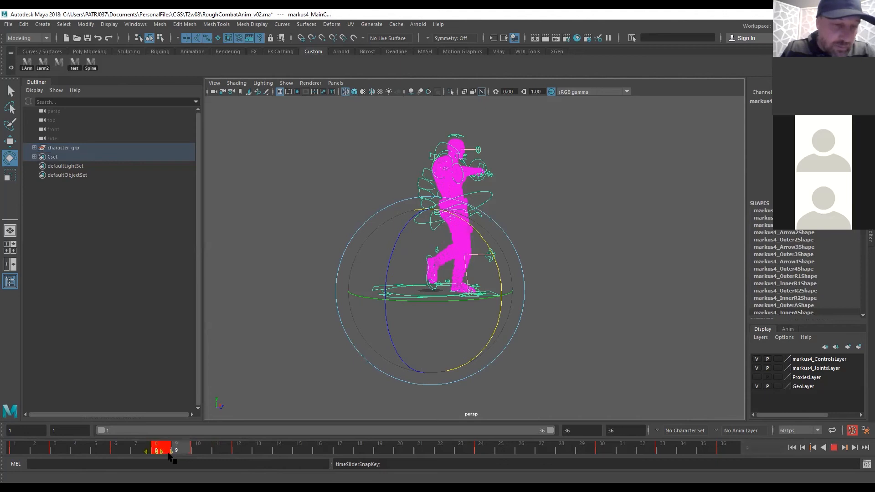
pyautogui.hotkey('alt', 'v')
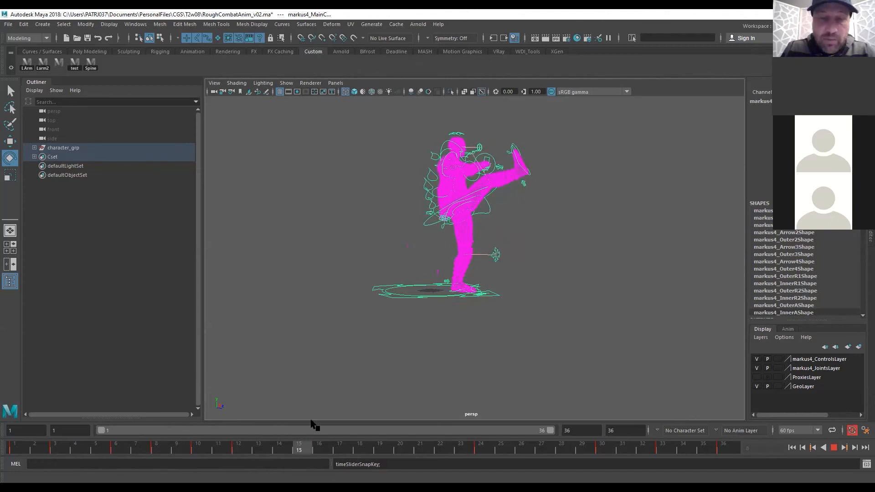
pyautogui.hotkey('alt', 'v')
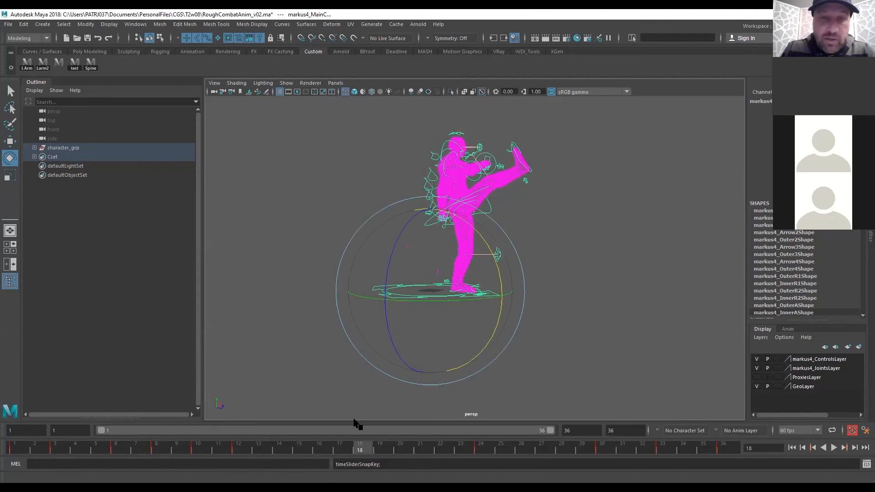
pyautogui.click(613, 233)
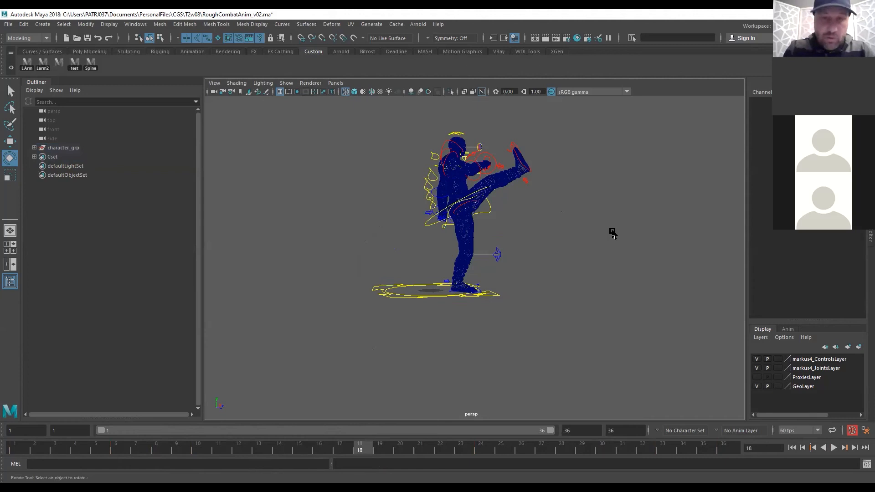
pyautogui.press('5')
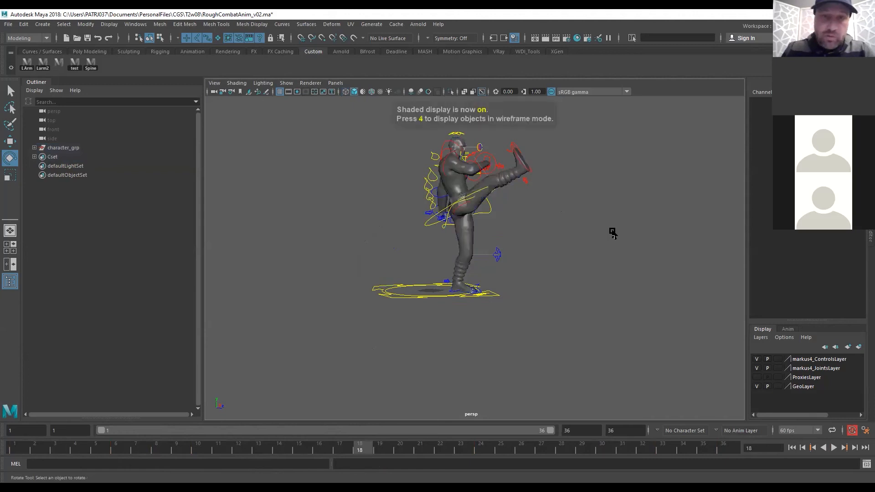
pyautogui.click(428, 223)
pyautogui.press('q')
pyautogui.click(532, 173)
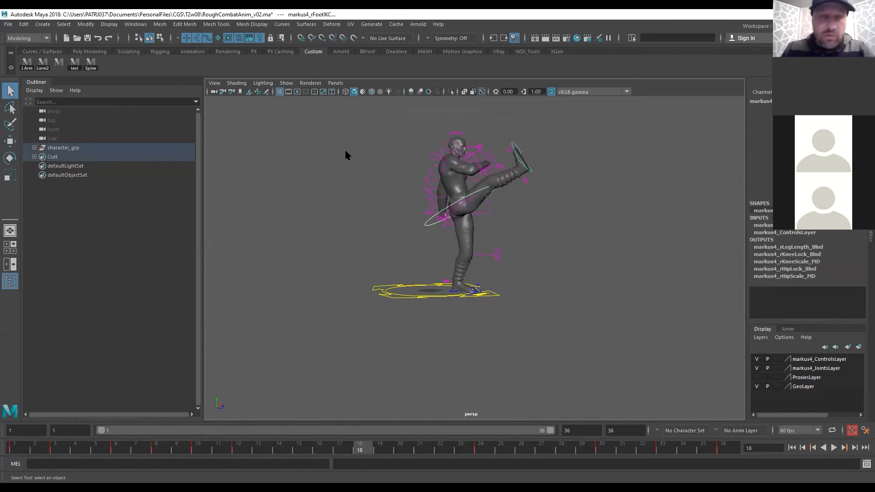
pyautogui.click(331, 183)
# Select all the rig controls and shift their keys in frames 24 to 36 six frames earlier, starting at frame 18
pyautogui.press('4')
pyautogui.moveTo(315, 108); pyautogui.dragTo(718, 422)
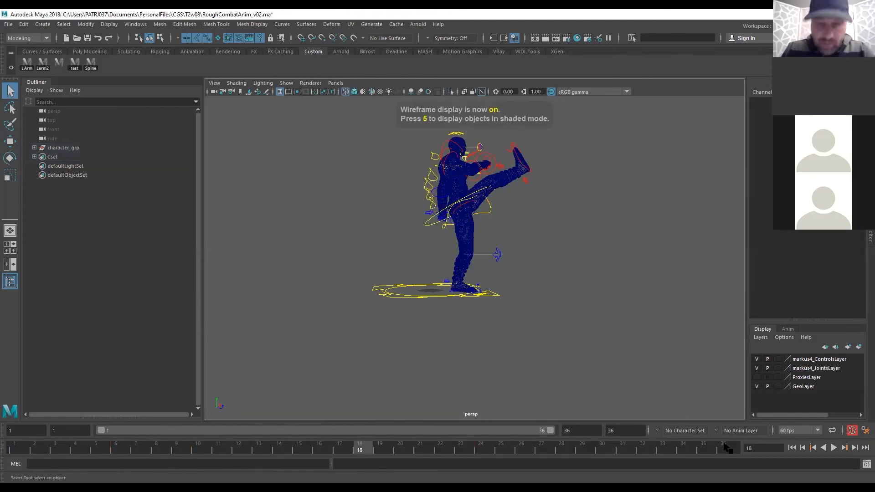
pyautogui.keyDown('shift'); pyautogui.moveTo(484, 452); pyautogui.dragTo(727, 449); pyautogui.keyUp('shift')
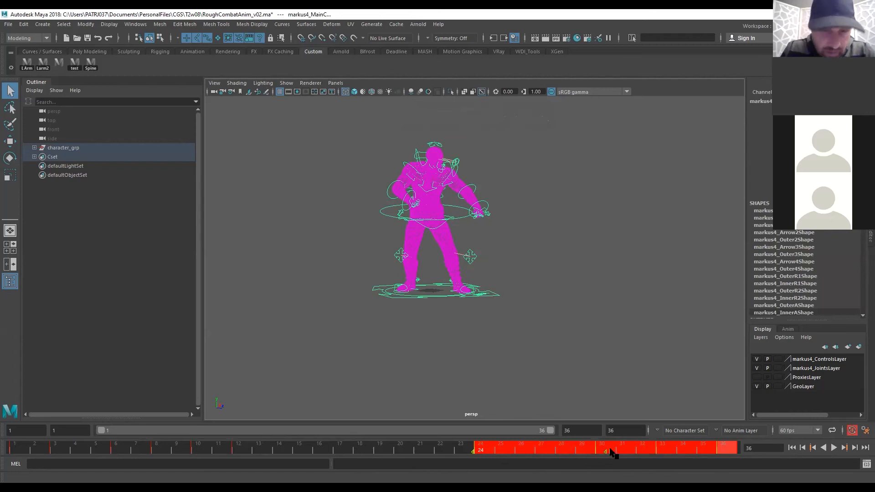
pyautogui.moveTo(611, 453); pyautogui.dragTo(482, 460)
pyautogui.moveTo(214, 449); pyautogui.dragTo(360, 448)
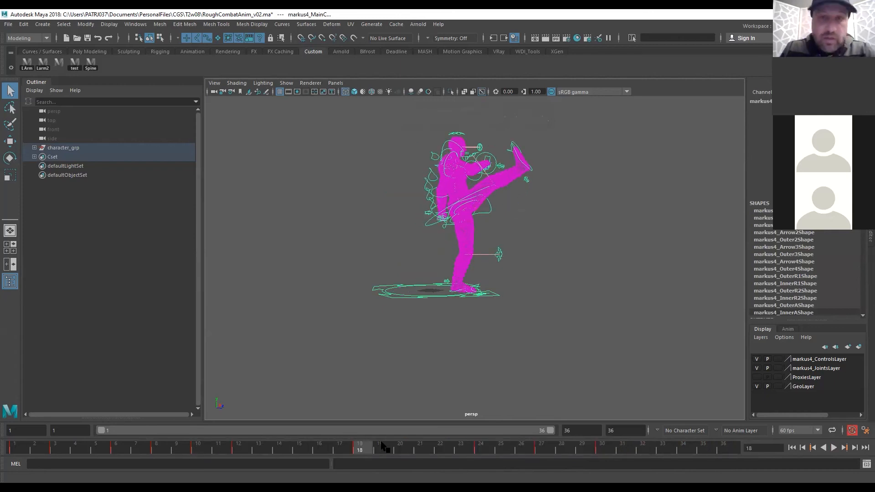
# Move the root and right foot IK controls slightly forward together at frame 18, then check the motion through frame 30
pyautogui.click(588, 238)
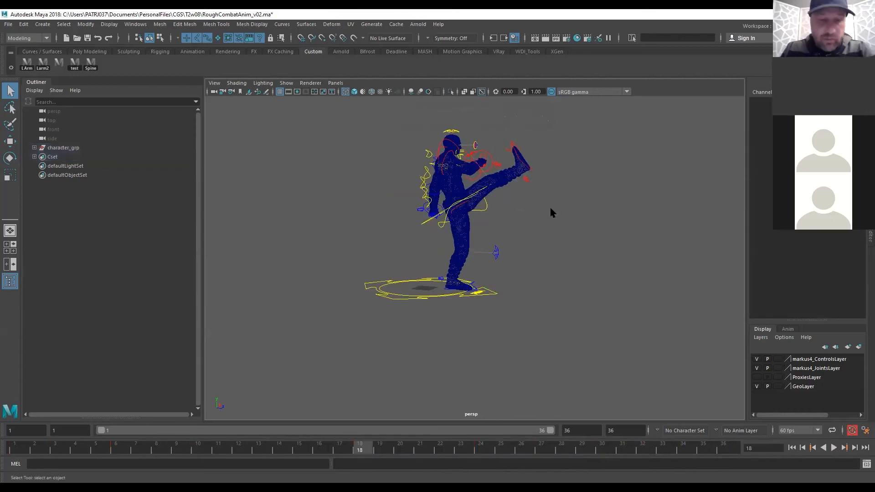
pyautogui.press('5')
pyautogui.click(429, 225)
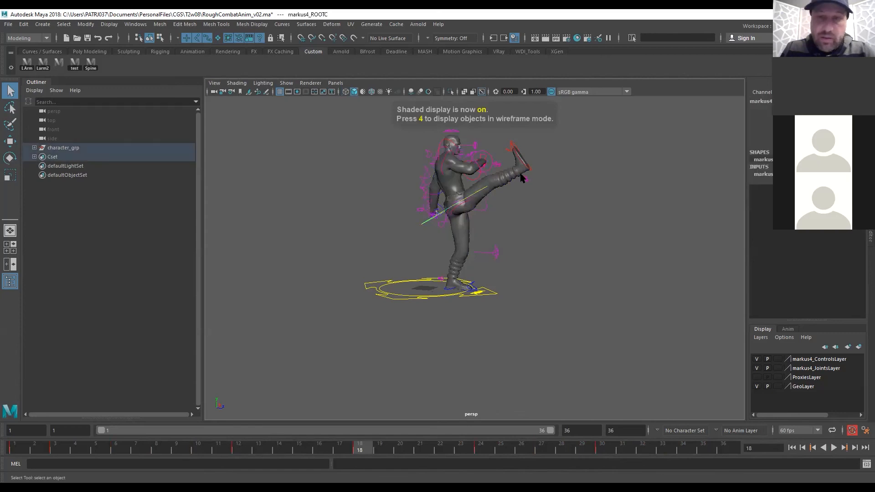
pyautogui.click(531, 171)
pyautogui.press('w')
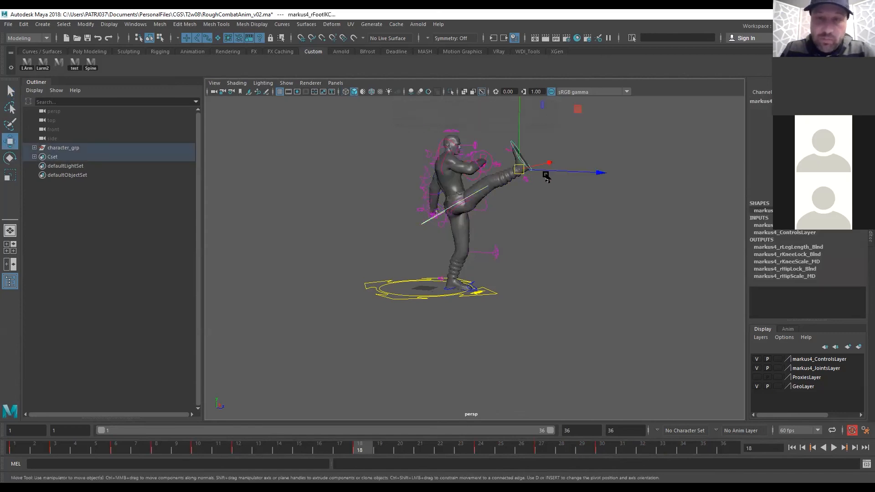
pyautogui.moveTo(548, 172); pyautogui.dragTo(558, 173)
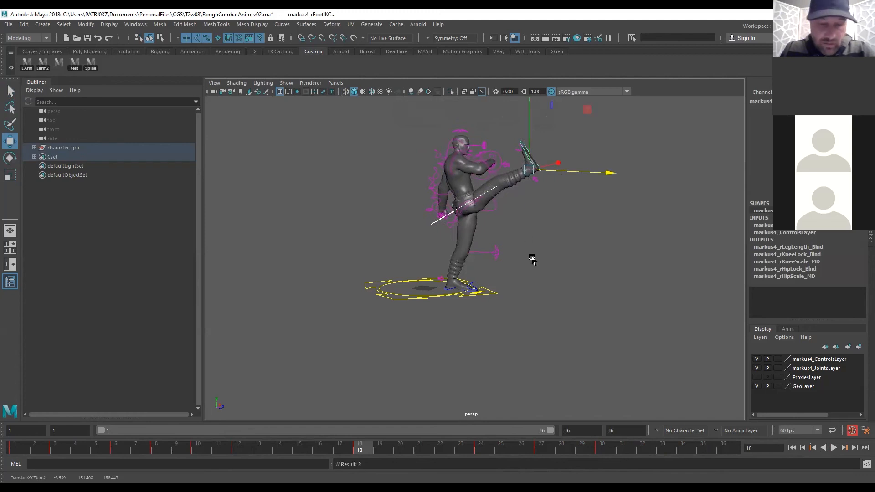
pyautogui.hotkey('alt', 'v')
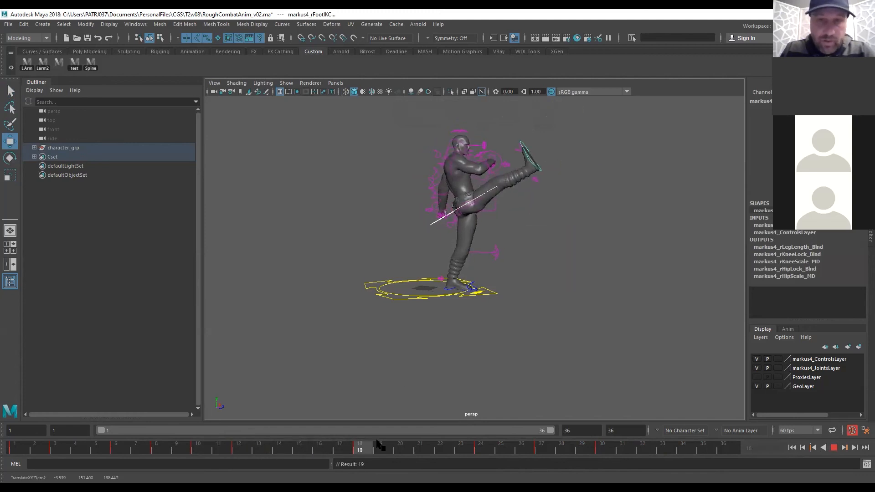
pyautogui.moveTo(447, 439); pyautogui.dragTo(359, 450)
pyautogui.moveTo(595, 174); pyautogui.dragTo(593, 175)
pyautogui.moveTo(199, 452); pyautogui.dragTo(612, 441)
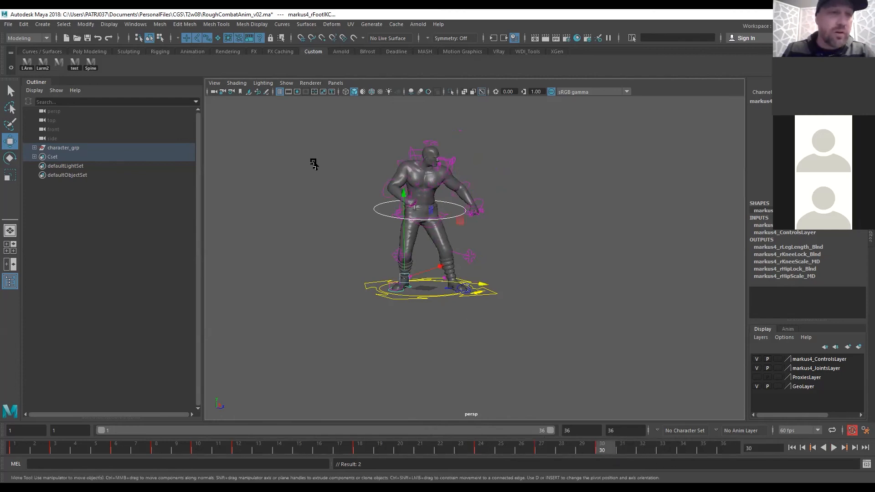
# Select all the rig controls and key the final stance at frame 30
pyautogui.click(306, 197)
pyautogui.moveTo(293, 122); pyautogui.dragTo(310, 125)
pyautogui.moveTo(586, 291); pyautogui.dragTo(662, 379)
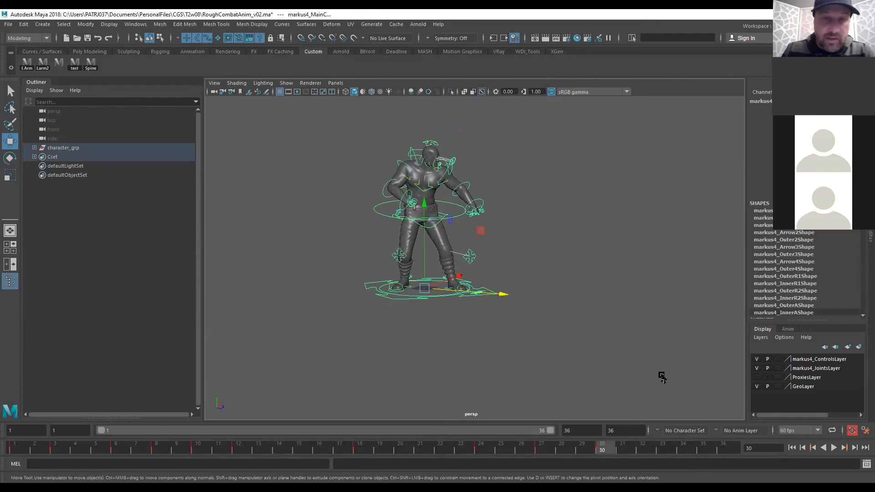
pyautogui.press('s')
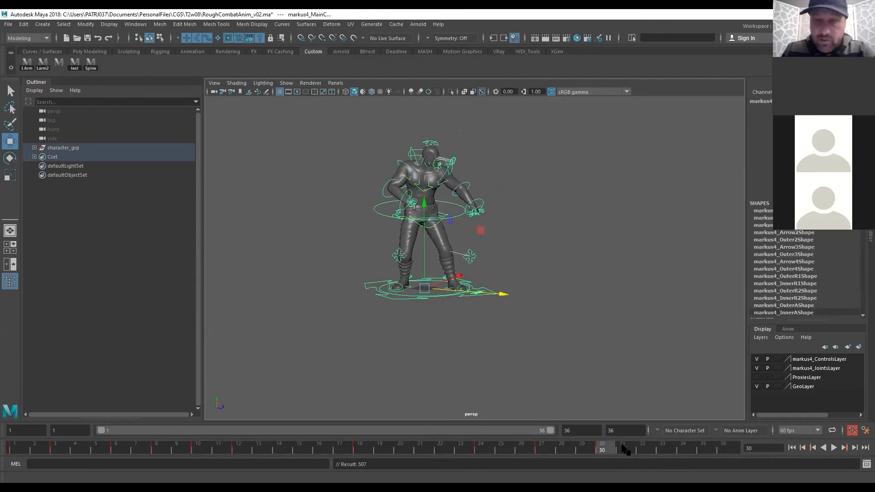
# Select all the rig controls, smooth the tangents of their frame 30 keys in the Graph Editor, and check the motion through frame 36
pyautogui.hotkey('alt', 'v')
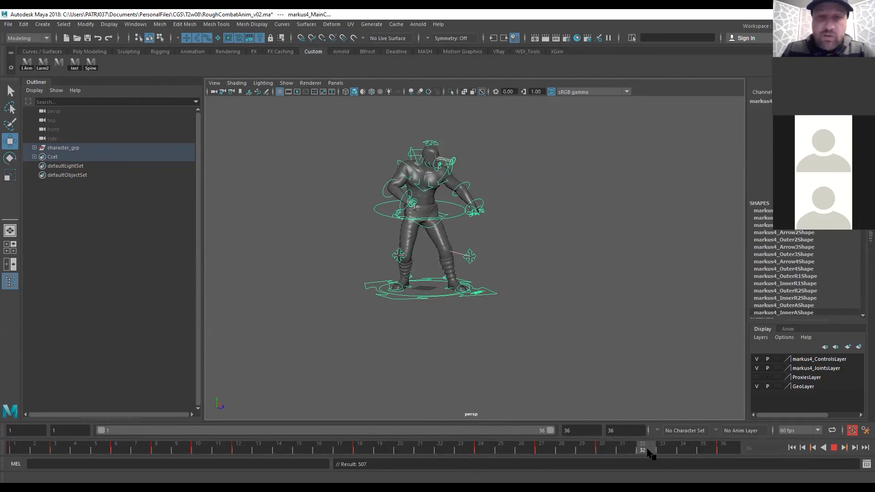
pyautogui.scroll(5, 312, 289)
pyautogui.press('q')
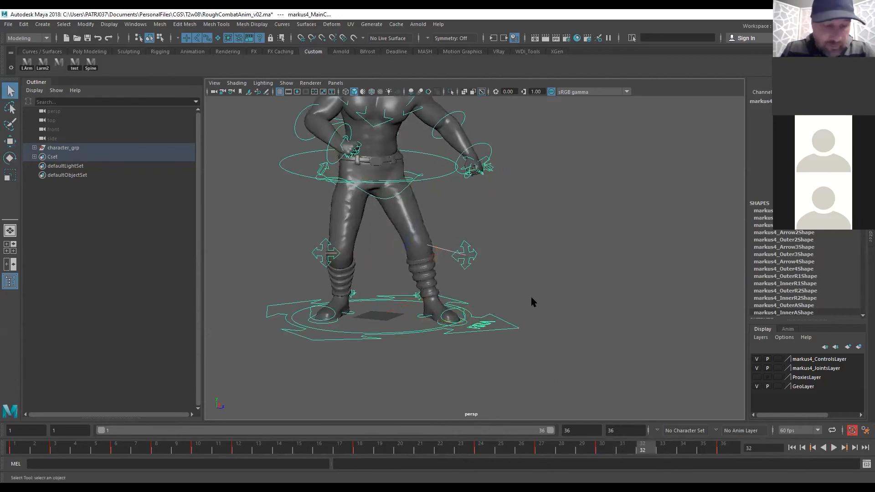
pyautogui.moveTo(550, 282); pyautogui.dragTo(205, 369)
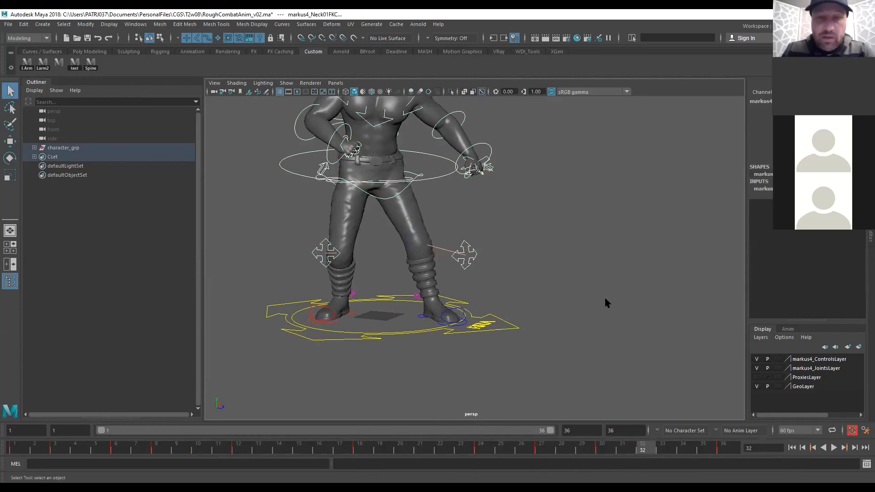
pyautogui.press('space')
pyautogui.moveTo(648, 320); pyautogui.dragTo(676, 422)
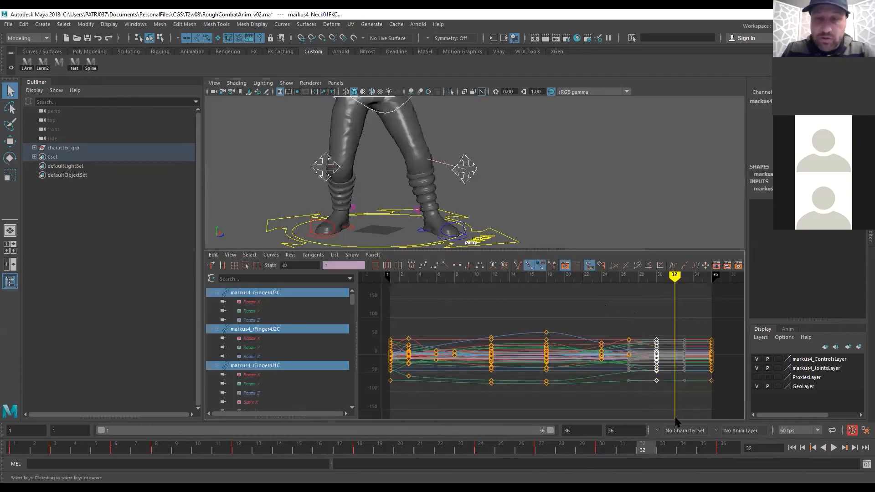
pyautogui.click(423, 265)
pyautogui.click(514, 299)
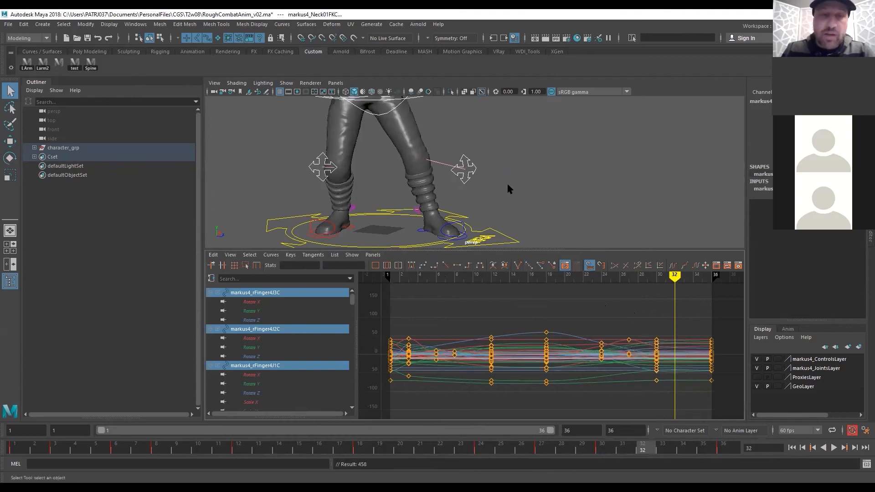
pyautogui.press('space')
pyautogui.moveTo(583, 451); pyautogui.dragTo(786, 432)
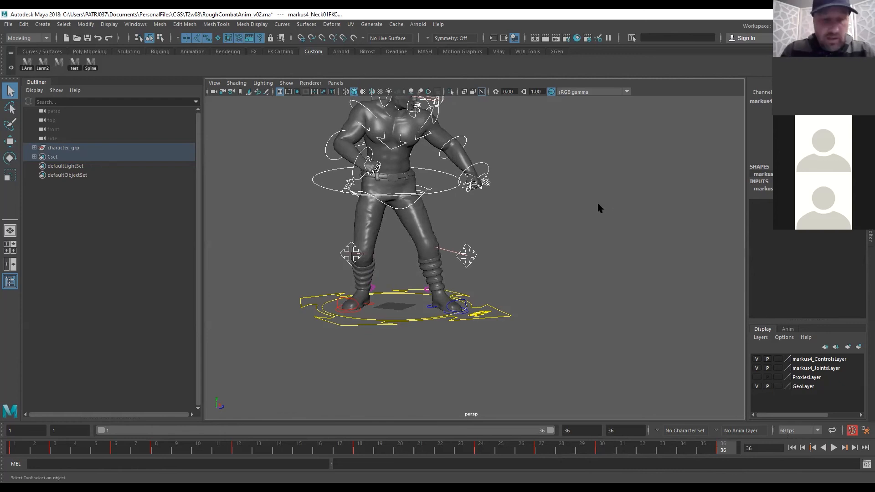
# Play back the full animation from several angles and scrub through it to examine the kick, recovery and settling stance
pyautogui.keyDown('alt'); pyautogui.moveTo(598, 204); pyautogui.dragTo(556, 248, button='right'); pyautogui.keyUp('alt')
pyautogui.keyDown('alt'); pyautogui.moveTo(557, 260); pyautogui.dragTo(575, 260); pyautogui.keyUp('alt')
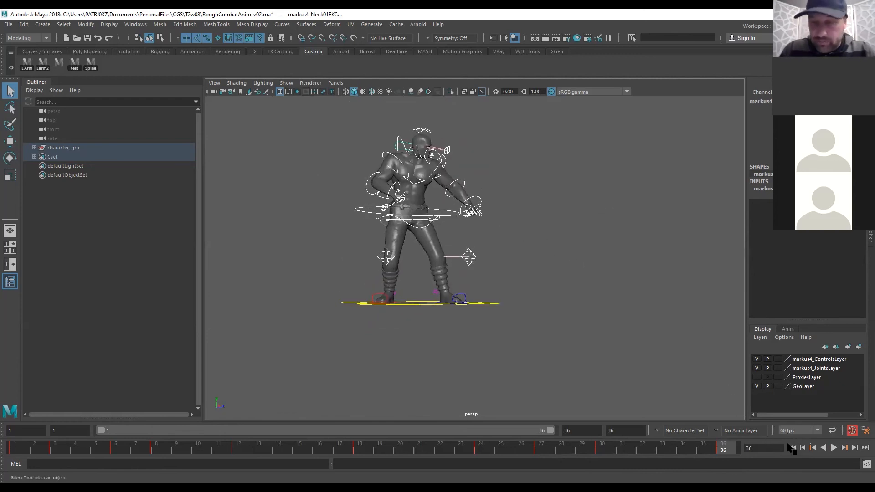
pyautogui.click(792, 448)
pyautogui.click(834, 448)
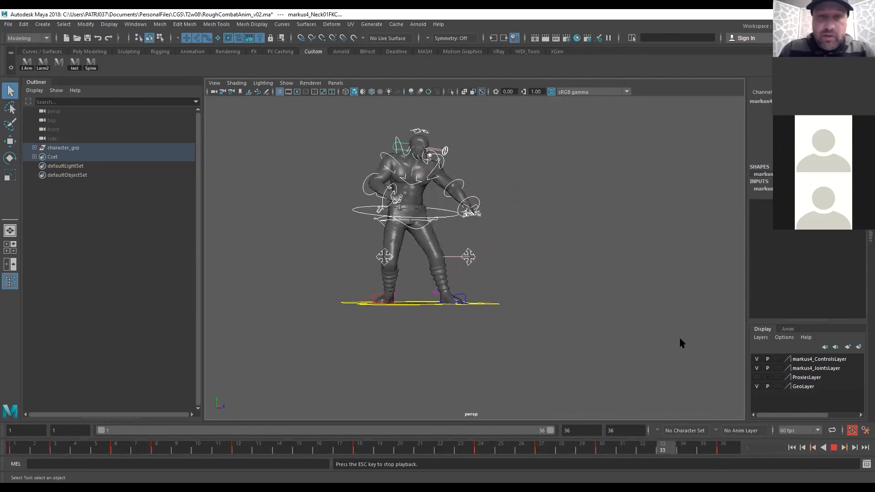
pyautogui.keyDown('alt'); pyautogui.moveTo(488, 344); pyautogui.dragTo(620, 346); pyautogui.keyUp('alt')
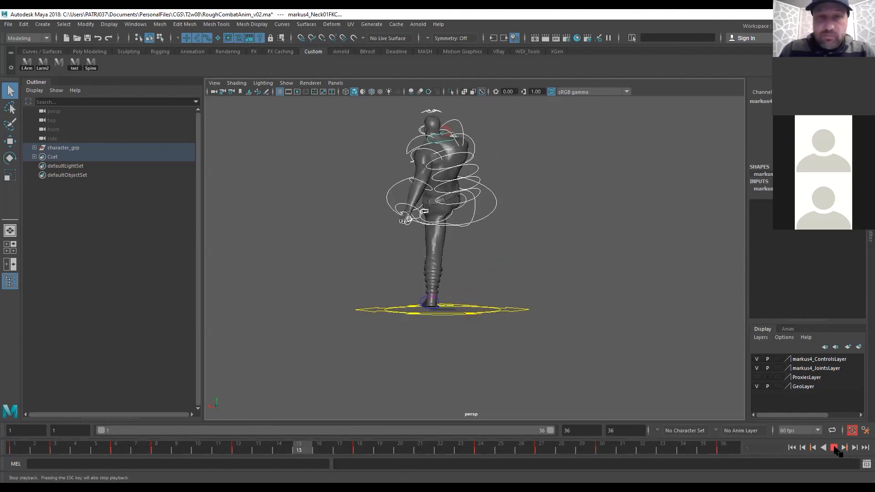
pyautogui.click(835, 448)
pyautogui.moveTo(241, 450); pyautogui.dragTo(358, 450)
pyautogui.keyDown('alt'); pyautogui.moveTo(492, 293); pyautogui.dragTo(438, 300); pyautogui.keyUp('alt')
pyautogui.moveTo(241, 447); pyautogui.dragTo(80, 408)
pyautogui.moveTo(99, 451); pyautogui.dragTo(824, 380)
pyautogui.moveTo(757, 391); pyautogui.dragTo(545, 406)
pyautogui.keyDown('alt'); pyautogui.moveTo(499, 219); pyautogui.dragTo(517, 206); pyautogui.keyUp('alt')
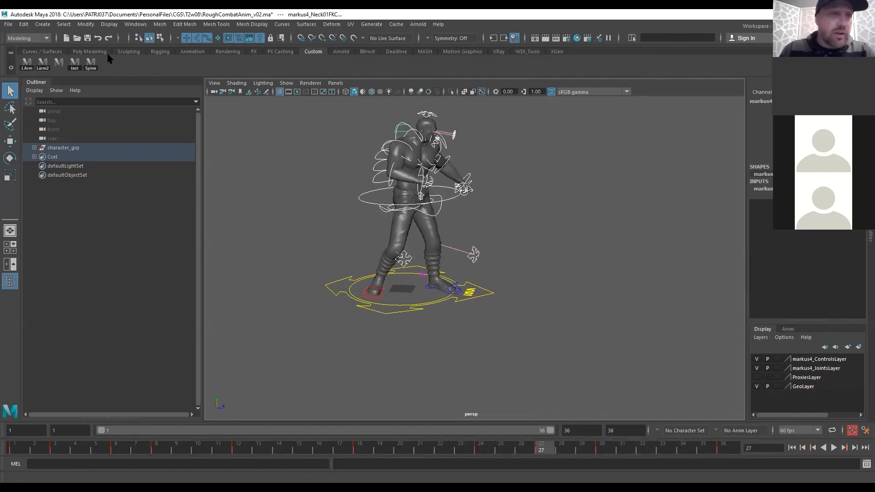
# Rotate the upper spine control at frame 24 to twist and lean the torso, and key the new rotation
pyautogui.click(91, 63)
pyautogui.moveTo(363, 452); pyautogui.dragTo(494, 447)
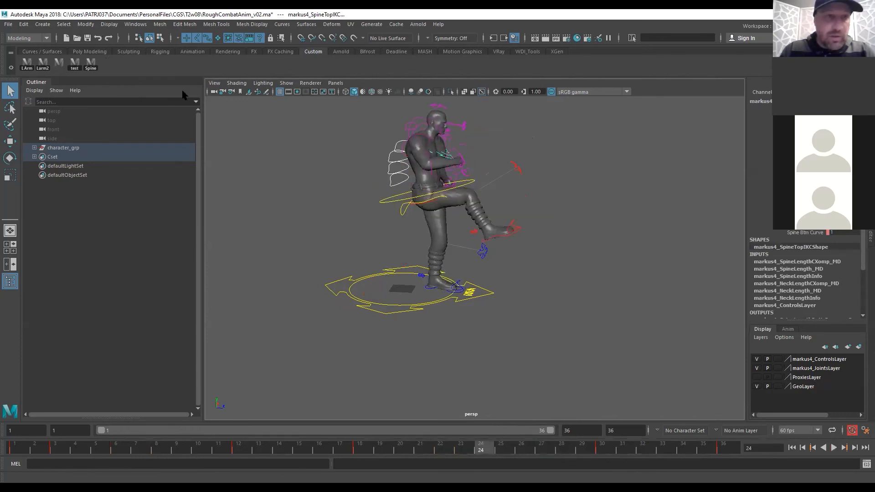
pyautogui.moveTo(590, 128)
pyautogui.keyDown('alt'); pyautogui.mouseDown()
pyautogui.moveTo(512, 160)
pyautogui.moveTo(455, 146)
pyautogui.mouseUp(); pyautogui.keyUp('alt')
pyautogui.moveTo(261, 104)
pyautogui.mouseDown()
pyautogui.moveTo(512, 274)
pyautogui.moveTo(631, 449)
pyautogui.mouseUp()
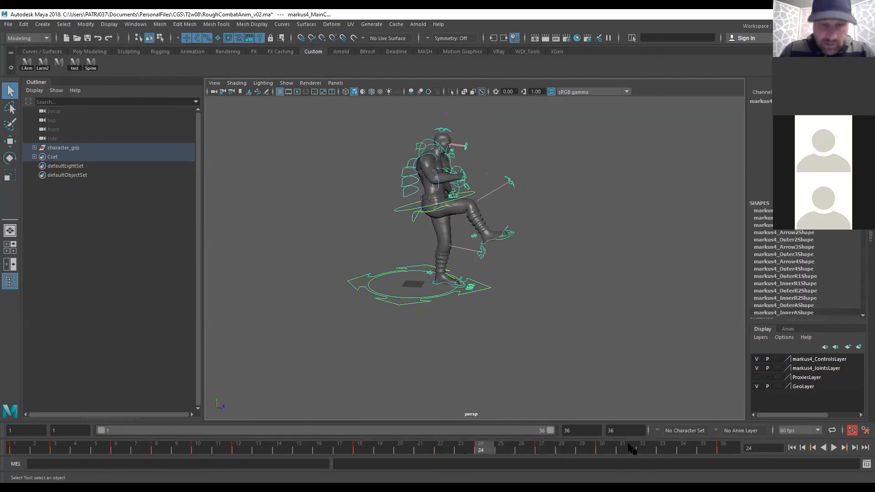
pyautogui.click(629, 148)
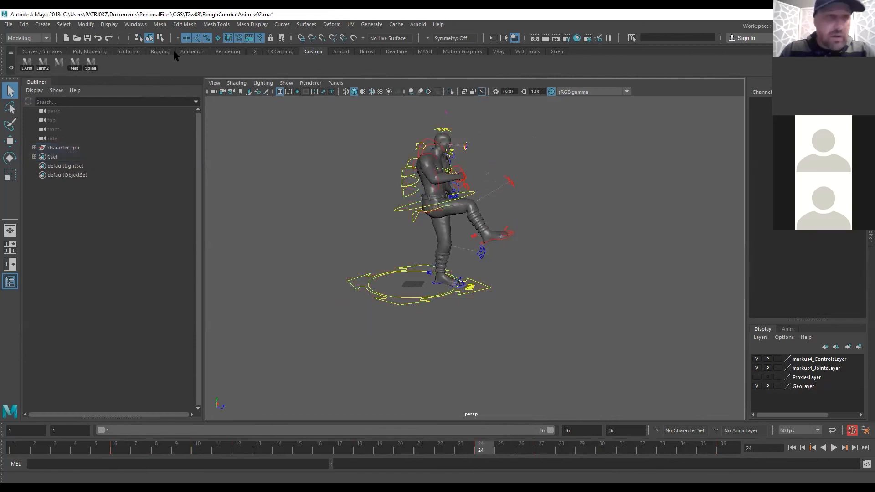
pyautogui.click(96, 64)
pyautogui.moveTo(429, 232)
pyautogui.keyDown('alt'); pyautogui.mouseDown()
pyautogui.moveTo(547, 232)
pyautogui.moveTo(421, 248)
pyautogui.mouseUp(); pyautogui.keyUp('alt')
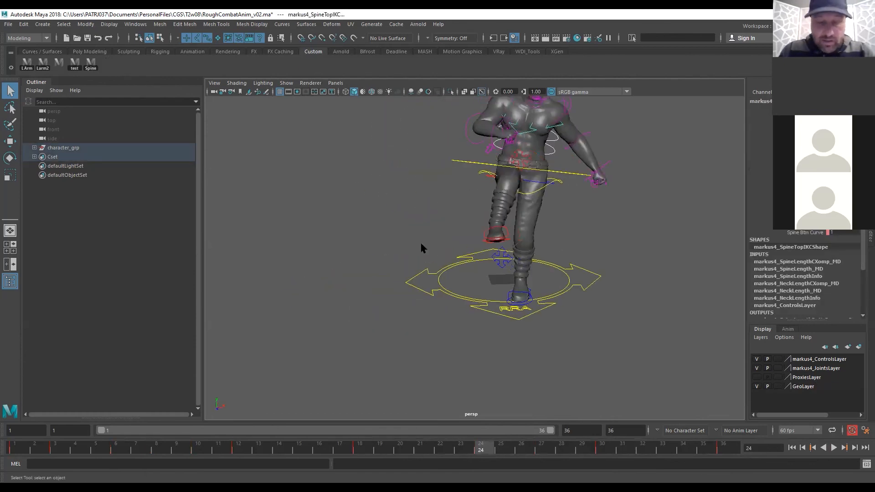
pyautogui.press(',')
pyautogui.press('.')
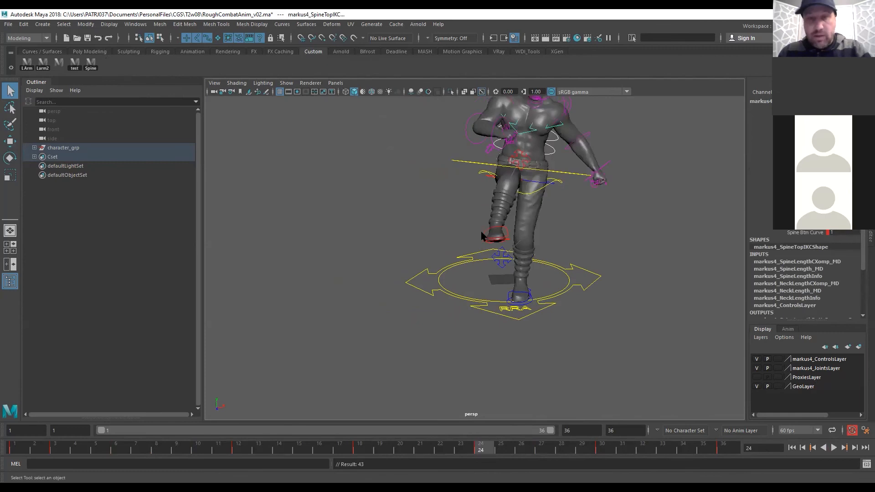
pyautogui.press('e')
pyautogui.keyDown('alt'); pyautogui.moveTo(497, 235); pyautogui.dragTo(539, 233, button='middle'); pyautogui.keyUp('alt')
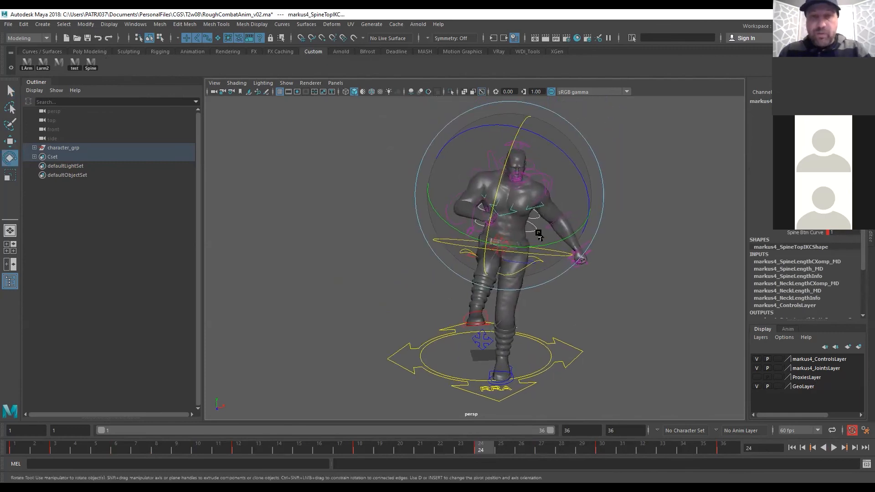
pyautogui.moveTo(529, 231); pyautogui.dragTo(523, 236)
pyautogui.press('s')
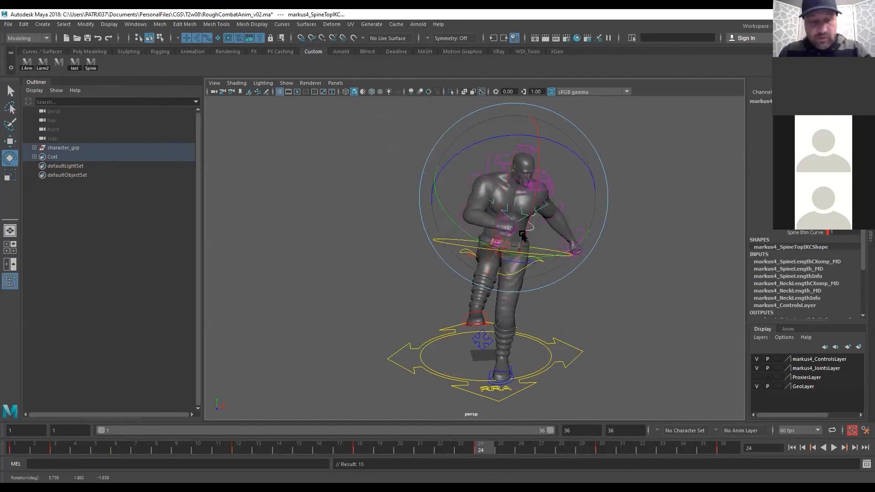
pyautogui.press('q')
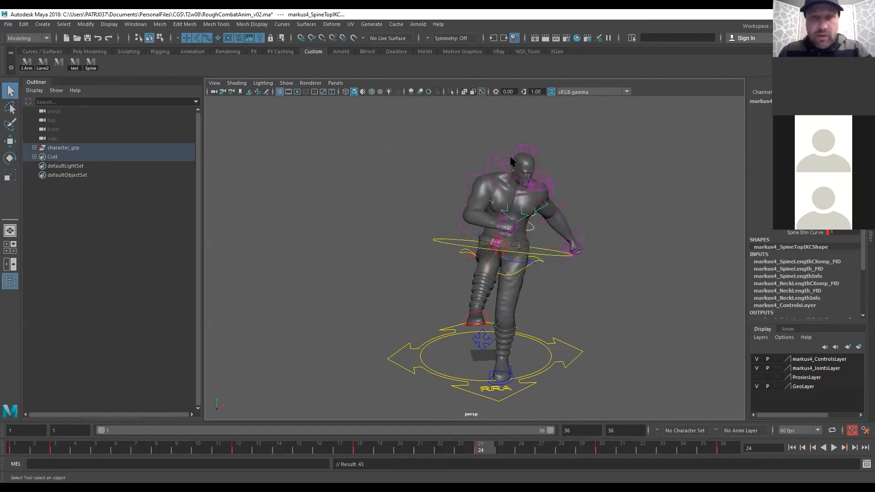
# Compare the head's direction with the final pose, then rotate the head control at frame 24 to level it and face forward
pyautogui.click(509, 154)
pyautogui.click(540, 151)
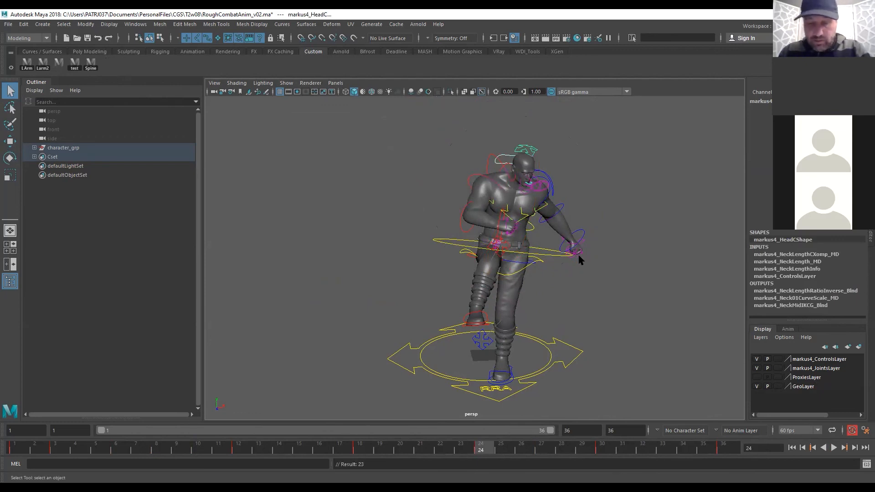
pyautogui.keyDown('alt'); pyautogui.moveTo(668, 350); pyautogui.dragTo(581, 357, button='right'); pyautogui.keyUp('alt')
pyautogui.click(715, 446)
pyautogui.moveTo(510, 334)
pyautogui.keyDown('alt'); pyautogui.mouseDown()
pyautogui.moveTo(508, 324)
pyautogui.moveTo(495, 337)
pyautogui.mouseUp(); pyautogui.keyUp('alt')
pyautogui.keyDown('alt'); pyautogui.moveTo(574, 333); pyautogui.dragTo(571, 332); pyautogui.keyUp('alt')
pyautogui.click(485, 449)
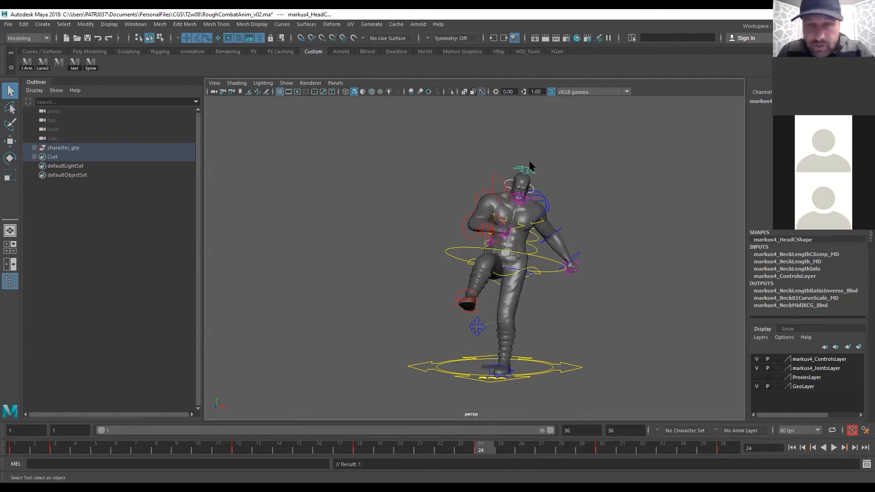
pyautogui.press('e')
pyautogui.moveTo(526, 169); pyautogui.dragTo(572, 125)
pyautogui.moveTo(552, 174); pyautogui.dragTo(550, 177)
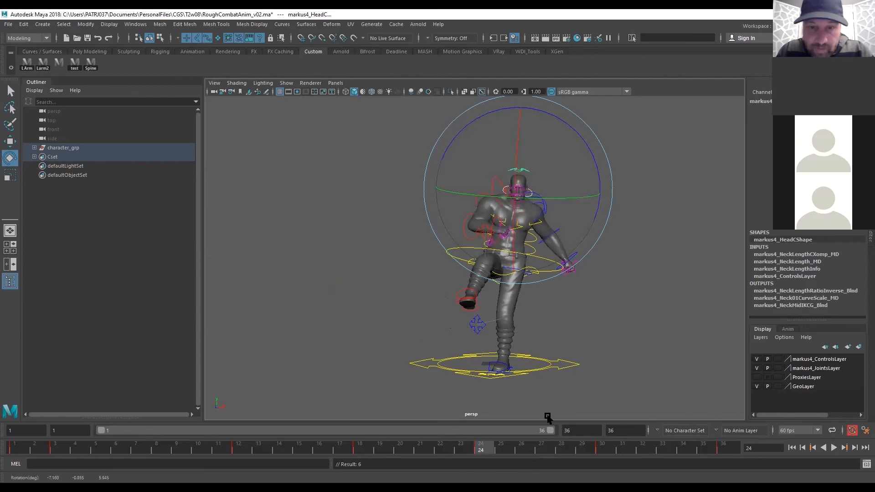
# Scrub from the kick to the final frame and play back the animation from the side to review the recovery
pyautogui.moveTo(364, 449); pyautogui.dragTo(729, 401)
pyautogui.keyDown('alt'); pyautogui.moveTo(417, 350); pyautogui.dragTo(627, 377); pyautogui.keyUp('alt')
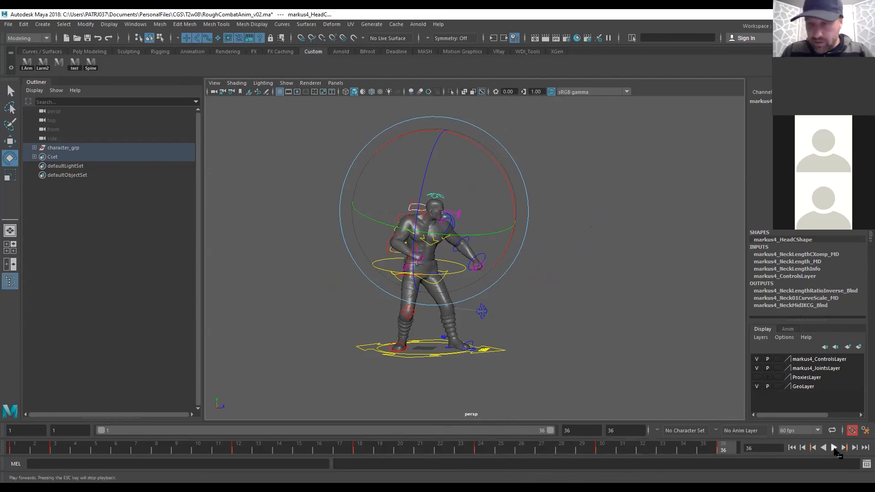
pyautogui.click(832, 449)
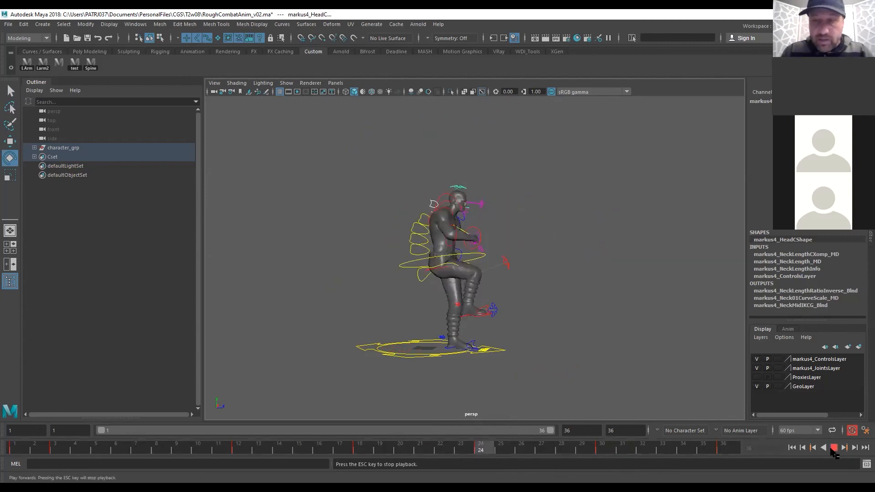
pyautogui.press('Escape')
pyautogui.hotkey('alt', 'v')
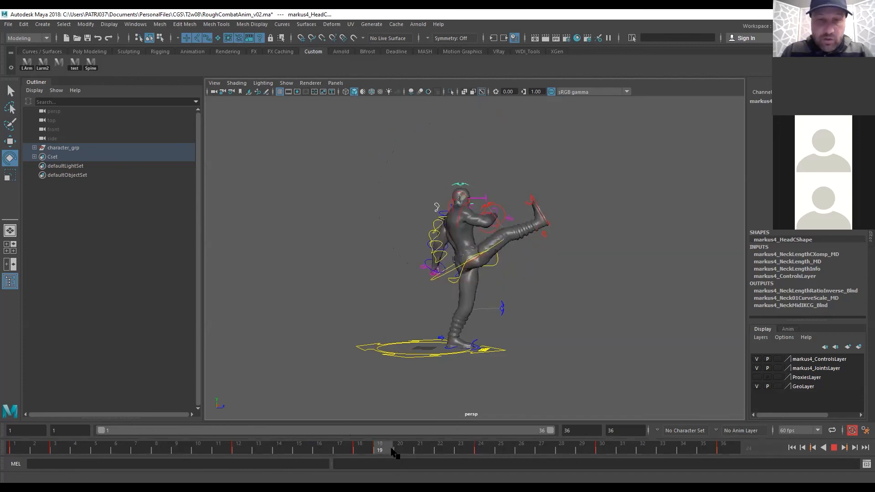
pyautogui.press('Escape')
# Select the upper spine control at frame 18 and slightly adjust the torso's rotation in the extended kick pose
pyautogui.click(334, 233)
pyautogui.scroll(3, 447, 190)
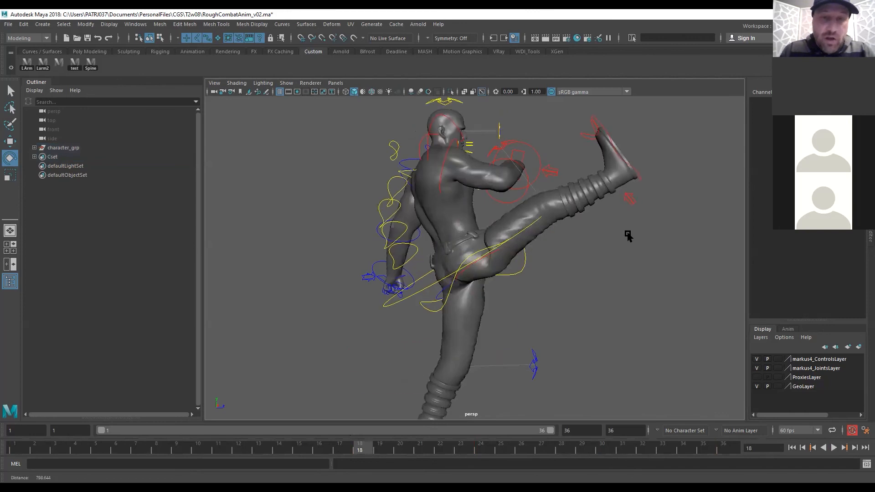
pyautogui.click(91, 64)
pyautogui.keyDown('alt'); pyautogui.moveTo(511, 214); pyautogui.dragTo(441, 225); pyautogui.keyUp('alt')
pyautogui.moveTo(490, 159)
pyautogui.mouseDown()
pyautogui.moveTo(485, 174)
pyautogui.moveTo(491, 158)
pyautogui.mouseUp()
pyautogui.press('q')
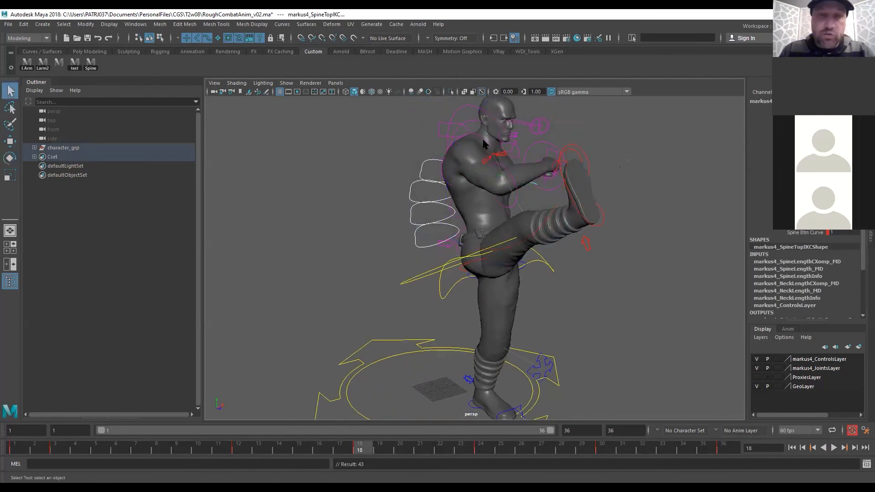
# Adjust the right shoulder FK and right clavicle controls at frame 18 to refine the raised front arm
pyautogui.click(484, 144)
pyautogui.press('e')
pyautogui.moveTo(485, 160); pyautogui.dragTo(458, 167)
pyautogui.press('q')
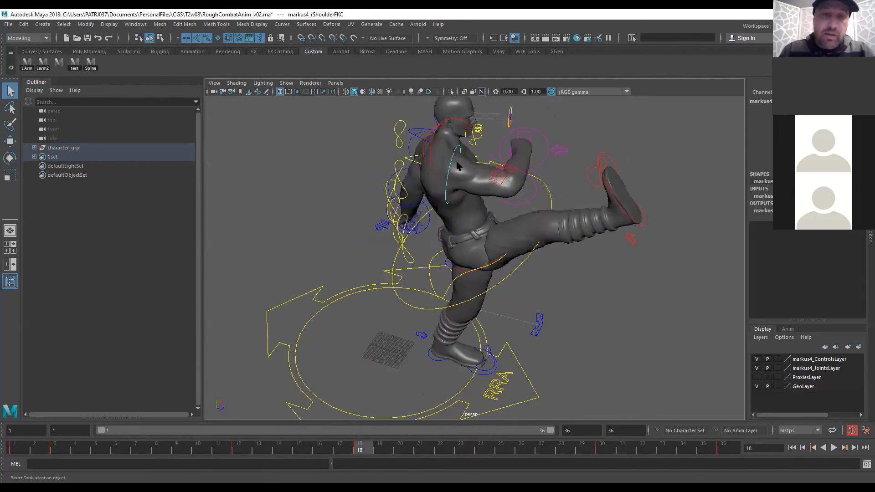
pyautogui.click(433, 144)
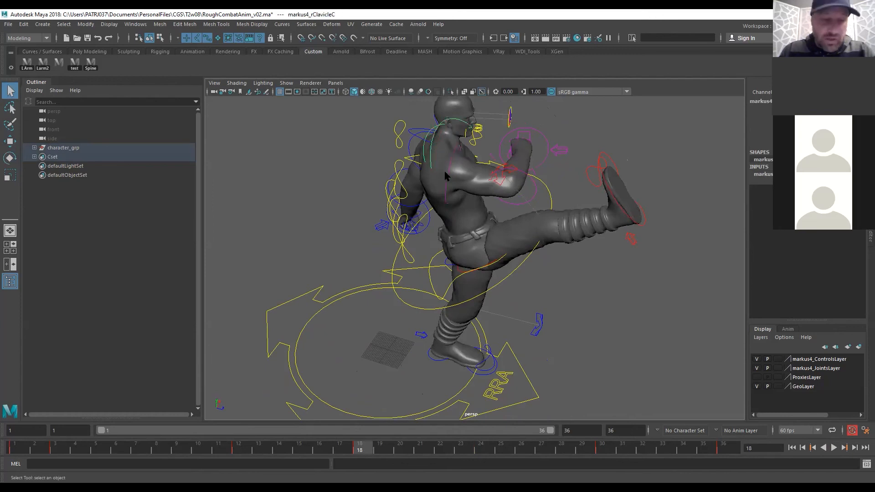
pyautogui.press('e')
pyautogui.keyDown('alt'); pyautogui.moveTo(445, 176); pyautogui.dragTo(494, 146); pyautogui.keyUp('alt')
pyautogui.keyDown('alt'); pyautogui.moveTo(591, 165); pyautogui.dragTo(441, 239); pyautogui.keyUp('alt')
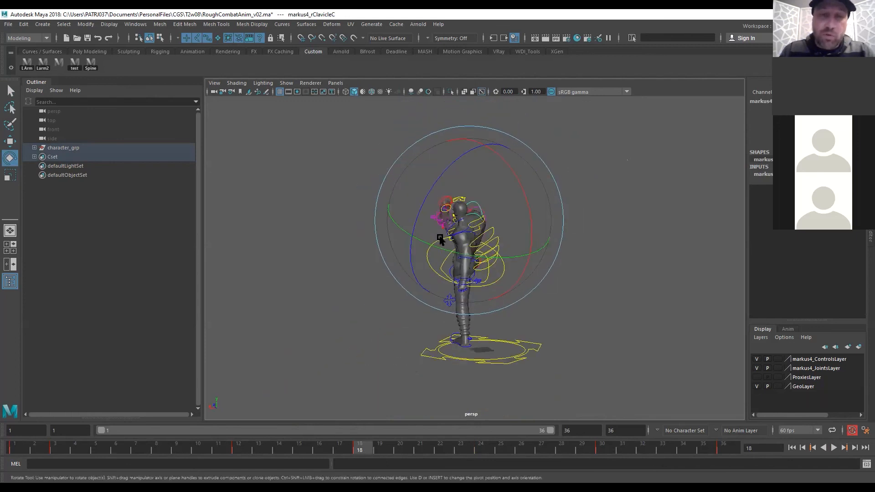
pyautogui.keyDown('alt'); pyautogui.moveTo(440, 239); pyautogui.dragTo(560, 216, button='right'); pyautogui.keyUp('alt')
# Rotate the left clavicle and left shoulder FK controls at frame 18 to reposition the lowered arm beside the torso
pyautogui.press('q')
pyautogui.click(561, 216)
pyautogui.click(458, 204)
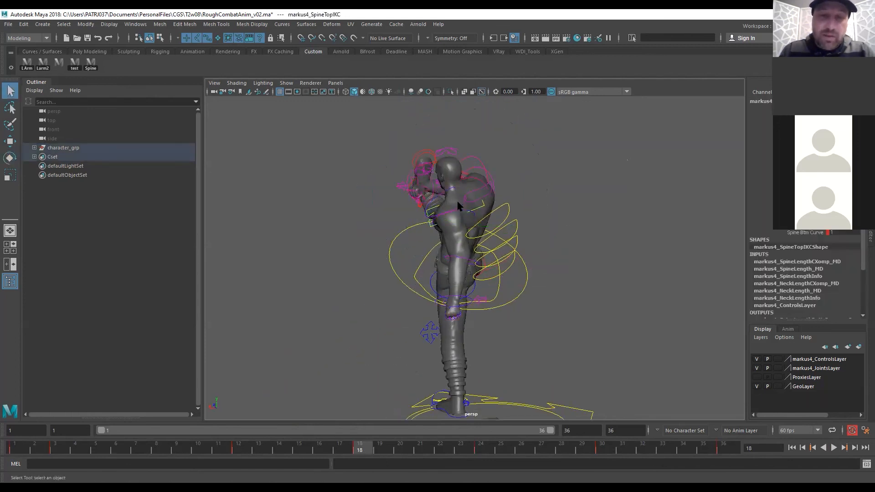
pyautogui.click(460, 205)
pyautogui.press('e')
pyautogui.keyDown('alt'); pyautogui.moveTo(455, 224); pyautogui.dragTo(478, 197); pyautogui.keyUp('alt')
pyautogui.moveTo(478, 197); pyautogui.dragTo(484, 198)
pyautogui.press('q')
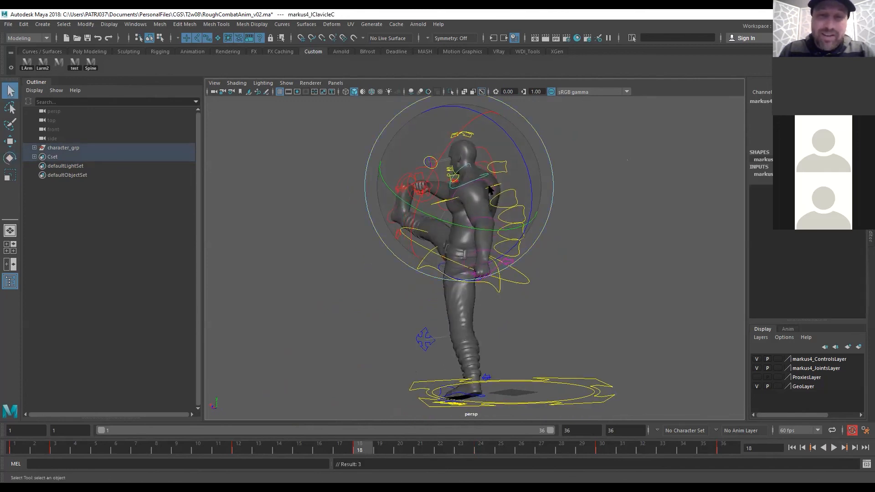
pyautogui.click(494, 198)
pyautogui.press('e')
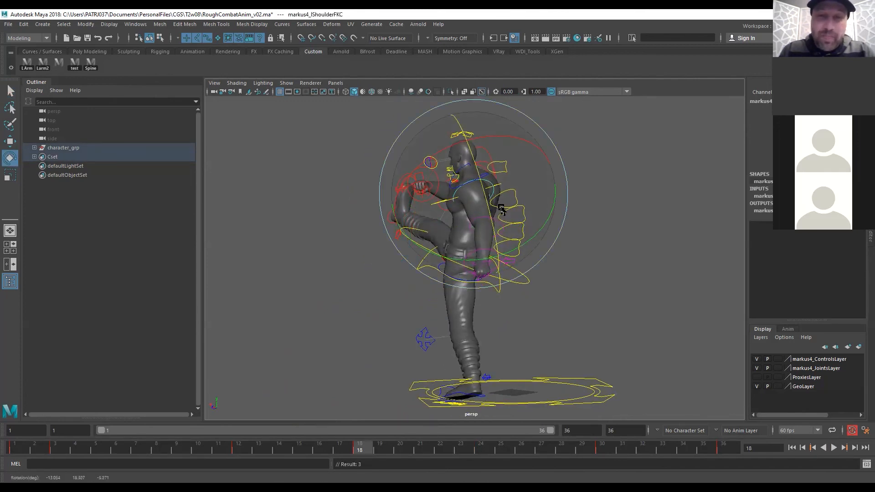
pyautogui.press('q')
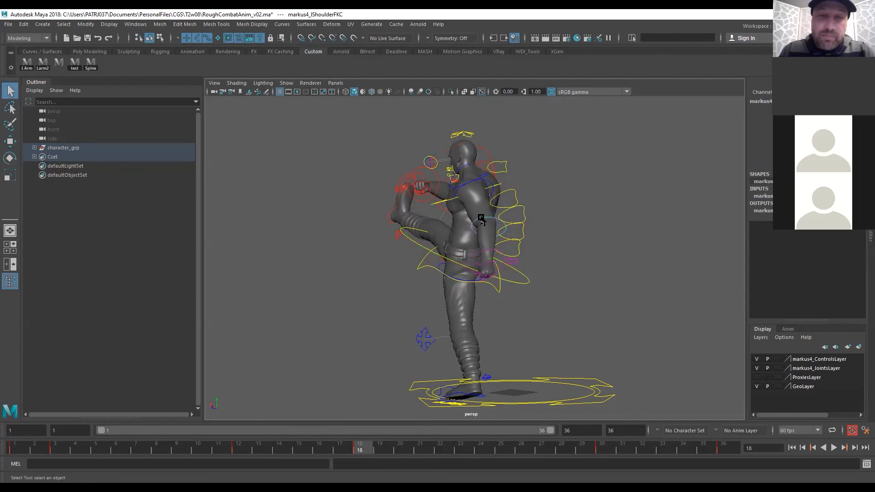
# Rotate the left elbow and left wrist FK controls at frame 18 to refine the lowered arm in the kick pose
pyautogui.click(482, 221)
pyautogui.press('e')
pyautogui.moveTo(528, 283); pyautogui.dragTo(533, 286)
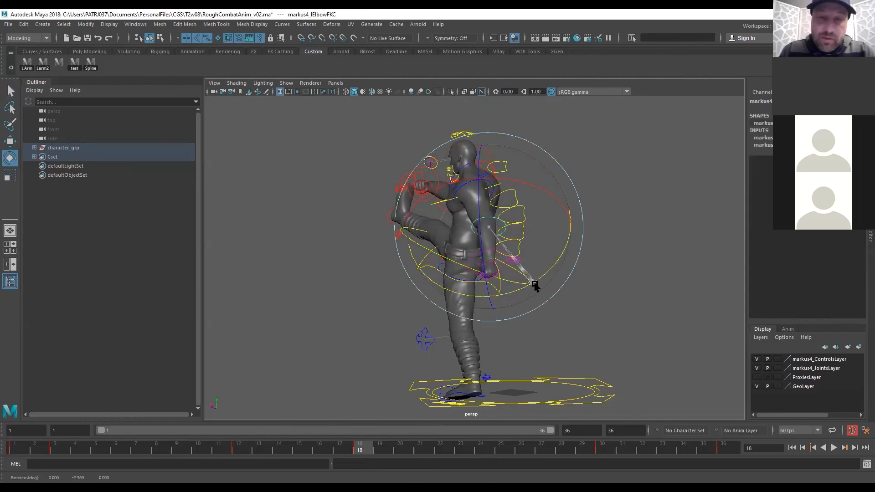
pyautogui.press('q')
pyautogui.click(507, 279)
pyautogui.press('e')
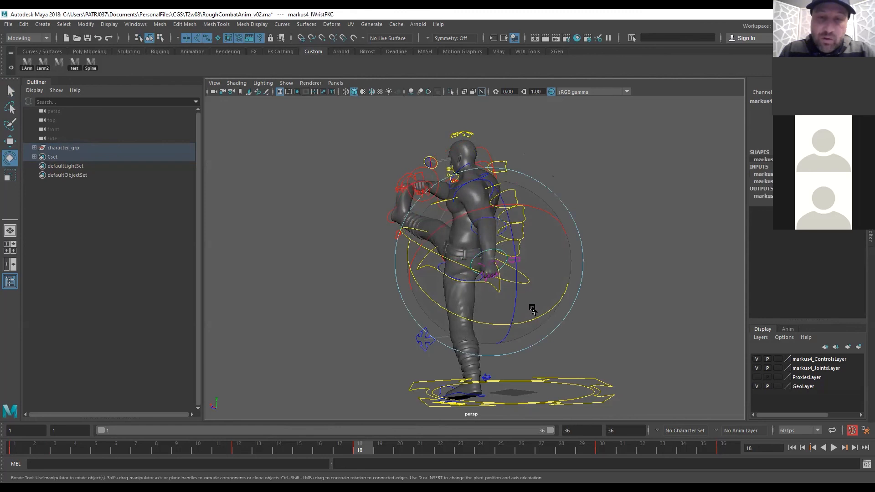
pyautogui.moveTo(536, 320); pyautogui.dragTo(539, 321)
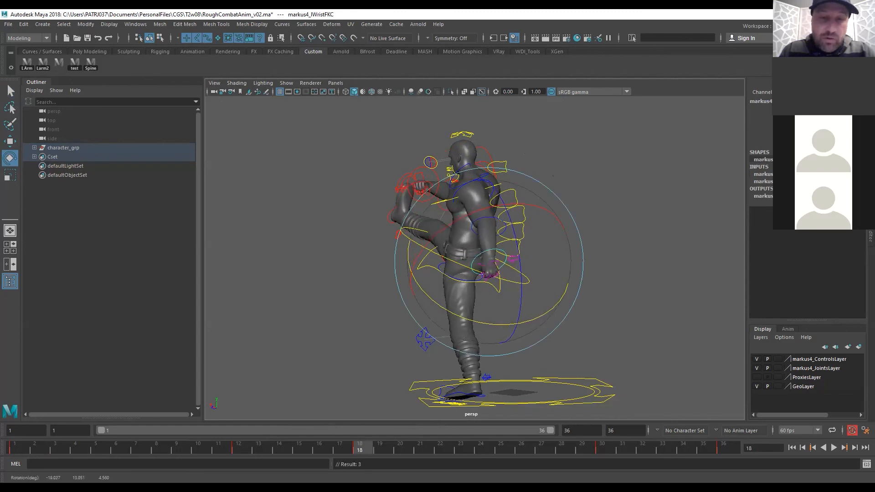
# Rotate and key the right clavicle and right shoulder FK controls at frame 24 to refine the front arm in the recovery pose
pyautogui.moveTo(379, 451); pyautogui.dragTo(482, 456)
pyautogui.keyDown('alt'); pyautogui.moveTo(352, 203); pyautogui.dragTo(472, 139); pyautogui.keyUp('alt')
pyautogui.press('q')
pyautogui.click(475, 151)
pyautogui.press('e')
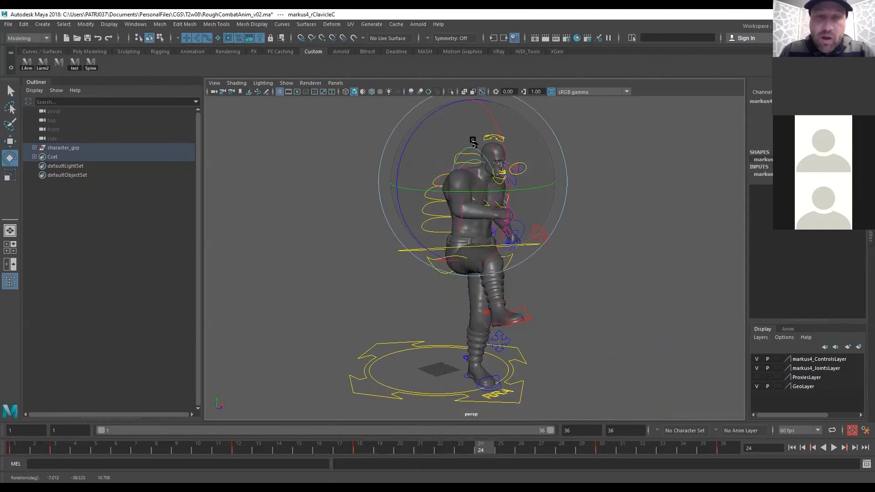
pyautogui.press('s')
pyautogui.press('q')
pyautogui.click(450, 170)
pyautogui.press('e')
pyautogui.moveTo(432, 165); pyautogui.dragTo(459, 170)
pyautogui.press('s')
# Adjust and key the left clavicle and rotate the left shoulder FK control at frame 24 to reposition the rear arm
pyautogui.moveTo(499, 203); pyautogui.dragTo(398, 196)
pyautogui.press('q')
pyautogui.keyDown('alt'); pyautogui.moveTo(578, 218); pyautogui.dragTo(573, 208); pyautogui.keyUp('alt')
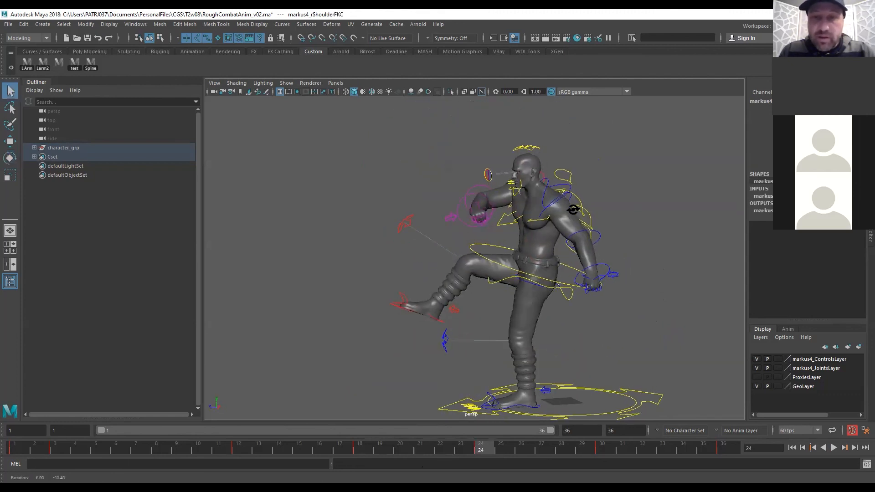
pyautogui.click(549, 195)
pyautogui.press('e')
pyautogui.press('s')
pyautogui.press('q')
pyautogui.click(546, 212)
pyautogui.press('e')
pyautogui.keyDown('alt'); pyautogui.moveTo(570, 228); pyautogui.dragTo(554, 201); pyautogui.keyUp('alt')
pyautogui.press('q')
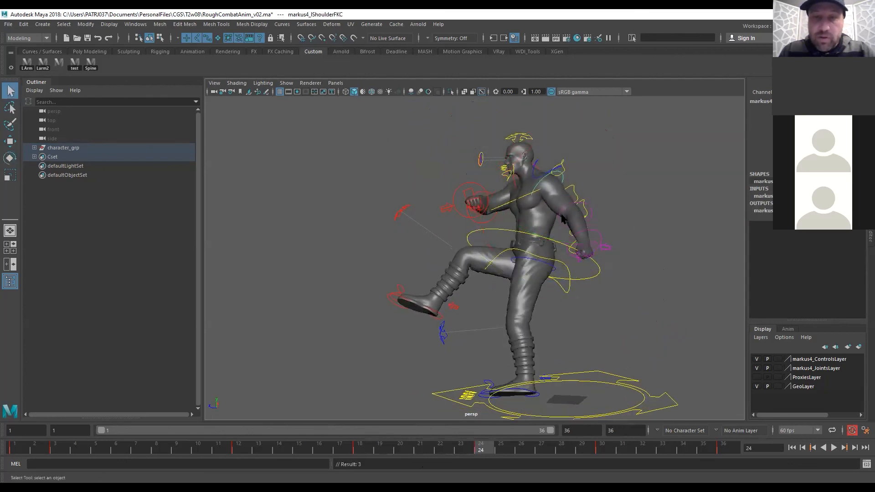
# Refine the left arm's bend at frame 24 by rotating the left shoulder, elbow and wrist FK controls
pyautogui.click(563, 218)
pyautogui.press('e')
pyautogui.press('q')
pyautogui.click(566, 218)
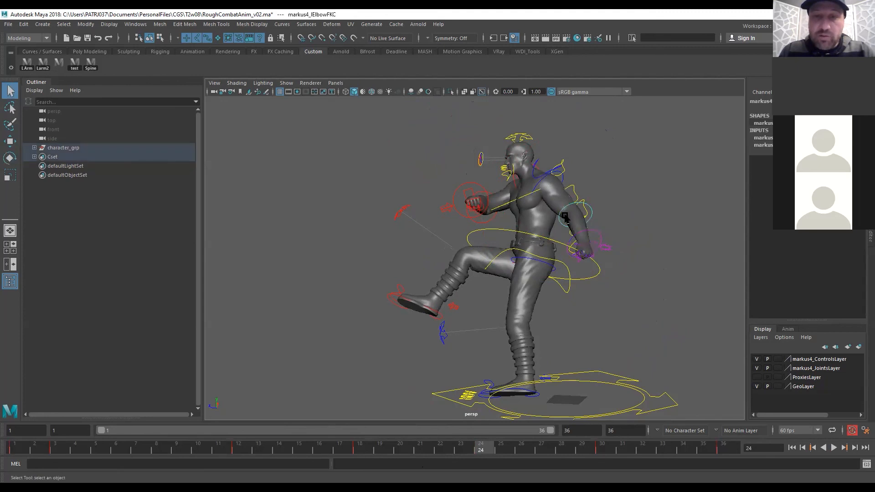
pyautogui.press('e')
pyautogui.press('q')
pyautogui.click(587, 239)
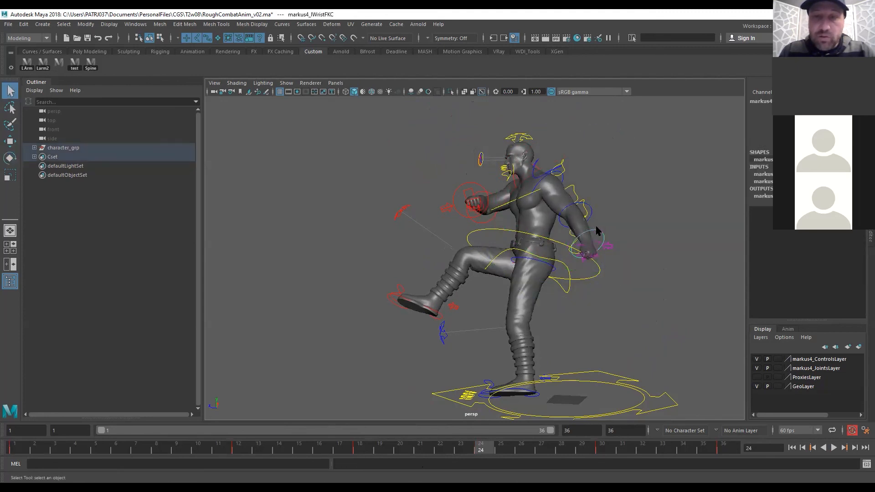
pyautogui.press('e')
pyautogui.moveTo(587, 240); pyautogui.dragTo(504, 178)
# Slightly rotate the right shoulder FK control at frame 24 to adjust the raised front arm
pyautogui.press('q')
pyautogui.click(503, 180)
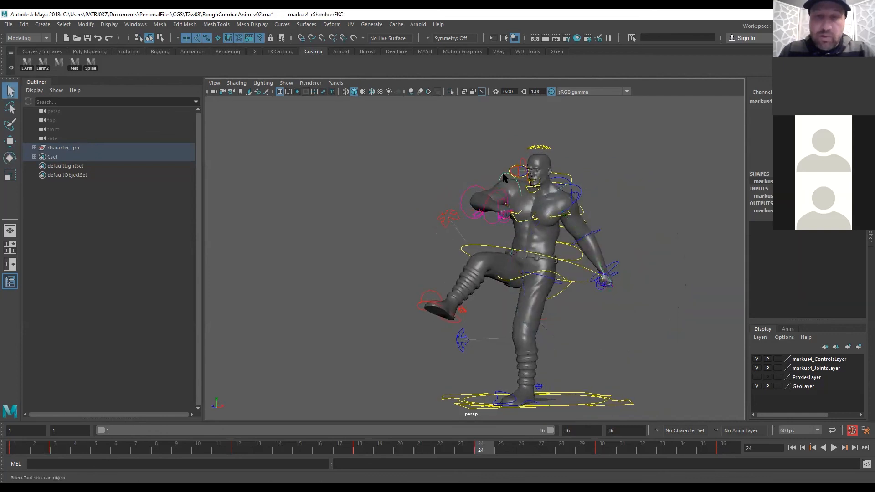
pyautogui.press('e')
pyautogui.moveTo(539, 140); pyautogui.dragTo(542, 146)
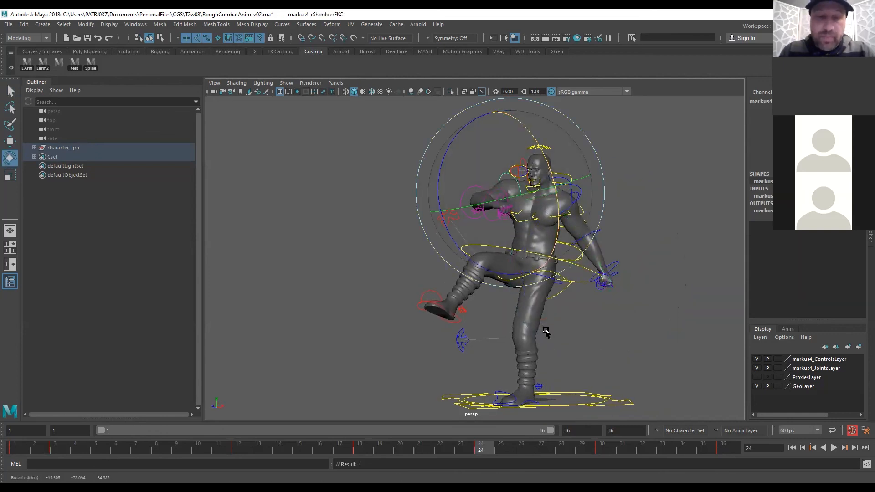
# Play back the animation from the first frame and review the kick's revised arm poses from the side
pyautogui.keyDown('alt'); pyautogui.moveTo(546, 332); pyautogui.dragTo(458, 333, button='right'); pyautogui.keyUp('alt')
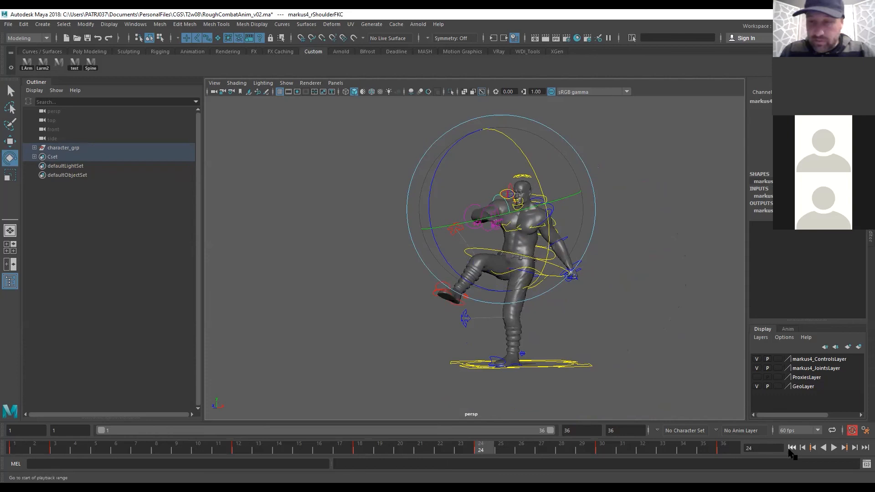
pyautogui.click(792, 448)
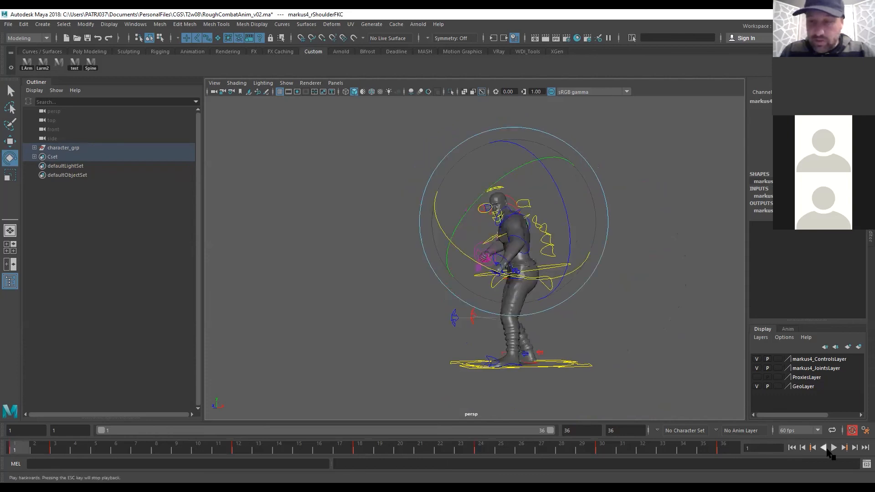
pyautogui.click(834, 447)
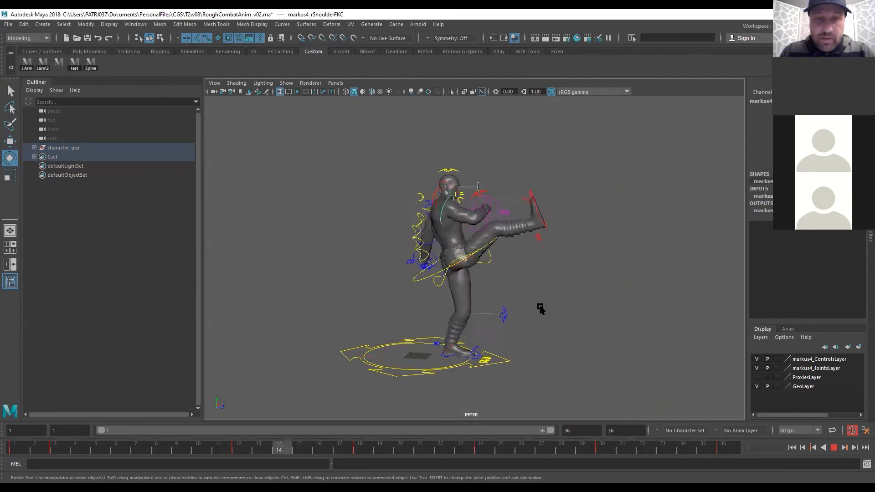
pyautogui.moveTo(518, 307)
pyautogui.keyDown('alt'); pyautogui.mouseDown(button='right')
pyautogui.moveTo(385, 325)
pyautogui.moveTo(518, 304)
pyautogui.mouseUp(button='right'); pyautogui.keyUp('alt')
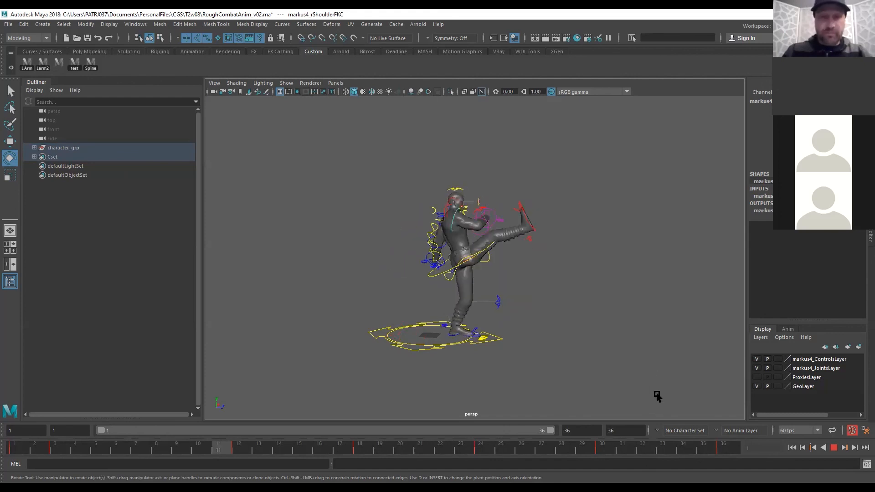
pyautogui.click(802, 448)
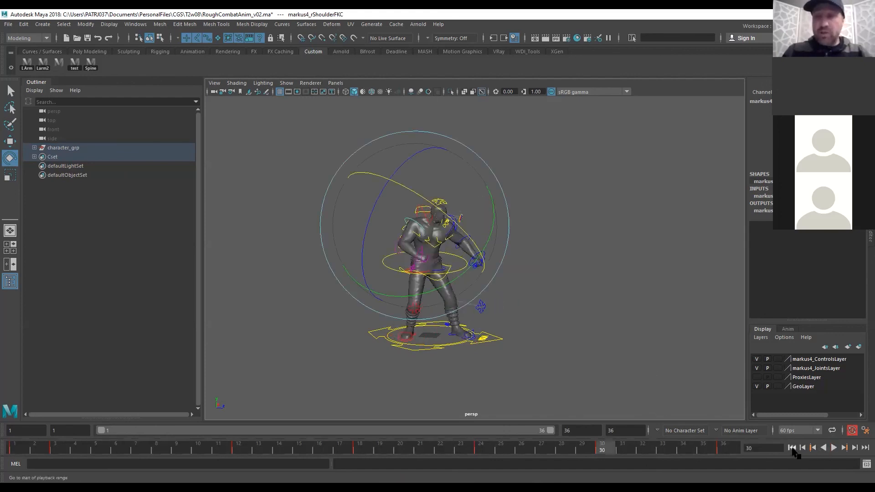
# Return to frame 1, clear the selection and save the RoughCombatAnim_v02 scene
pyautogui.click(792, 448)
pyautogui.click(637, 336)
pyautogui.press('q')
pyautogui.hotkey('ctrl', 's')
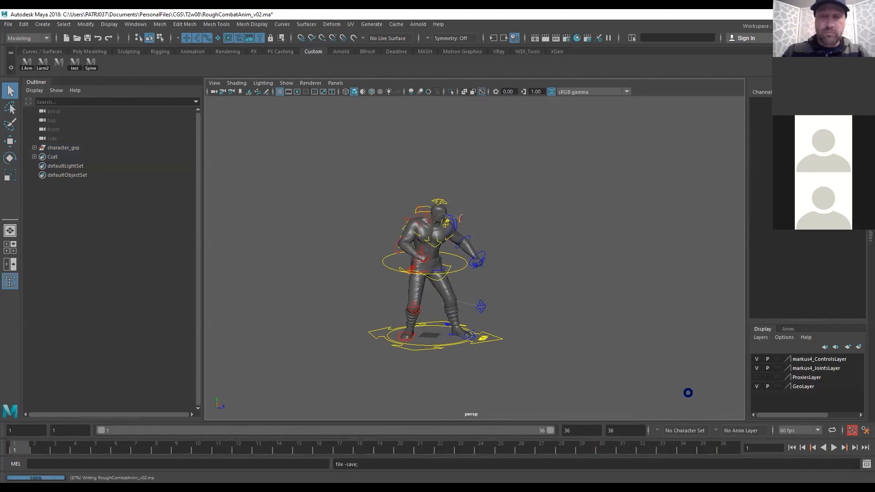
# Play the saved kick animation through again to check the overall motion
pyautogui.press('e')
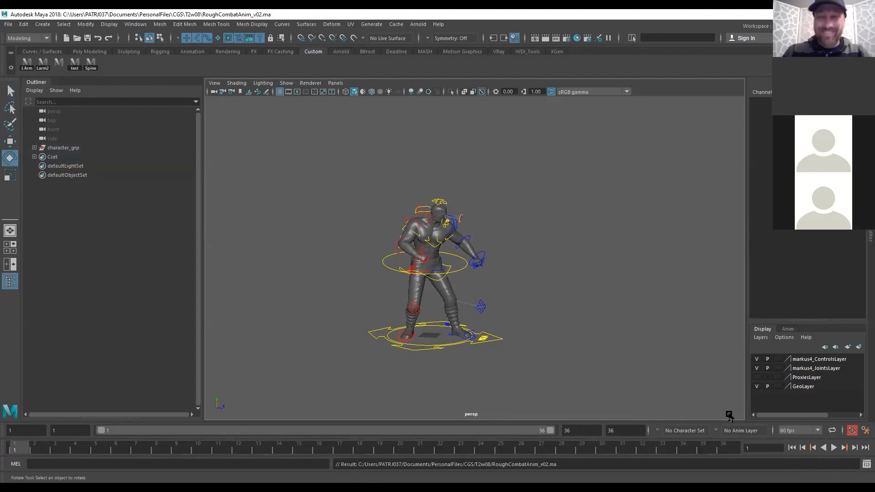
pyautogui.click(833, 447)
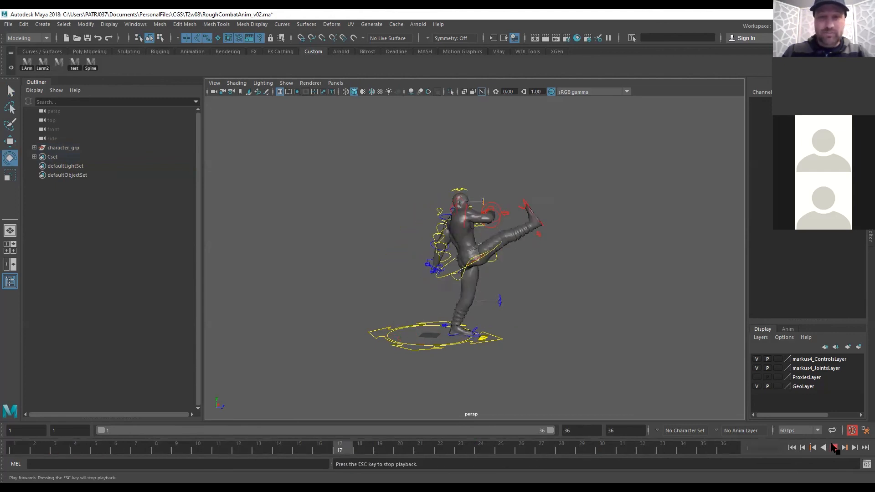
pyautogui.click(834, 447)
# Copy the left foot IK control's frame 12 pose to frame 6 and play back the footwork up close
pyautogui.moveTo(98, 450)
pyautogui.mouseDown()
pyautogui.moveTo(18, 452)
pyautogui.moveTo(115, 449)
pyautogui.mouseUp()
pyautogui.keyDown('alt'); pyautogui.moveTo(423, 379); pyautogui.dragTo(584, 367, button='right'); pyautogui.keyUp('alt')
pyautogui.keyDown('alt'); pyautogui.moveTo(401, 370); pyautogui.dragTo(415, 270, button='middle'); pyautogui.keyUp('alt')
pyautogui.keyDown('alt'); pyautogui.moveTo(416, 270); pyautogui.dragTo(521, 283); pyautogui.keyUp('alt')
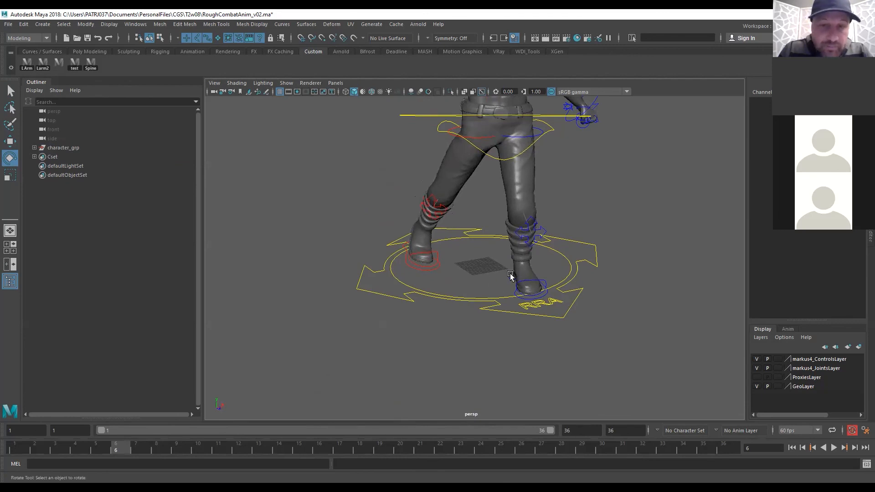
pyautogui.click(510, 276)
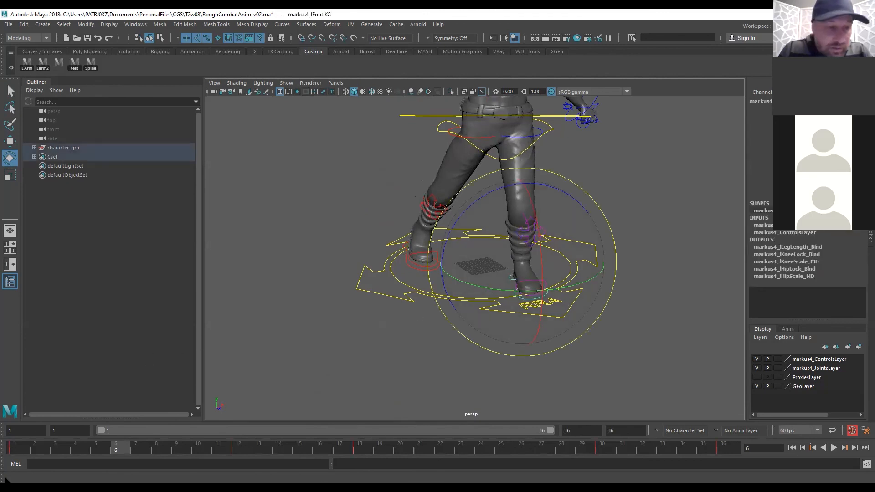
pyautogui.moveTo(15, 449)
pyautogui.mouseDown()
pyautogui.moveTo(240, 429)
pyautogui.moveTo(34, 450)
pyautogui.moveTo(16, 461)
pyautogui.moveTo(117, 457)
pyautogui.moveTo(52, 454)
pyautogui.moveTo(84, 468)
pyautogui.mouseUp()
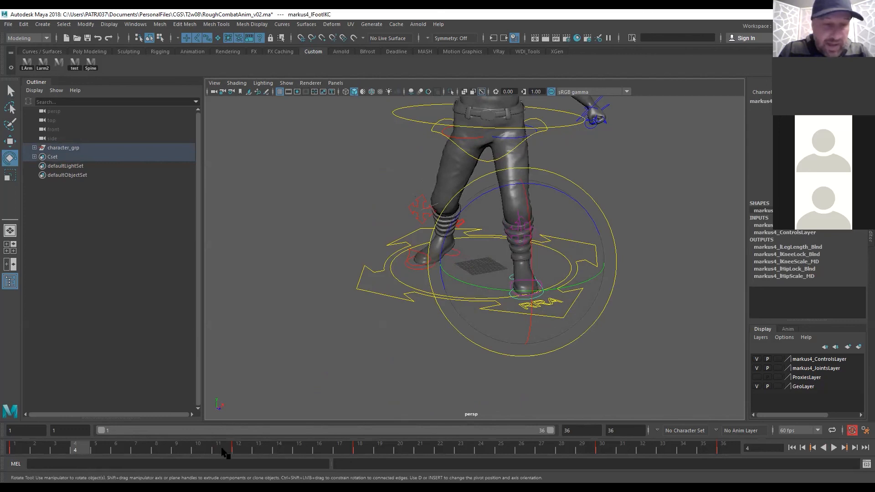
pyautogui.click(238, 451)
pyautogui.click(122, 451)
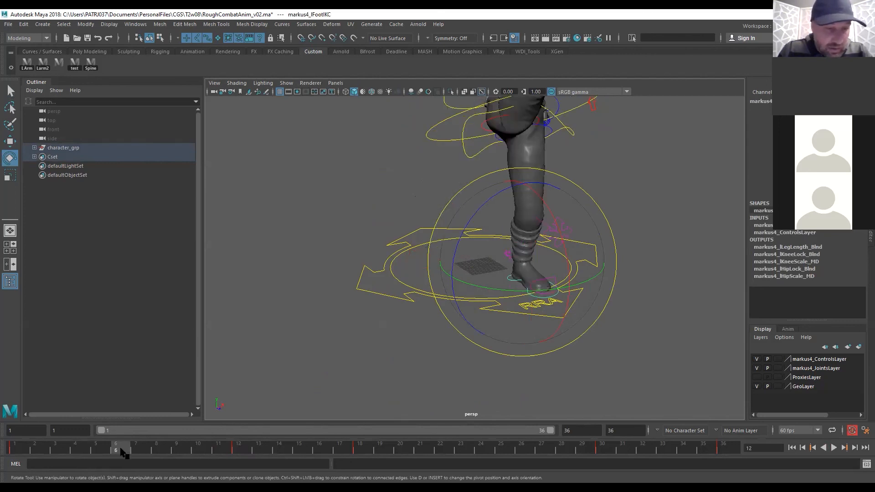
pyautogui.hotkey('alt', 'v')
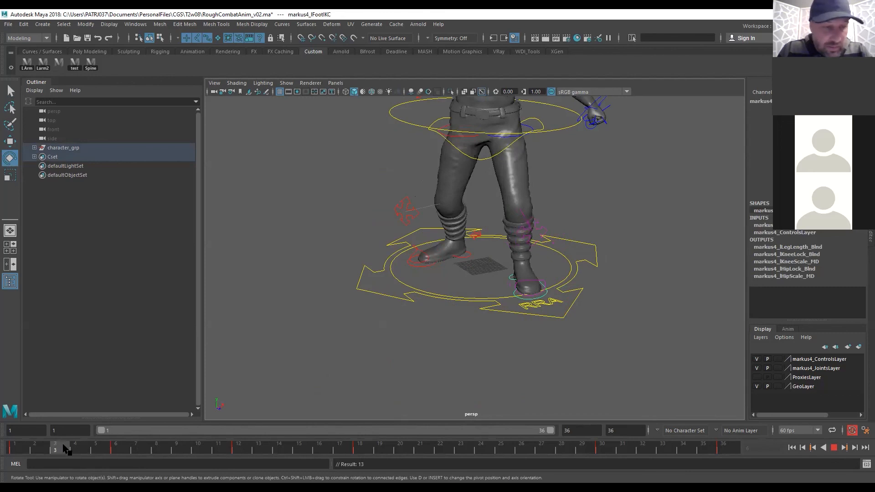
# Rotate the left foot IK control at frame 3 to refine the supporting foot, and check it back to frame 1
pyautogui.moveTo(63, 444); pyautogui.dragTo(64, 444)
pyautogui.moveTo(540, 254); pyautogui.dragTo(541, 235)
pyautogui.moveTo(463, 269); pyautogui.dragTo(478, 272)
pyautogui.moveTo(461, 211); pyautogui.dragTo(462, 213)
pyautogui.moveTo(17, 447)
pyautogui.mouseDown()
pyautogui.moveTo(136, 405)
pyautogui.moveTo(5, 447)
pyautogui.moveTo(140, 435)
pyautogui.moveTo(57, 449)
pyautogui.moveTo(139, 444)
pyautogui.moveTo(55, 447)
pyautogui.moveTo(162, 441)
pyautogui.moveTo(107, 433)
pyautogui.moveTo(10, 442)
pyautogui.mouseUp()
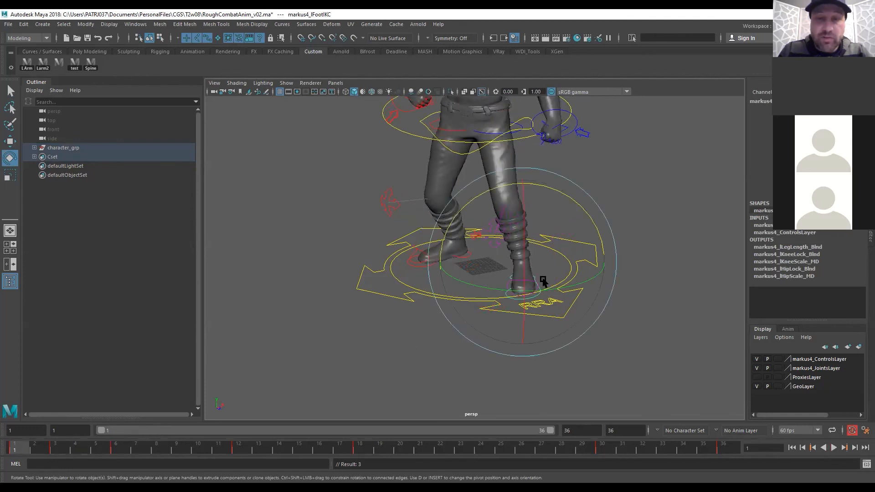
# Deselect the foot control, frame the whole character and play back the kick to review the footwork
pyautogui.press('q')
pyautogui.moveTo(651, 189); pyautogui.dragTo(659, 218)
pyautogui.press('a')
pyautogui.keyDown('alt'); pyautogui.moveTo(518, 304); pyautogui.dragTo(510, 329); pyautogui.keyUp('alt')
pyautogui.keyDown('alt'); pyautogui.moveTo(502, 344); pyautogui.dragTo(517, 348, button='right'); pyautogui.keyUp('alt')
pyautogui.click(834, 448)
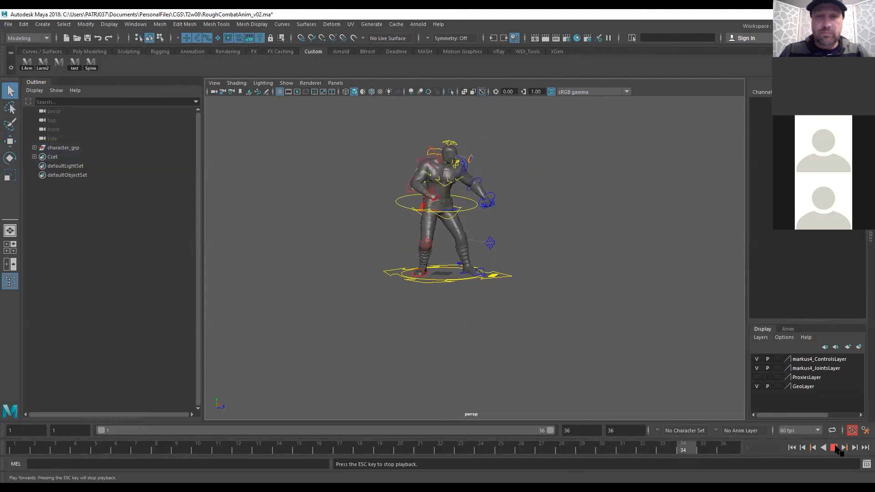
pyautogui.click(836, 448)
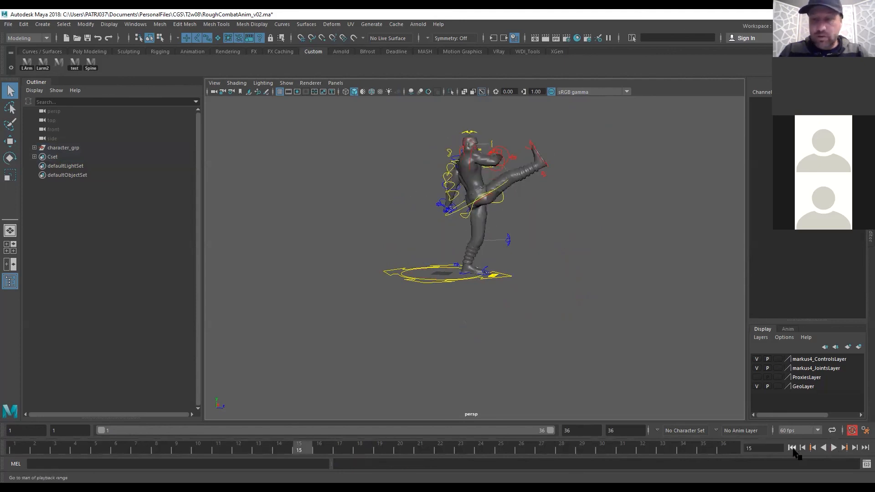
# Rewind the animation to its first frame and save the scene with the footwork changes
pyautogui.click(793, 448)
pyautogui.hotkey('ctrl', 's')
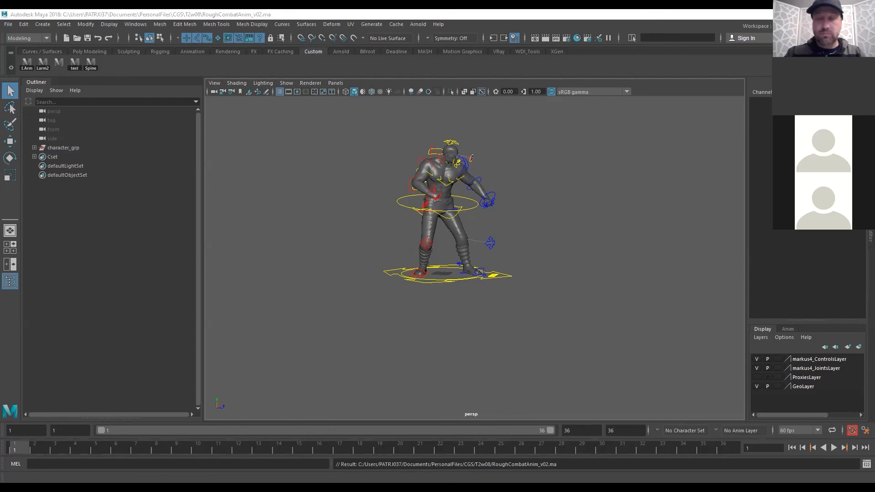
pyautogui.click(711, 170)
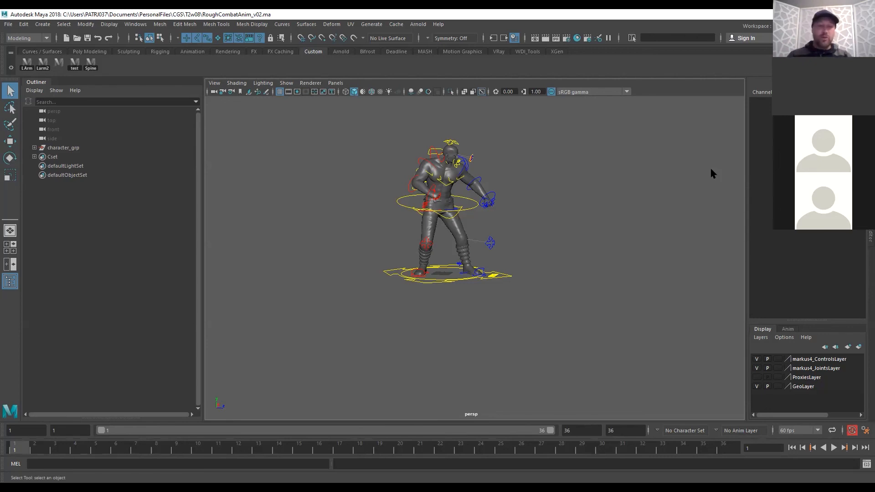
# Inspect the starting stance from several angles, play the kick from a raised side view and return to frame 1
pyautogui.keyDown('alt'); pyautogui.moveTo(535, 217); pyautogui.dragTo(473, 225); pyautogui.keyUp('alt')
pyautogui.keyDown('alt'); pyautogui.moveTo(481, 210); pyautogui.dragTo(560, 198, button='right'); pyautogui.keyUp('alt')
pyautogui.keyDown('alt'); pyautogui.moveTo(550, 227); pyautogui.dragTo(537, 284, button='middle'); pyautogui.keyUp('alt')
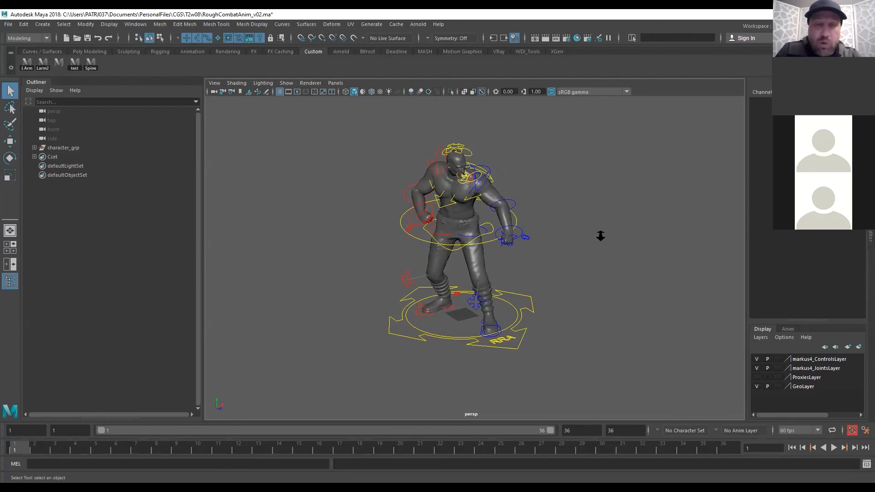
pyautogui.scroll(-2, 593, 239)
pyautogui.keyDown('alt'); pyautogui.moveTo(509, 269); pyautogui.dragTo(501, 274); pyautogui.keyUp('alt')
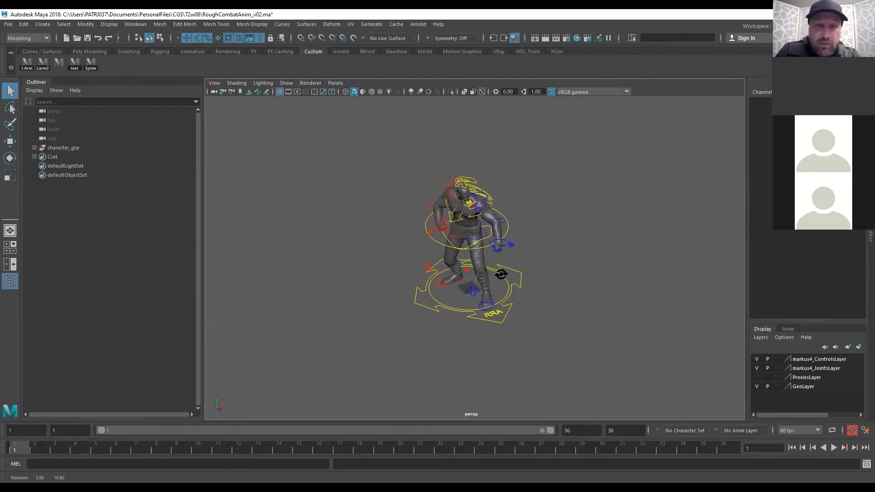
pyautogui.keyDown('alt'); pyautogui.moveTo(492, 239); pyautogui.dragTo(461, 288); pyautogui.keyUp('alt')
pyautogui.keyDown('alt'); pyautogui.moveTo(572, 266); pyautogui.dragTo(459, 247); pyautogui.keyUp('alt')
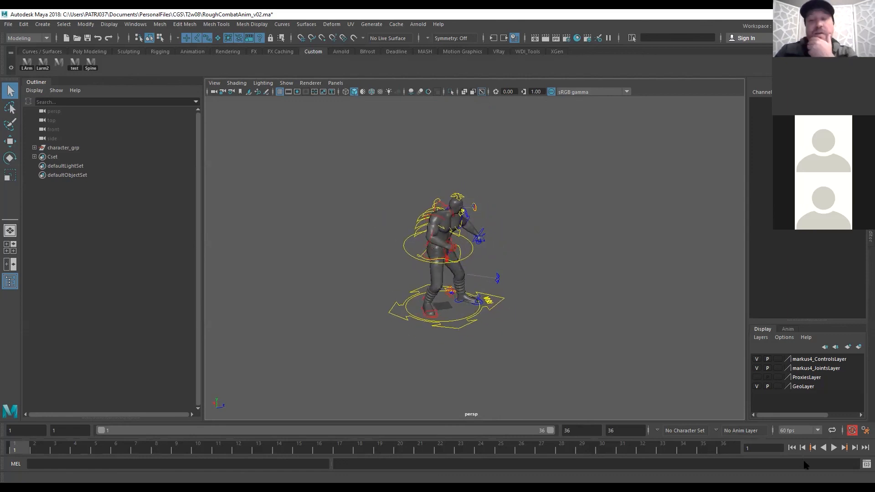
pyautogui.click(834, 448)
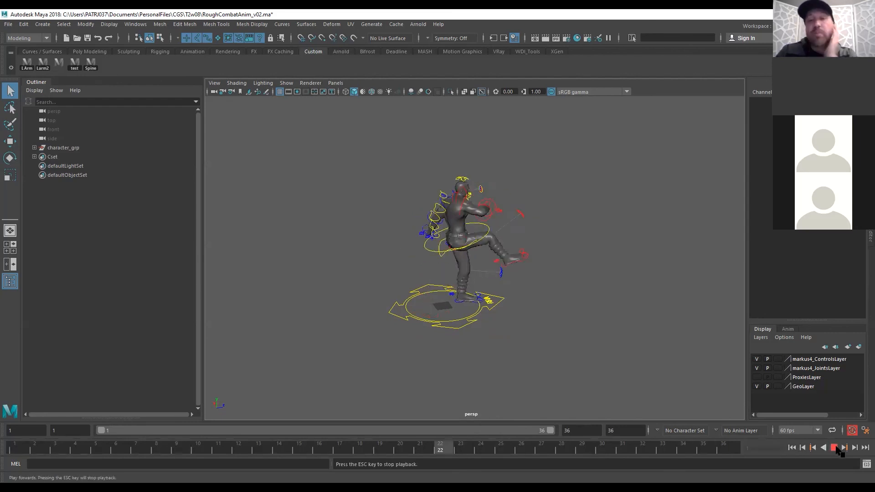
pyautogui.click(834, 448)
pyautogui.click(792, 448)
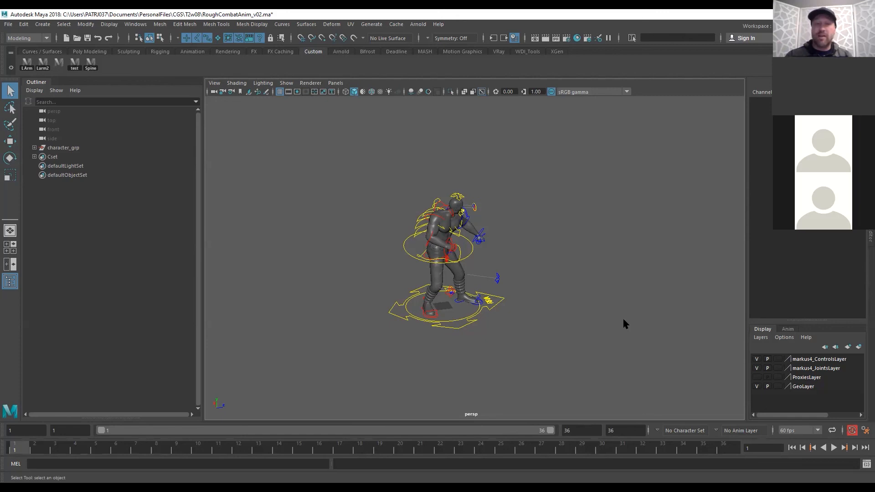
# Play the kick from the front and examine the motion from different angles and distances during playback
pyautogui.keyDown('alt'); pyautogui.moveTo(415, 331); pyautogui.dragTo(597, 309); pyautogui.keyUp('alt')
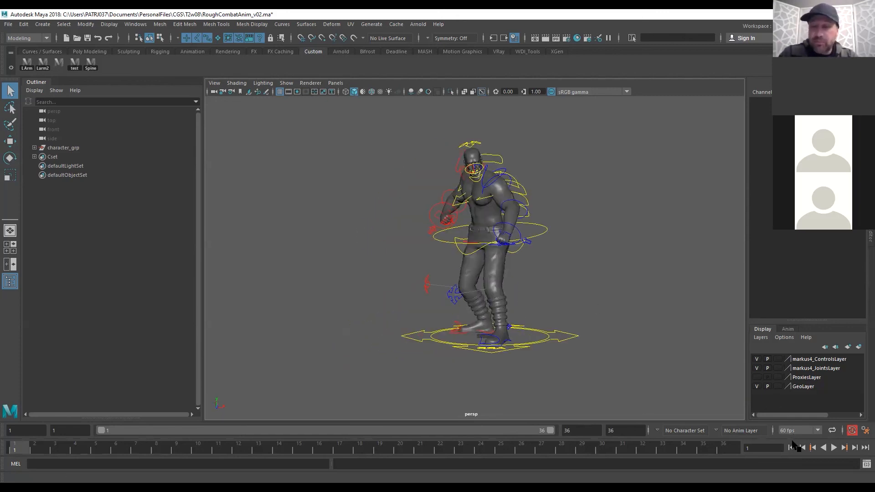
pyautogui.click(835, 448)
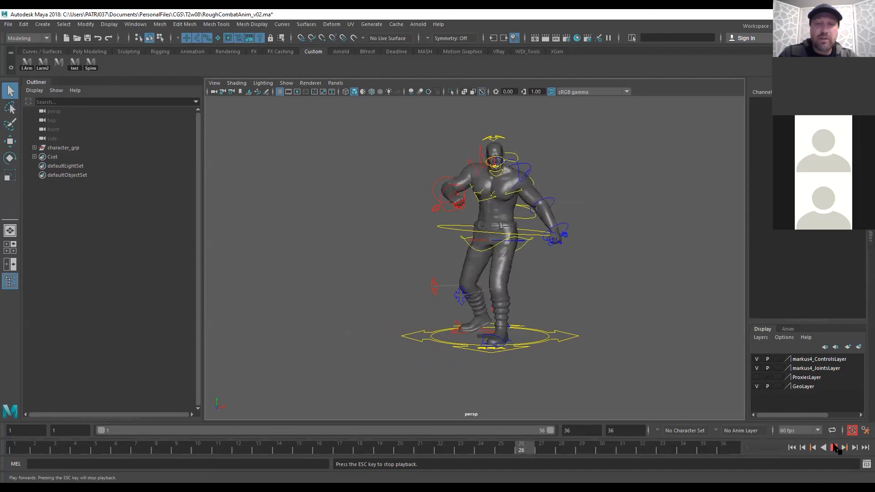
pyautogui.keyDown('alt'); pyautogui.moveTo(565, 324); pyautogui.dragTo(625, 326); pyautogui.keyUp('alt')
pyautogui.keyDown('alt'); pyautogui.moveTo(510, 330); pyautogui.dragTo(585, 329); pyautogui.keyUp('alt')
pyautogui.scroll(3, 536, 319)
pyautogui.keyDown('alt'); pyautogui.moveTo(548, 309); pyautogui.dragTo(571, 285); pyautogui.keyUp('alt')
pyautogui.keyDown('alt'); pyautogui.moveTo(445, 299); pyautogui.dragTo(471, 324); pyautogui.keyUp('alt')
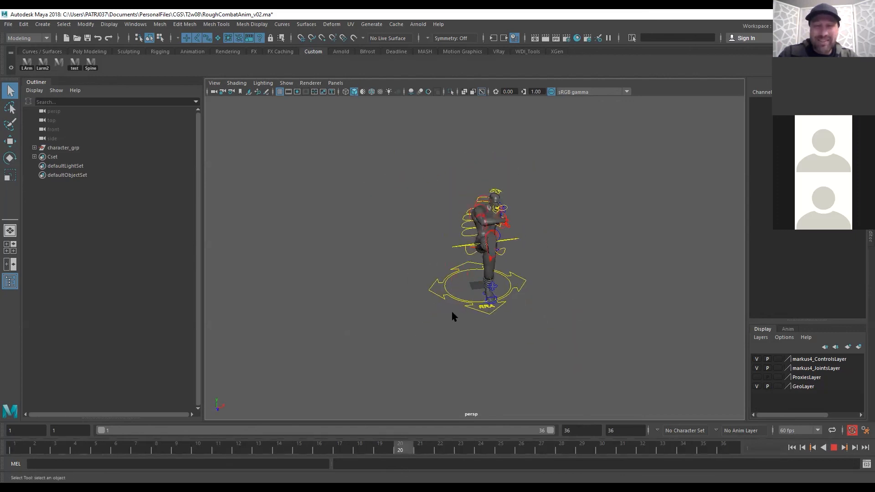